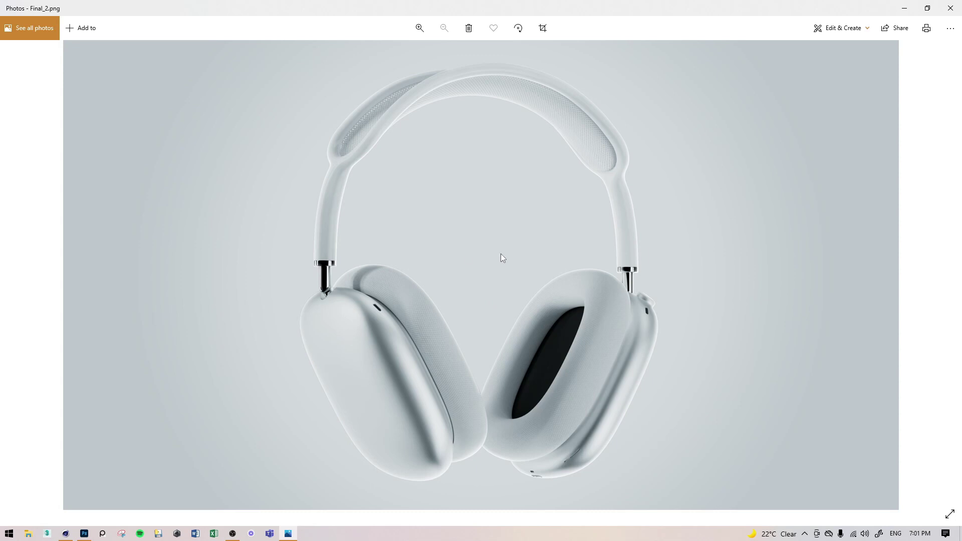
# Examine the final headphone renders Final_2.png to Final_5.png, including a close view of the earcup metal and dial
pyautogui.press('Right')
pyautogui.press('Right')
pyautogui.press('Right')
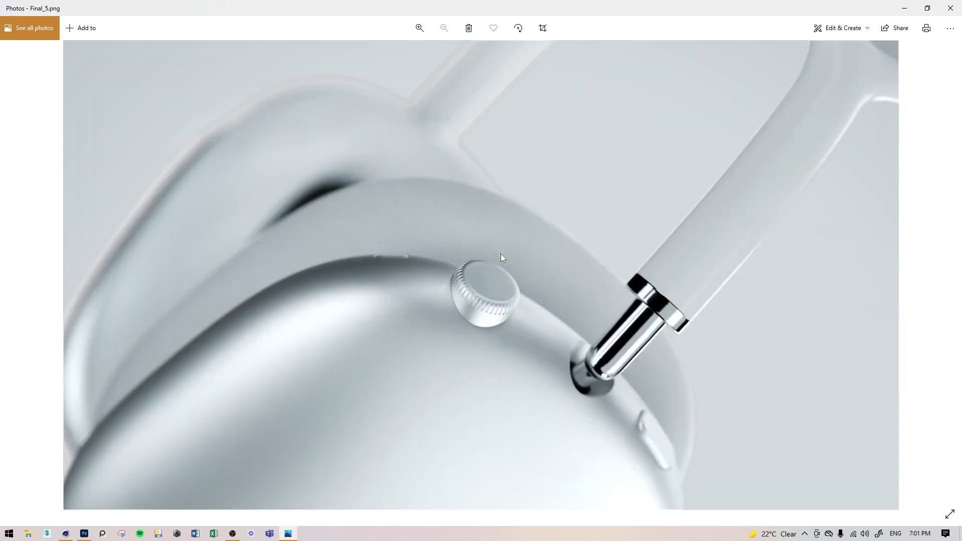
pyautogui.scroll(3, 309, 297)
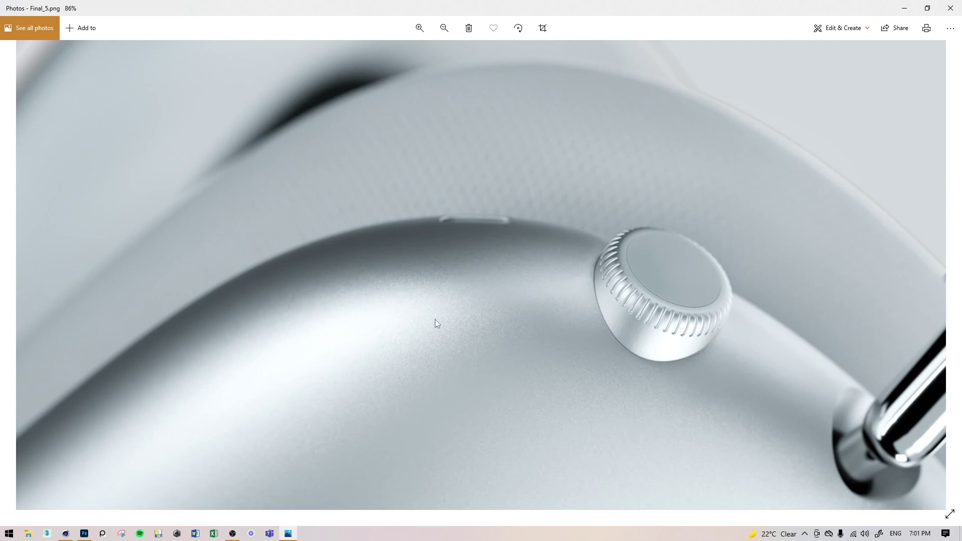
pyautogui.moveTo(437, 322); pyautogui.dragTo(412, 284)
pyautogui.moveTo(543, 336); pyautogui.dragTo(507, 403)
pyautogui.moveTo(446, 336); pyautogui.dragTo(454, 250)
pyautogui.press('Left')
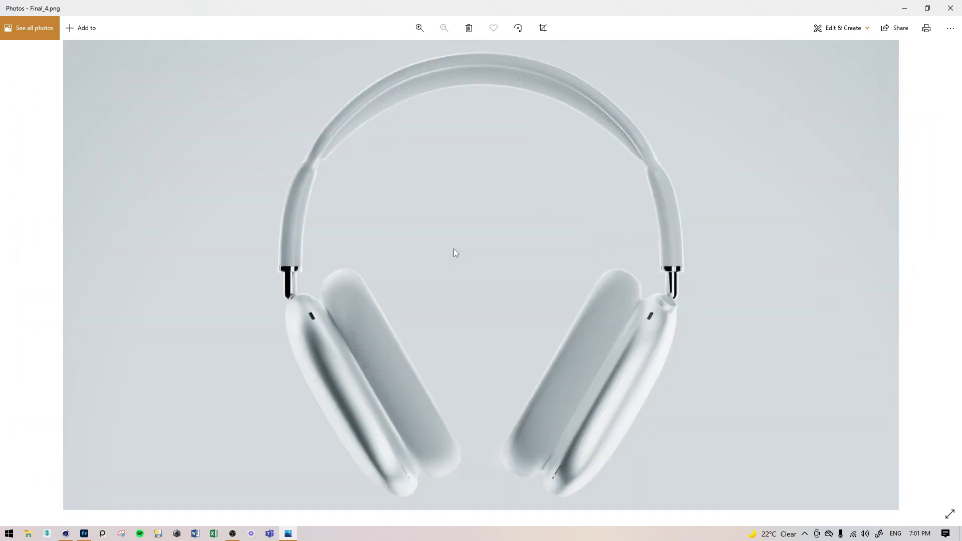
pyautogui.press('Left')
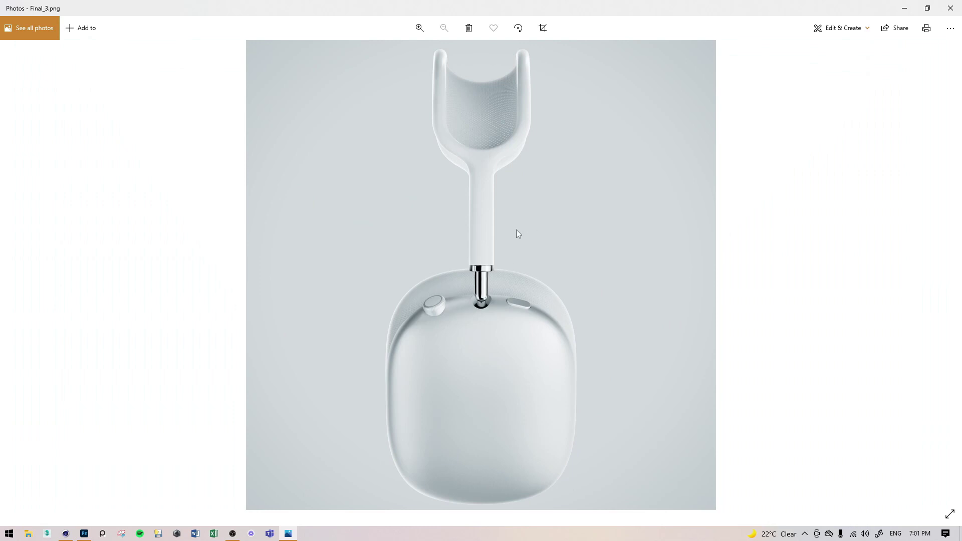
# Switch to Cinema 4D, collapse the _LIGHTS group in the object hierarchy and save the scene
pyautogui.click(70, 532)
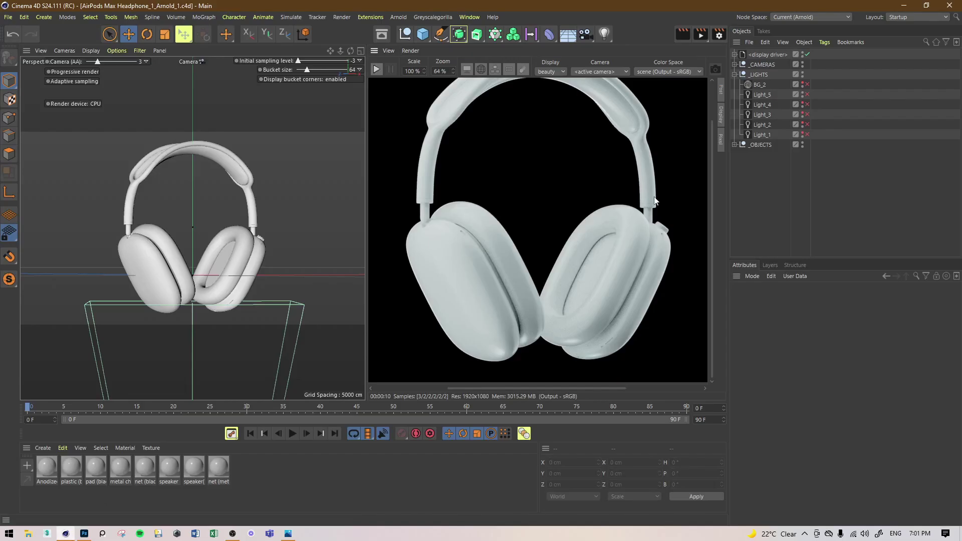
pyautogui.moveTo(533, 194)
pyautogui.mouseDown()
pyautogui.moveTo(522, 237)
pyautogui.moveTo(522, 185)
pyautogui.moveTo(524, 204)
pyautogui.mouseUp()
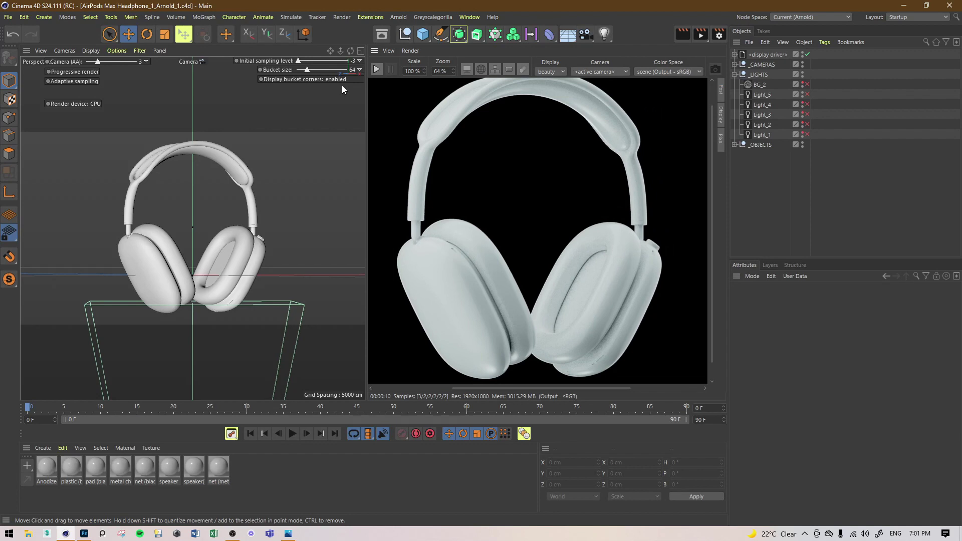
pyautogui.click(735, 74)
pyautogui.click(763, 79)
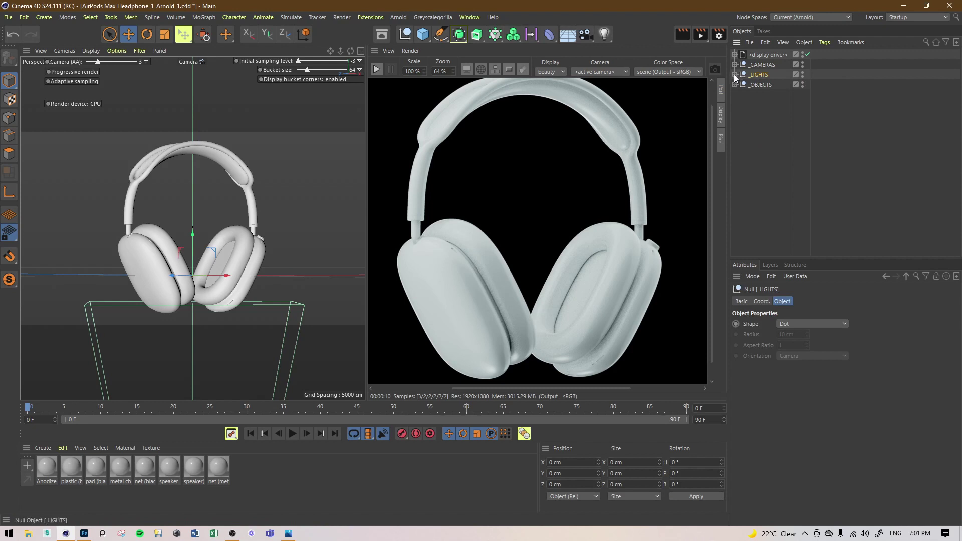
pyautogui.moveTo(763, 77); pyautogui.dragTo(757, 130)
pyautogui.moveTo(757, 86); pyautogui.dragTo(762, 71)
pyautogui.click(773, 109)
pyautogui.hotkey('ctrl', 's')
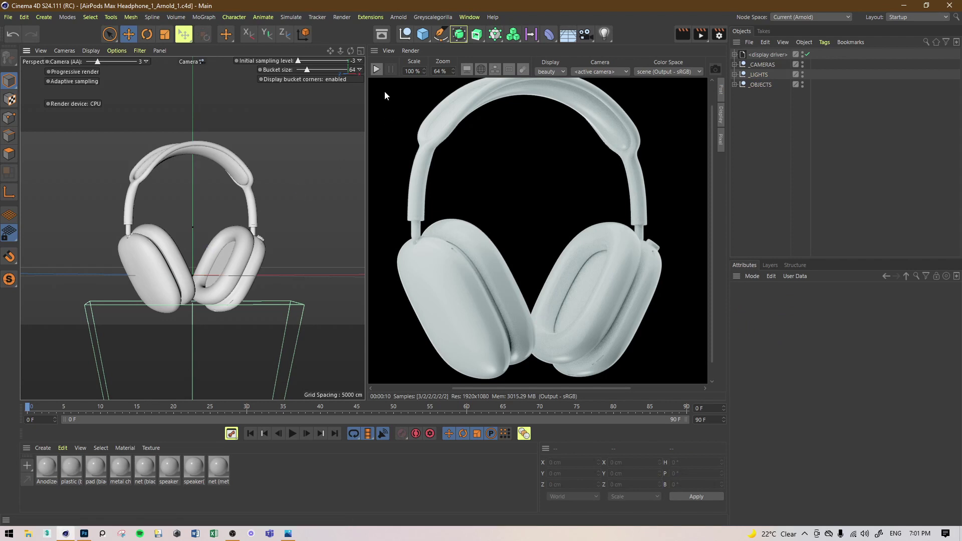
# Start the Arnold IPR preview render and add an Arnold Sky to the scene
pyautogui.click(377, 68)
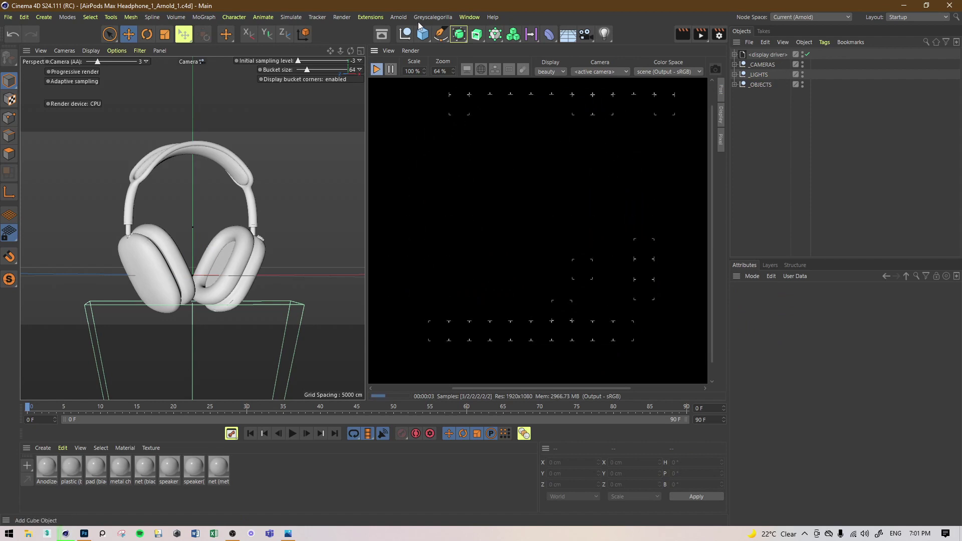
pyautogui.click(406, 17)
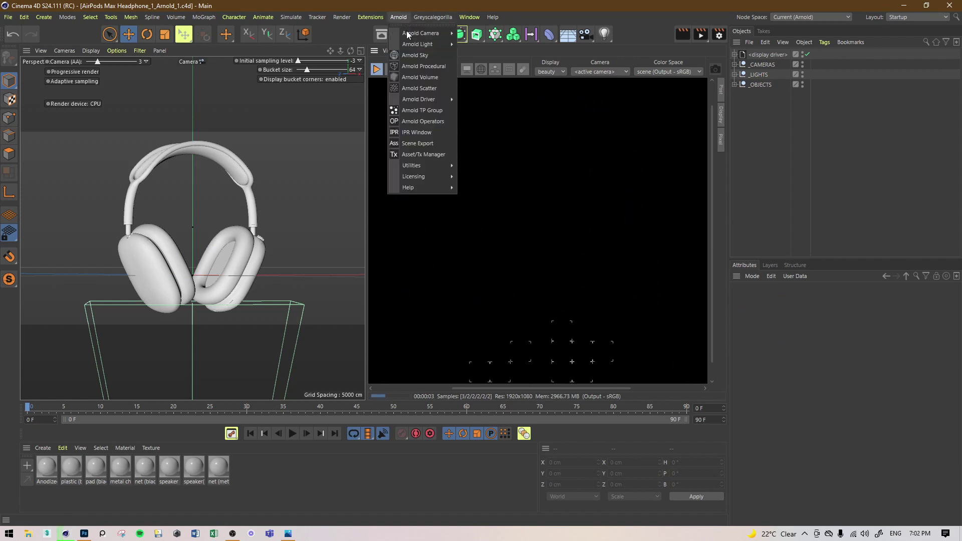
pyautogui.click(420, 54)
pyautogui.moveTo(535, 287); pyautogui.dragTo(524, 260)
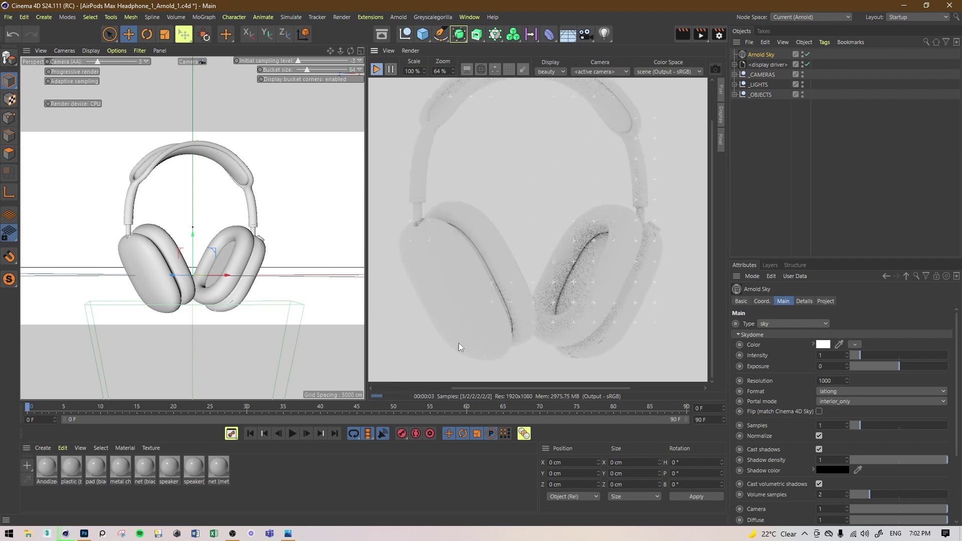
pyautogui.click(219, 467)
pyautogui.click(146, 467)
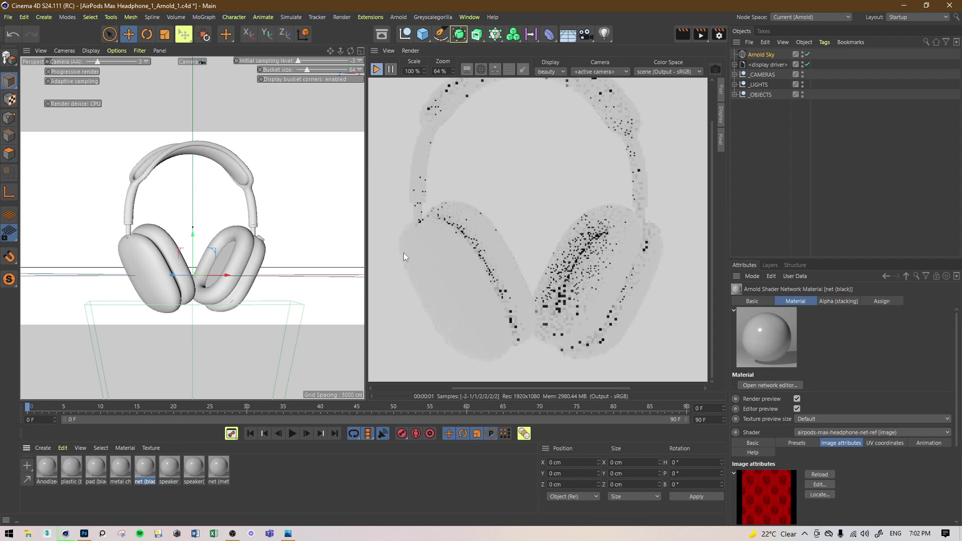
pyautogui.click(295, 487)
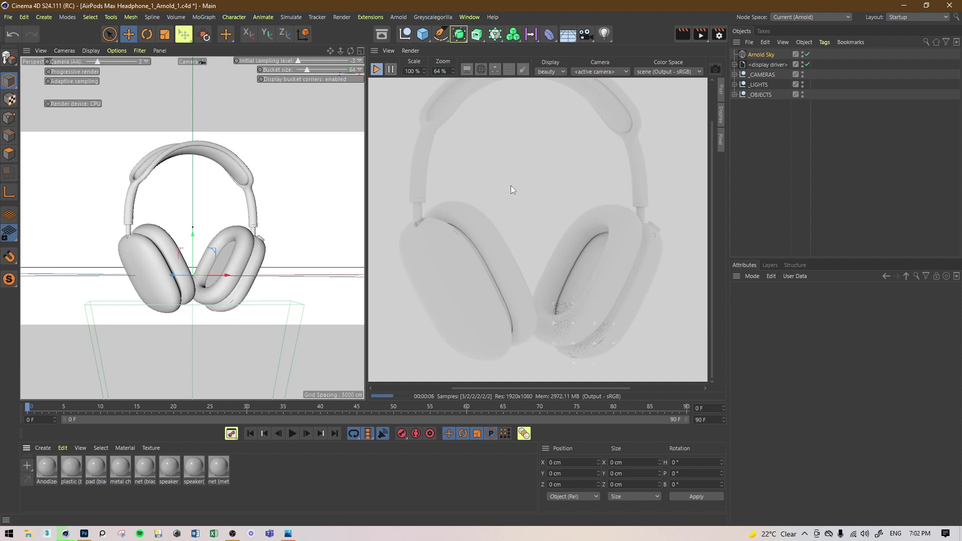
# Set the Arnold Sky's color to a texture and load an HDRI image without copying it to the project location
pyautogui.click(768, 55)
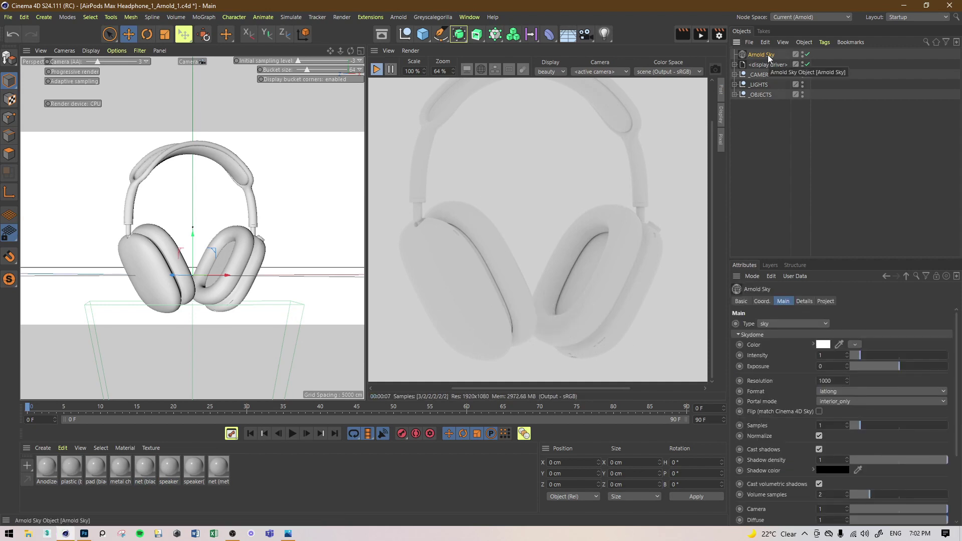
pyautogui.click(855, 345)
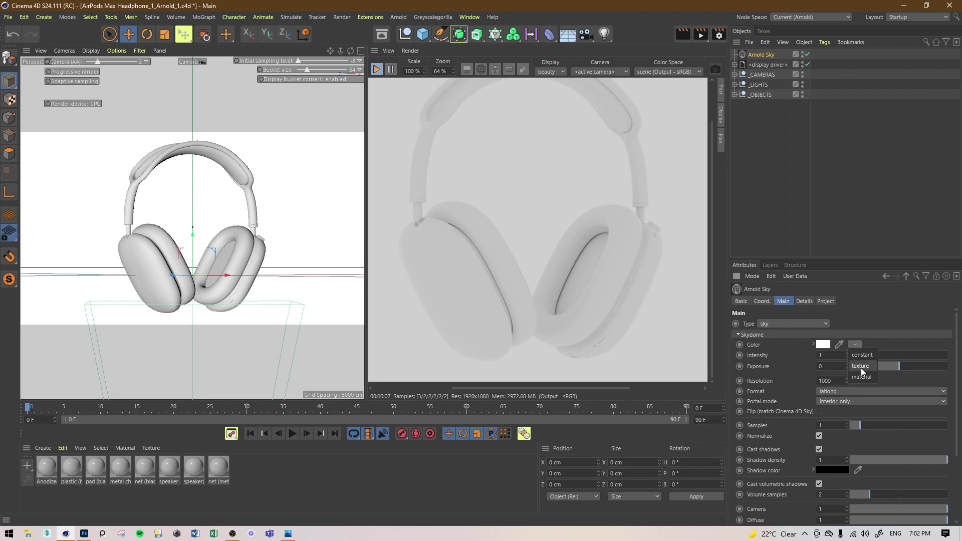
pyautogui.click(861, 366)
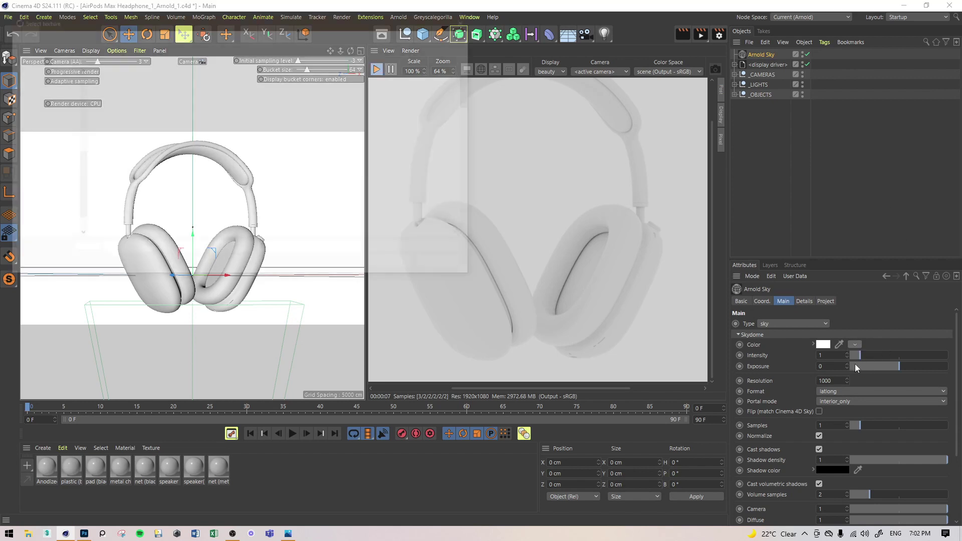
pyautogui.click(333, 105)
pyautogui.doubleClick(333, 104)
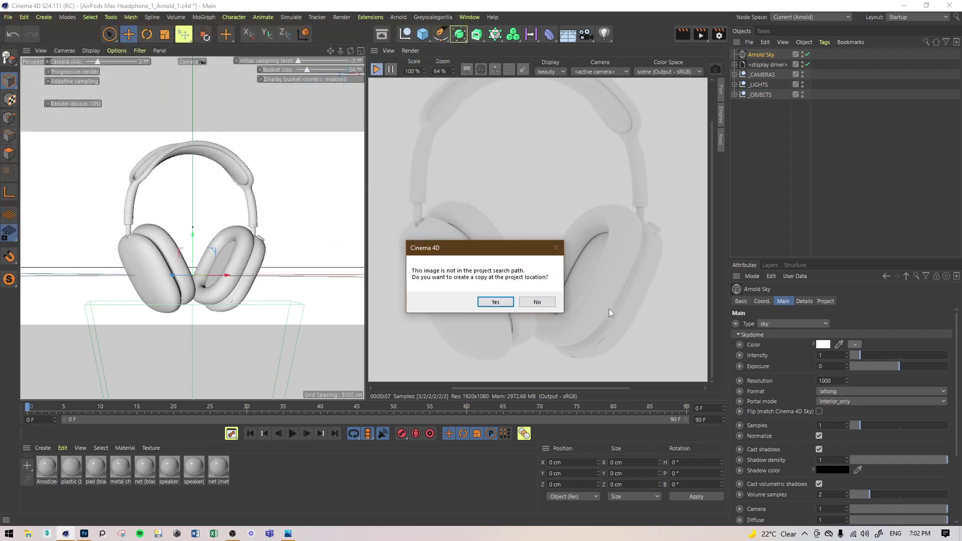
pyautogui.click(552, 306)
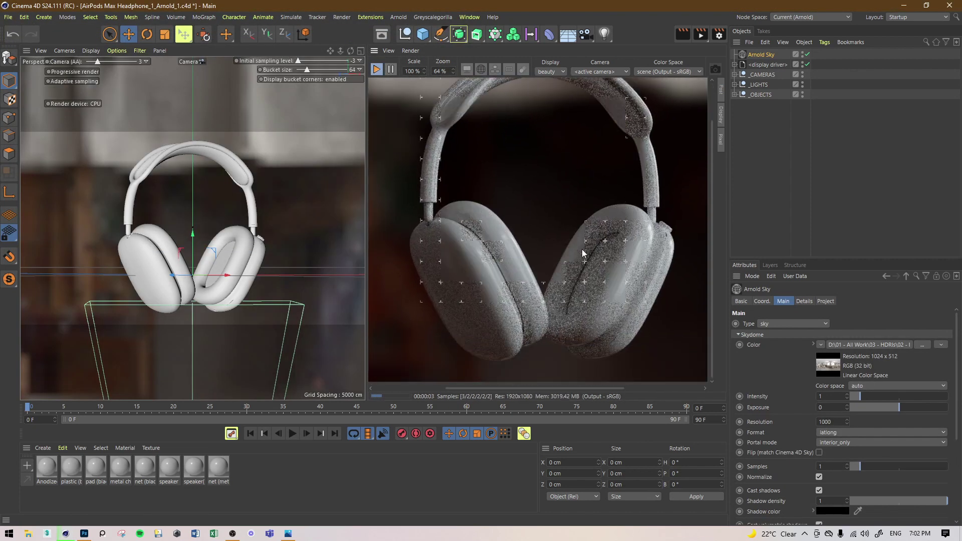
# Set the Arnold Sky's intensity to about 2.42
pyautogui.moveTo(859, 396); pyautogui.dragTo(874, 396)
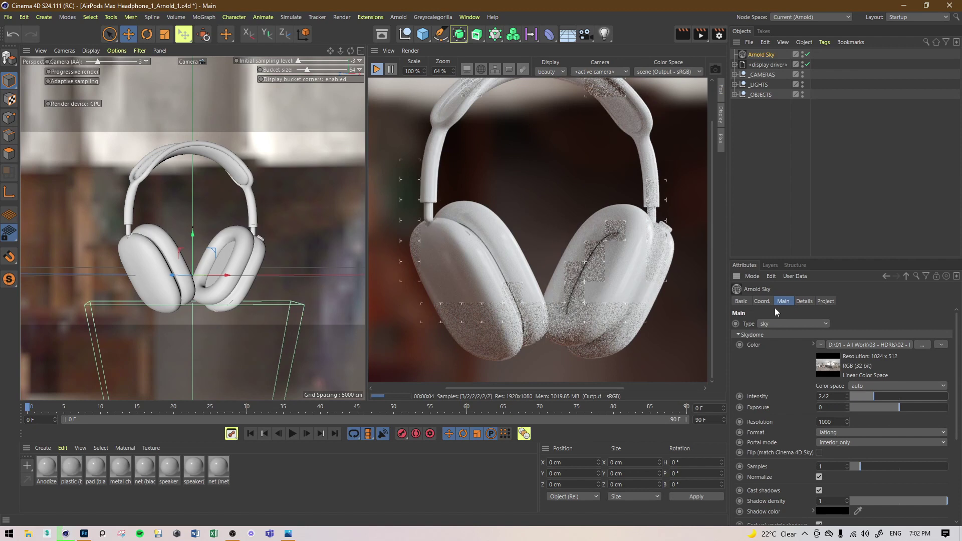
pyautogui.scroll(1, 468, 156)
pyautogui.scroll(1, 468, 157)
pyautogui.moveTo(534, 321); pyautogui.dragTo(528, 229, button='middle')
pyautogui.moveTo(603, 213); pyautogui.dragTo(548, 220, button='middle')
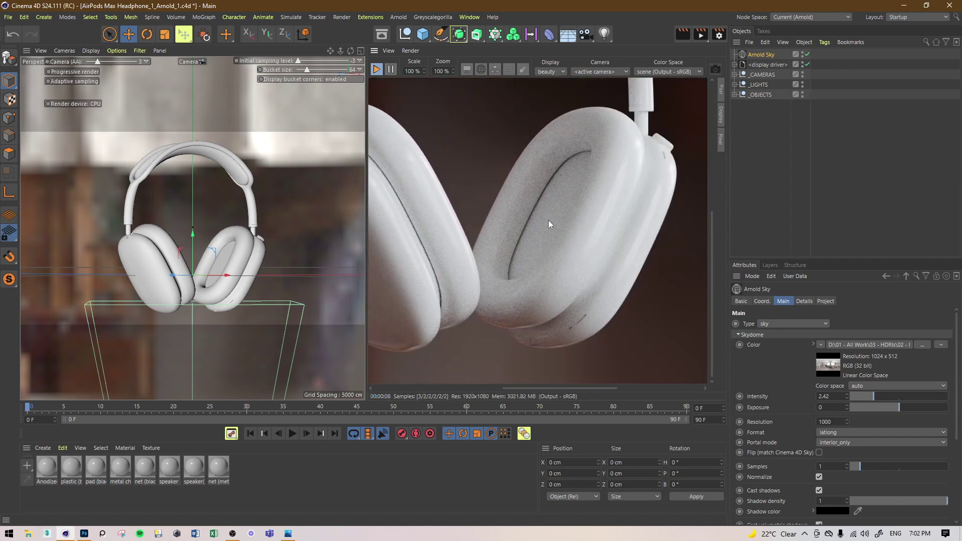
# Set the Arnold Sky's samples to 3
pyautogui.moveTo(868, 467)
pyautogui.mouseDown()
pyautogui.moveTo(888, 465)
pyautogui.moveTo(879, 465)
pyautogui.mouseUp()
pyautogui.moveTo(670, 261); pyautogui.dragTo(730, 273, button='middle')
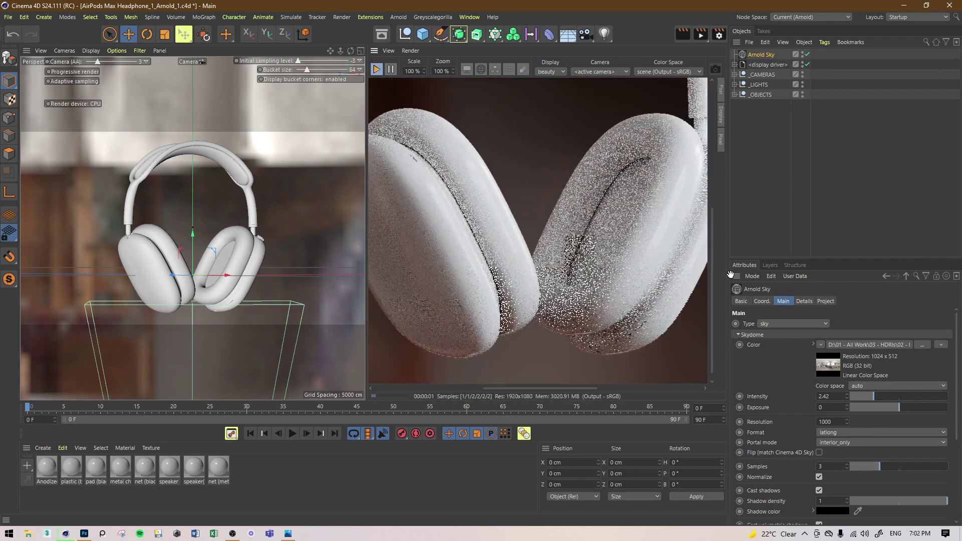
pyautogui.moveTo(536, 229); pyautogui.dragTo(606, 234, button='middle')
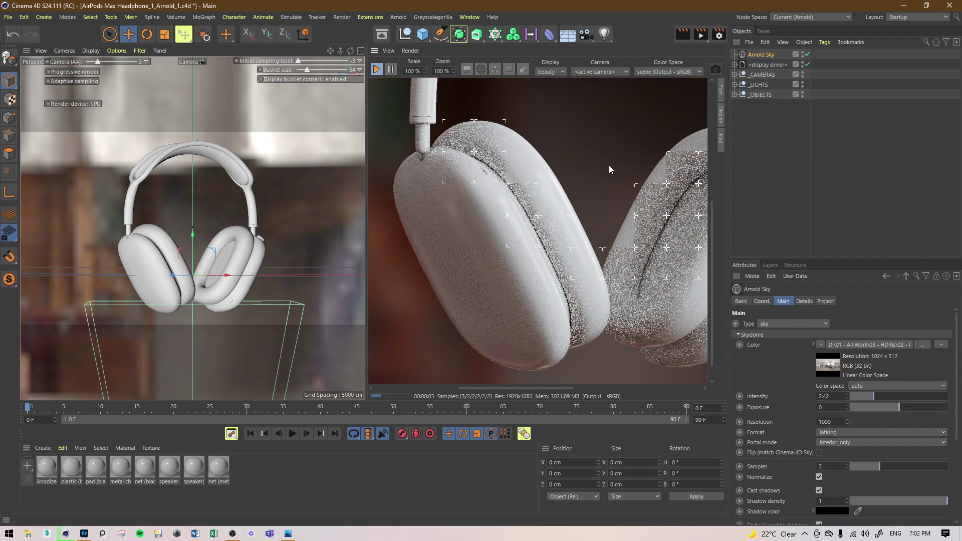
pyautogui.moveTo(539, 156); pyautogui.dragTo(524, 198, button='middle')
pyautogui.moveTo(449, 137); pyautogui.dragTo(458, 283, button='middle')
pyautogui.moveTo(484, 238); pyautogui.dragTo(463, 107, button='middle')
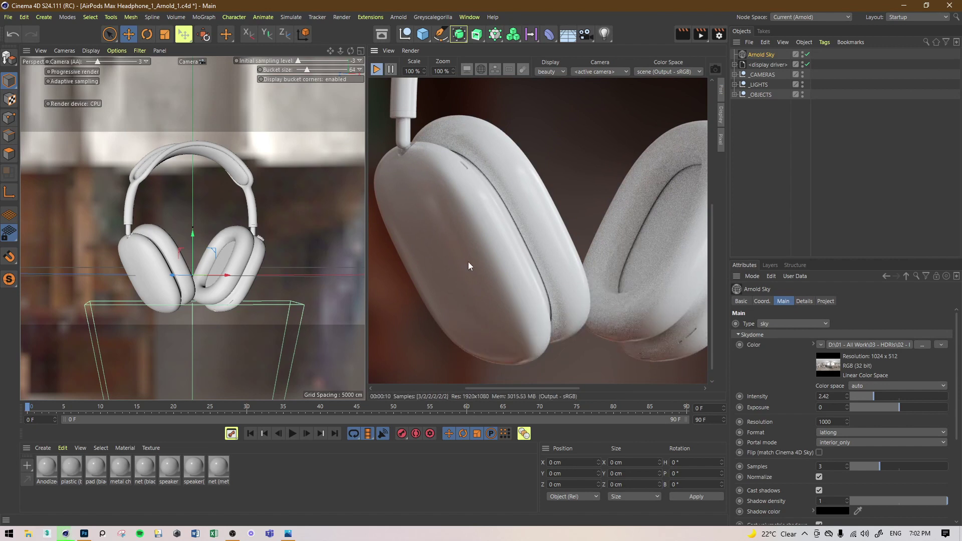
# Replace the sky texture with a GSG_PRO_STUDIOS_METAL HDRI from the 01 - Studios folder, without copying it to the project
pyautogui.click(922, 345)
pyautogui.click(224, 37)
pyautogui.doubleClick(149, 100)
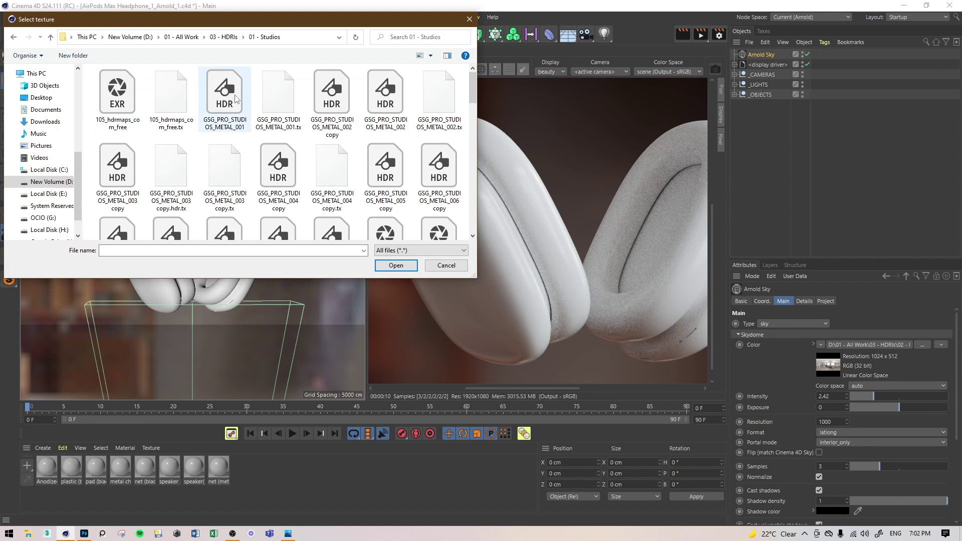
pyautogui.doubleClick(278, 98)
pyautogui.click(533, 301)
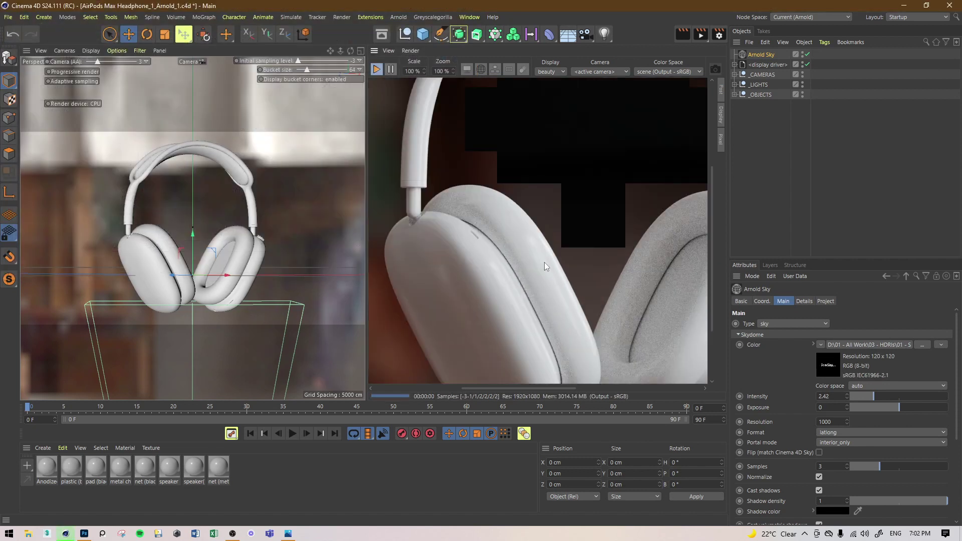
pyautogui.scroll(-2, 544, 259)
pyautogui.moveTo(545, 258); pyautogui.dragTo(516, 248, button='middle')
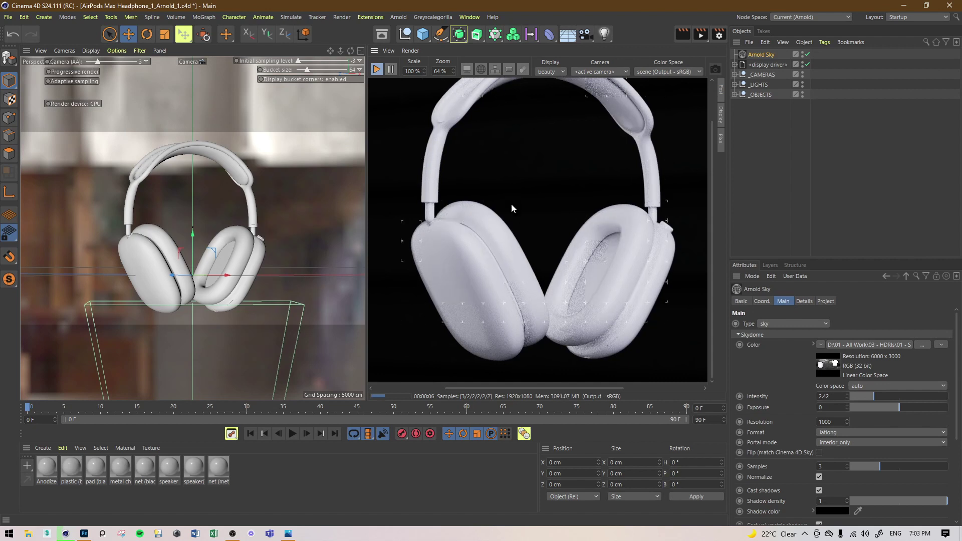
pyautogui.scroll(2, 526, 303)
pyautogui.moveTo(517, 291); pyautogui.dragTo(541, 246, button='middle')
pyautogui.moveTo(465, 220); pyautogui.dragTo(497, 186, button='middle')
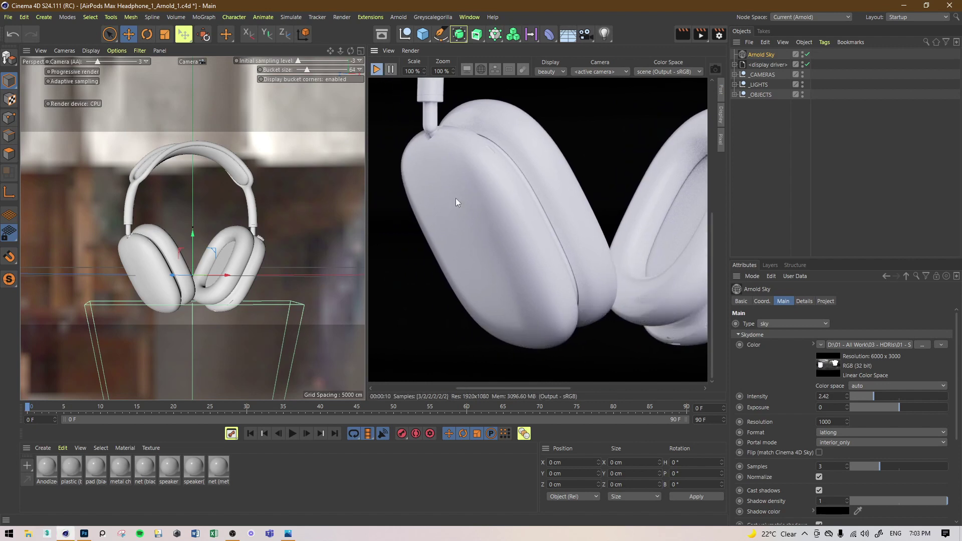
# Switch to Photos and examine the metal earcup finish and fabric cushion close up in Final_2.png
pyautogui.click(288, 535)
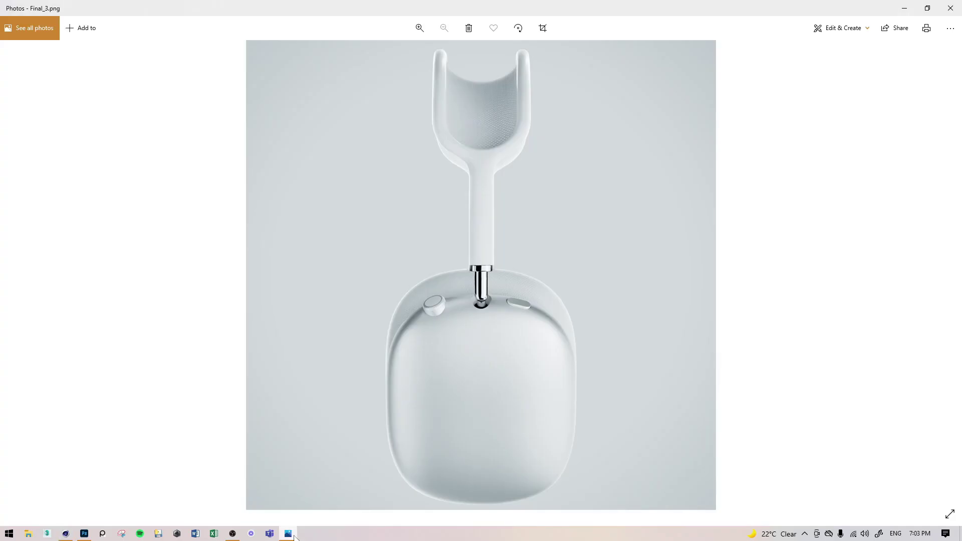
pyautogui.press('Left')
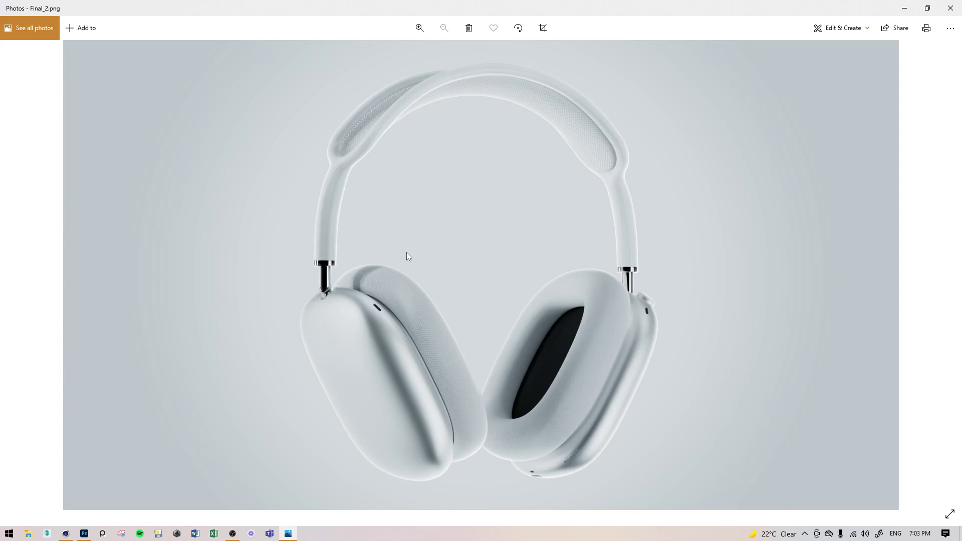
pyautogui.scroll(3, 407, 252)
pyautogui.click(420, 35)
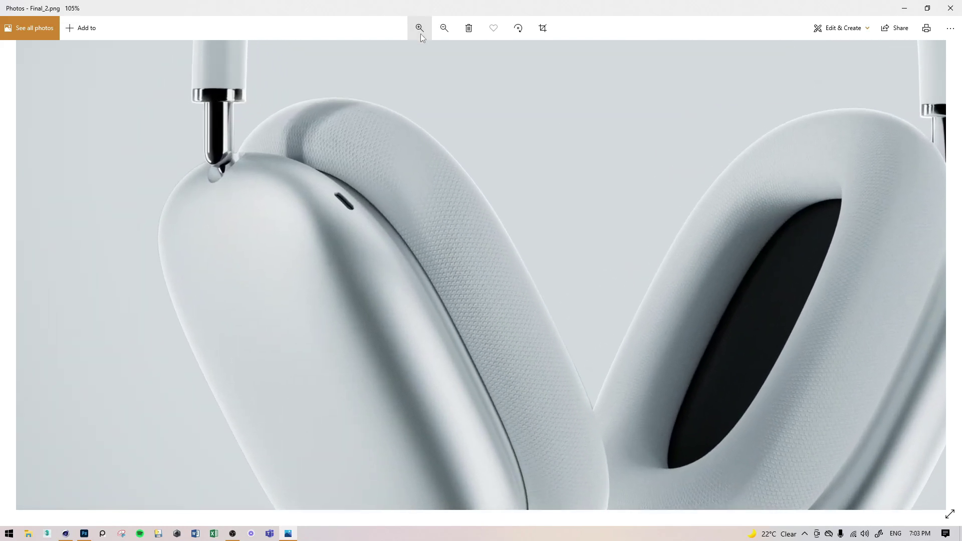
pyautogui.click(420, 34)
pyautogui.moveTo(454, 464); pyautogui.dragTo(387, 252)
pyautogui.moveTo(452, 374); pyautogui.dragTo(426, 224)
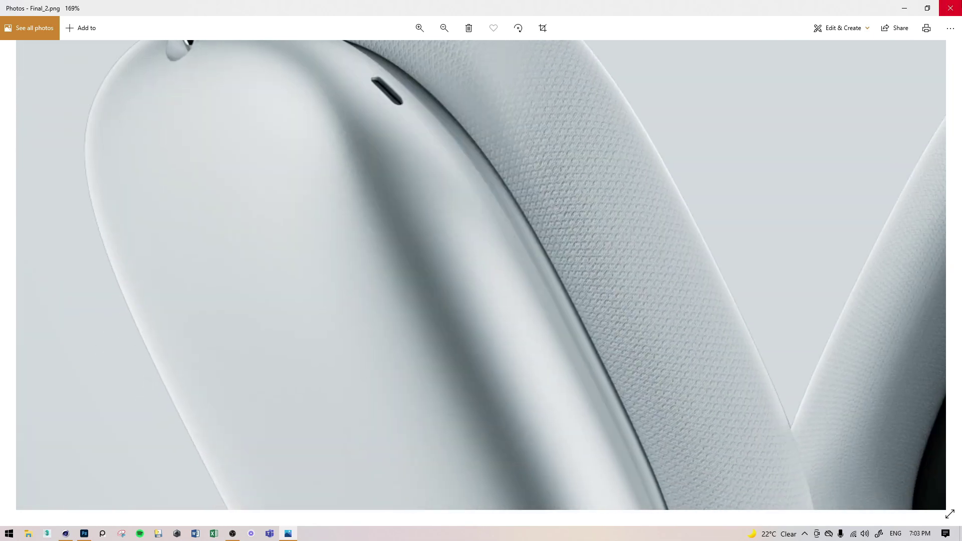
# Return to Cinema 4D and open the Anodized material in the Arnold Shader Network Editor, moving the editor window aside
pyautogui.click(905, 8)
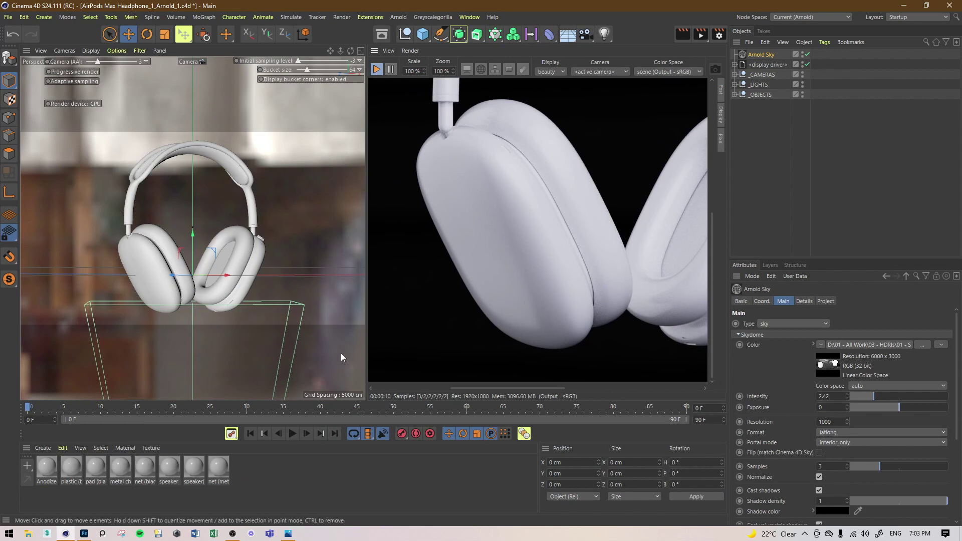
pyautogui.click(53, 471)
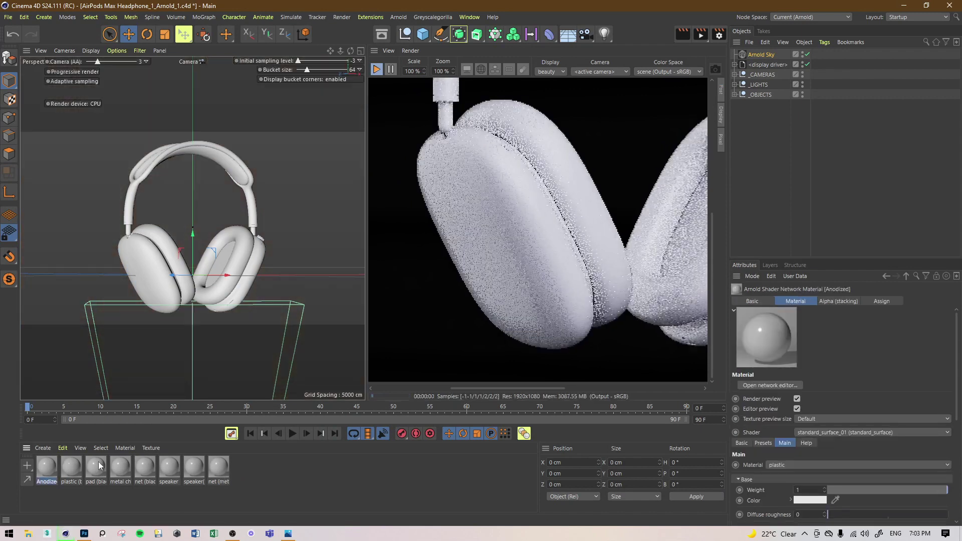
pyautogui.click(788, 384)
pyautogui.moveTo(578, 160); pyautogui.dragTo(362, 120)
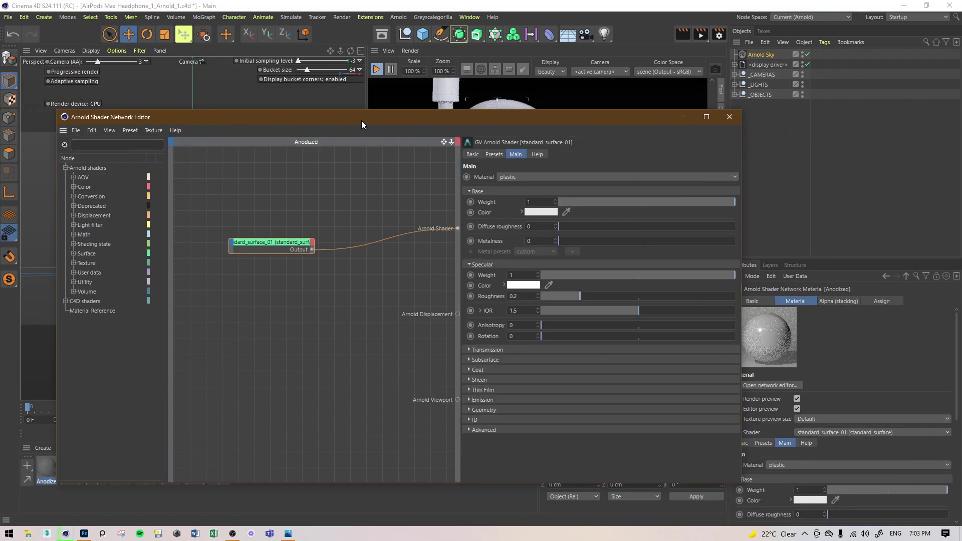
pyautogui.moveTo(280, 117); pyautogui.dragTo(519, 147)
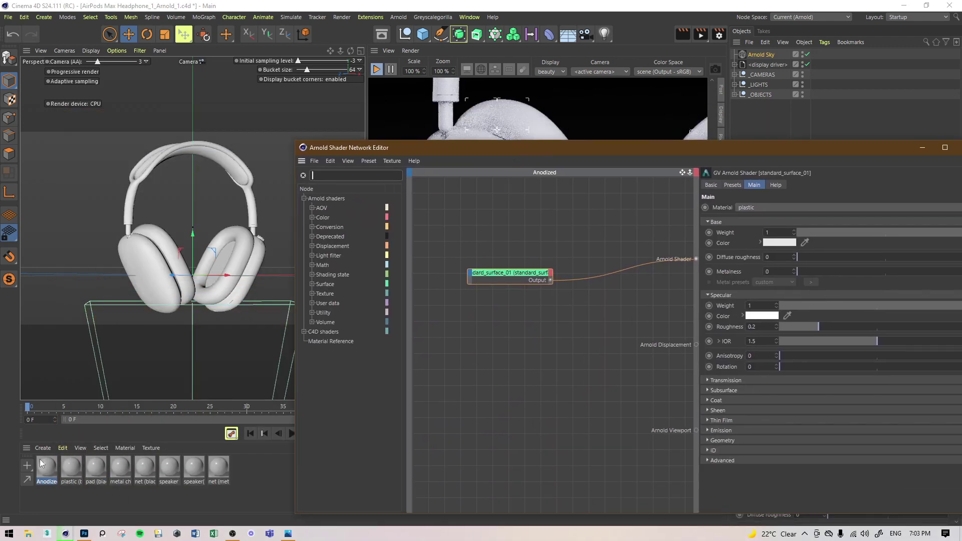
# Make the Anodized material metallic with a metalness of 1, and shrink the shader editor window to uncover the render view
pyautogui.click(42, 461)
pyautogui.moveTo(411, 150); pyautogui.dragTo(239, 258)
pyautogui.moveTo(626, 380); pyautogui.dragTo(826, 378)
pyautogui.moveTo(596, 263); pyautogui.dragTo(495, 69)
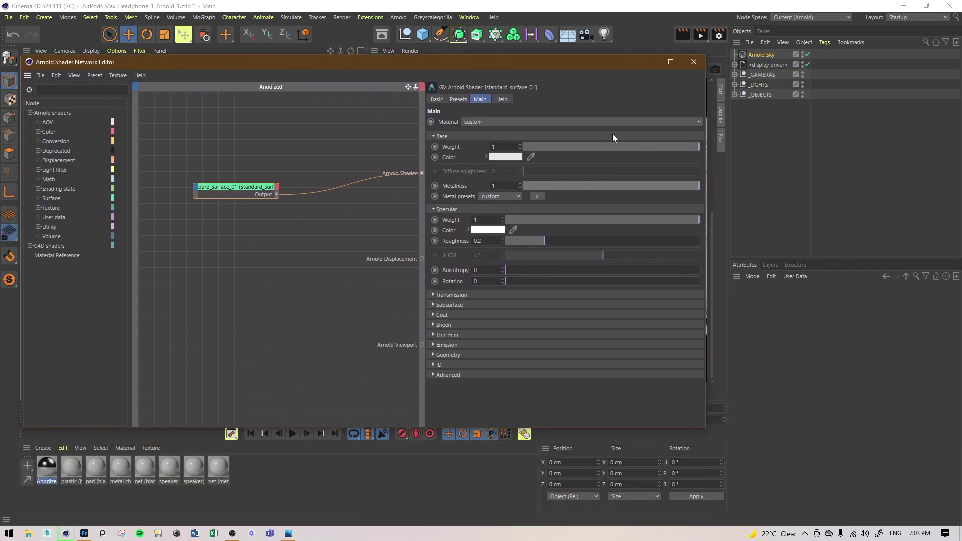
pyautogui.moveTo(707, 429); pyautogui.dragTo(366, 401)
pyautogui.click(157, 232)
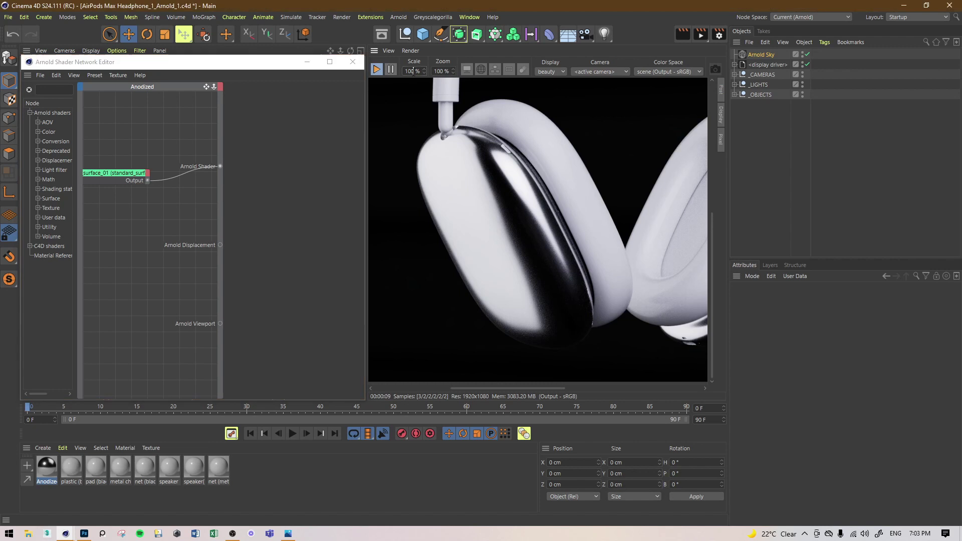
# Limit the preview render to a region on the earcup's upper part and set the render scale to 400%
pyautogui.moveTo(430, 114); pyautogui.dragTo(564, 294)
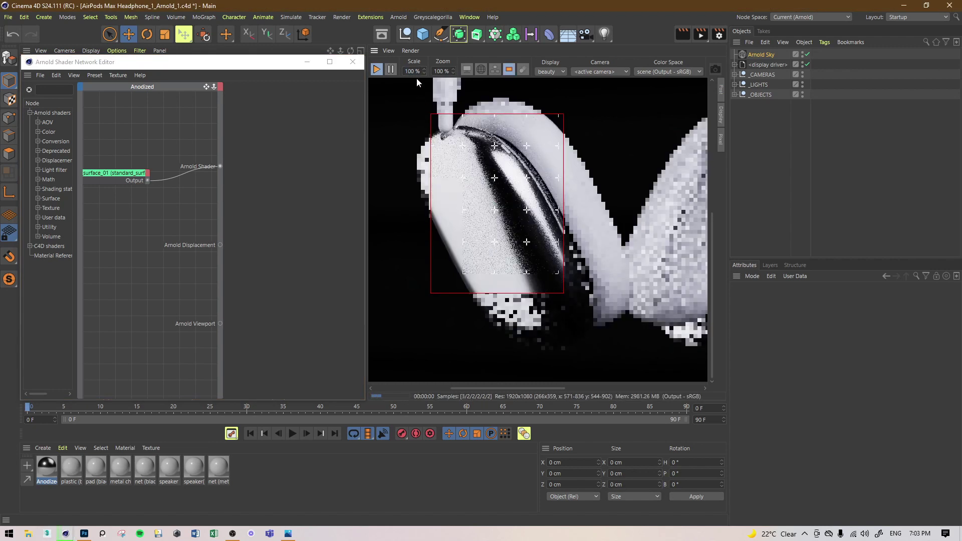
pyautogui.write('400')
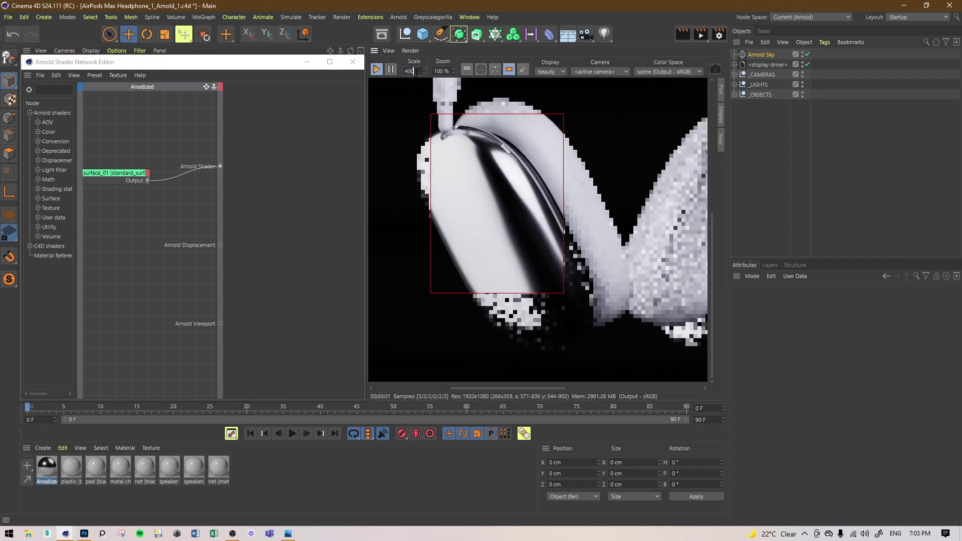
pyautogui.press('Return')
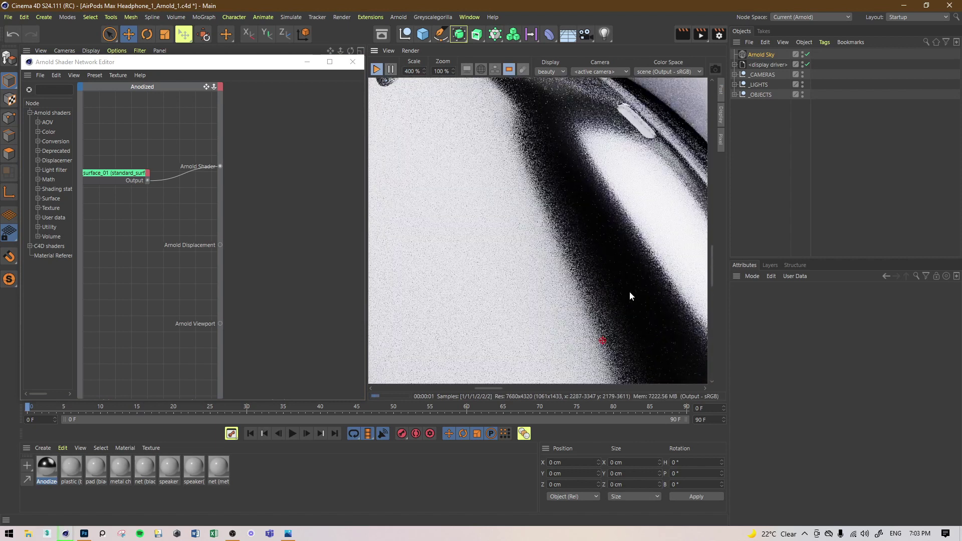
pyautogui.moveTo(655, 117); pyautogui.dragTo(396, 355)
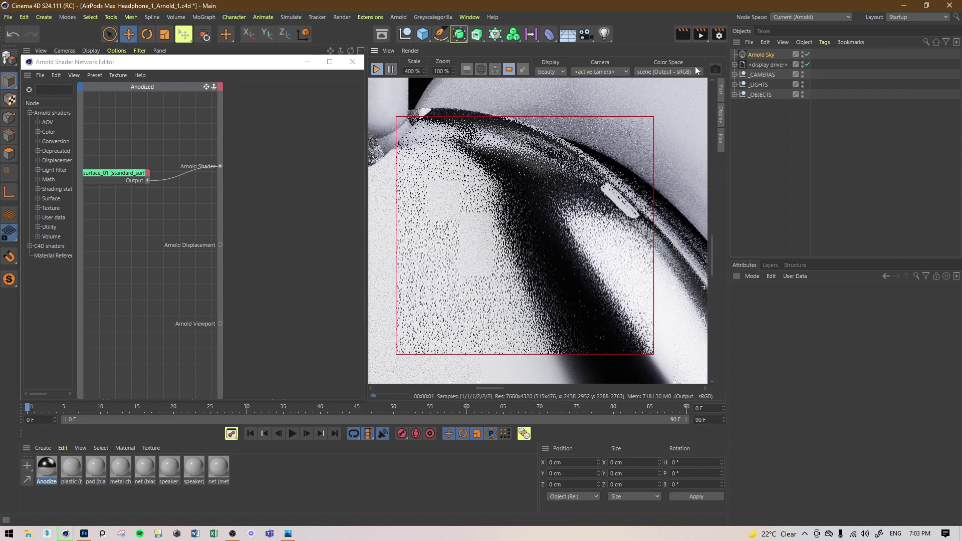
# Check the output resolution in the render settings and close them
pyautogui.click(725, 37)
pyautogui.click(562, 70)
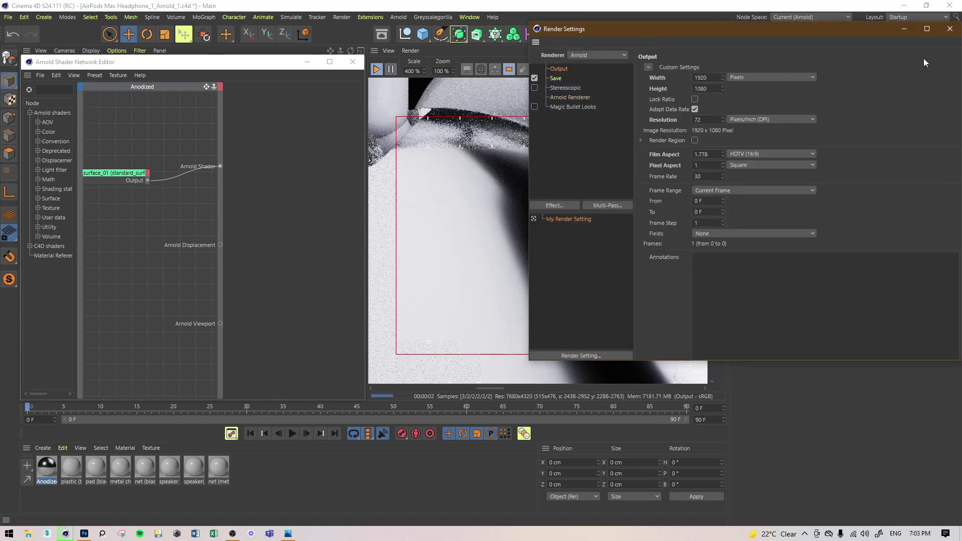
pyautogui.click(948, 33)
# Redraw the render region around the top of the metal earcup where the headband arm joins it
pyautogui.moveTo(541, 203); pyautogui.dragTo(575, 202, button='middle')
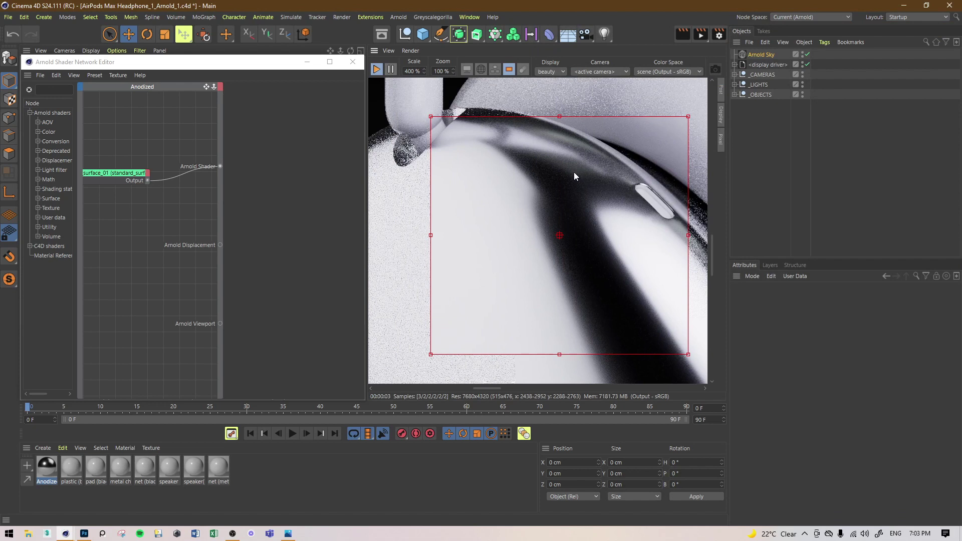
pyautogui.moveTo(524, 186); pyautogui.dragTo(588, 167, button='middle')
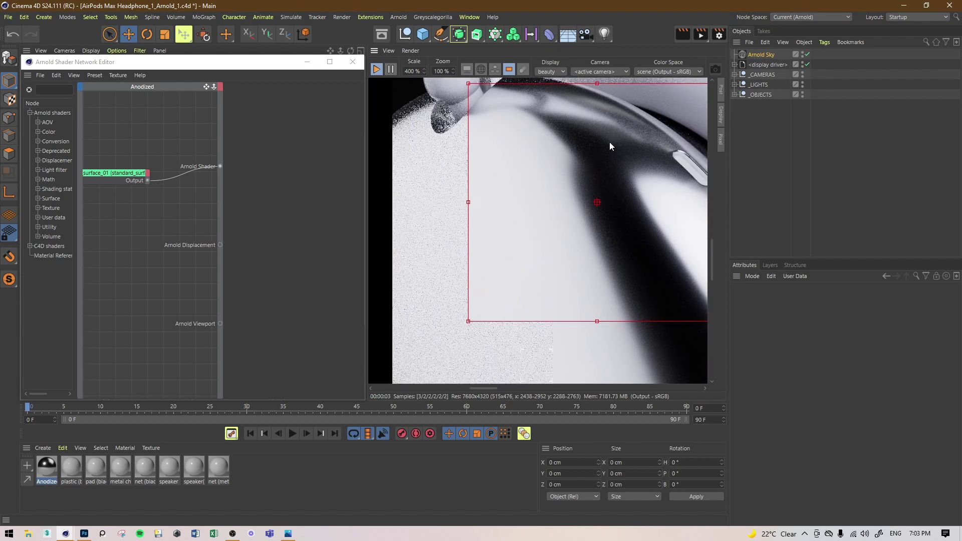
pyautogui.moveTo(625, 97); pyautogui.dragTo(394, 321)
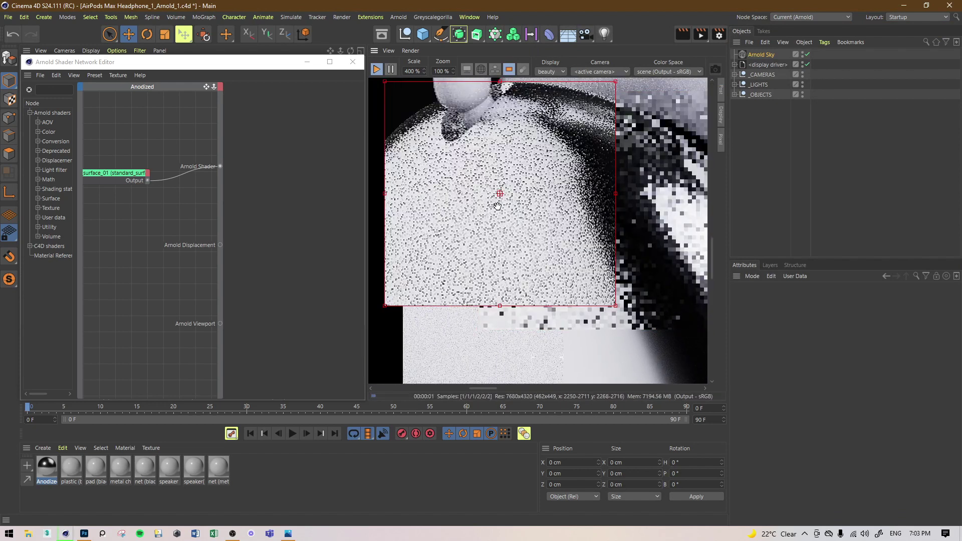
pyautogui.scroll(-1, 526, 213)
pyautogui.moveTo(428, 103); pyautogui.dragTo(682, 356)
# Add a flakes texture node to the Anodized network and route it straight to the Arnold Shader output for preview
pyautogui.click(120, 174)
pyautogui.click(56, 91)
pyautogui.write('ce')
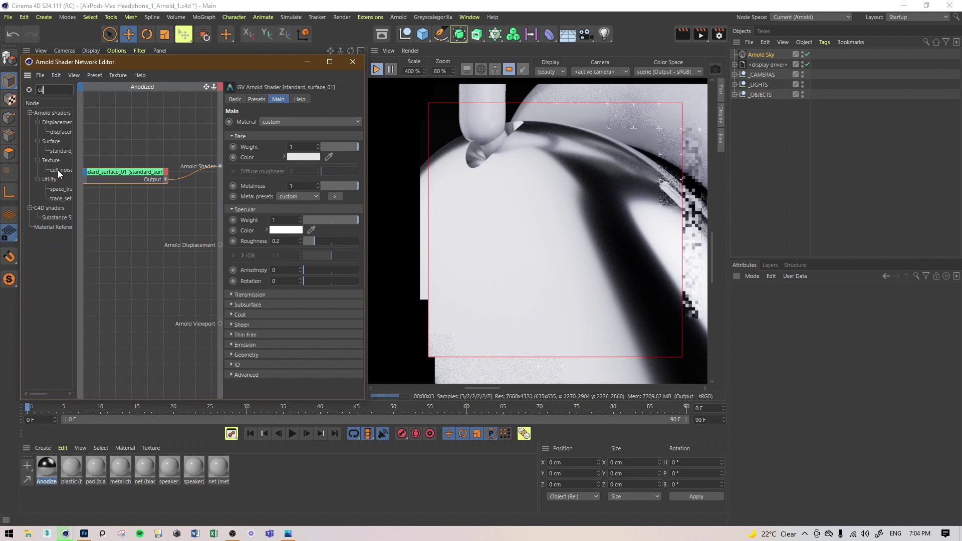
pyautogui.press('BackSpace')
pyautogui.press('BackSpace')
pyautogui.write('fla')
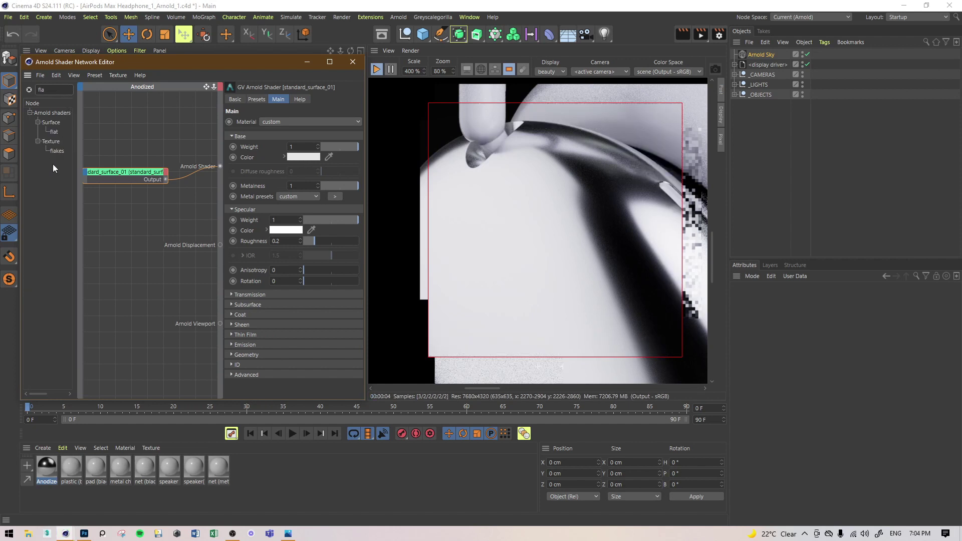
pyautogui.moveTo(53, 152); pyautogui.dragTo(125, 150)
pyautogui.click(128, 146)
pyautogui.click(126, 152)
pyautogui.hotkey('alt', 'w')
pyautogui.press('c')
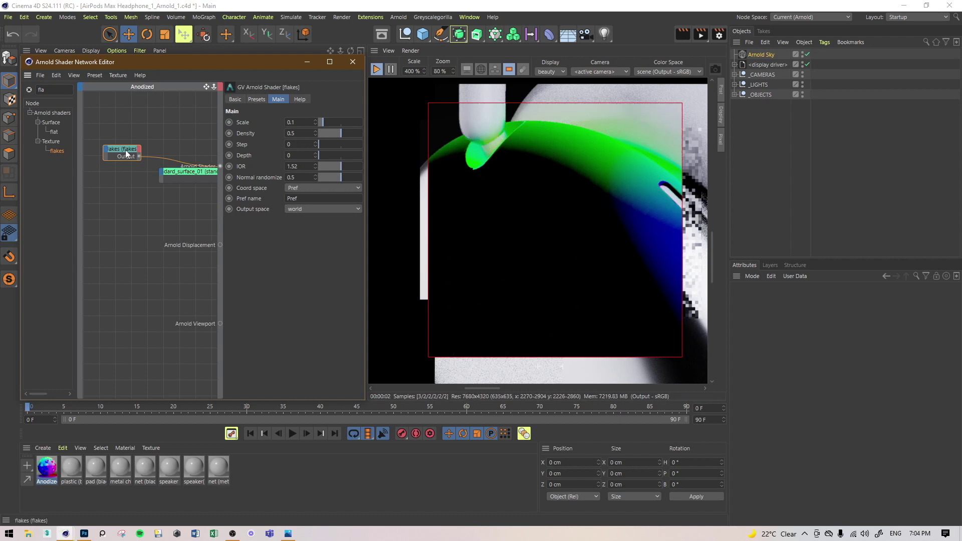
# Set the flakes density to 1 and shrink the flakes scale to nearly 0, trying 0.01 first
pyautogui.click(305, 120)
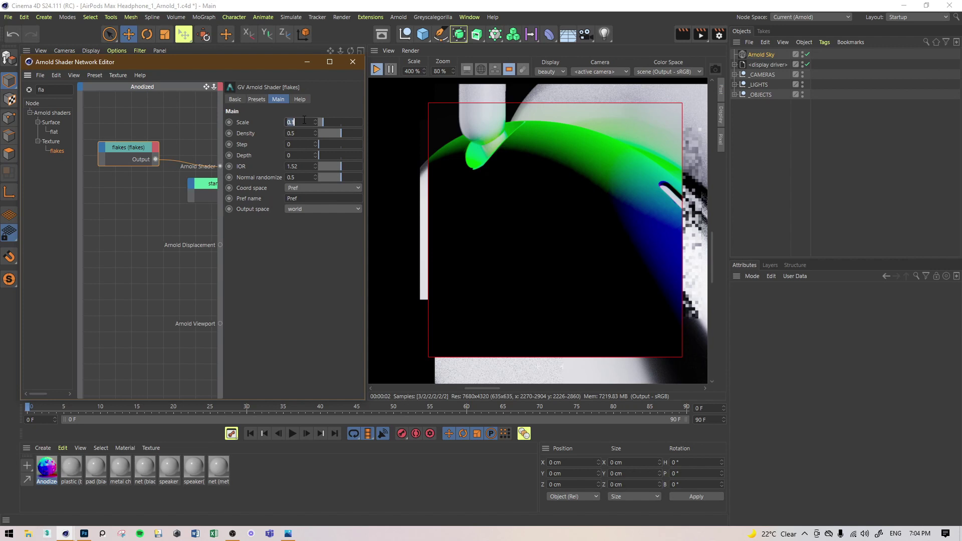
pyautogui.write('0.01')
pyautogui.press('Return')
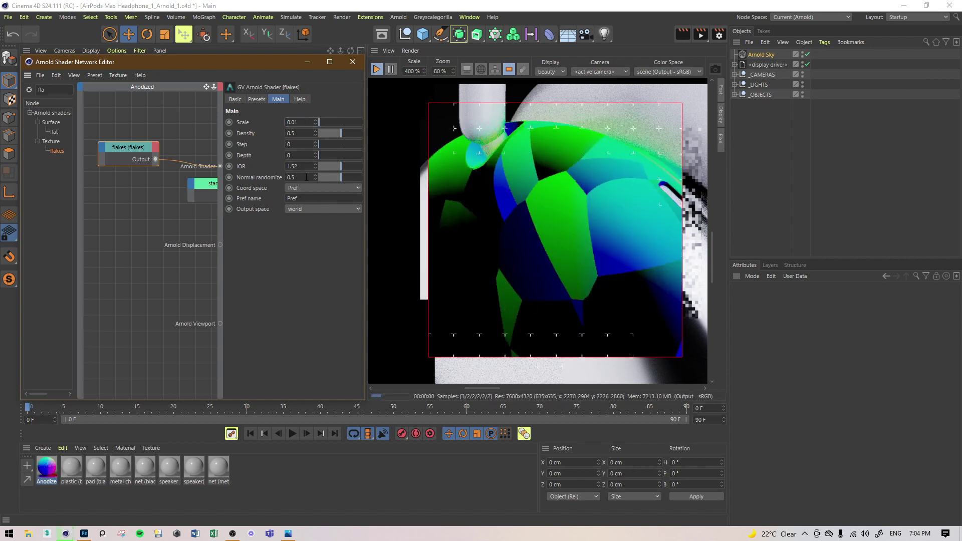
pyautogui.moveTo(345, 133); pyautogui.dragTo(380, 128)
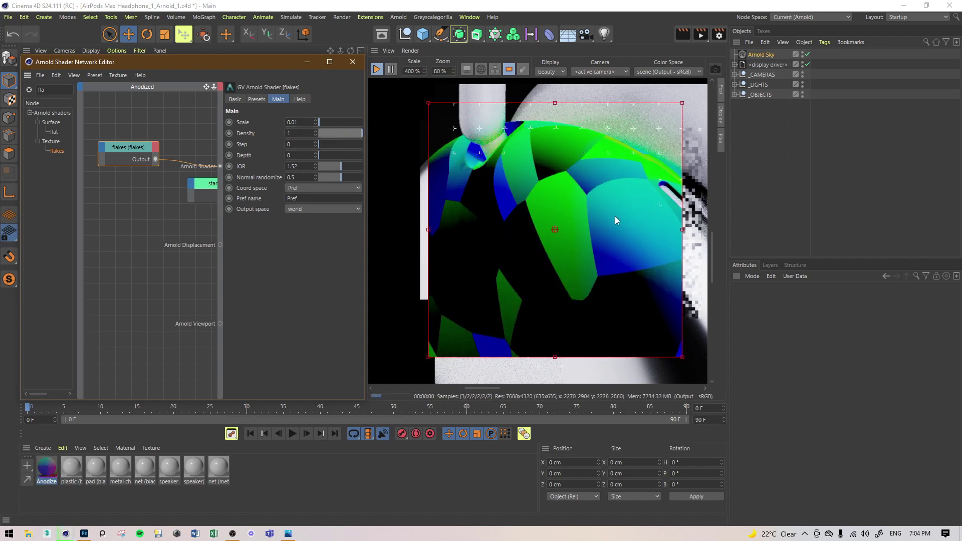
pyautogui.doubleClick(305, 122)
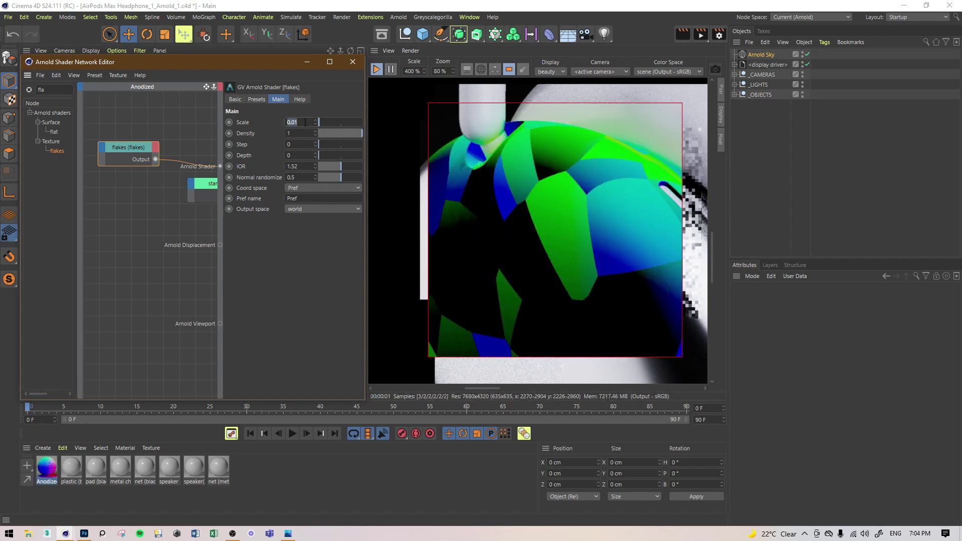
pyautogui.write('0.00')
pyautogui.press('Return')
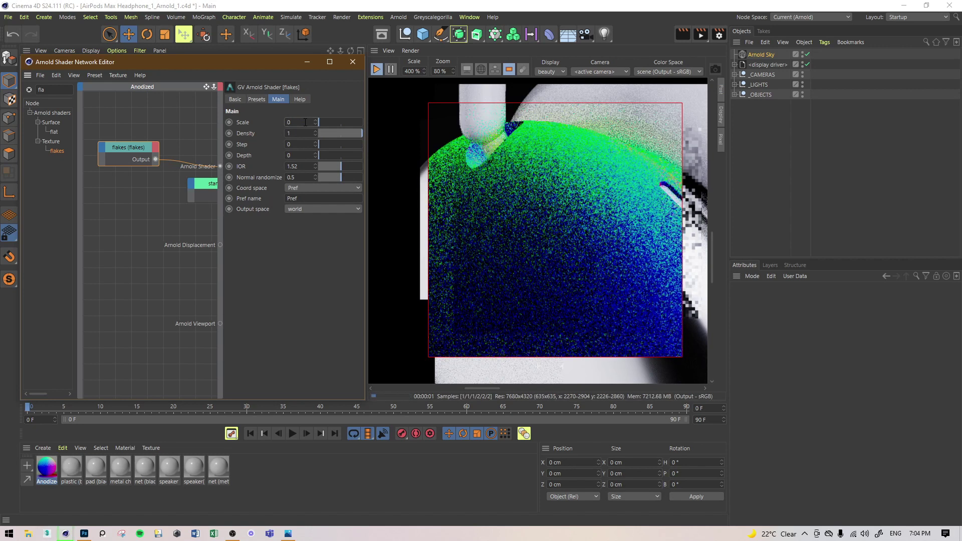
# Connect the flakes output to the standard surface's Geometry Normal input
pyautogui.moveTo(183, 132); pyautogui.dragTo(153, 130, button='middle')
pyautogui.moveTo(126, 156); pyautogui.dragTo(242, 277)
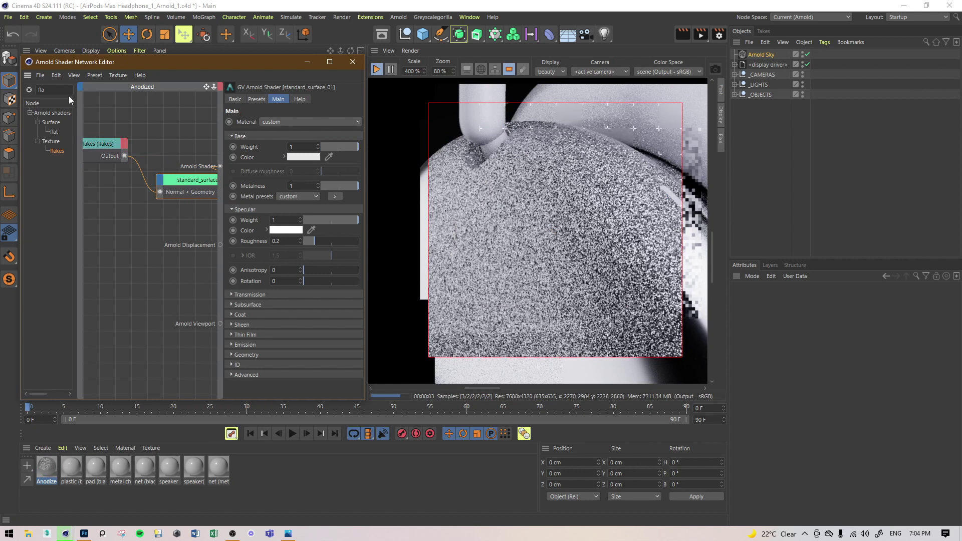
# Insert a normal_map node between the flakes and the standard surface, with its strength set to 0.1
pyautogui.click(64, 87)
pyautogui.press('BackSpace')
pyautogui.press('BackSpace')
pyautogui.press('BackSpace')
pyautogui.write('nor')
pyautogui.moveTo(61, 152); pyautogui.dragTo(111, 146)
pyautogui.click(83, 135)
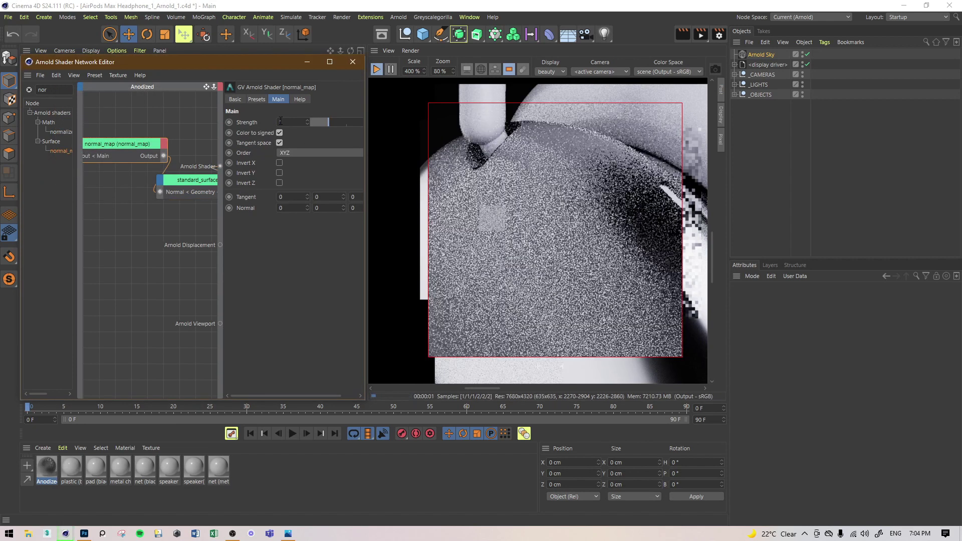
pyautogui.write('.1')
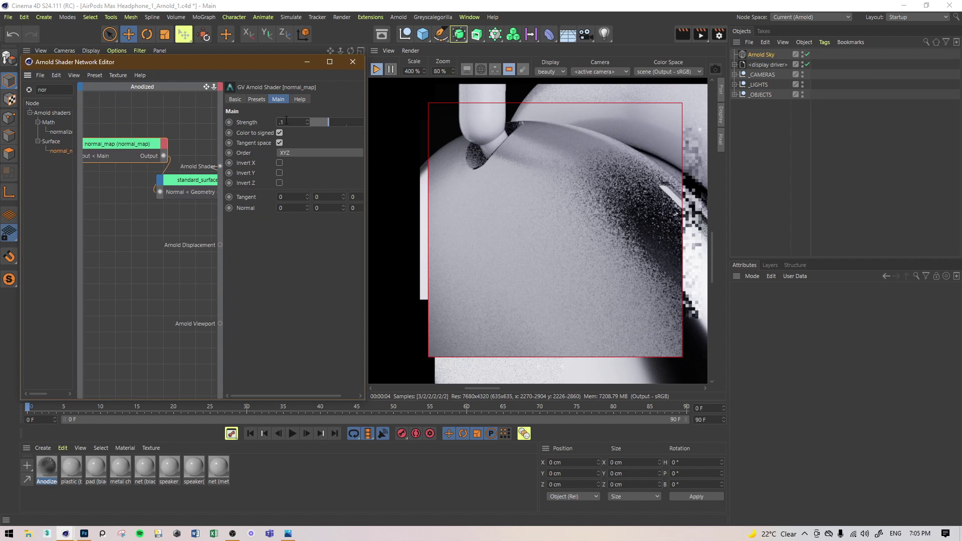
pyautogui.press('Return')
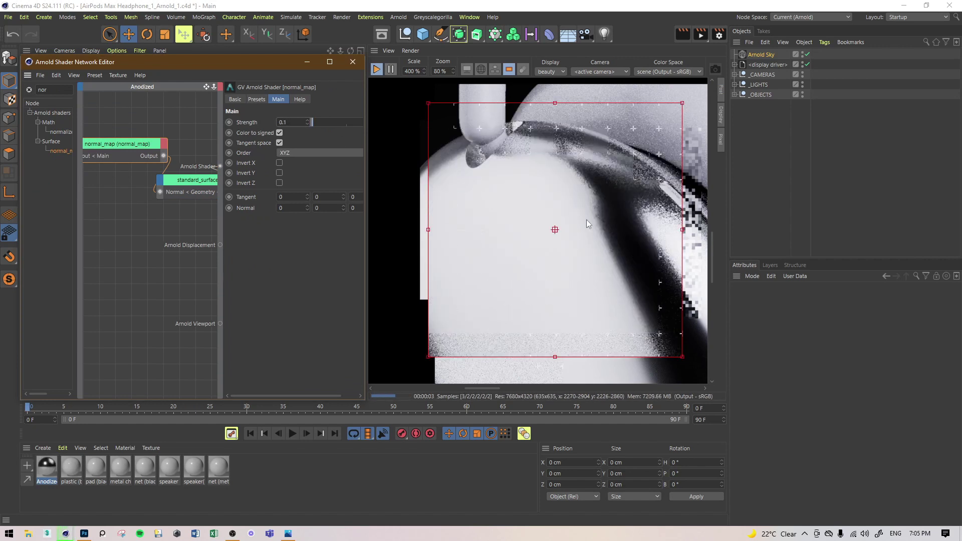
# Readjust the flakes scale, trying 0.001 before returning to a value close to 0
pyautogui.moveTo(121, 127); pyautogui.dragTo(227, 133, button='middle')
pyautogui.click(102, 154)
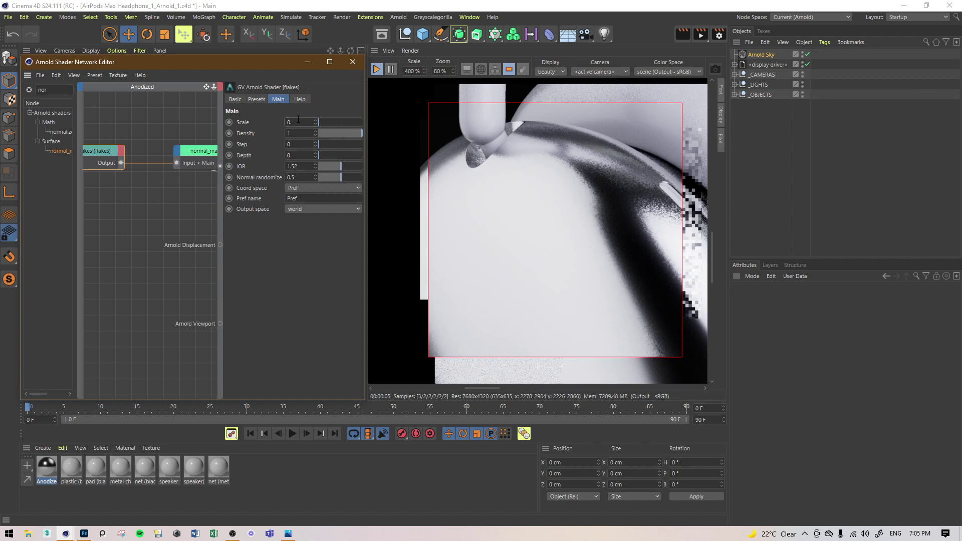
pyautogui.press('Return')
pyautogui.write('.001')
pyautogui.press('Return')
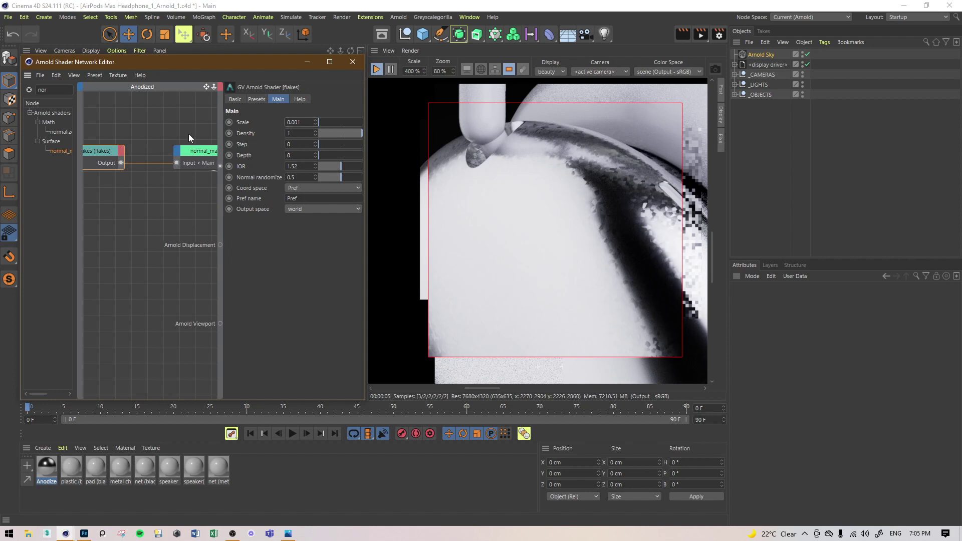
pyautogui.doubleClick(298, 123)
pyautogui.write('.0000')
pyautogui.press('Return')
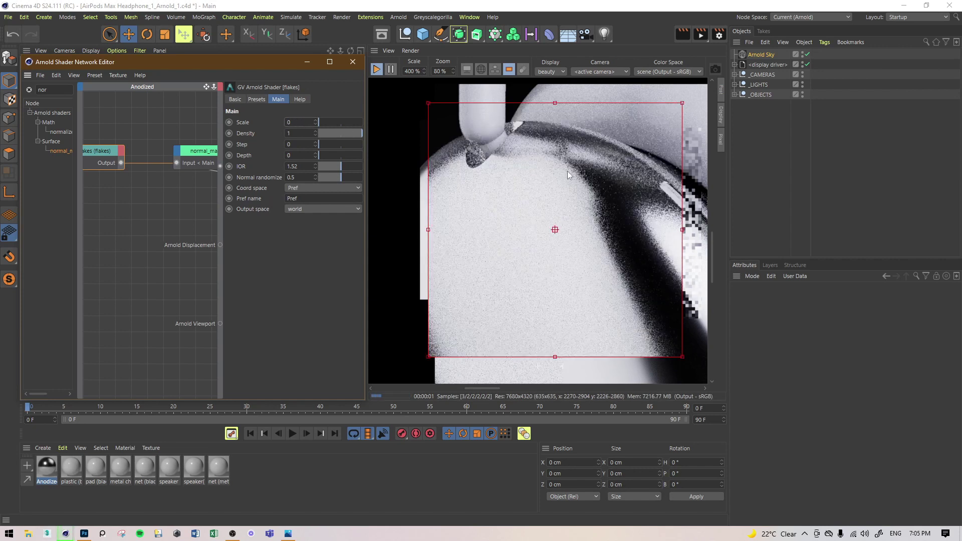
# Move the render region to the earcup's edge highlight and set the normal_map strength to 0.2
pyautogui.moveTo(568, 156); pyautogui.dragTo(712, 317)
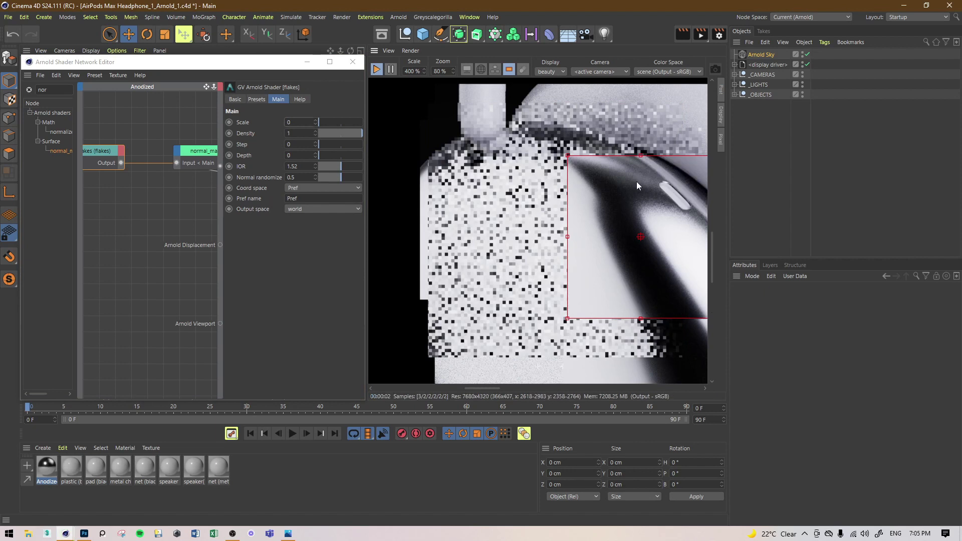
pyautogui.moveTo(199, 152); pyautogui.dragTo(140, 154, button='middle')
pyautogui.click(140, 154)
pyautogui.doubleClick(295, 123)
pyautogui.write('0.2')
pyautogui.press('Return')
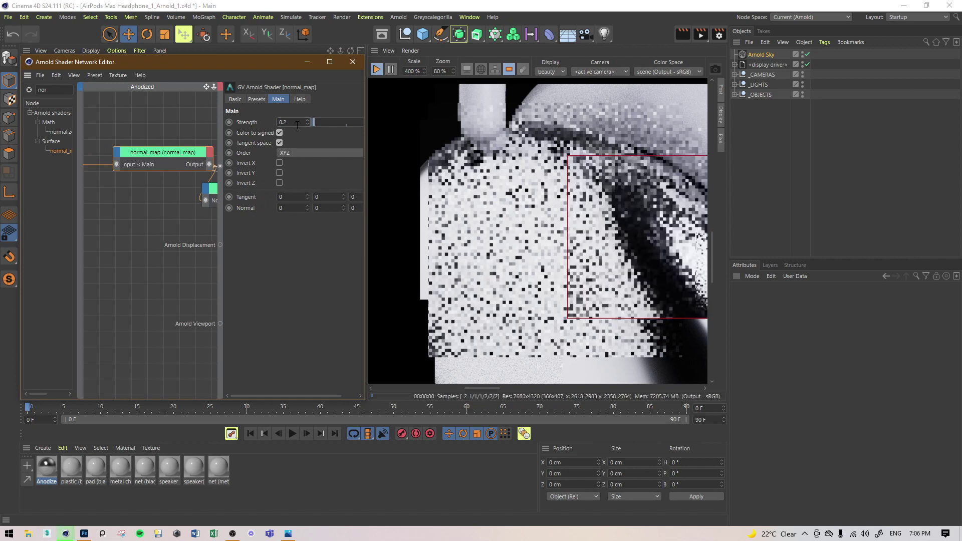
# Render close-up regions of the earcup's highlight and outer edge to examine the grain of the flakes
pyautogui.moveTo(593, 181); pyautogui.dragTo(469, 145, button='middle')
pyautogui.moveTo(673, 144); pyautogui.dragTo(473, 338)
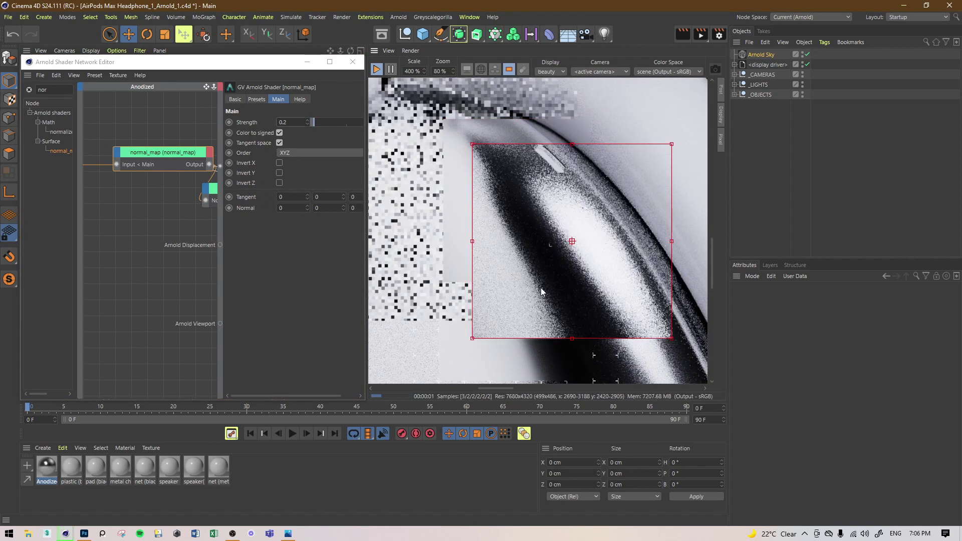
pyautogui.moveTo(540, 286); pyautogui.dragTo(510, 234, button='middle')
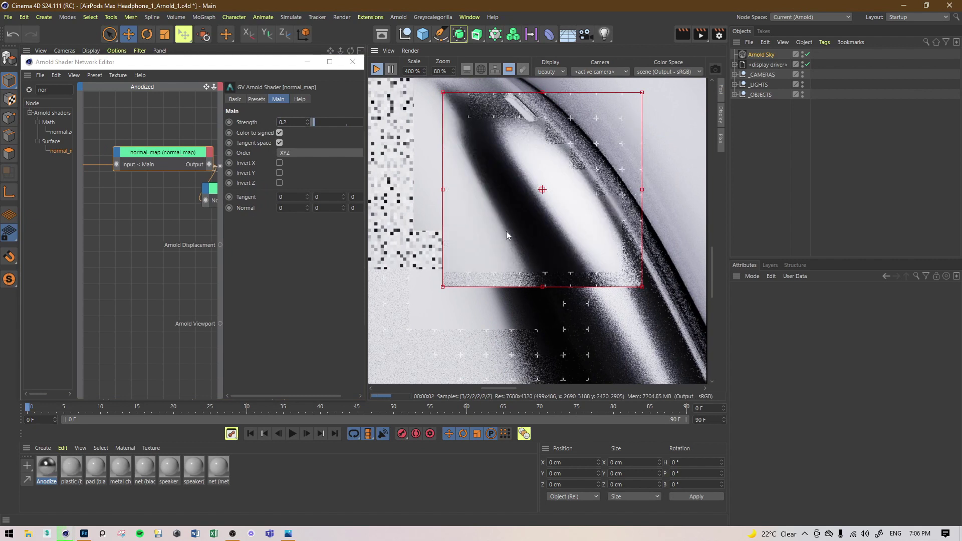
pyautogui.moveTo(490, 146); pyautogui.dragTo(552, 202, button='middle')
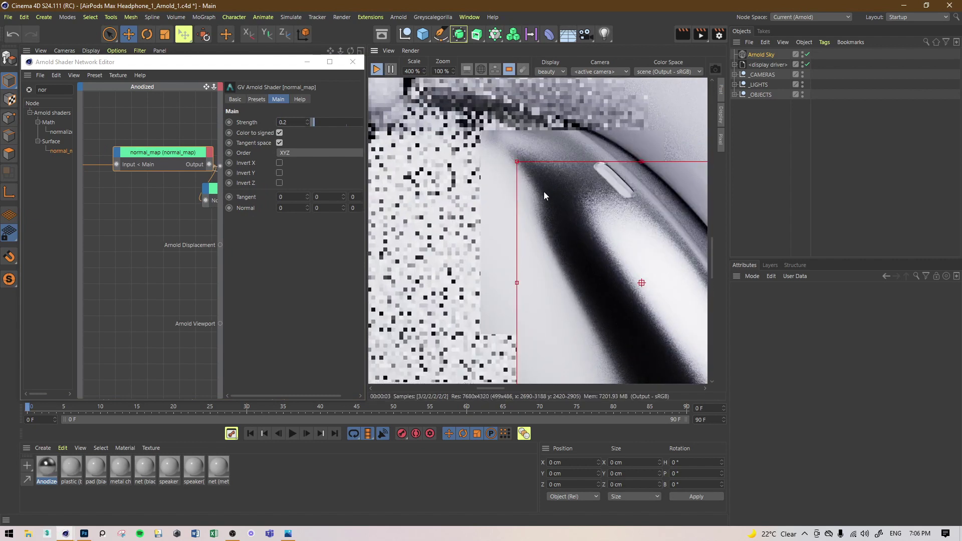
pyautogui.scroll(1, 544, 192)
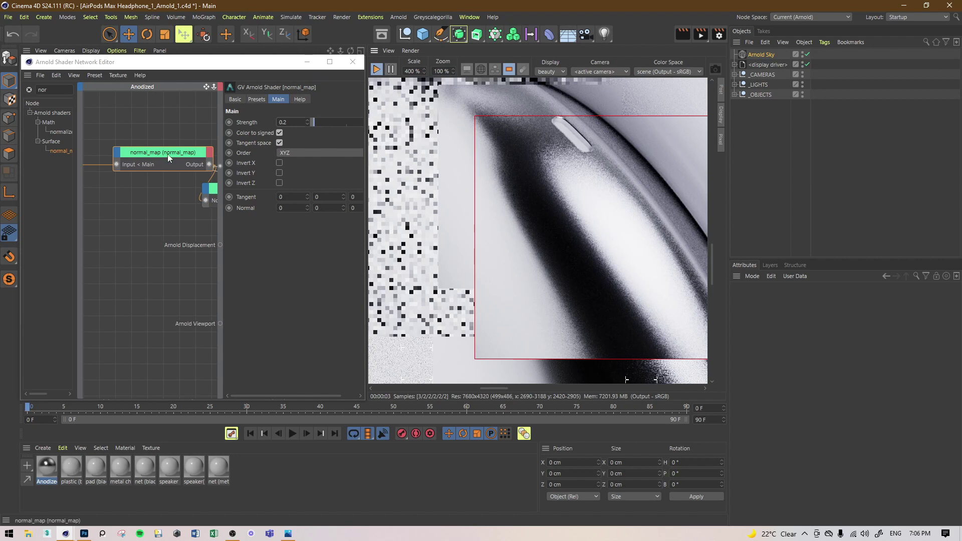
pyautogui.moveTo(167, 154); pyautogui.dragTo(129, 171)
pyautogui.moveTo(554, 197); pyautogui.dragTo(654, 272)
pyautogui.moveTo(655, 272); pyautogui.dragTo(669, 277, button='middle')
pyautogui.moveTo(568, 141); pyautogui.dragTo(284, 437)
pyautogui.moveTo(484, 249); pyautogui.dragTo(558, 134, button='middle')
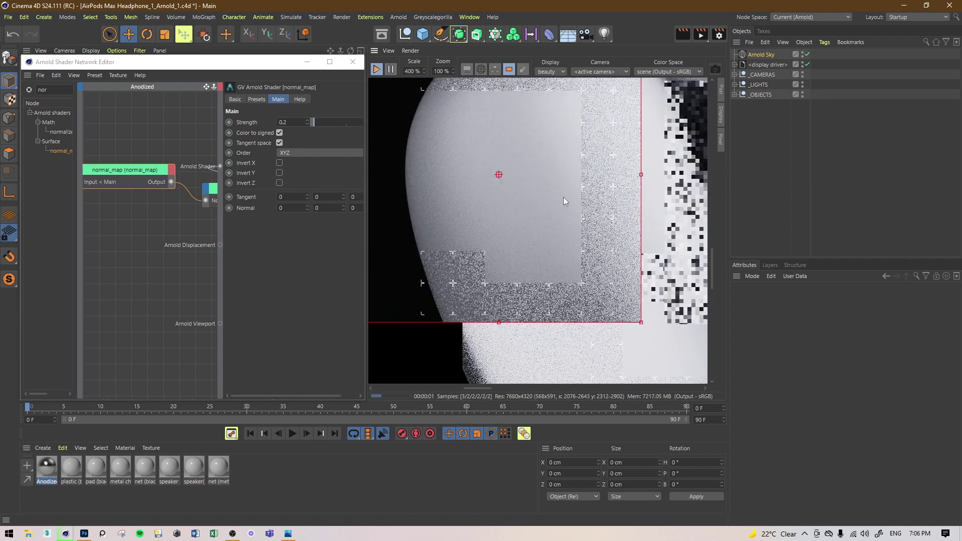
pyautogui.moveTo(581, 216); pyautogui.dragTo(485, 297, button='middle')
pyautogui.moveTo(647, 288); pyautogui.dragTo(580, 131, button='middle')
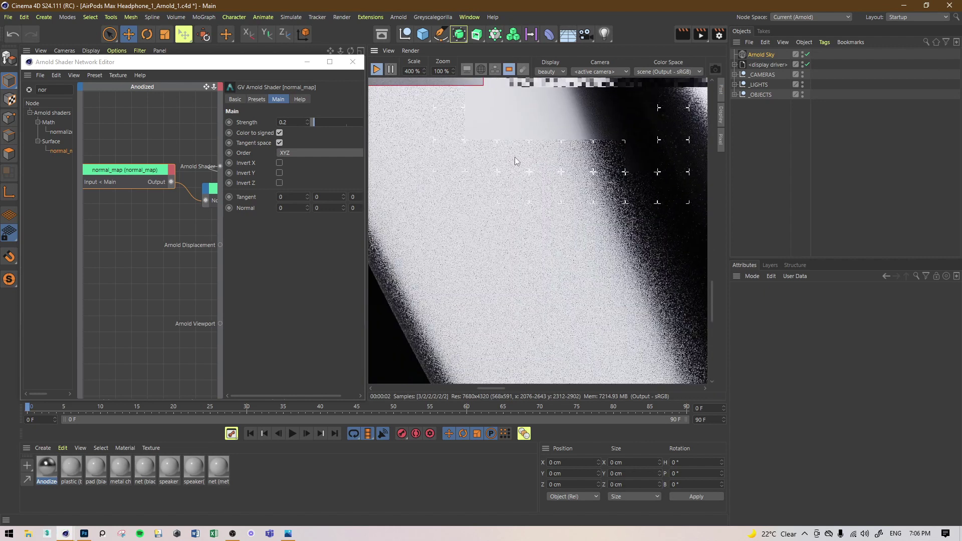
# Render a region covering the whole metal earcup and examine its speckled finish up close
pyautogui.scroll(-8, 480, 192)
pyautogui.moveTo(406, 112); pyautogui.dragTo(585, 349)
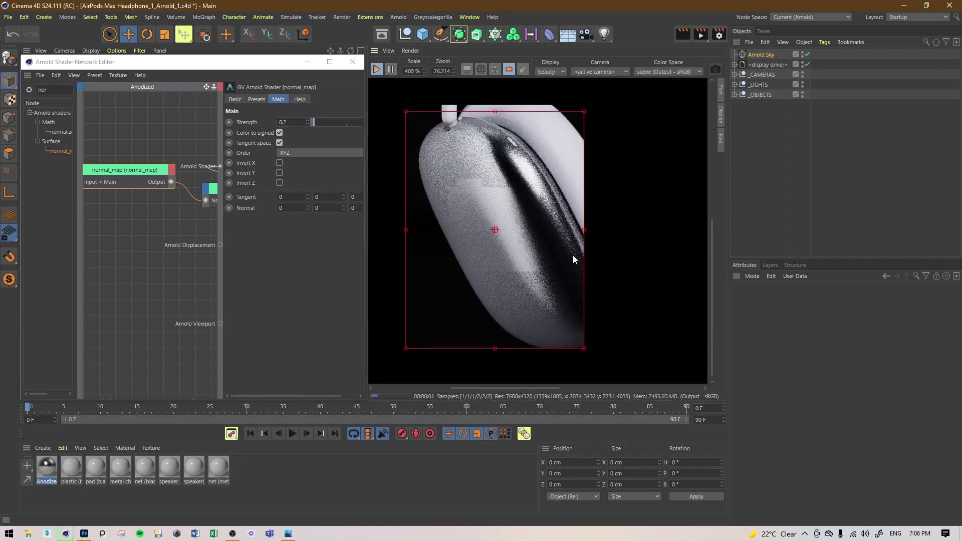
pyautogui.scroll(3, 564, 272)
pyautogui.scroll(3, 463, 197)
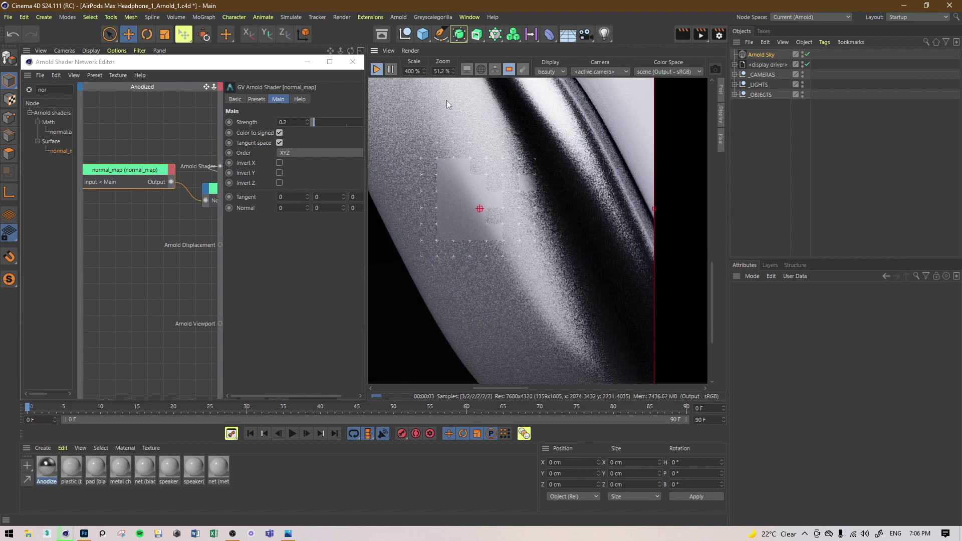
# Disconnect the normal_map node from the standard surface's Normal input
pyautogui.moveTo(540, 206); pyautogui.dragTo(521, 366, button='middle')
pyautogui.moveTo(562, 219); pyautogui.dragTo(508, 317, button='middle')
pyautogui.moveTo(502, 200); pyautogui.dragTo(573, 302, button='middle')
pyautogui.moveTo(521, 219); pyautogui.dragTo(541, 252, button='middle')
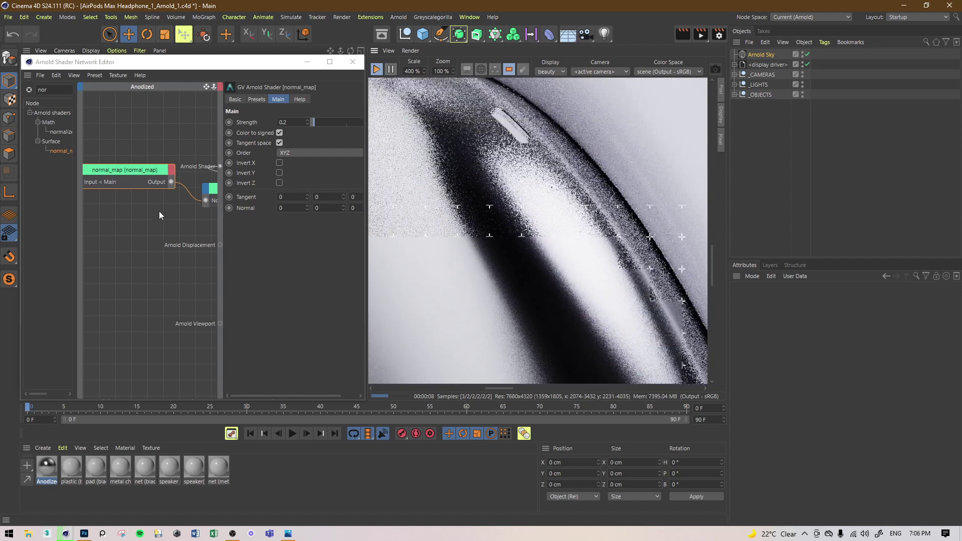
pyautogui.click(188, 192)
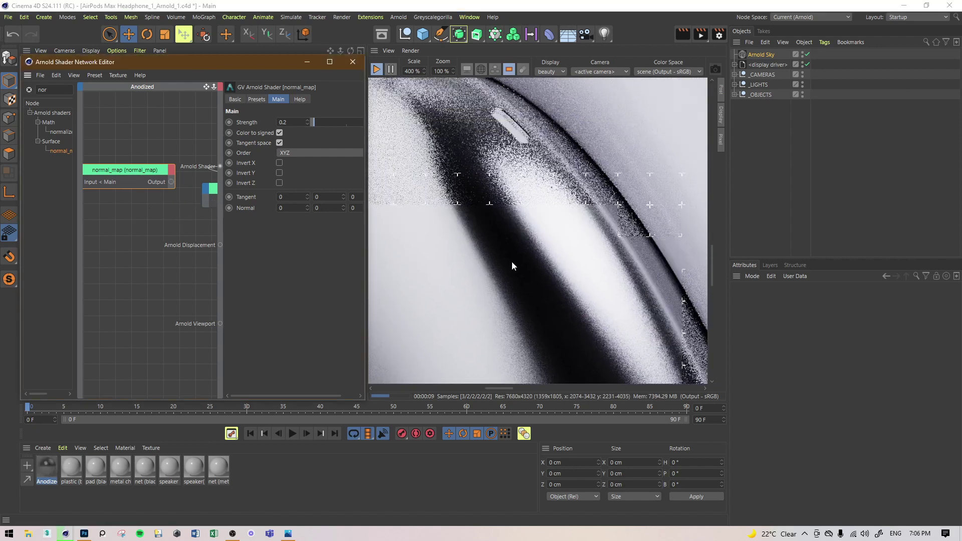
# Draw a render region over the upper part of the metal earcup beside the headband joint
pyautogui.moveTo(487, 209); pyautogui.dragTo(554, 235, button='middle')
pyautogui.moveTo(542, 137); pyautogui.dragTo(616, 182, button='middle')
pyautogui.moveTo(664, 103); pyautogui.dragTo(417, 339)
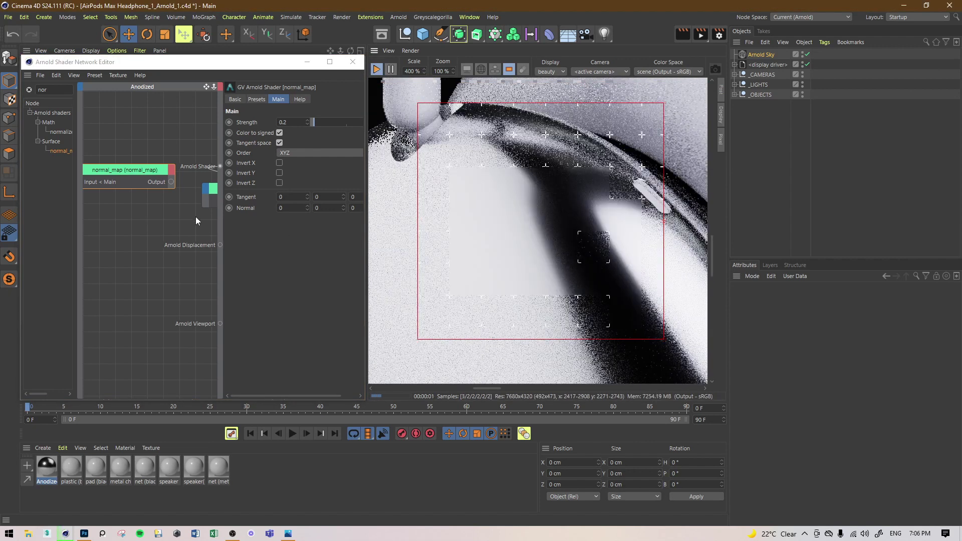
# Add a cell_noise node, preview it as the material's output and set its pattern to cell1
pyautogui.doubleClick(59, 90)
pyautogui.write('cel')
pyautogui.moveTo(61, 132); pyautogui.dragTo(139, 248)
pyautogui.hotkey('alt', '1')
pyautogui.click(308, 99)
pyautogui.click(300, 132)
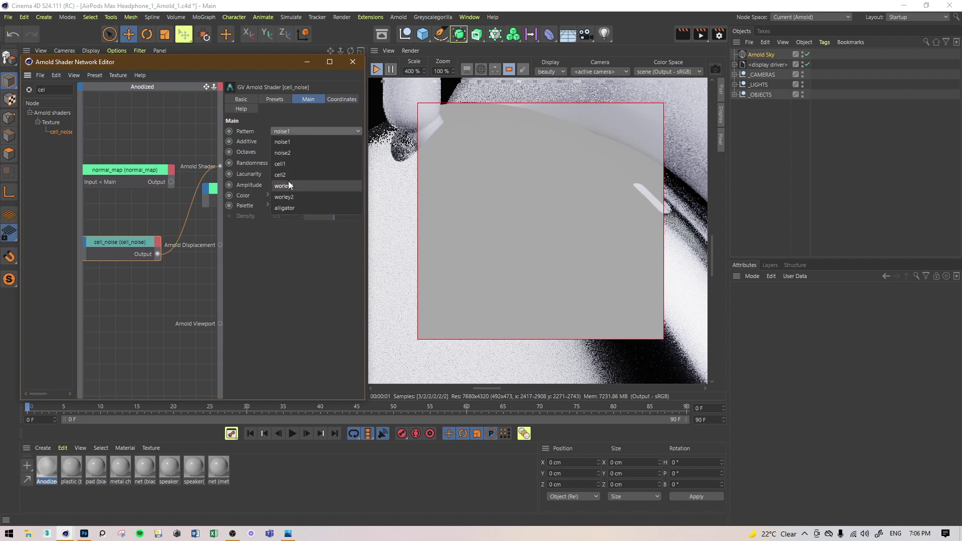
pyautogui.click(290, 165)
# Set the cell noise's uniform scale to 1000, then increase it to 10000
pyautogui.click(330, 100)
pyautogui.click(292, 151)
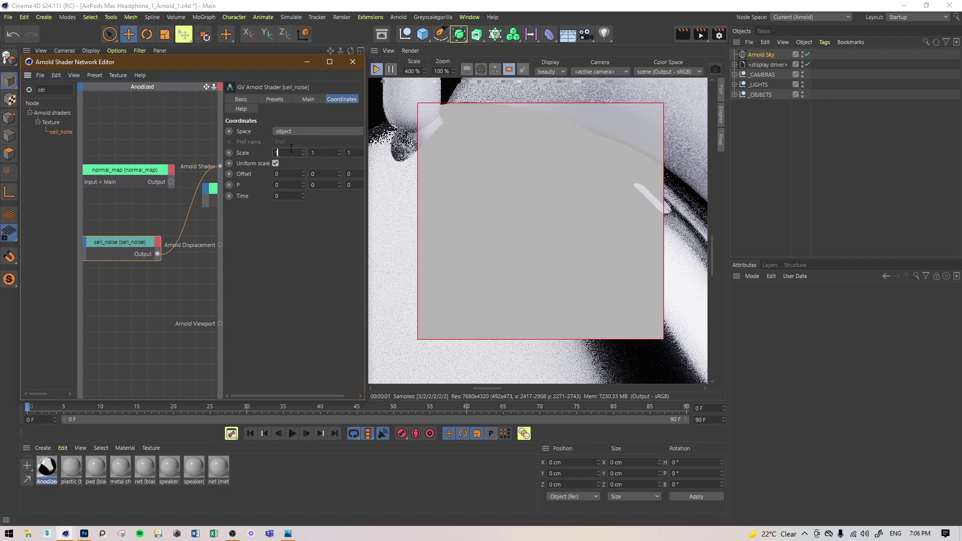
pyautogui.write('000')
pyautogui.press('Return')
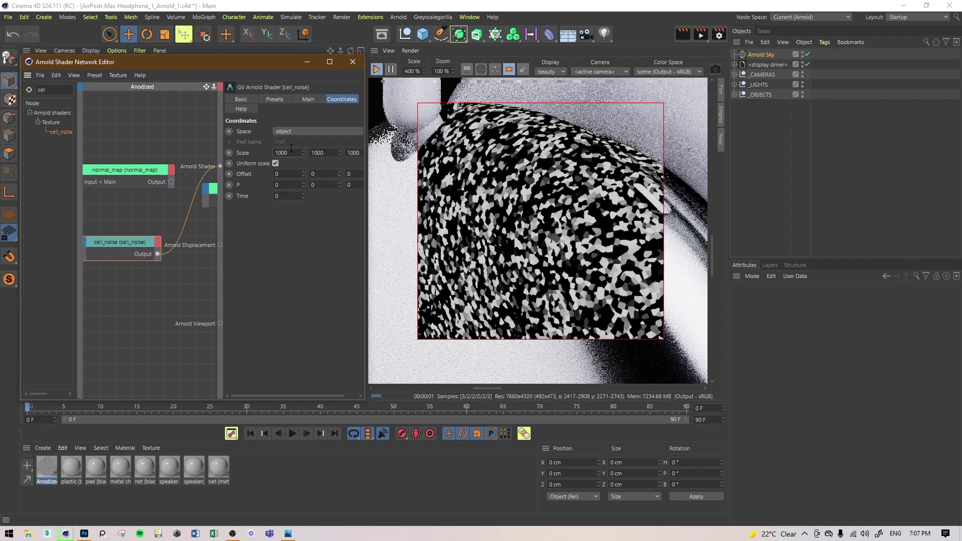
pyautogui.write('0')
pyautogui.press('Return')
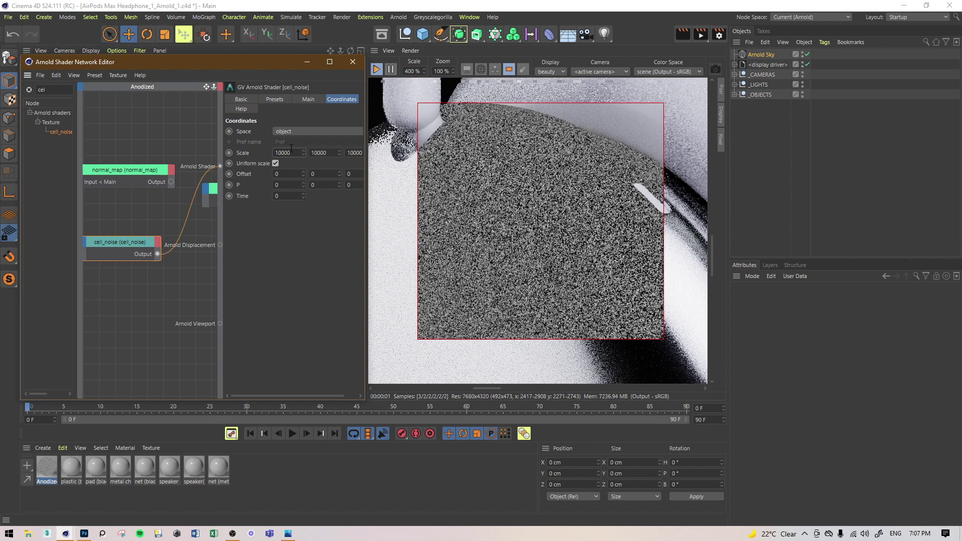
# Insert a ramp_rgb node after the cell noise and set the ramp's type to custom
pyautogui.moveTo(151, 155); pyautogui.dragTo(100, 133, button='middle')
pyautogui.click(64, 90)
pyautogui.write('ce')
pyautogui.press('BackSpace')
pyautogui.press('BackSpace')
pyautogui.write('ram')
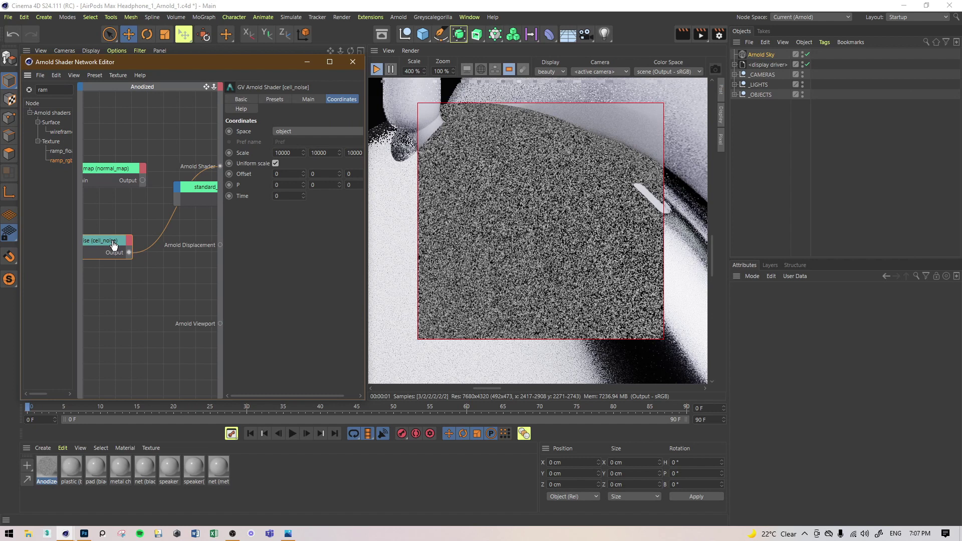
pyautogui.moveTo(114, 246); pyautogui.dragTo(113, 245)
pyautogui.doubleClick(94, 232)
pyautogui.click(71, 93)
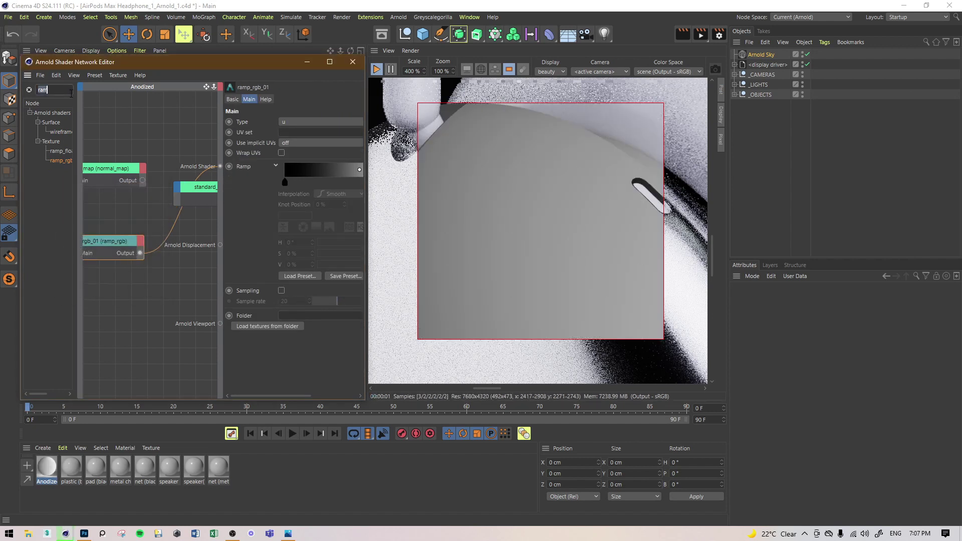
pyautogui.click(331, 122)
pyautogui.click(285, 131)
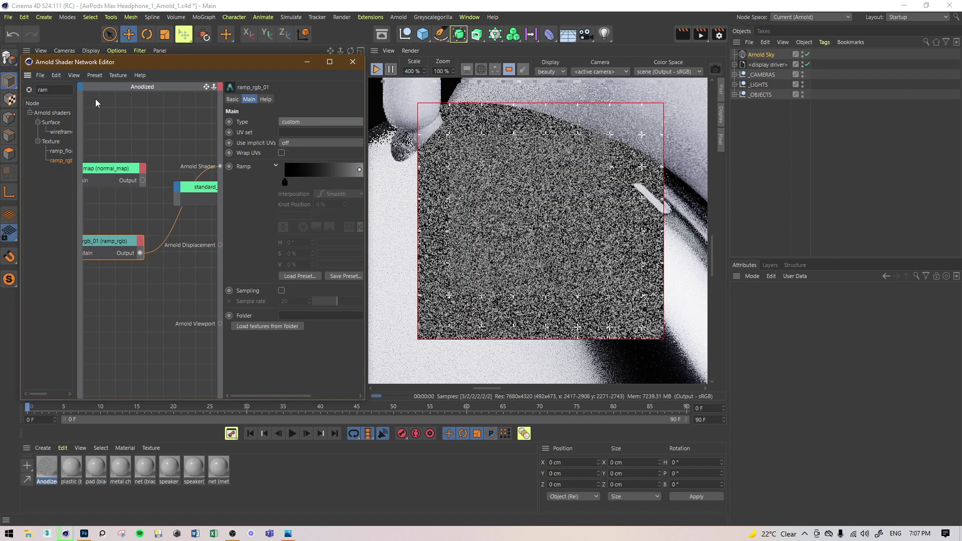
# Insert a bump2d node after the ramp and connect its output to the standard surface's Normal input
pyautogui.click(64, 92)
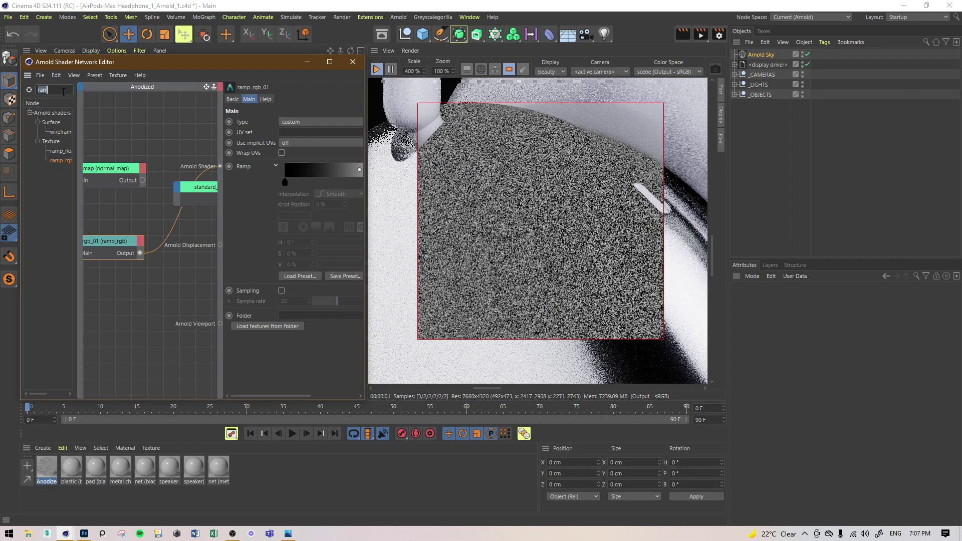
pyautogui.write('bump')
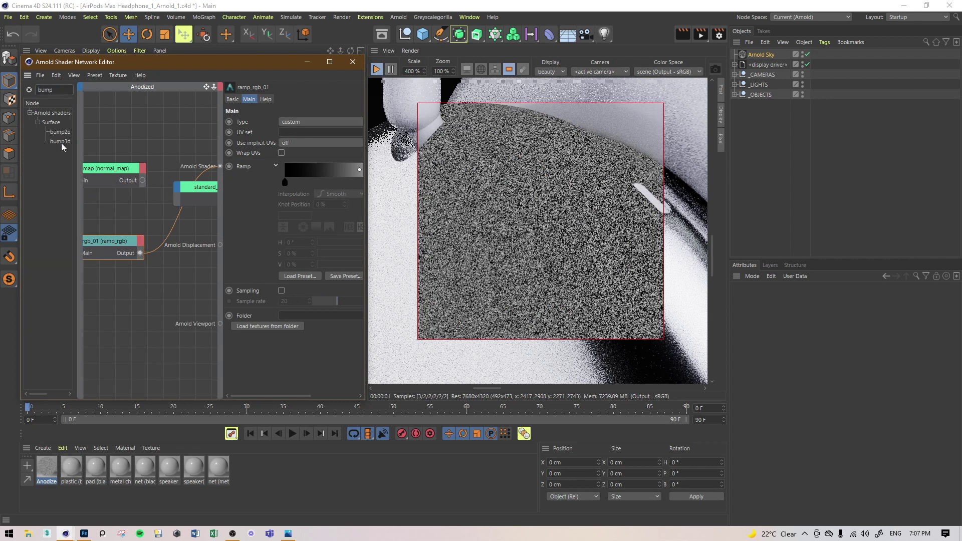
pyautogui.moveTo(89, 190); pyautogui.dragTo(103, 246)
pyautogui.click(84, 231)
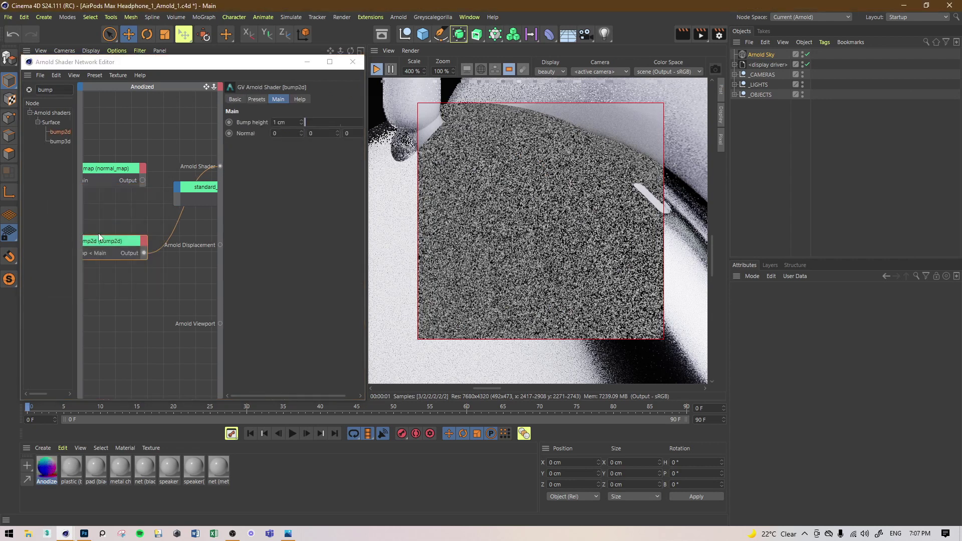
pyautogui.moveTo(160, 205); pyautogui.dragTo(141, 206, button='middle')
pyautogui.moveTo(126, 255); pyautogui.dragTo(157, 191)
pyautogui.click(237, 296)
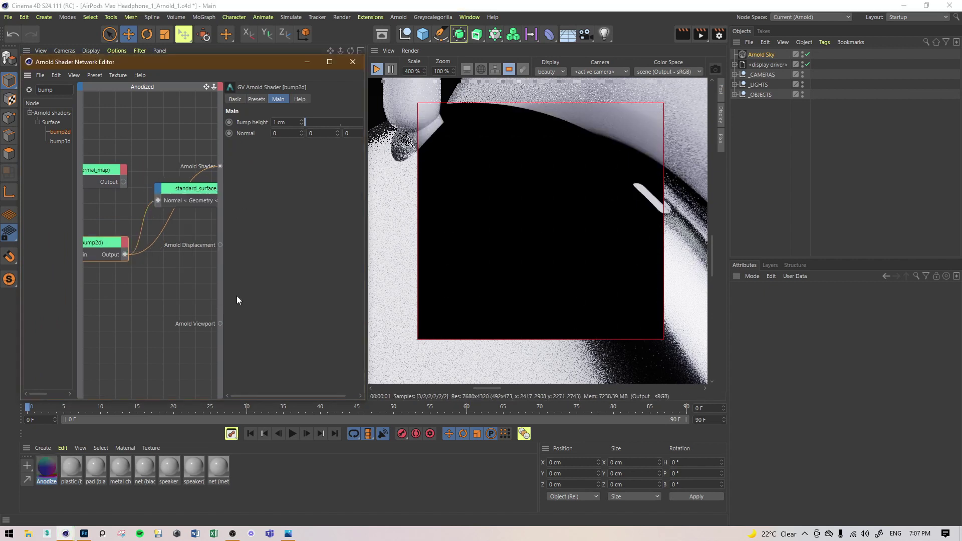
# Route the standard surface back to the material's output to render the earcup with the bump
pyautogui.click(186, 182)
pyautogui.press('a')
pyautogui.press('1')
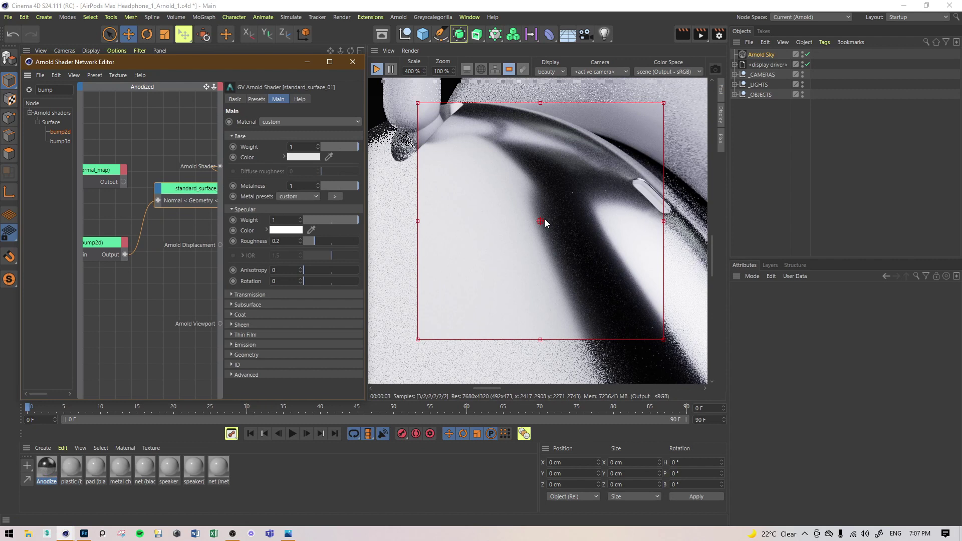
# Plug normal_map into the standard surface's Normal input to compare the grain, then reconnect bump2d
pyautogui.moveTo(123, 182); pyautogui.dragTo(158, 201)
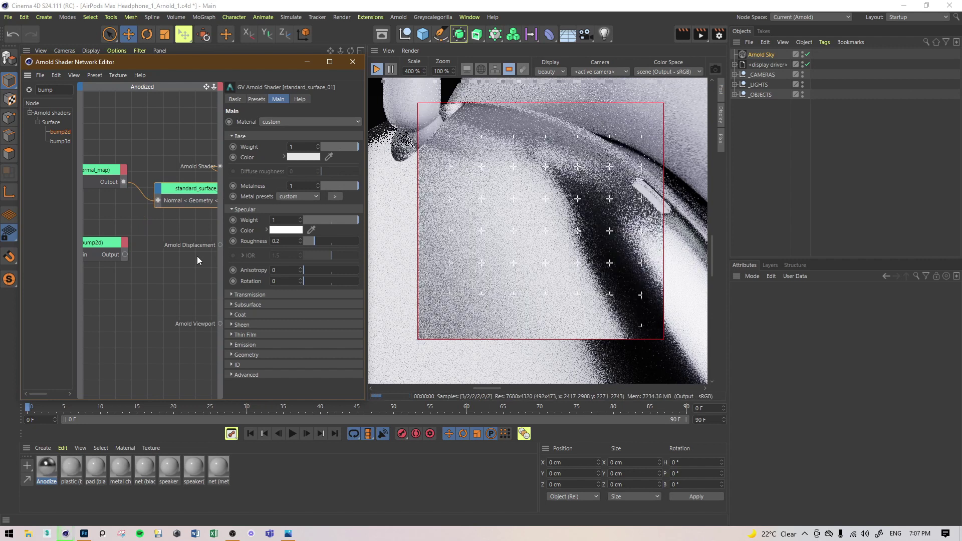
pyautogui.click(109, 172)
pyautogui.moveTo(151, 218); pyautogui.dragTo(158, 200)
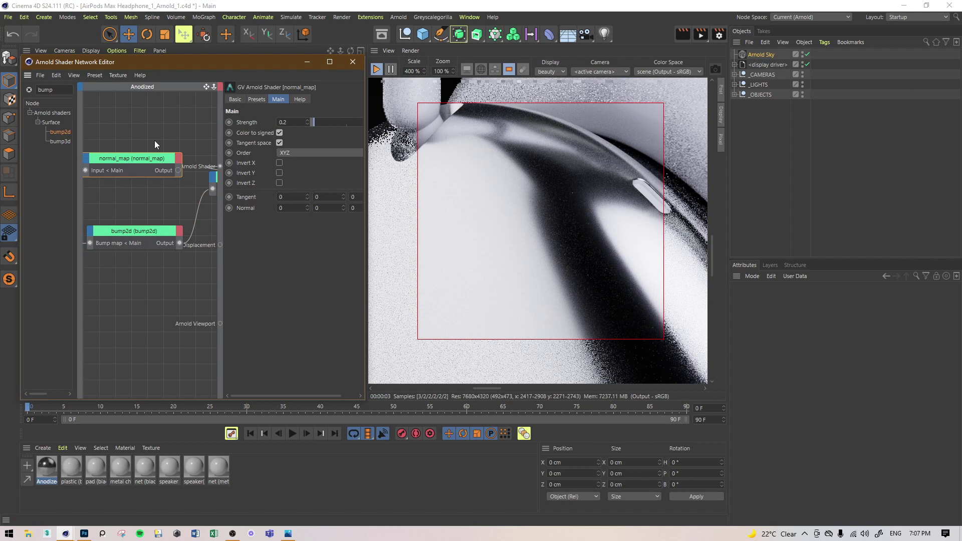
# Rearrange the ramp_rgb and bump2d nodes to make room in the network
pyautogui.moveTo(138, 128); pyautogui.dragTo(168, 116, button='middle')
pyautogui.click(160, 220)
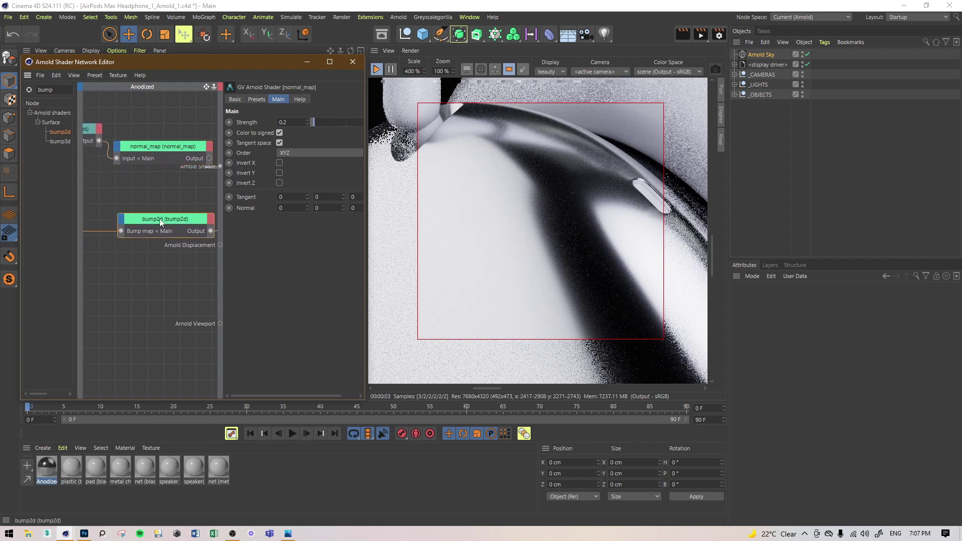
pyautogui.moveTo(152, 186); pyautogui.dragTo(185, 176, button='middle')
pyautogui.moveTo(88, 212); pyautogui.dragTo(87, 254)
pyautogui.keyDown('alt'); pyautogui.moveTo(182, 196); pyautogui.dragTo(128, 194, button='middle'); pyautogui.keyUp('alt')
pyautogui.click(169, 199)
pyautogui.moveTo(177, 199); pyautogui.dragTo(157, 194)
pyautogui.keyDown('alt'); pyautogui.moveTo(114, 168); pyautogui.dragTo(178, 165, button='middle'); pyautogui.keyUp('alt')
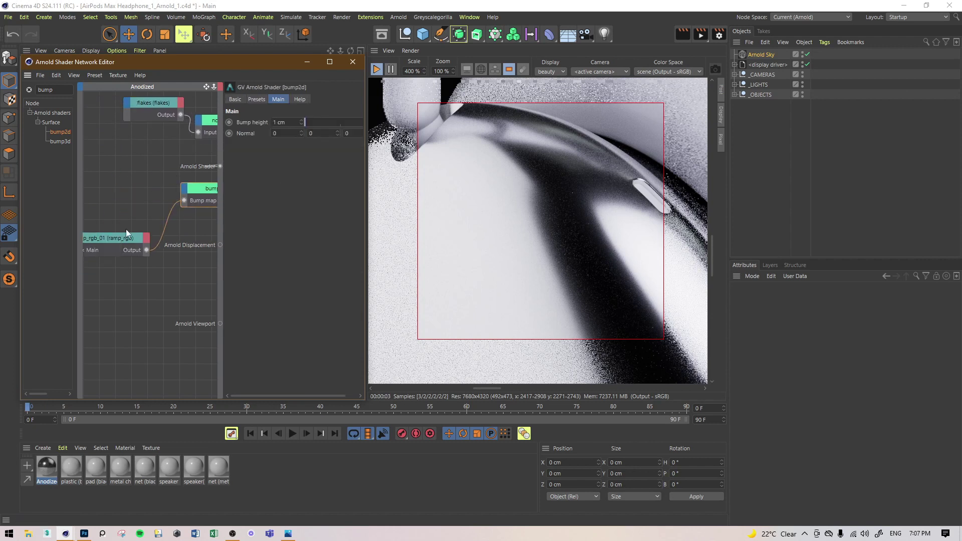
# Add a range node below bump2d and feed it from the ramp_rgb output
pyautogui.click(126, 235)
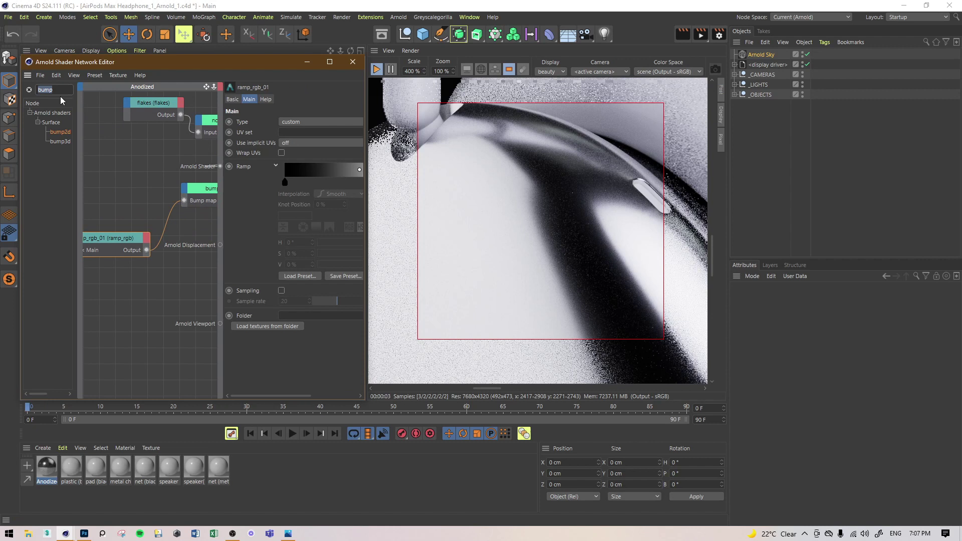
pyautogui.write('range')
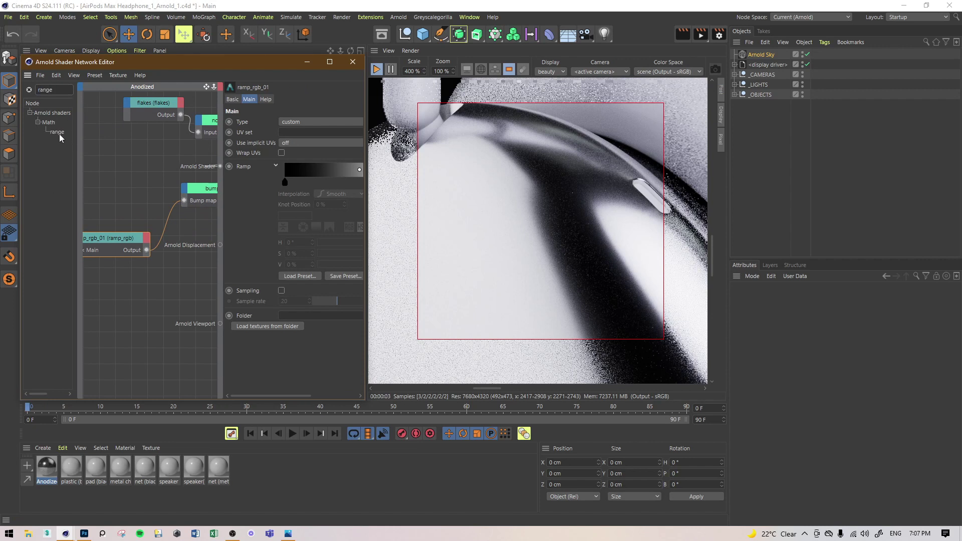
pyautogui.moveTo(57, 132); pyautogui.dragTo(181, 299)
pyautogui.keyDown('alt'); pyautogui.moveTo(181, 299); pyautogui.dragTo(133, 288, button='middle'); pyautogui.keyUp('alt')
pyautogui.moveTo(116, 287); pyautogui.dragTo(166, 253)
pyautogui.moveTo(99, 240); pyautogui.dragTo(125, 249)
pyautogui.click(166, 256)
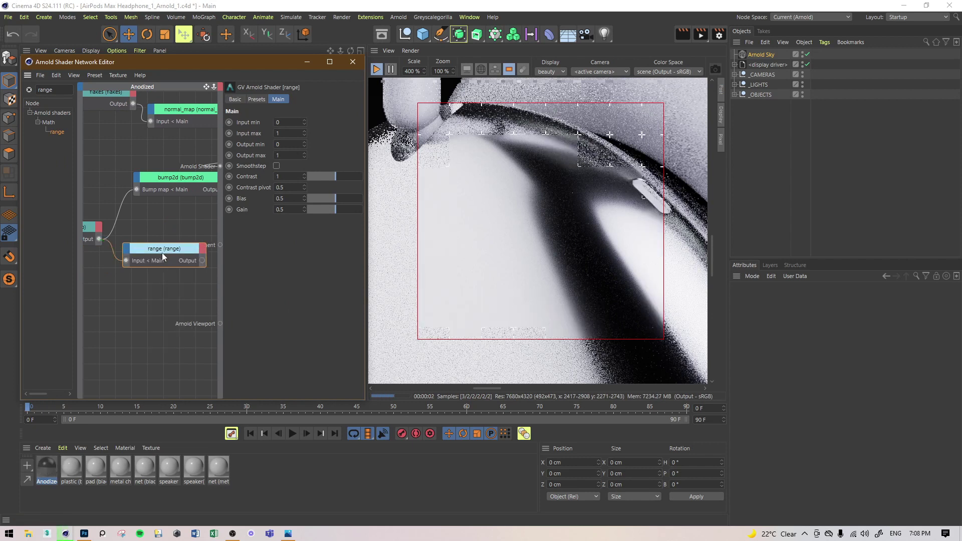
pyautogui.keyDown('alt'); pyautogui.moveTo(162, 229); pyautogui.dragTo(99, 232, button='middle'); pyautogui.keyUp('alt')
pyautogui.moveTo(116, 270); pyautogui.dragTo(194, 142)
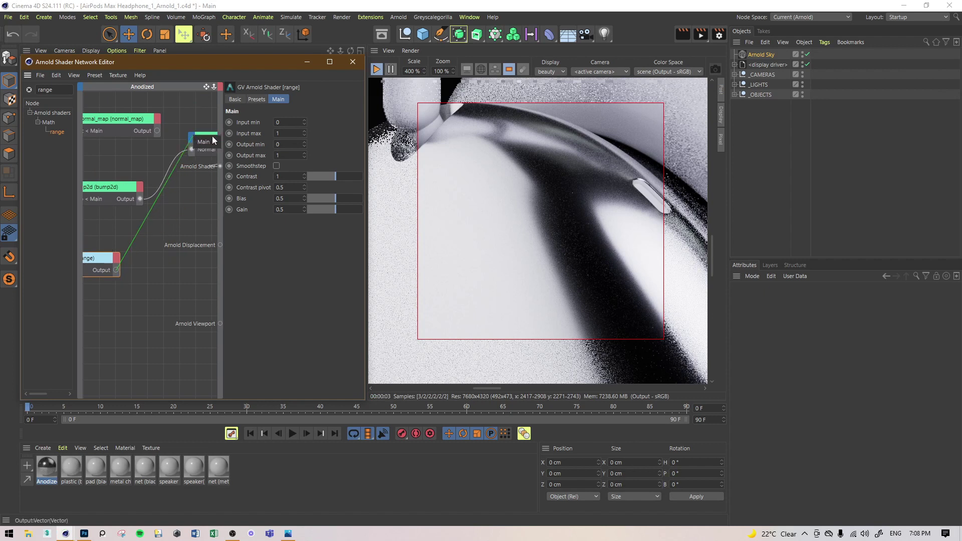
pyautogui.moveTo(206, 142)
pyautogui.click(177, 214)
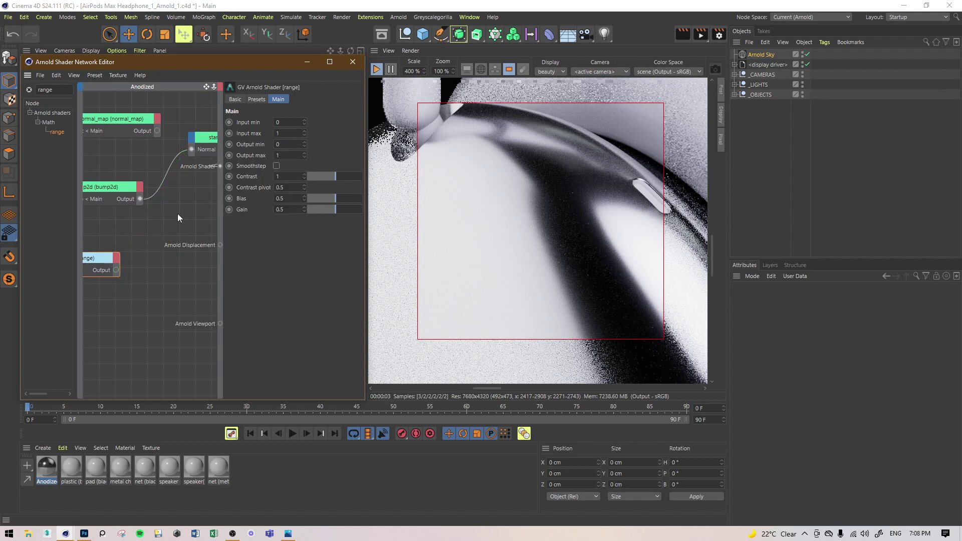
# Set the standard surface's specular roughness to 0.26
pyautogui.click(213, 140)
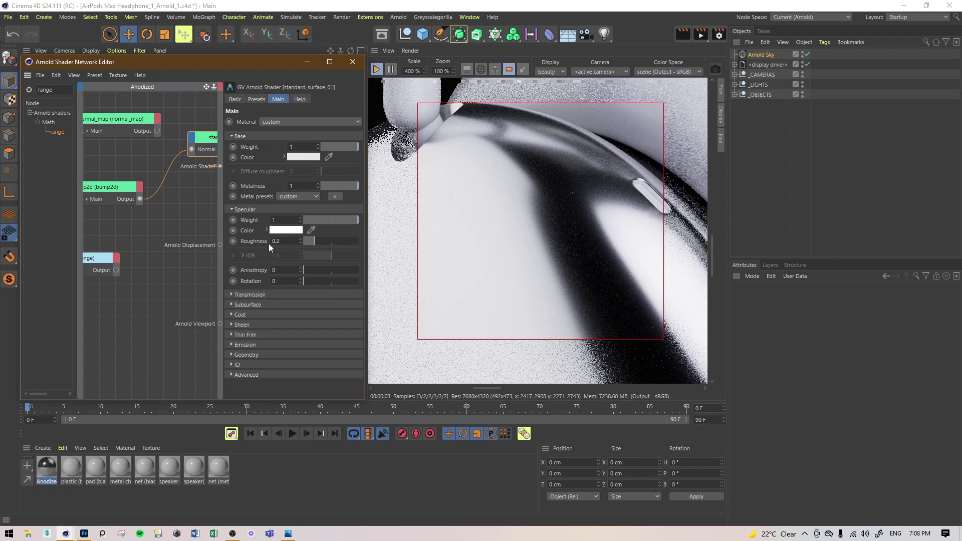
pyautogui.moveTo(312, 242)
pyautogui.mouseDown()
pyautogui.moveTo(378, 240)
pyautogui.moveTo(318, 242)
pyautogui.mouseUp()
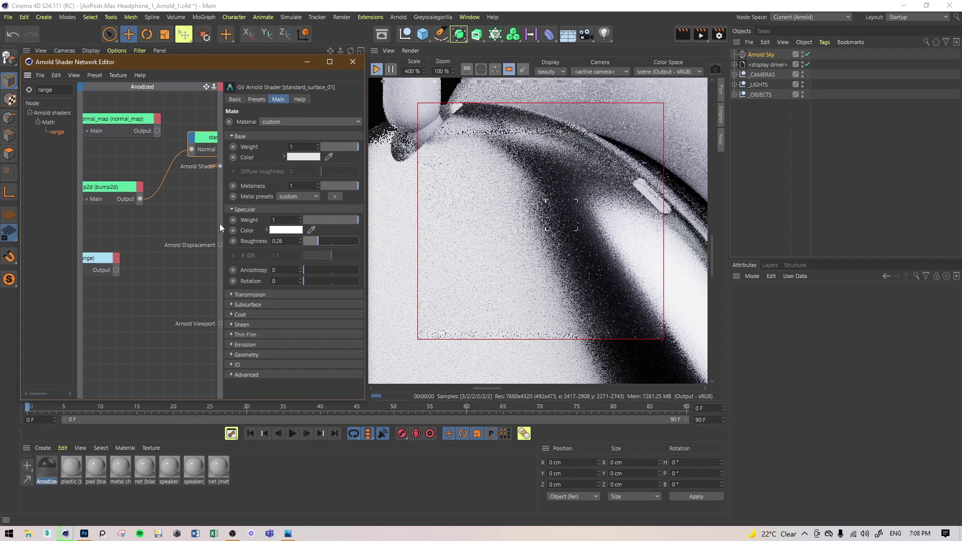
# Preview the ramp_rgb node as the material's output
pyautogui.moveTo(173, 229); pyautogui.dragTo(277, 230, button='middle')
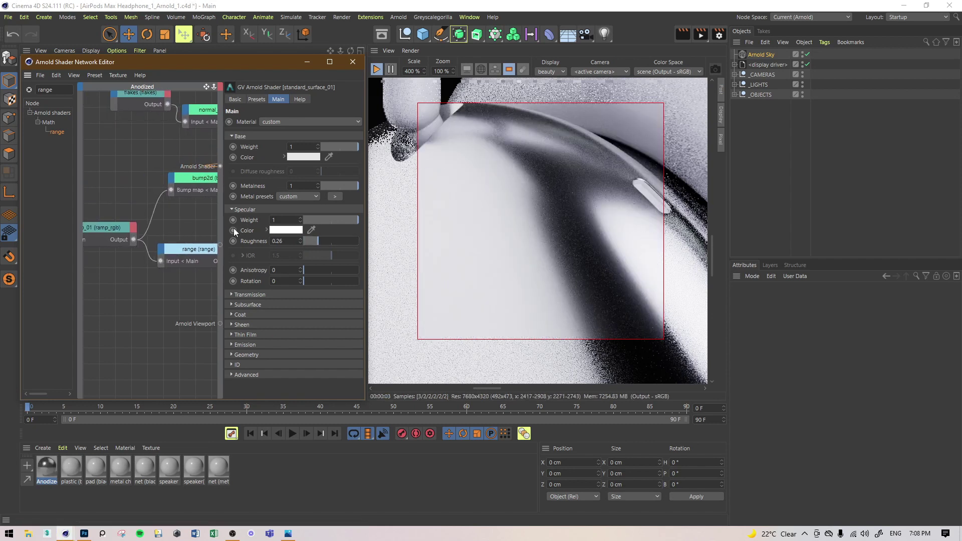
pyautogui.click(103, 222)
pyautogui.rightClick(106, 228)
pyautogui.click(107, 229)
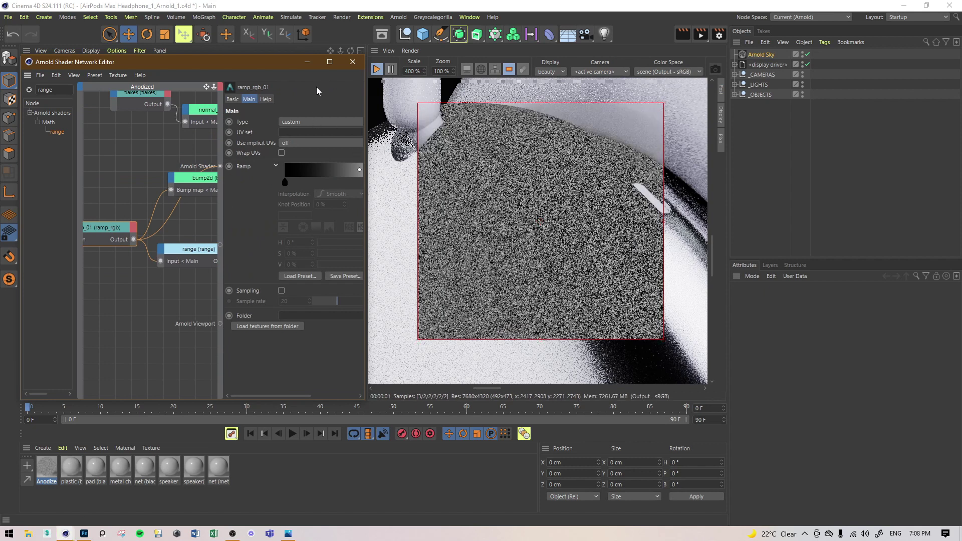
# Inspect the cell pattern up close outside the scene camera, then return to Camera and reopen the Anodized material's network
pyautogui.click(308, 62)
pyautogui.click(735, 74)
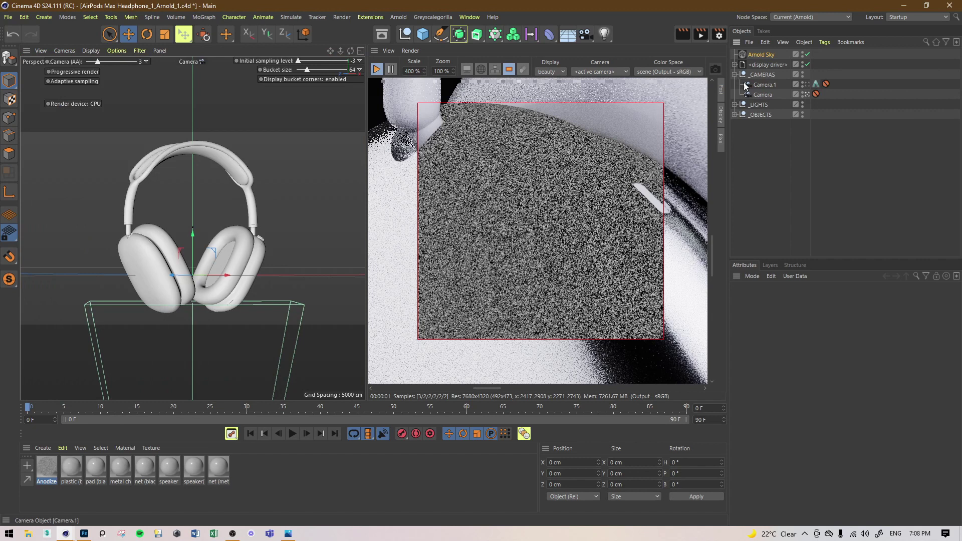
pyautogui.click(807, 96)
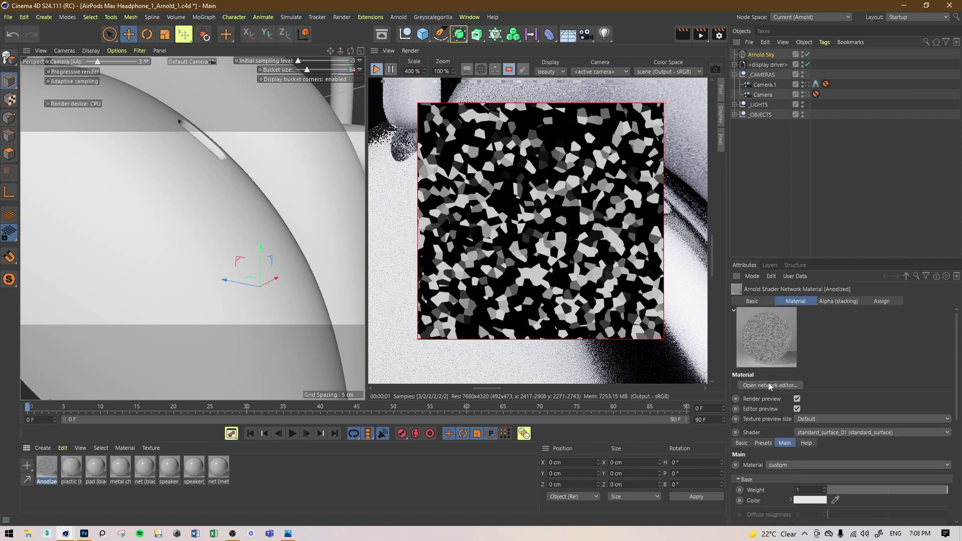
pyautogui.click(807, 95)
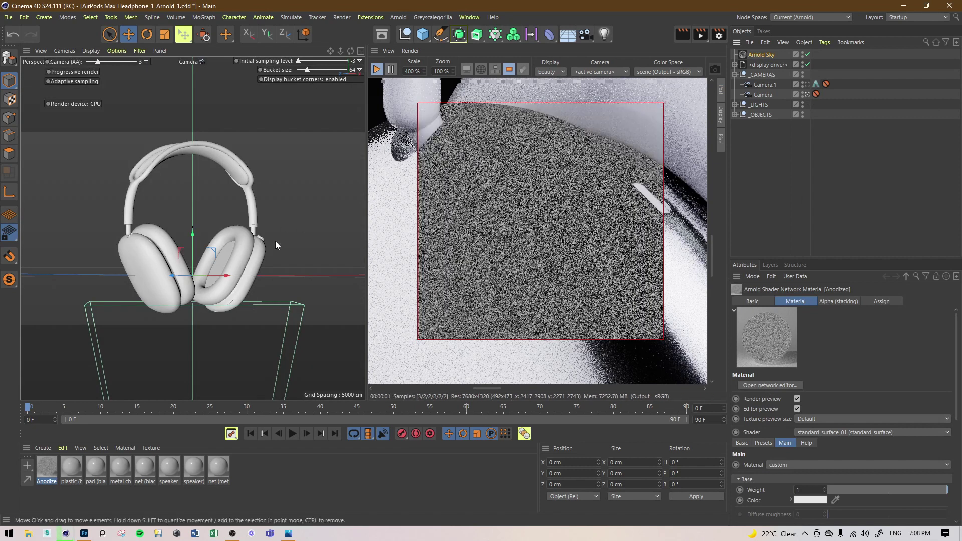
pyautogui.click(771, 385)
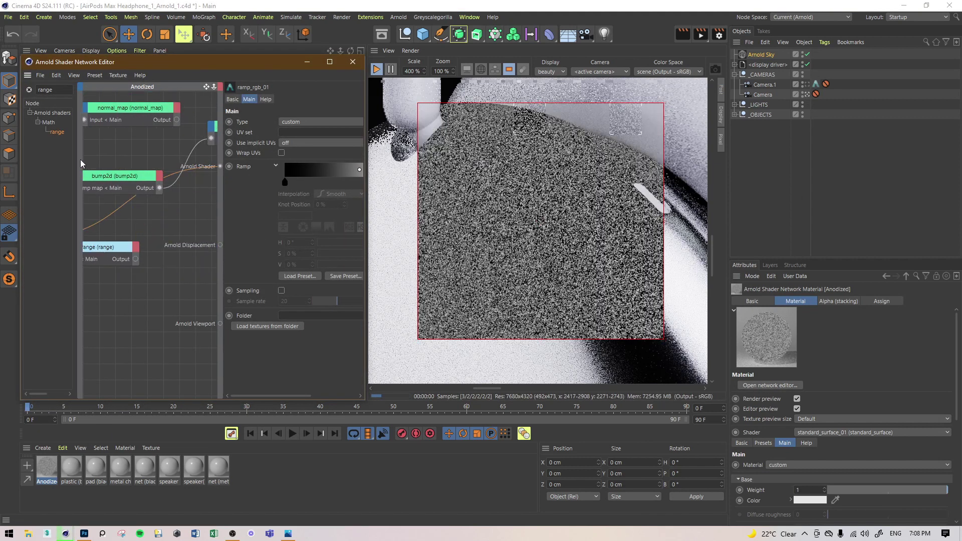
# Set the standard surface's specular roughness to 1
pyautogui.click(198, 167)
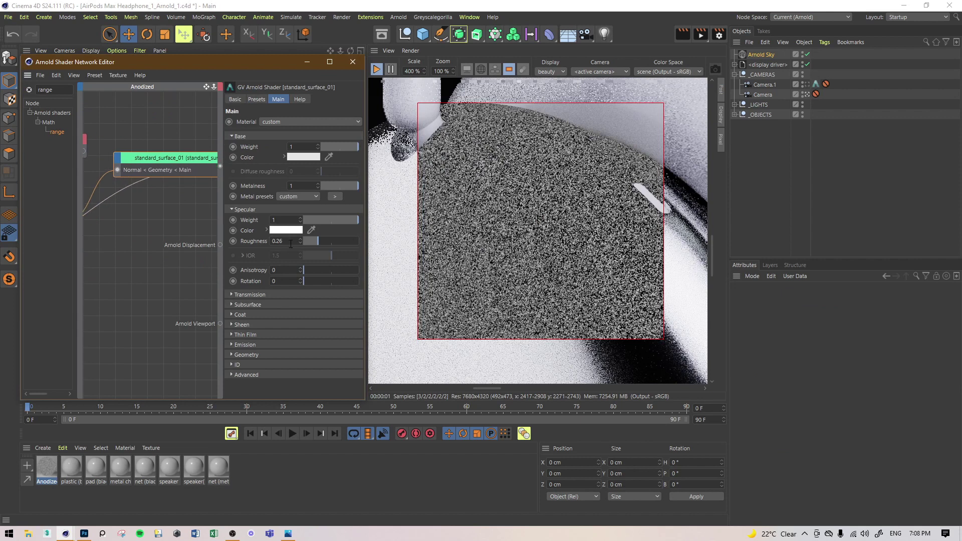
pyautogui.write('1')
pyautogui.click(183, 139)
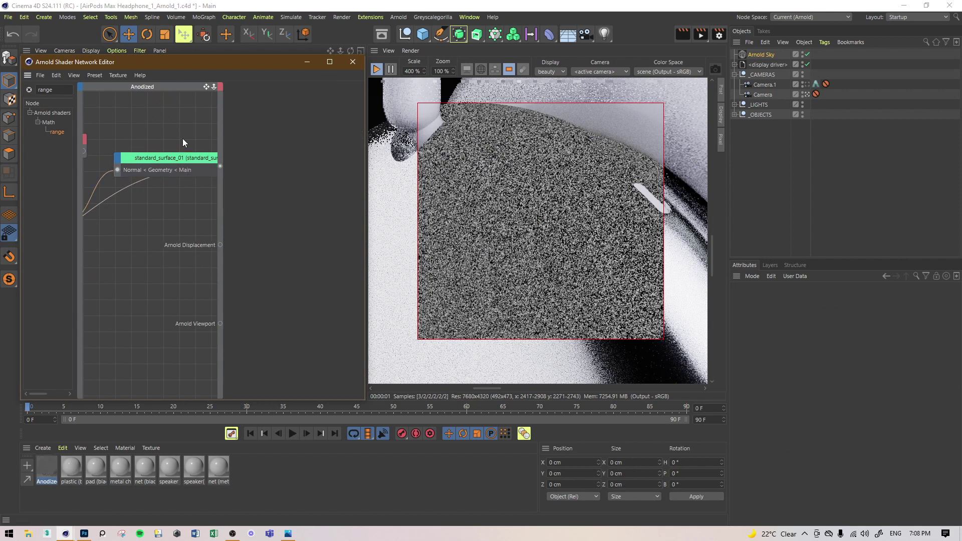
pyautogui.click(183, 159)
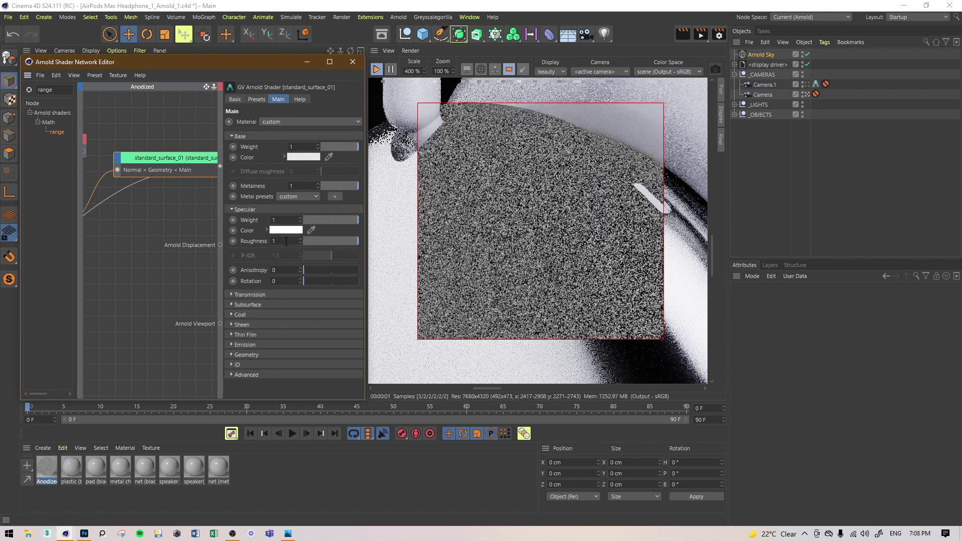
# Reconnect the standard surface to the Arnold Shader output and try specular roughness 0.3 and 0.4, settling on 0.45
pyautogui.moveTo(187, 228); pyautogui.dragTo(100, 232, button='middle')
pyautogui.moveTo(161, 174); pyautogui.dragTo(220, 168)
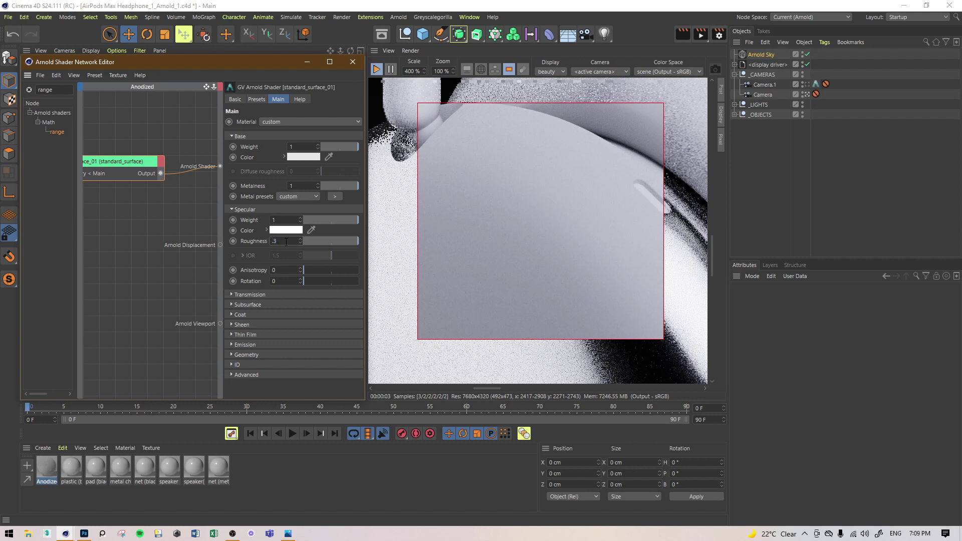
pyautogui.press('Return')
pyautogui.doubleClick(287, 242)
pyautogui.write('.4')
pyautogui.press('Return')
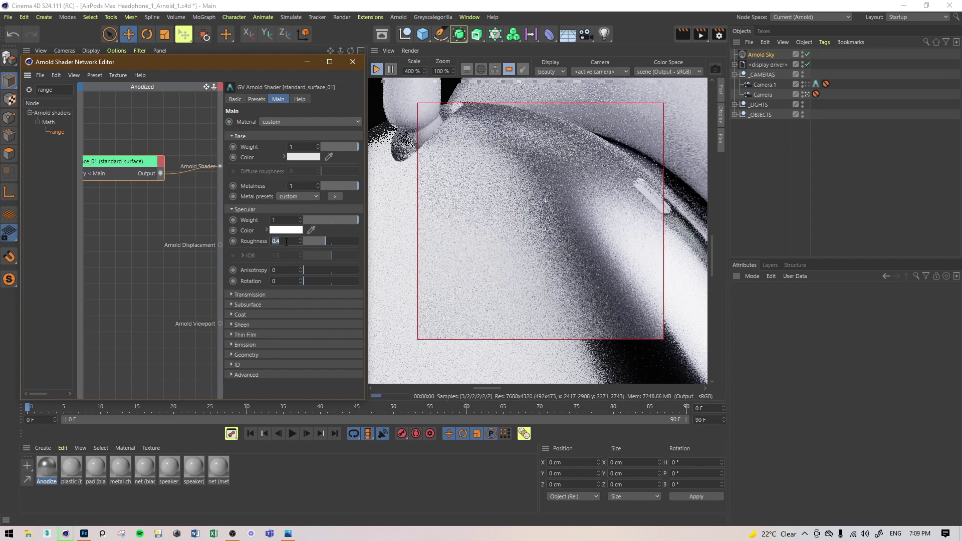
pyautogui.write('.45')
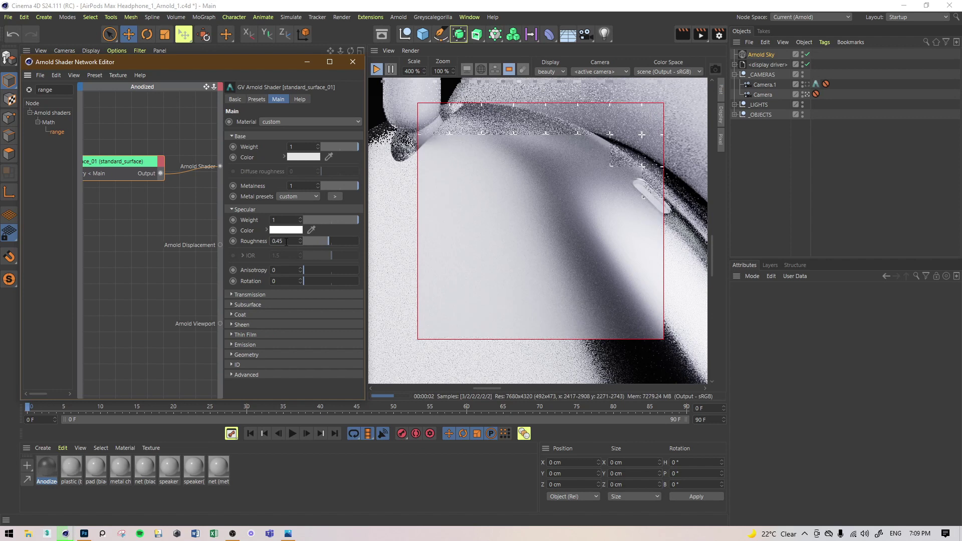
pyautogui.press('Return')
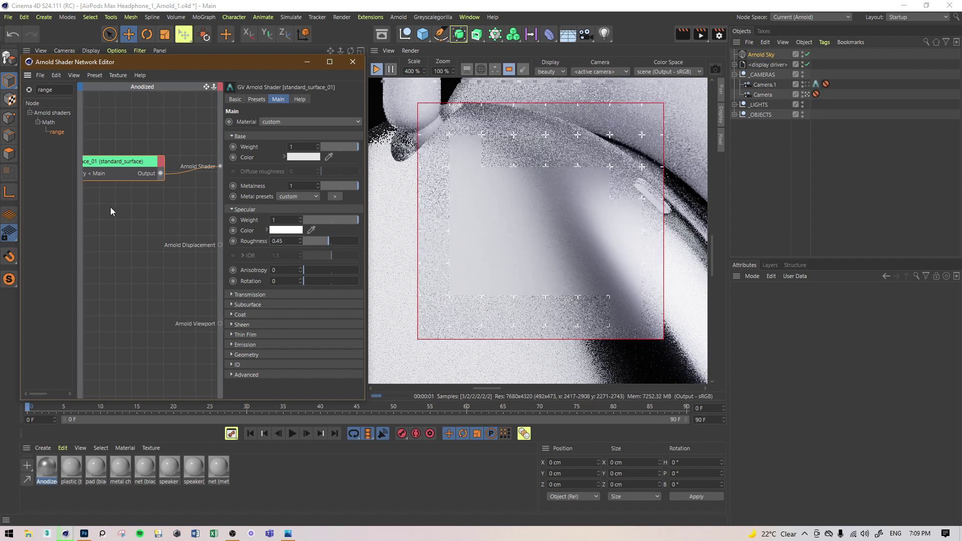
# Set the range node's output min to 0.3 and output max to 0.45
pyautogui.keyDown('alt'); pyautogui.moveTo(95, 220); pyautogui.dragTo(174, 215, button='middle'); pyautogui.keyUp('alt')
pyautogui.keyDown('alt'); pyautogui.moveTo(120, 239); pyautogui.dragTo(213, 214, button='middle'); pyautogui.keyUp('alt')
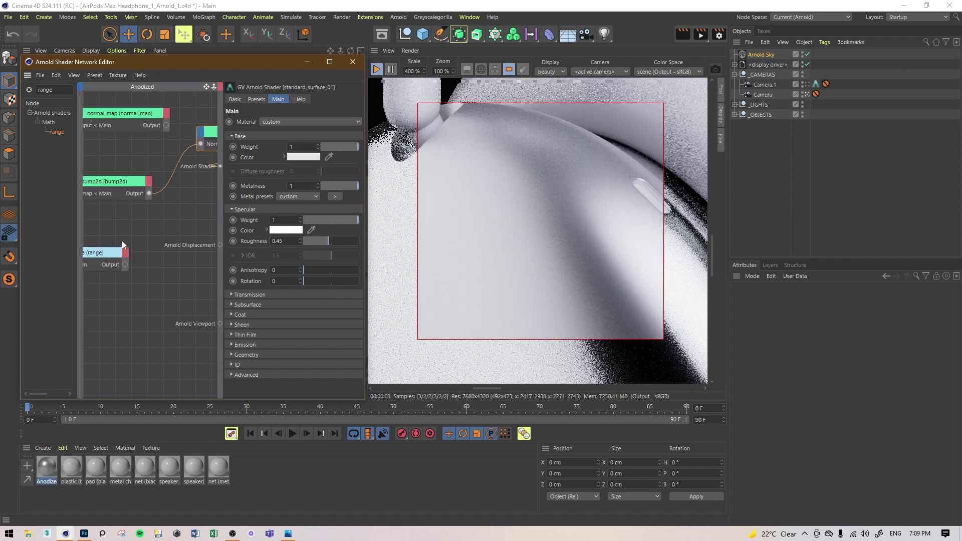
pyautogui.moveTo(99, 253); pyautogui.dragTo(185, 237)
pyautogui.keyDown('alt'); pyautogui.moveTo(142, 218); pyautogui.dragTo(106, 217, button='middle'); pyautogui.keyUp('alt')
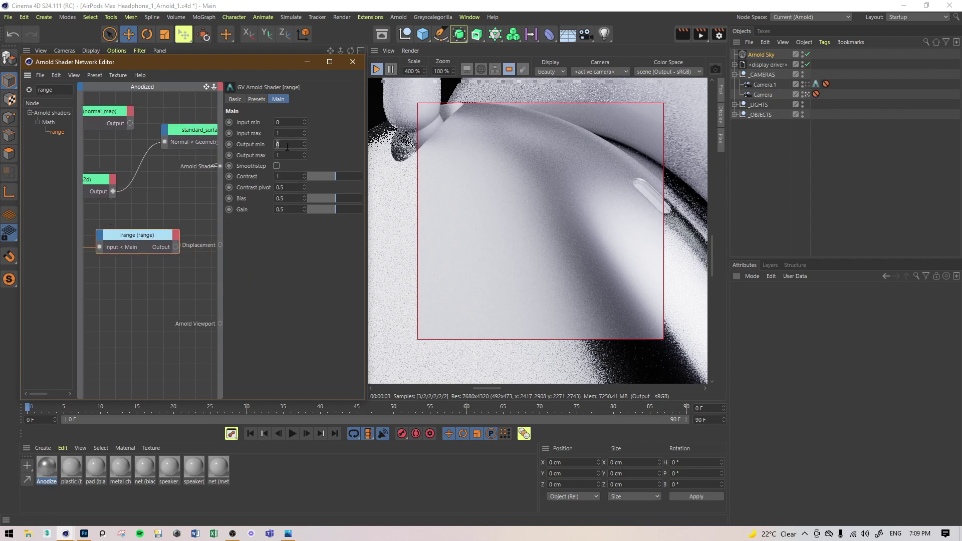
pyautogui.click(289, 155)
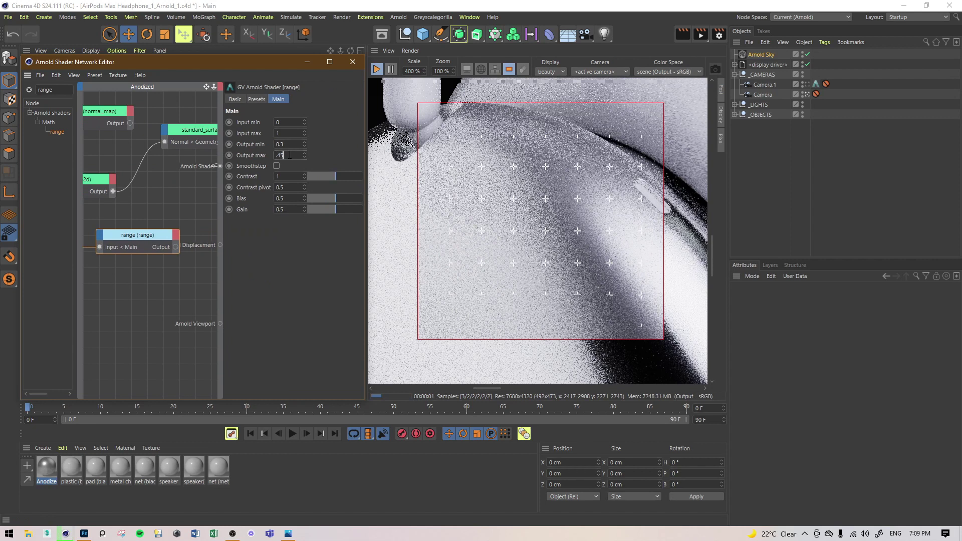
pyautogui.press('Return')
# Connect the range node's output to the standard surface's specular roughness
pyautogui.keyDown('alt'); pyautogui.moveTo(169, 215); pyautogui.dragTo(156, 215, button='middle'); pyautogui.keyUp('alt')
pyautogui.moveTo(164, 246); pyautogui.dragTo(155, 129)
pyautogui.click(237, 167)
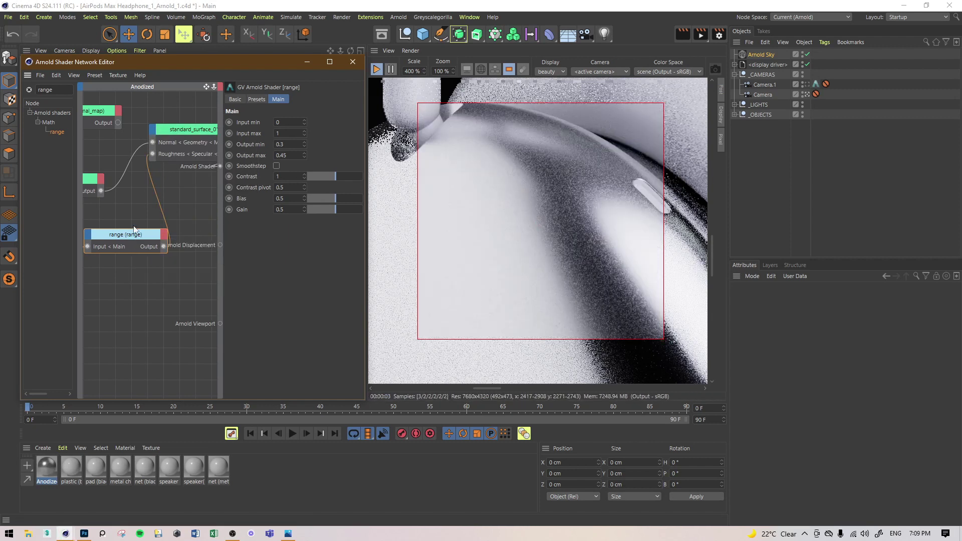
# Preview the range node as the material's shader output, then reconnect the standard surface
pyautogui.keyDown('alt'); pyautogui.moveTo(150, 237); pyautogui.dragTo(92, 239, button='middle'); pyautogui.keyUp('alt')
pyautogui.moveTo(218, 166); pyautogui.dragTo(219, 167)
pyautogui.keyDown('alt'); pyautogui.moveTo(171, 206); pyautogui.dragTo(203, 198, button='middle'); pyautogui.keyUp('alt')
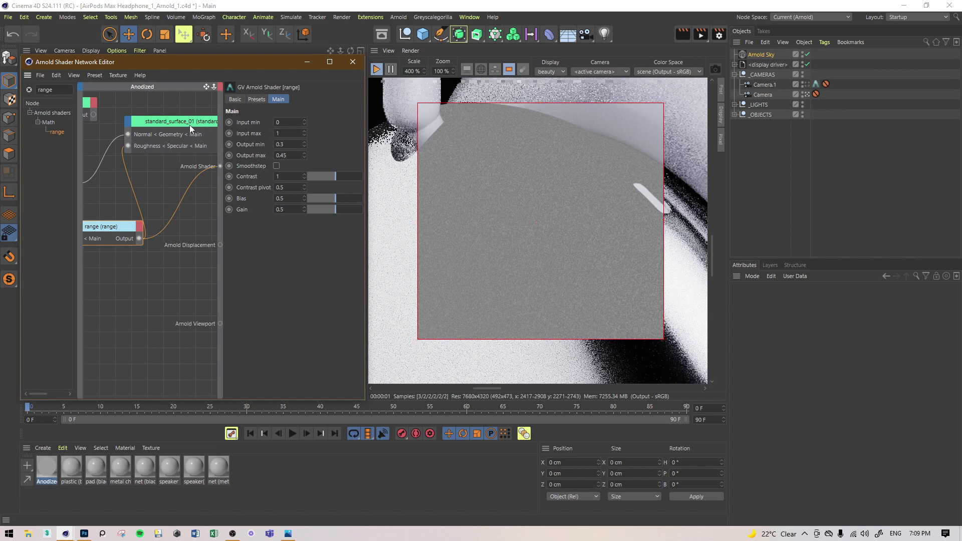
pyautogui.moveTo(204, 86); pyautogui.dragTo(129, 84)
pyautogui.moveTo(182, 138); pyautogui.dragTo(221, 167)
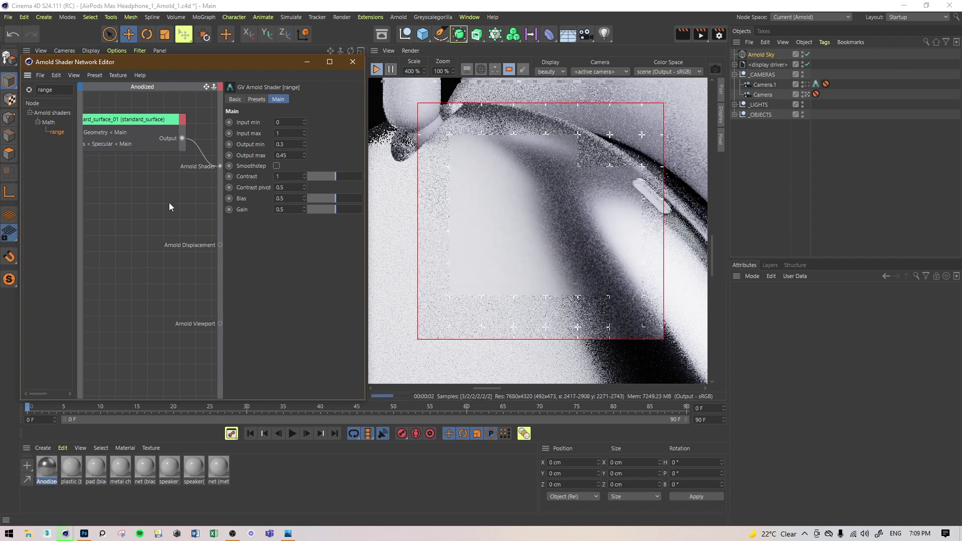
# Change the cell noise node's pattern to worley1
pyautogui.moveTo(89, 191)
pyautogui.keyDown('alt'); pyautogui.mouseDown(button='middle')
pyautogui.moveTo(119, 200)
pyautogui.moveTo(192, 192)
pyautogui.mouseUp(button='middle'); pyautogui.keyUp('alt')
pyautogui.keyDown('alt'); pyautogui.moveTo(90, 171); pyautogui.dragTo(162, 152, button='middle'); pyautogui.keyUp('alt')
pyautogui.click(109, 219)
pyautogui.keyDown('alt'); pyautogui.moveTo(126, 181); pyautogui.dragTo(279, 169, button='middle'); pyautogui.keyUp('alt')
pyautogui.click(119, 167)
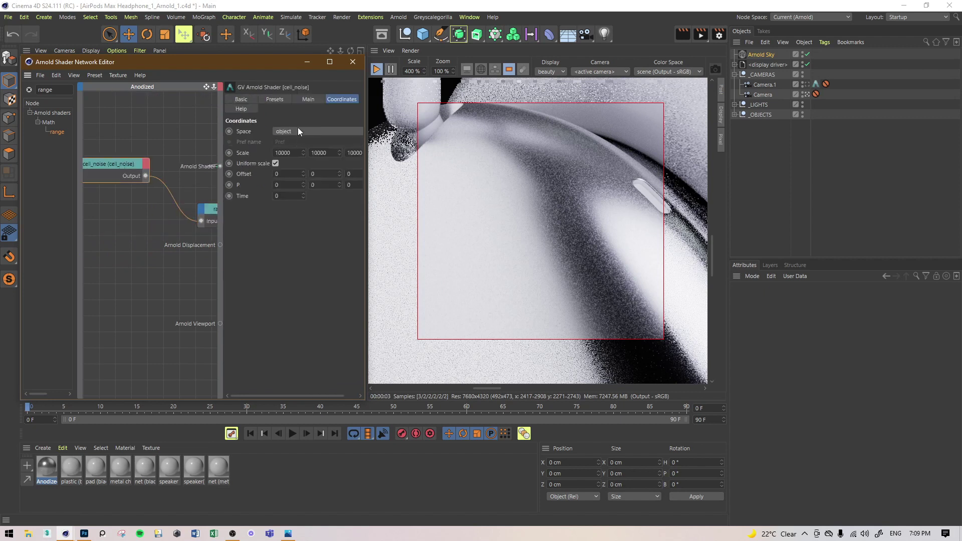
pyautogui.click(307, 100)
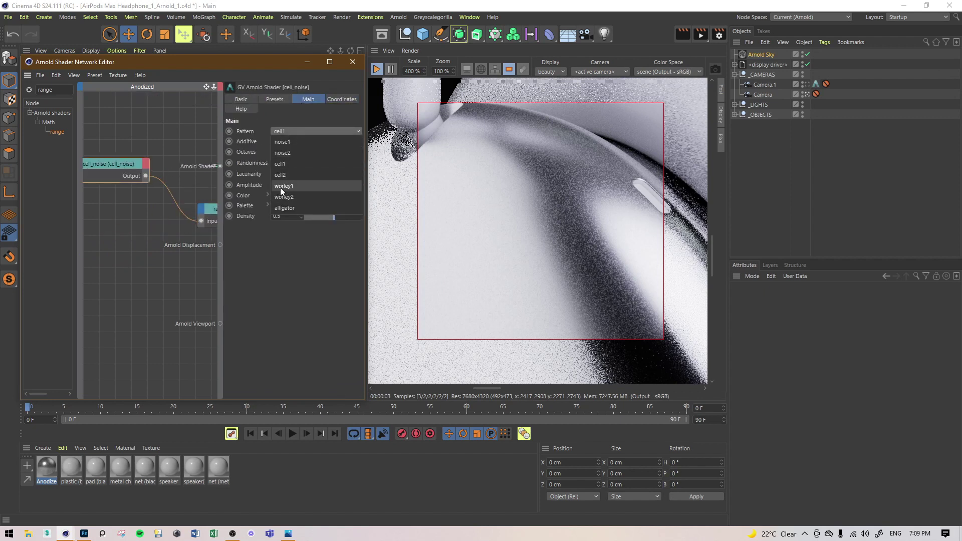
# Try bump heights of 0.1 cm and 0.01 cm on the bump2d node
pyautogui.keyDown('alt'); pyautogui.moveTo(137, 253); pyautogui.dragTo(94, 259, button='middle'); pyautogui.keyUp('alt')
pyautogui.keyDown('alt'); pyautogui.moveTo(131, 269); pyautogui.dragTo(88, 263, button='middle'); pyautogui.keyUp('alt')
pyautogui.keyDown('alt'); pyautogui.moveTo(149, 281); pyautogui.dragTo(86, 273, button='middle'); pyautogui.keyUp('alt')
pyautogui.keyDown('alt'); pyautogui.moveTo(146, 270); pyautogui.dragTo(105, 279, button='middle'); pyautogui.keyUp('alt')
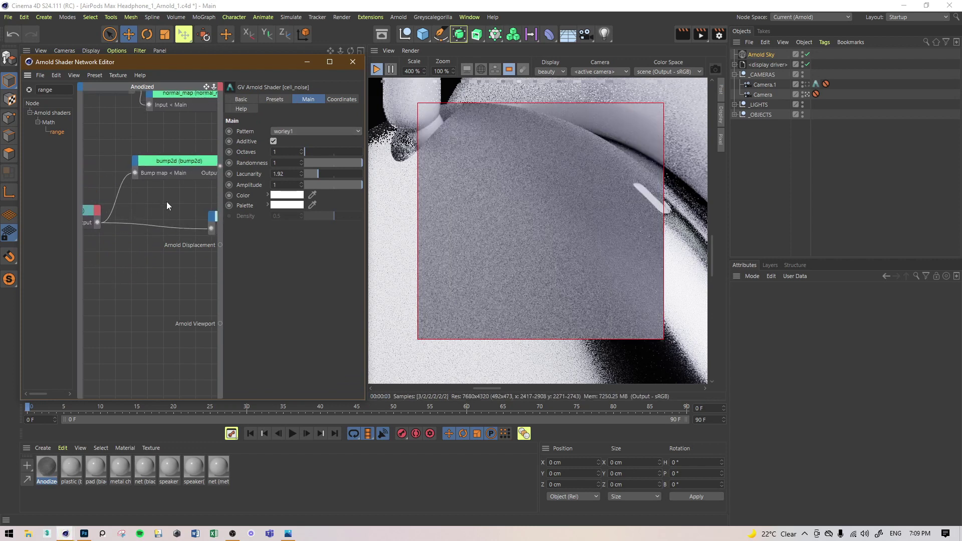
pyautogui.keyDown('alt'); pyautogui.moveTo(211, 170); pyautogui.dragTo(76, 183, button='middle'); pyautogui.keyUp('alt')
pyautogui.keyDown('alt'); pyautogui.moveTo(128, 161); pyautogui.dragTo(203, 163, button='middle'); pyautogui.keyUp('alt')
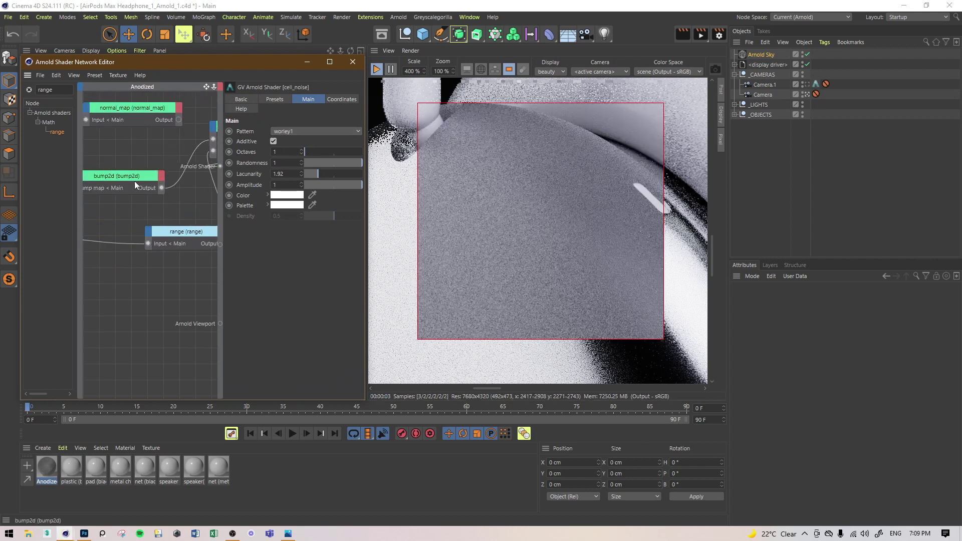
pyautogui.click(134, 180)
pyautogui.write('0.1')
pyautogui.press('Return')
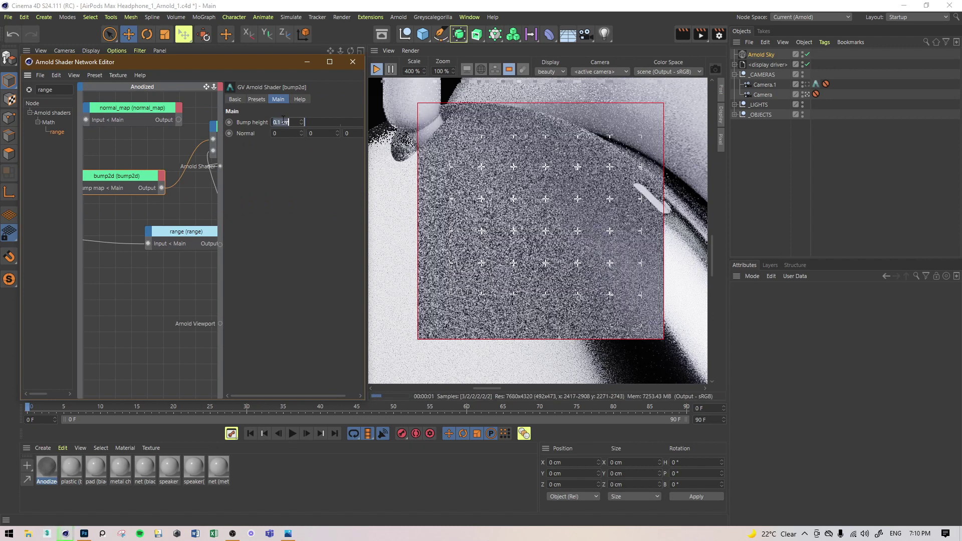
pyautogui.write('0.01')
pyautogui.press('Return')
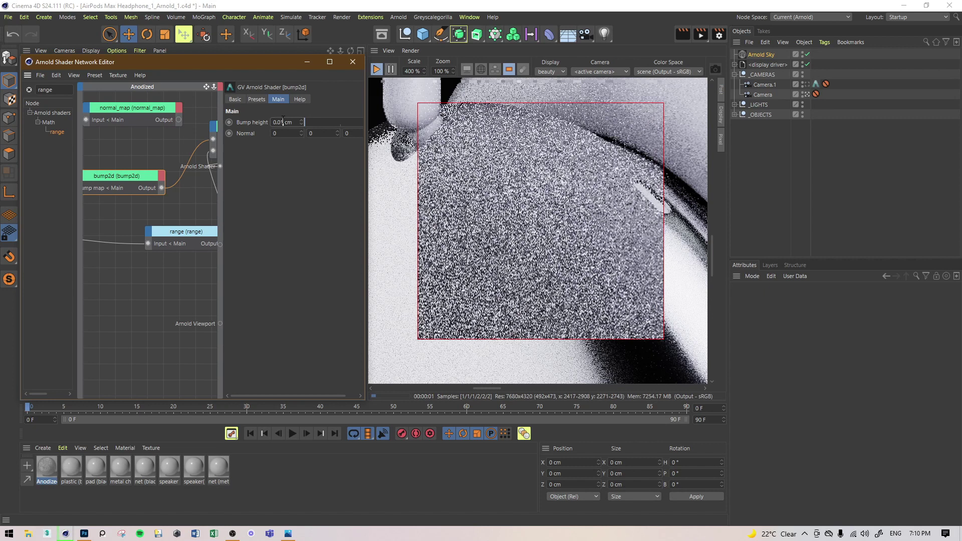
# Set the bump2d node's bump height to 0.001 cm, invert it to -0.001 cm and inspect the rendered grain
pyautogui.doubleClick(283, 122)
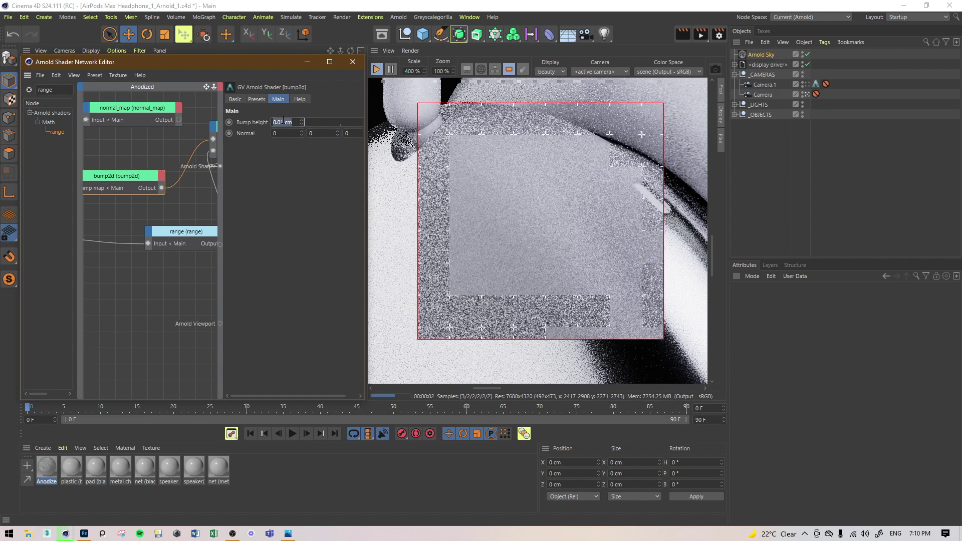
pyautogui.write('0.001')
pyautogui.press('Return')
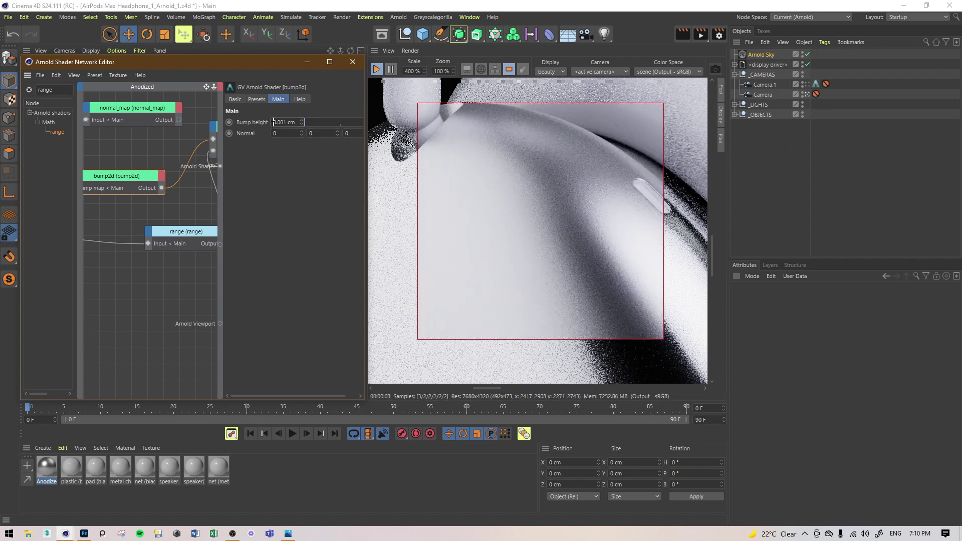
pyautogui.write('-')
pyautogui.press('Return')
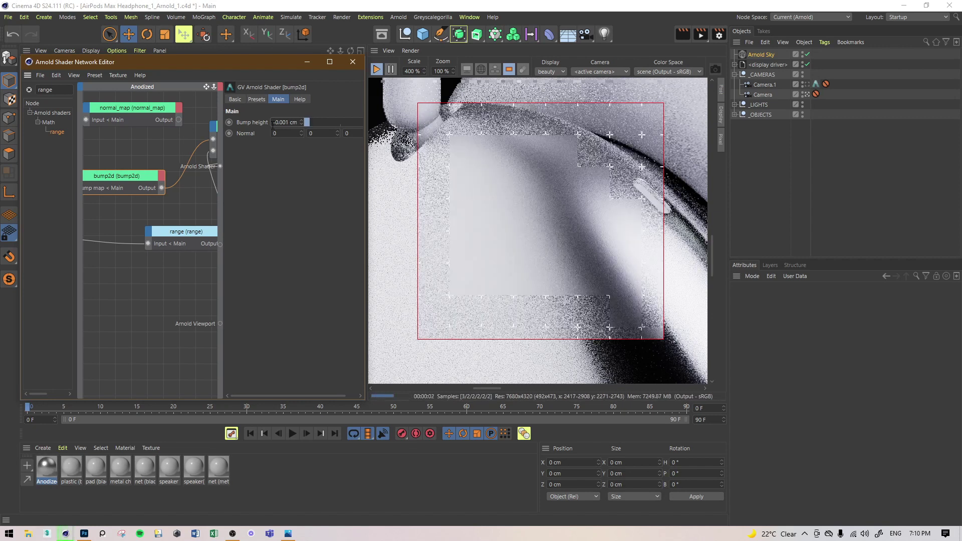
pyautogui.moveTo(592, 284); pyautogui.dragTo(536, 288, button='middle')
pyautogui.scroll(4, 512, 248)
pyautogui.scroll(-4, 512, 248)
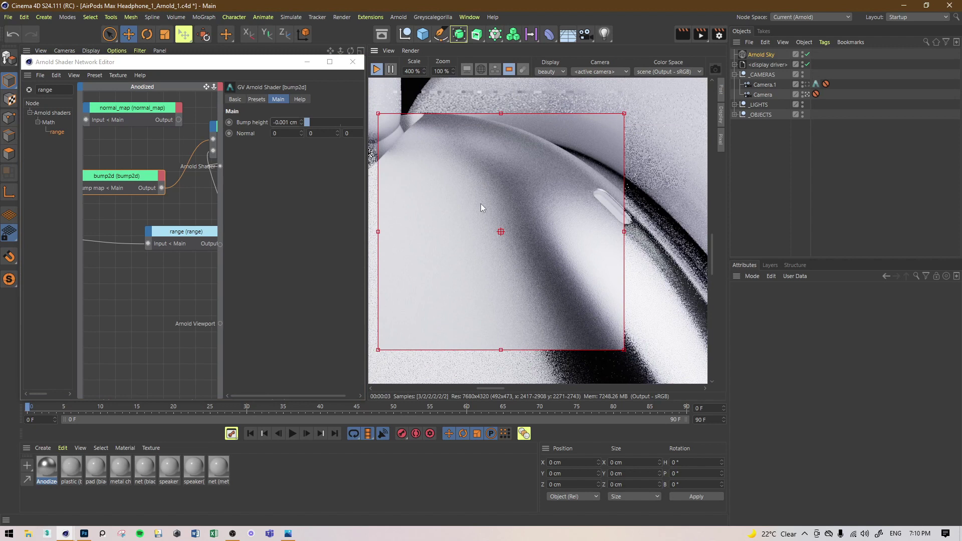
# Connect the normal_map node's output to the standard surface's Normal input in place of bump2d
pyautogui.moveTo(161, 148); pyautogui.dragTo(128, 172, button='middle')
pyautogui.moveTo(172, 119); pyautogui.dragTo(124, 176, button='middle')
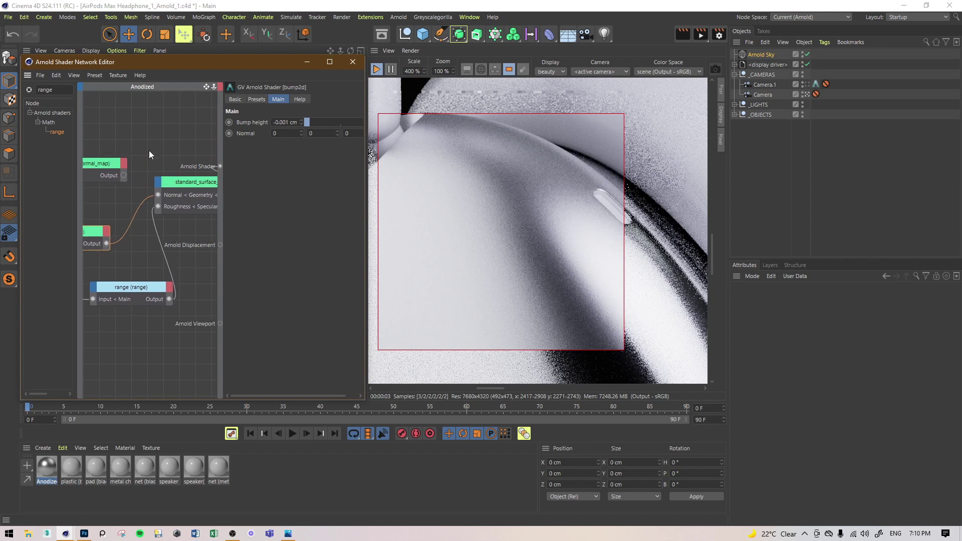
pyautogui.moveTo(158, 195); pyautogui.dragTo(158, 195)
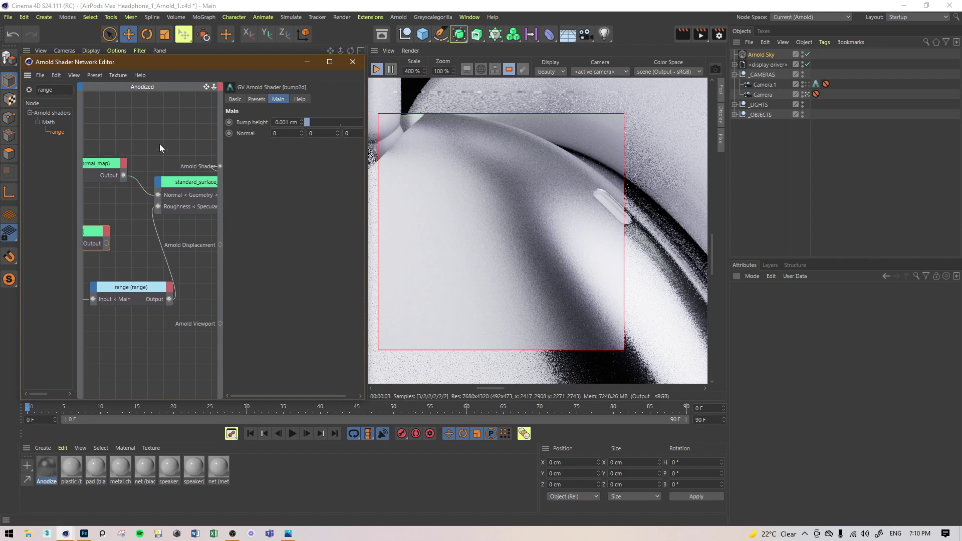
pyautogui.moveTo(131, 144); pyautogui.dragTo(201, 139, button='middle')
pyautogui.moveTo(112, 119)
pyautogui.mouseDown(button='middle')
pyautogui.moveTo(188, 122)
pyautogui.moveTo(114, 137)
pyautogui.mouseUp(button='middle')
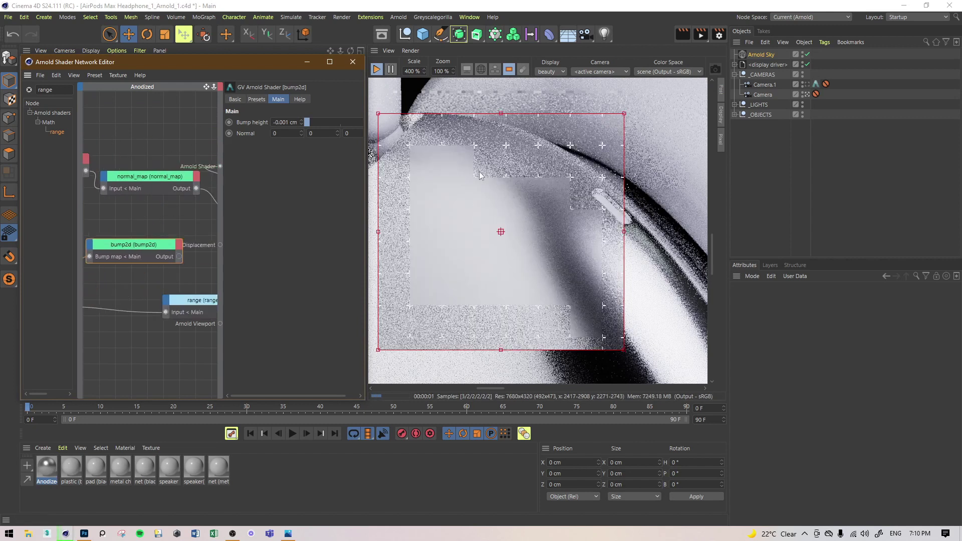
# Feed the ramp_rgb_01 output into the normal_map node's input in place of the flakes node
pyautogui.moveTo(116, 153); pyautogui.dragTo(191, 105, button='middle')
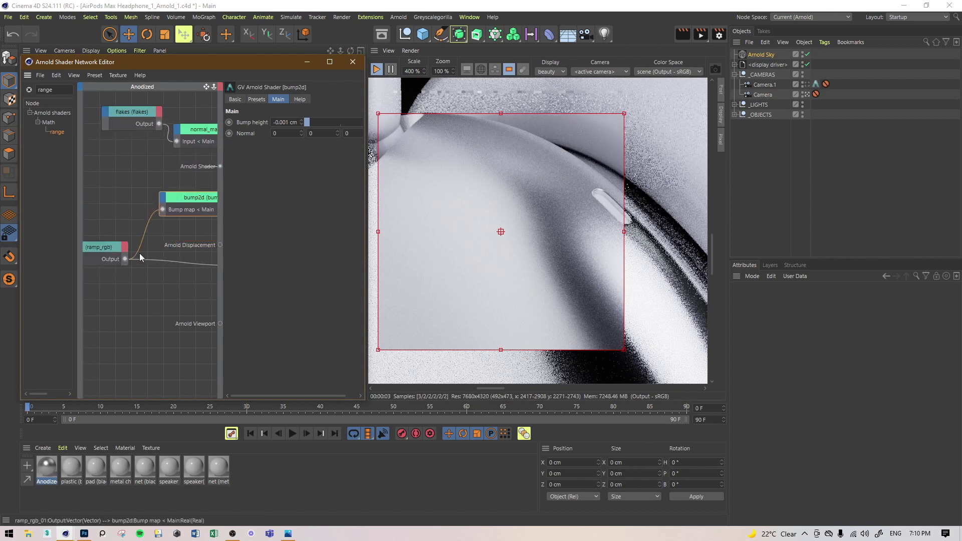
pyautogui.moveTo(125, 259); pyautogui.dragTo(177, 142)
pyautogui.moveTo(123, 171); pyautogui.dragTo(200, 159, button='middle')
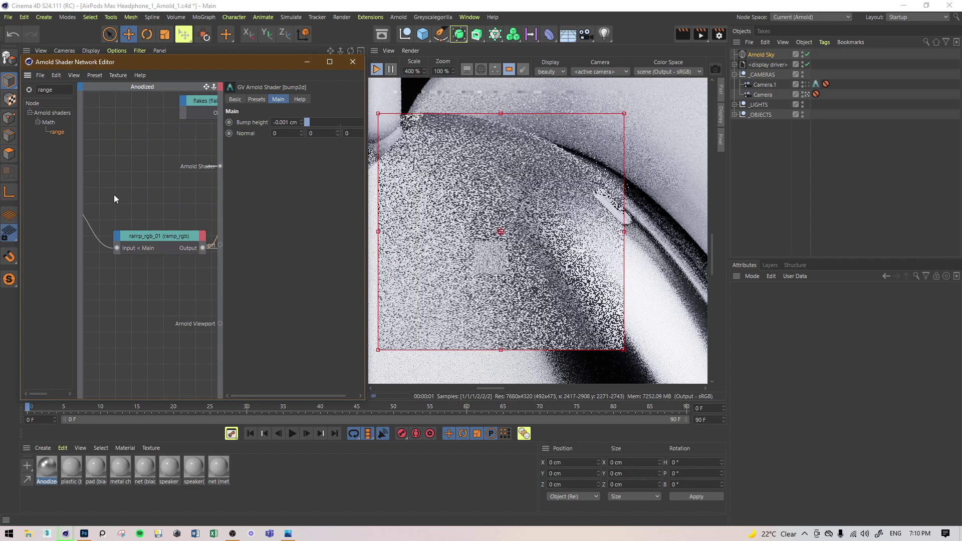
# Set the cell noise node's pattern back to cell1
pyautogui.moveTo(114, 199); pyautogui.dragTo(173, 187, button='middle')
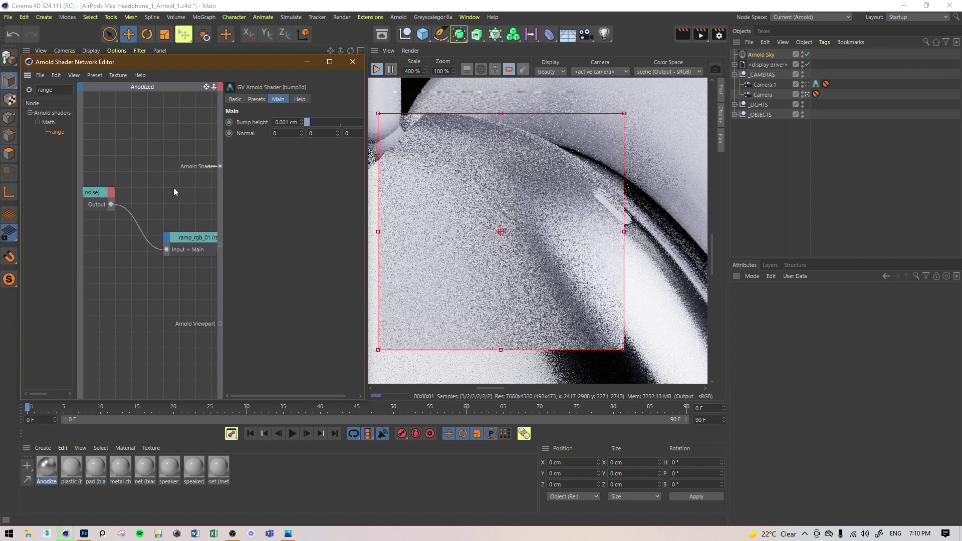
pyautogui.click(91, 194)
pyautogui.click(295, 131)
pyautogui.click(293, 165)
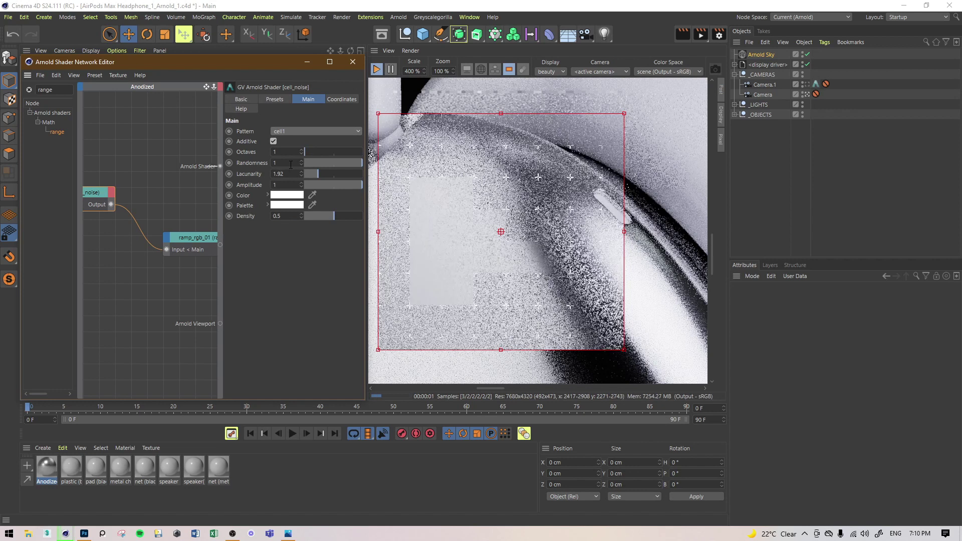
# Reconnect the flakes node's output to the normal_map node's input
pyautogui.moveTo(133, 148); pyautogui.dragTo(5, 158, button='middle')
pyautogui.moveTo(104, 161); pyautogui.dragTo(68, 177, button='middle')
pyautogui.moveTo(121, 137); pyautogui.dragTo(140, 156)
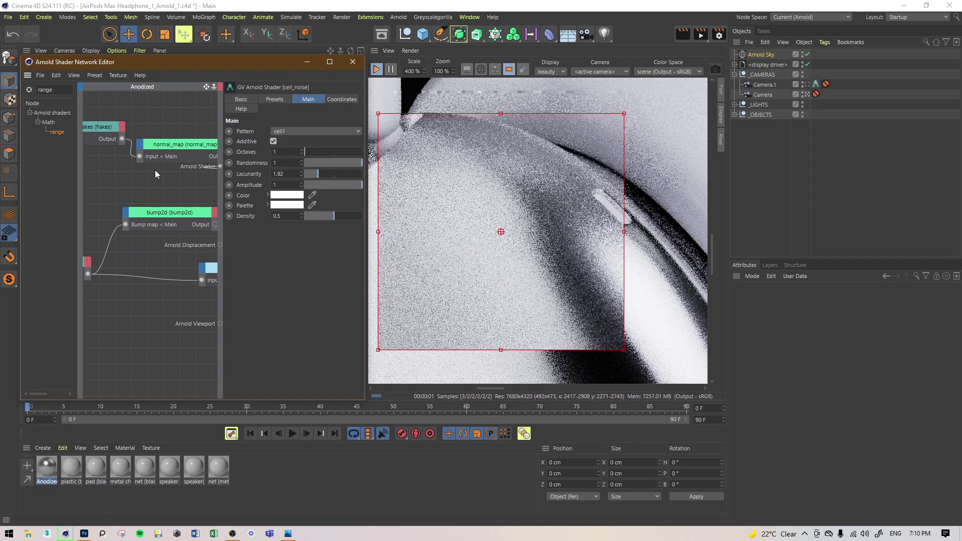
pyautogui.scroll(-6, 135, 178)
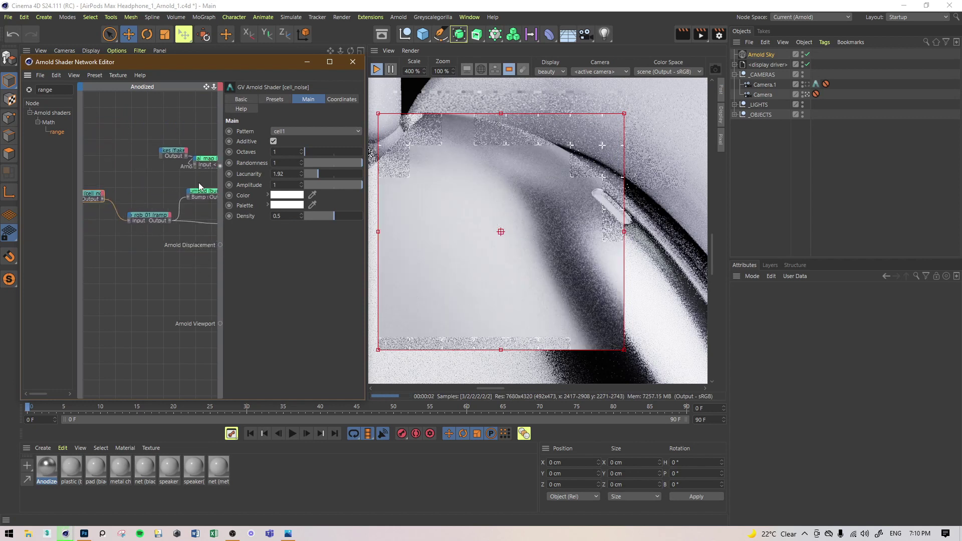
pyautogui.scroll(4, 112, 185)
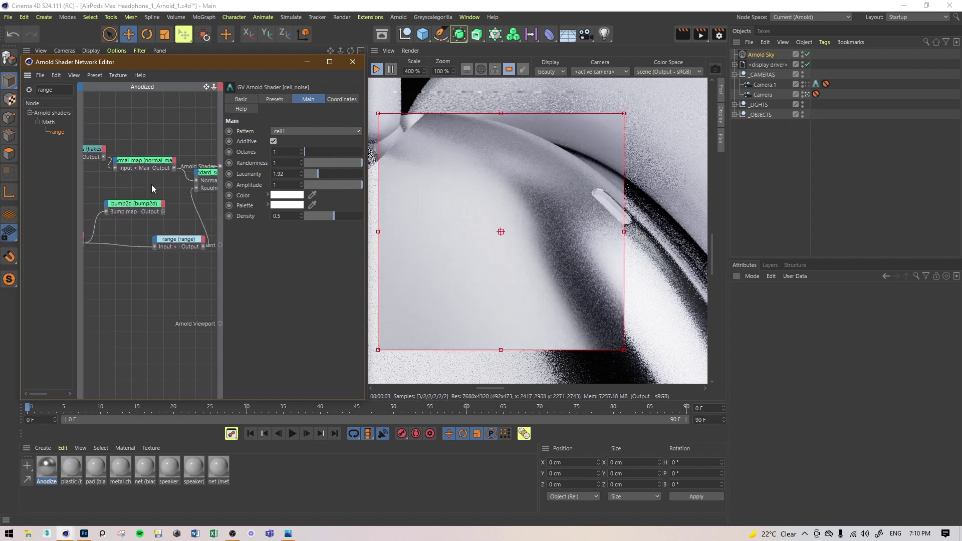
pyautogui.scroll(1, 137, 168)
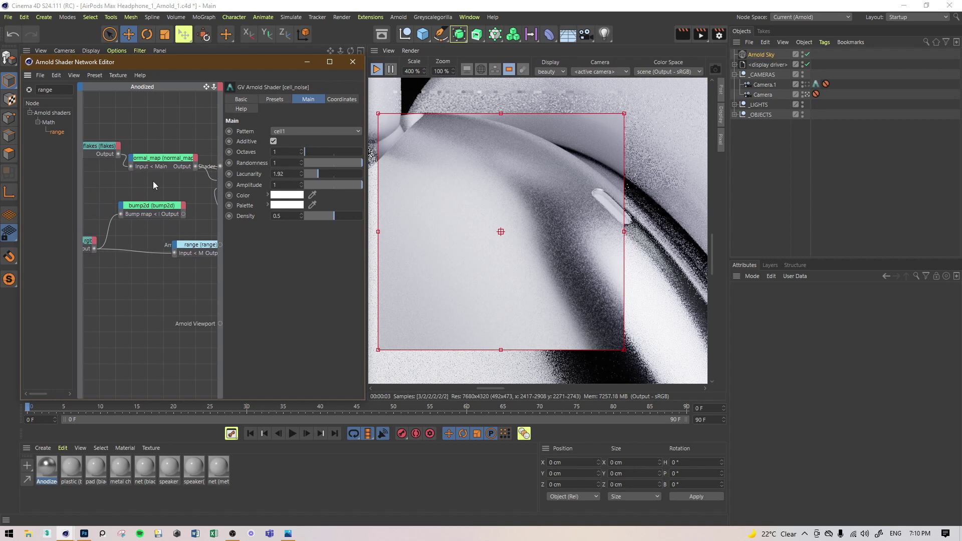
# Restart the live render and redraw its region, about 411 × 434 pixels, around the slot near the metal's edge
pyautogui.click(378, 68)
pyautogui.click(378, 68)
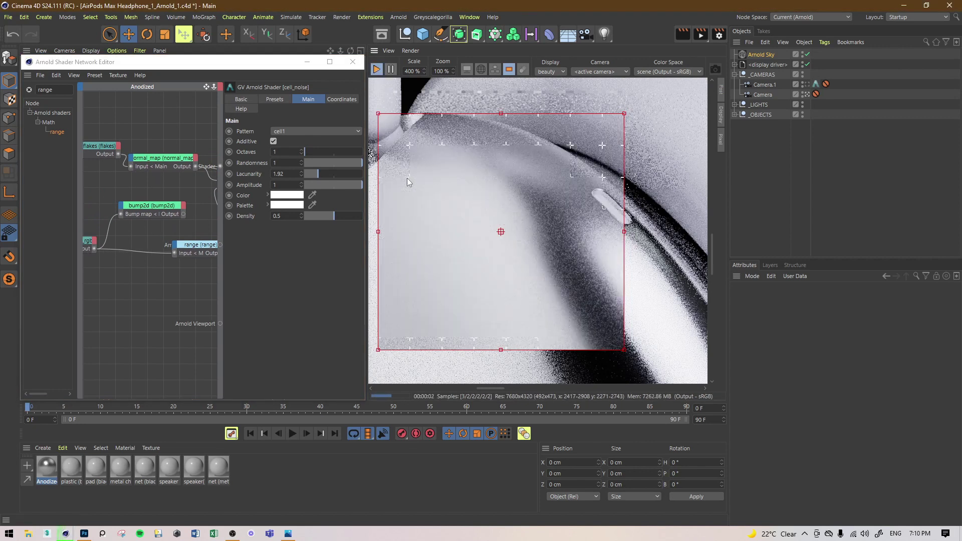
pyautogui.moveTo(592, 210); pyautogui.dragTo(528, 176, button='middle')
pyautogui.moveTo(628, 130); pyautogui.dragTo(422, 348)
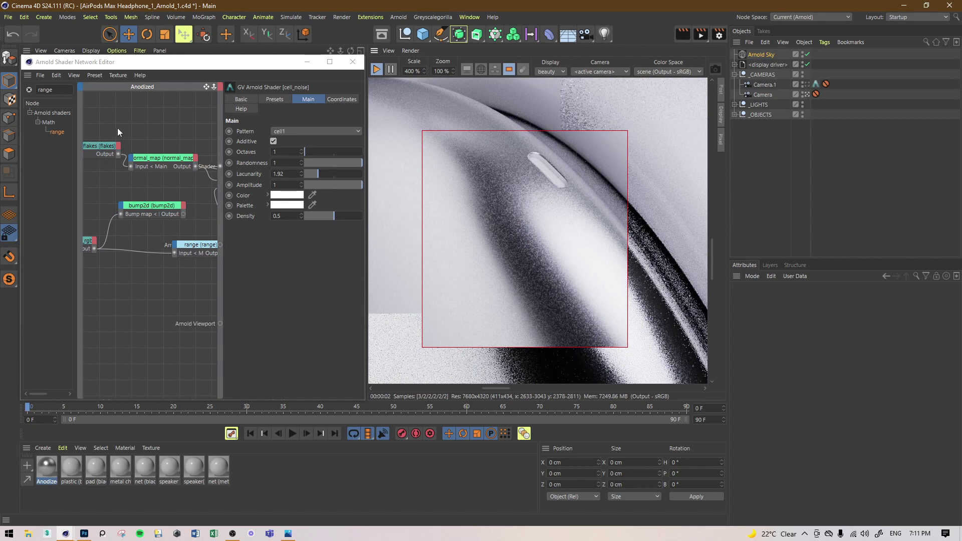
# Open the flakes node's main settings and stop the live render
pyautogui.moveTo(117, 132); pyautogui.dragTo(172, 131, button='middle')
pyautogui.click(170, 144)
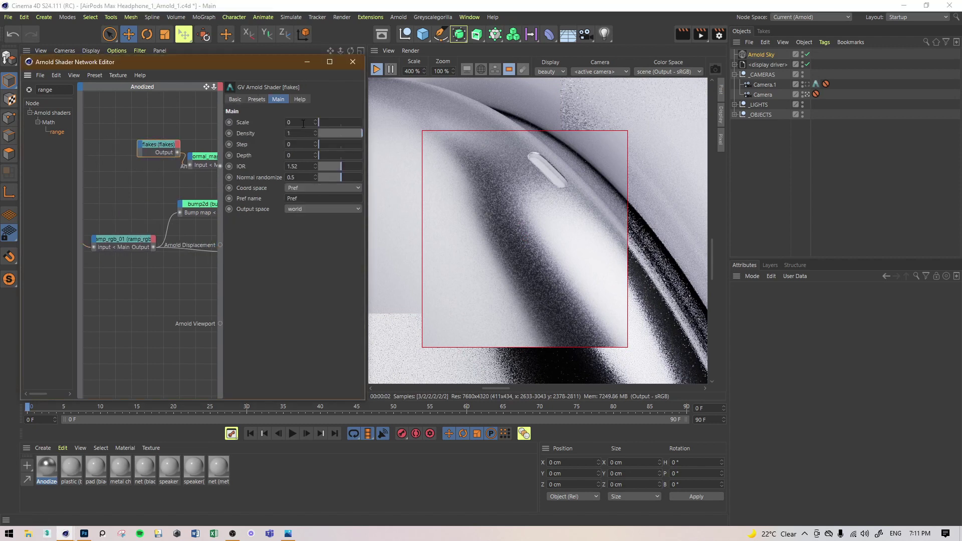
pyautogui.click(377, 70)
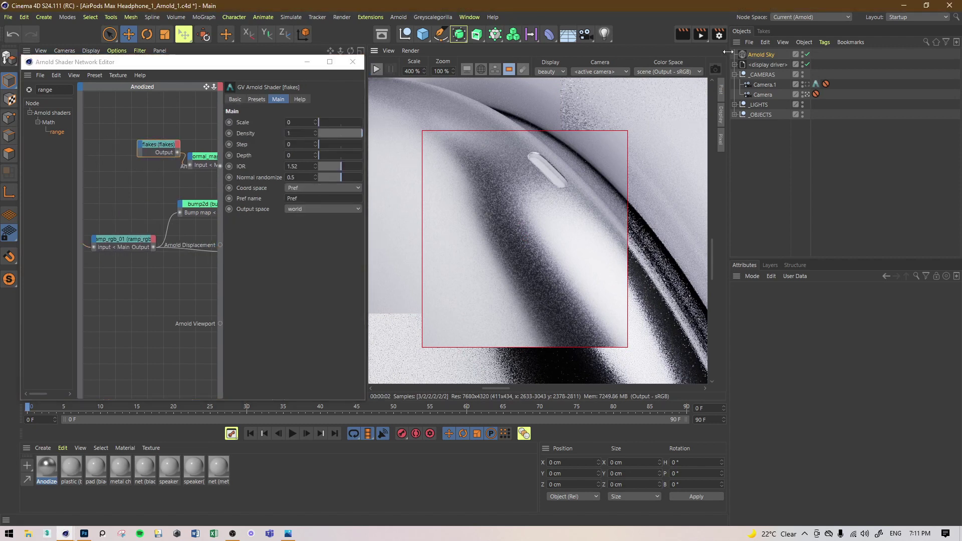
# Set the Arnold export scale unit to Centimeters in the render settings and restart the live render
pyautogui.click(720, 36)
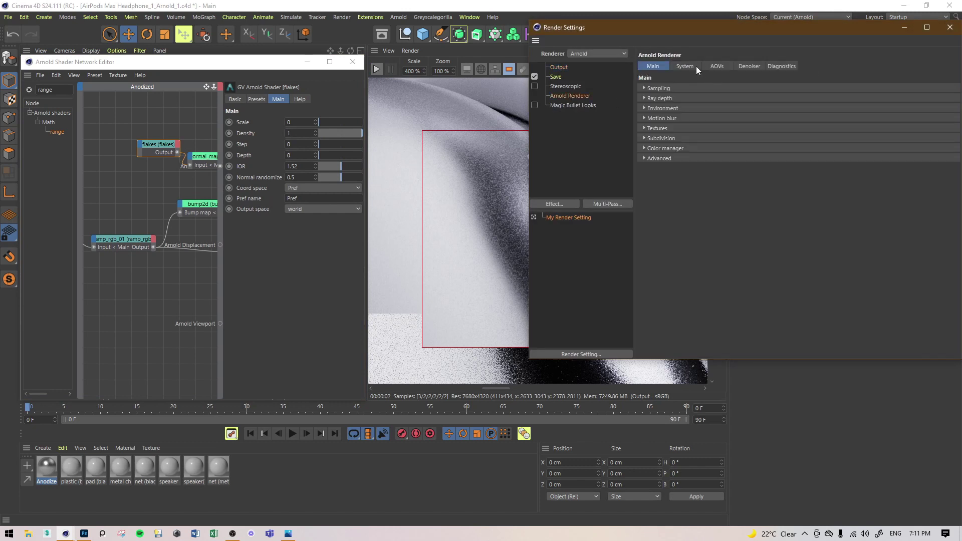
pyautogui.click(695, 66)
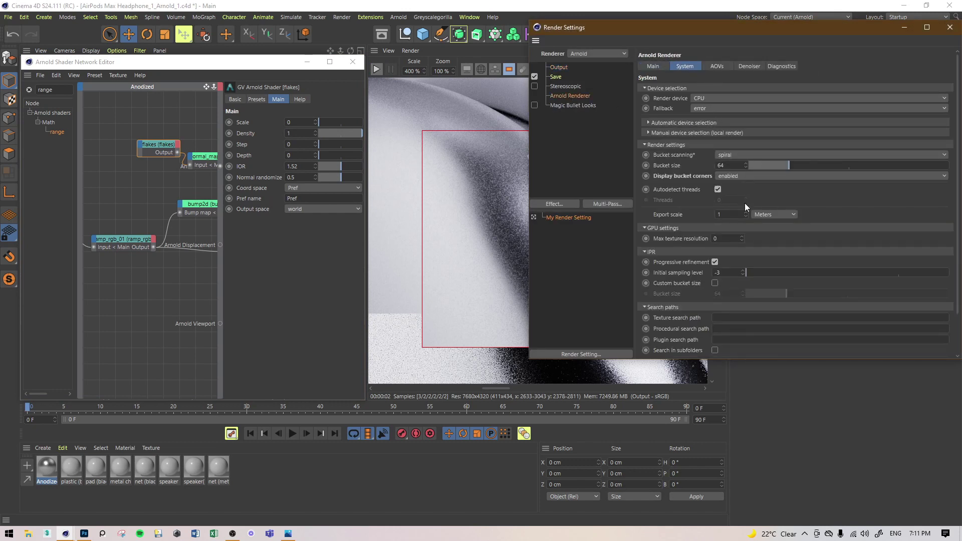
pyautogui.click(767, 215)
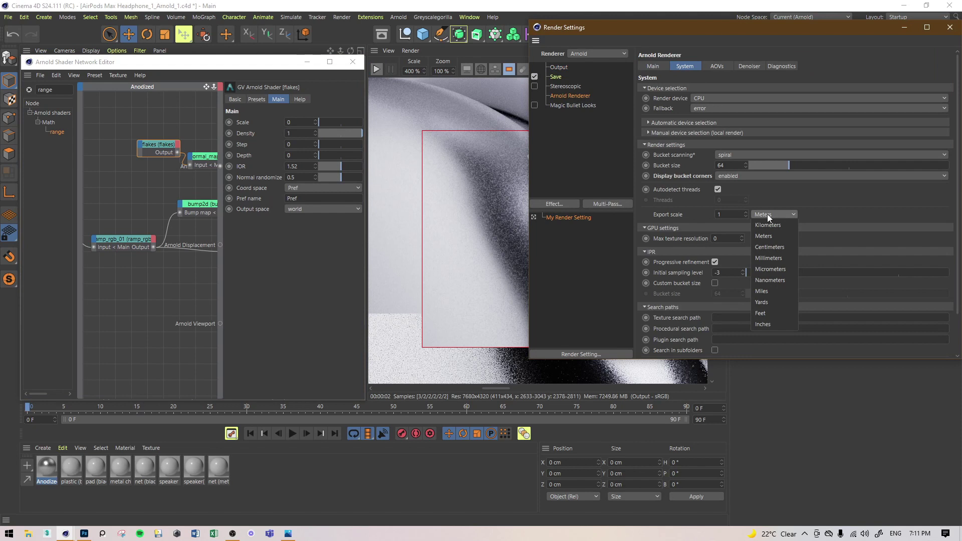
pyautogui.click(768, 250)
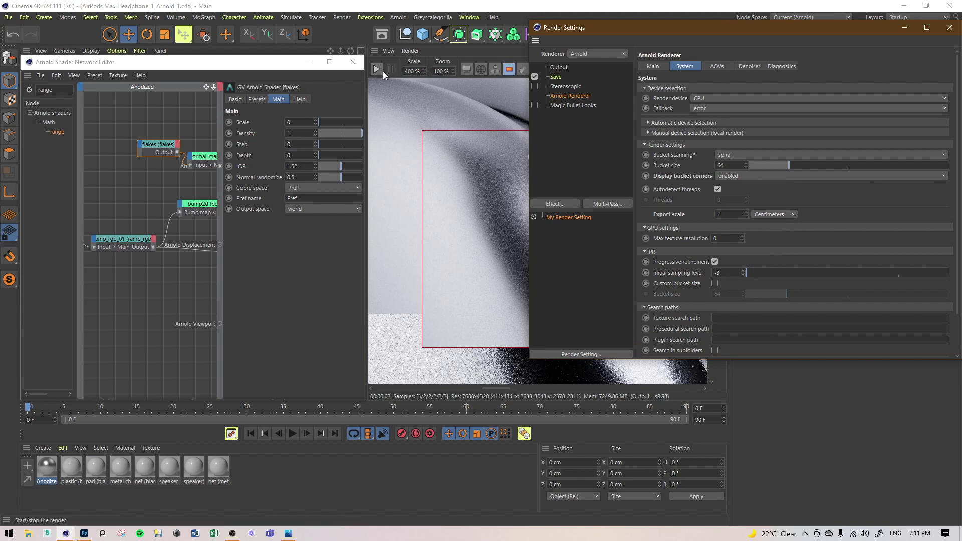
pyautogui.click(378, 70)
pyautogui.moveTo(667, 29); pyautogui.dragTo(568, 39)
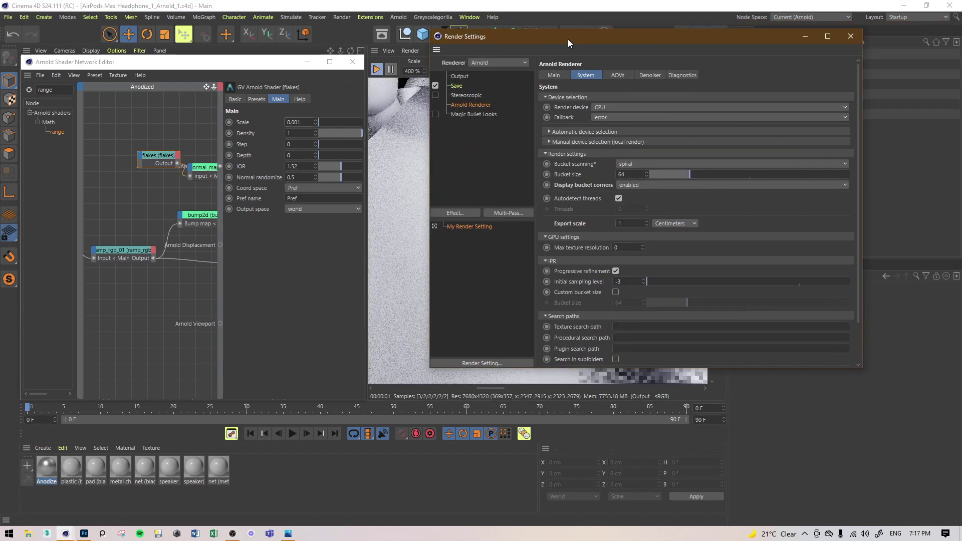
pyautogui.click(804, 40)
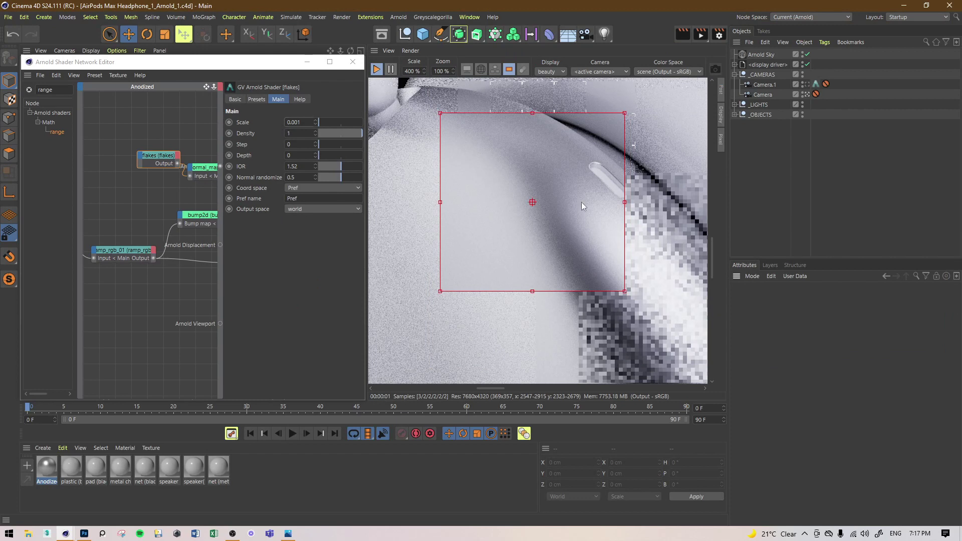
# Reopen the render settings beside the render and redraw the render region, about 337 × 529 pixels, over the metal below the slot
pyautogui.click(718, 34)
pyautogui.moveTo(663, 37); pyautogui.dragTo(857, 53)
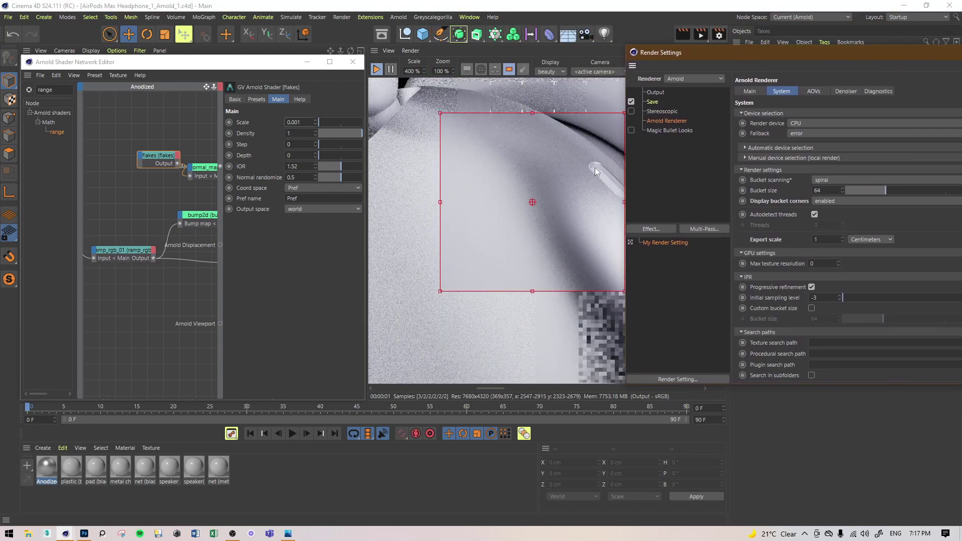
pyautogui.moveTo(585, 180); pyautogui.dragTo(555, 180)
pyautogui.moveTo(305, 123); pyautogui.dragTo(252, 123)
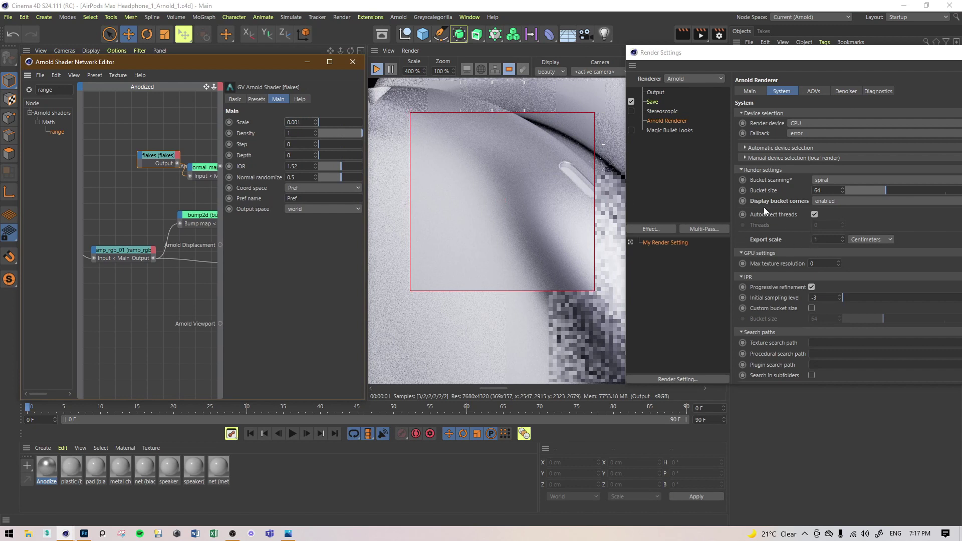
pyautogui.click(823, 239)
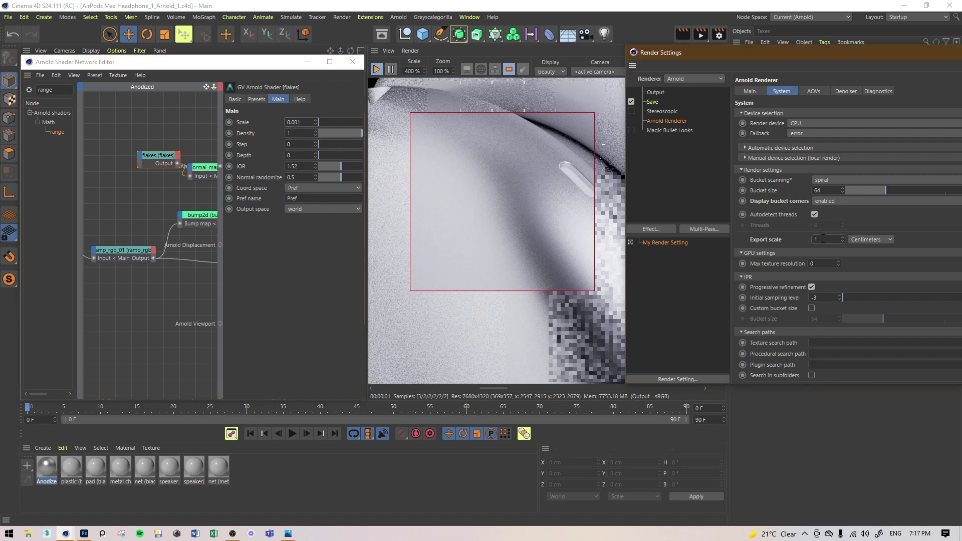
pyautogui.moveTo(550, 229); pyautogui.dragTo(522, 165, button='middle')
pyautogui.moveTo(453, 107); pyautogui.dragTo(621, 372)
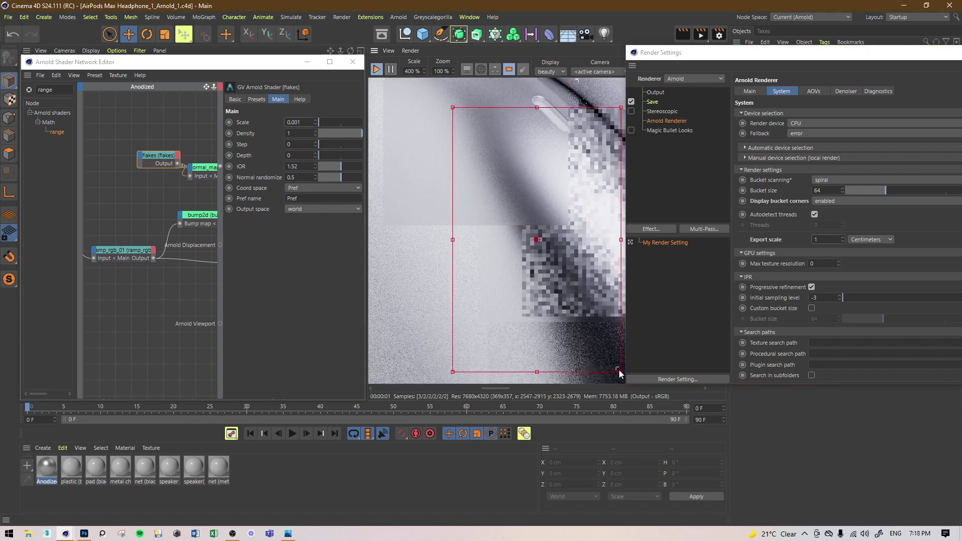
pyautogui.moveTo(526, 270); pyautogui.dragTo(448, 265, button='middle')
pyautogui.moveTo(474, 227); pyautogui.dragTo(499, 253, button='middle')
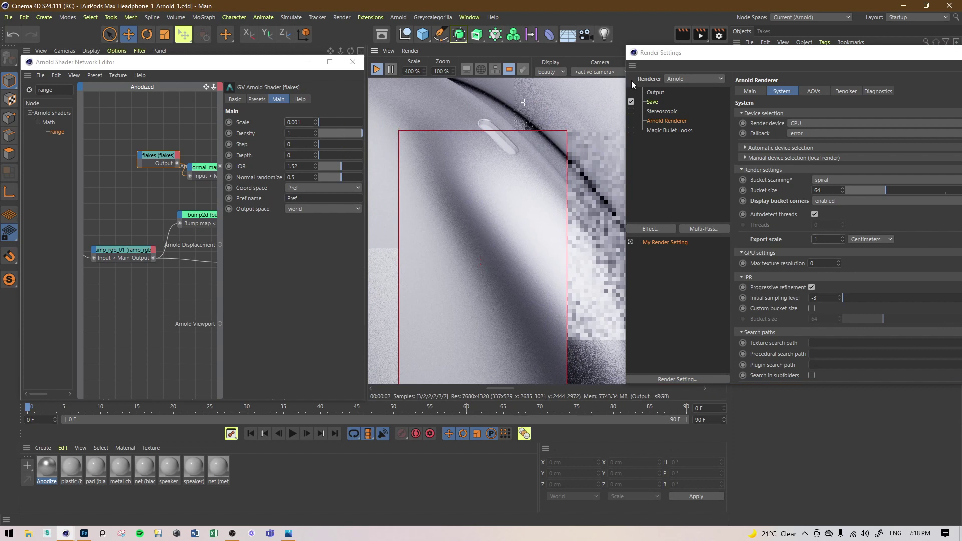
# Take a snapshot of the live render and examine the metal's grain around the slot in the Picture Viewer
pyautogui.click(701, 34)
pyautogui.moveTo(498, 253); pyautogui.dragTo(242, 100)
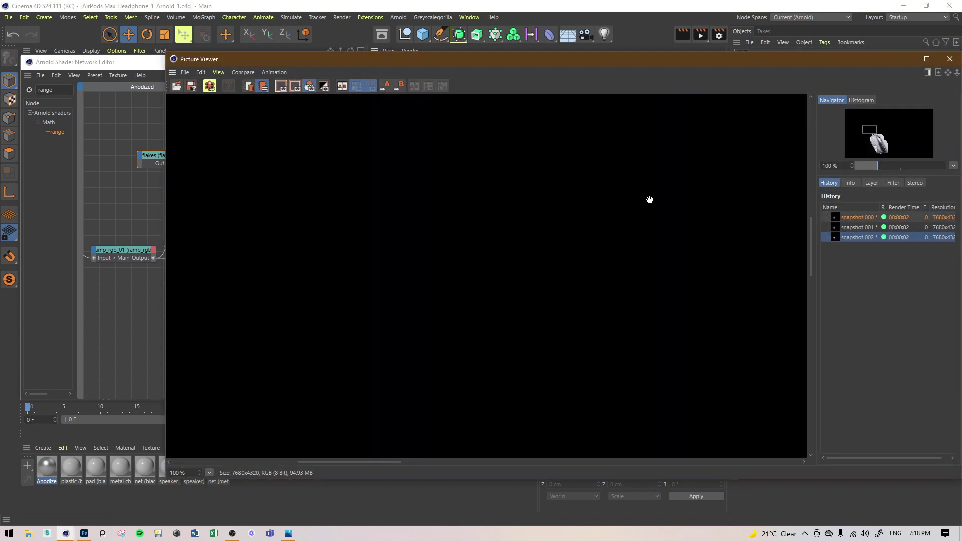
pyautogui.moveTo(620, 221); pyautogui.dragTo(479, 108)
pyautogui.moveTo(661, 451); pyautogui.dragTo(488, 181)
pyautogui.moveTo(532, 299); pyautogui.dragTo(462, 222)
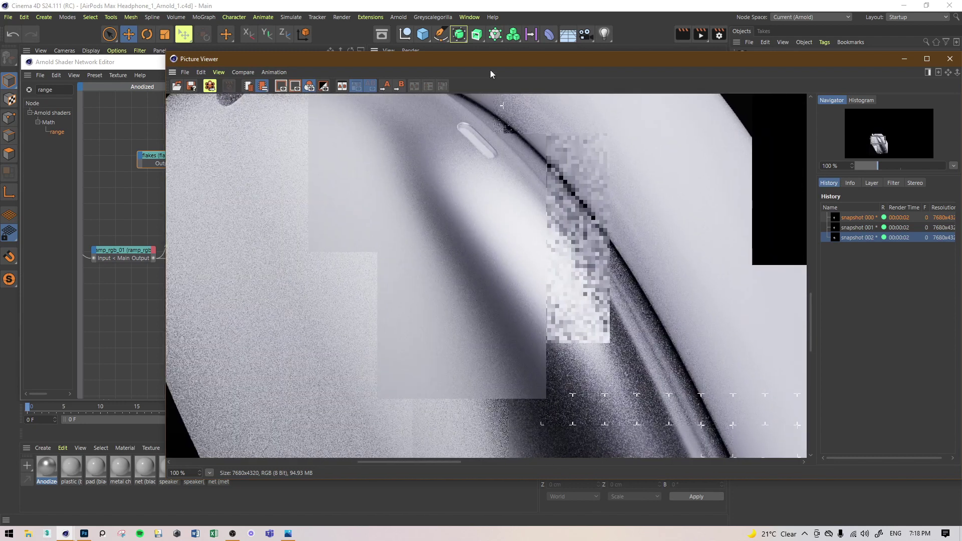
pyautogui.moveTo(719, 63); pyautogui.dragTo(599, 159)
# Switch the Arnold export scale unit to Meters and take another snapshot of the live render
pyautogui.click(722, 95)
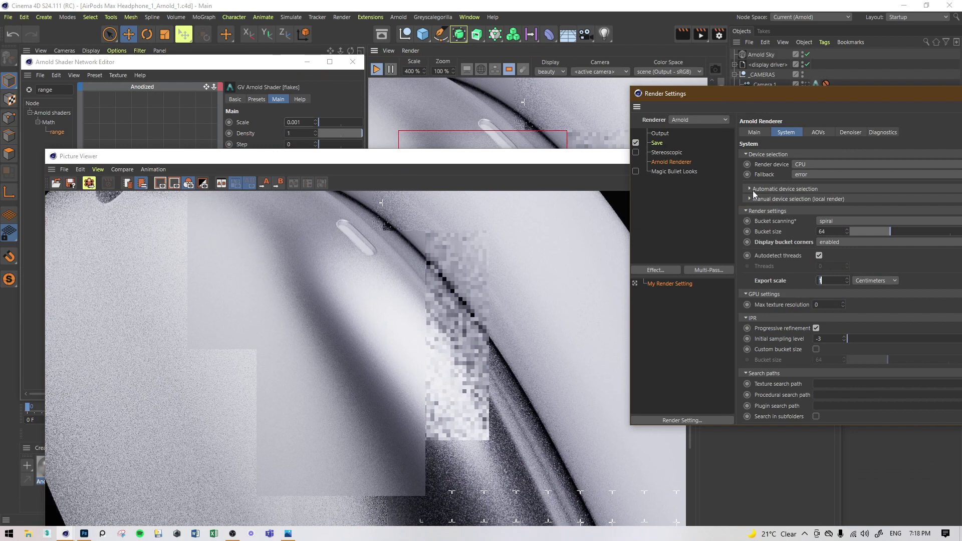
pyautogui.click(886, 281)
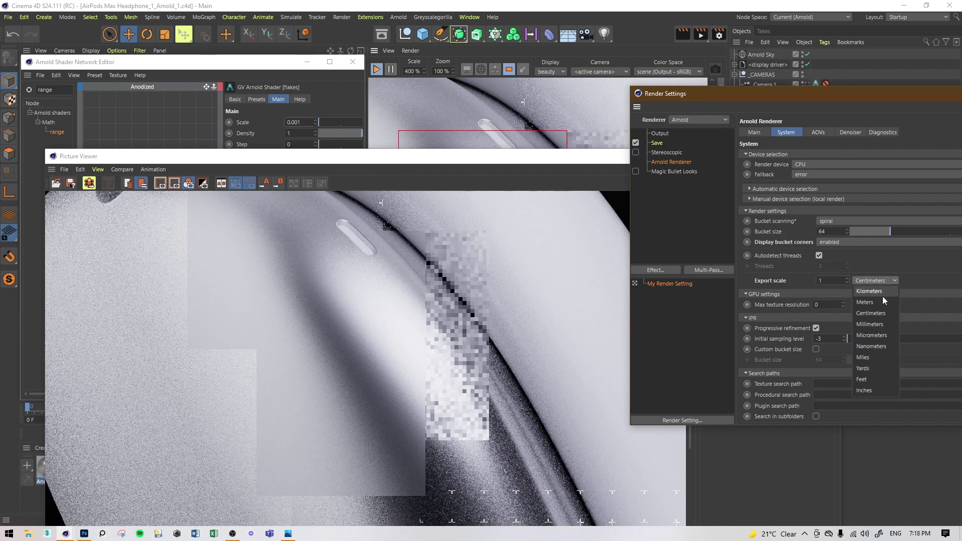
pyautogui.click(879, 301)
pyautogui.moveTo(480, 160); pyautogui.dragTo(464, 344)
pyautogui.click(720, 69)
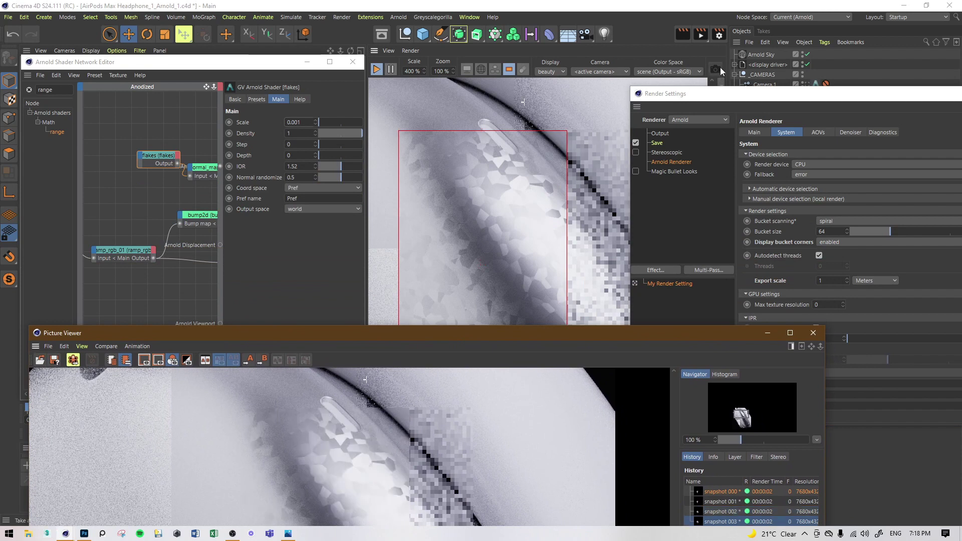
# Compare the flakes' size between the centimeter and meter snapshots in the Picture Viewer, and close the viewer
pyautogui.moveTo(337, 468); pyautogui.dragTo(337, 394)
pyautogui.moveTo(389, 334); pyautogui.dragTo(396, 110)
pyautogui.moveTo(403, 276); pyautogui.dragTo(374, 366)
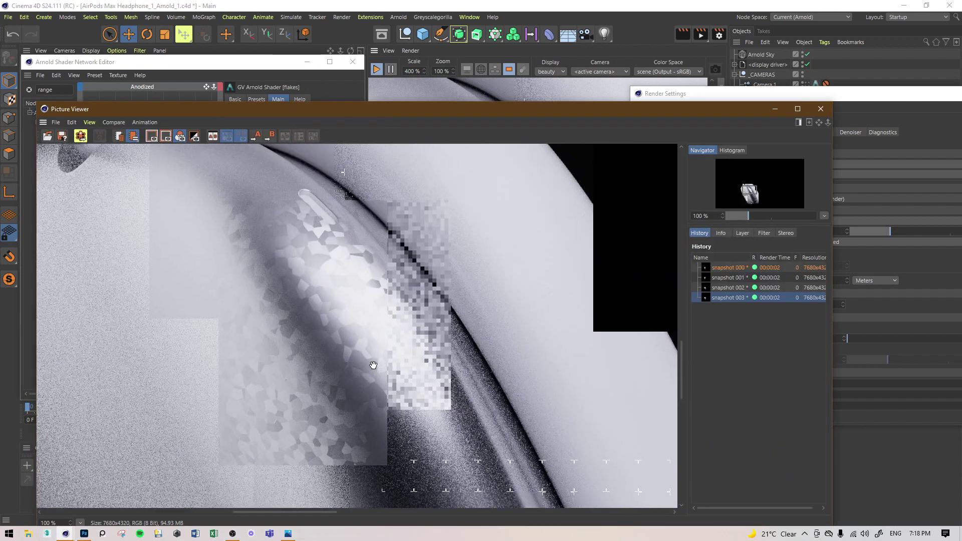
pyautogui.click(733, 288)
pyautogui.click(732, 294)
pyautogui.click(733, 290)
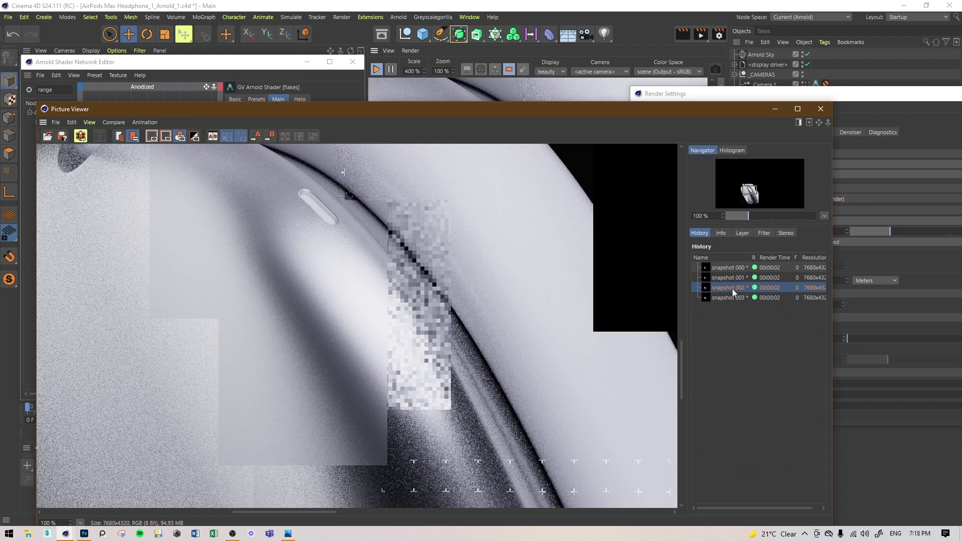
pyautogui.click(738, 297)
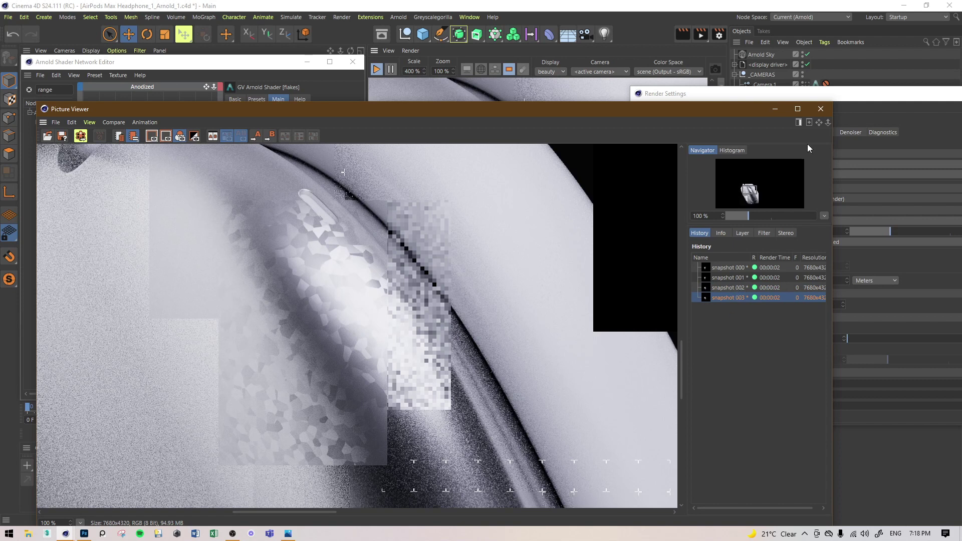
pyautogui.click(821, 109)
# Set the export scale unit to Millimeters and try flakes scales of 1 and 0.1
pyautogui.click(867, 282)
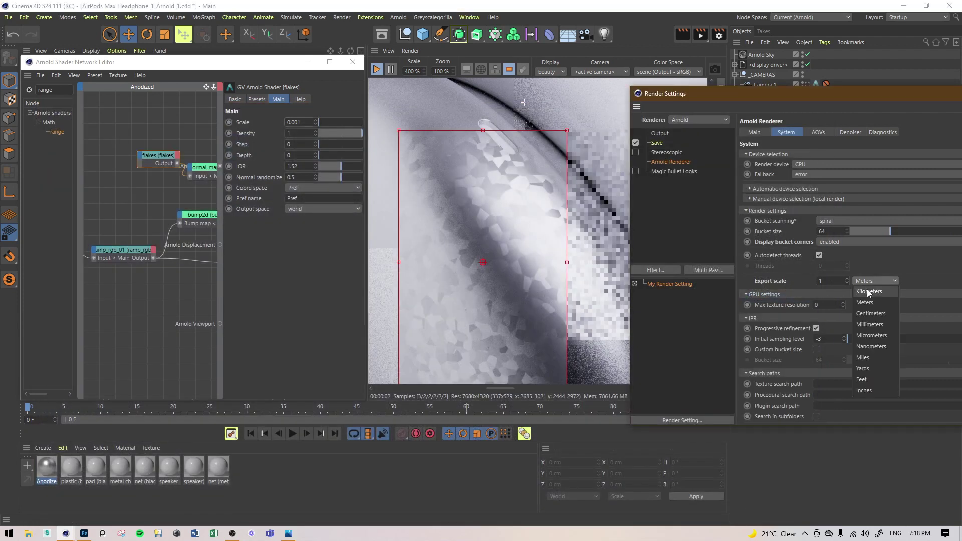
pyautogui.click(872, 325)
pyautogui.click(307, 123)
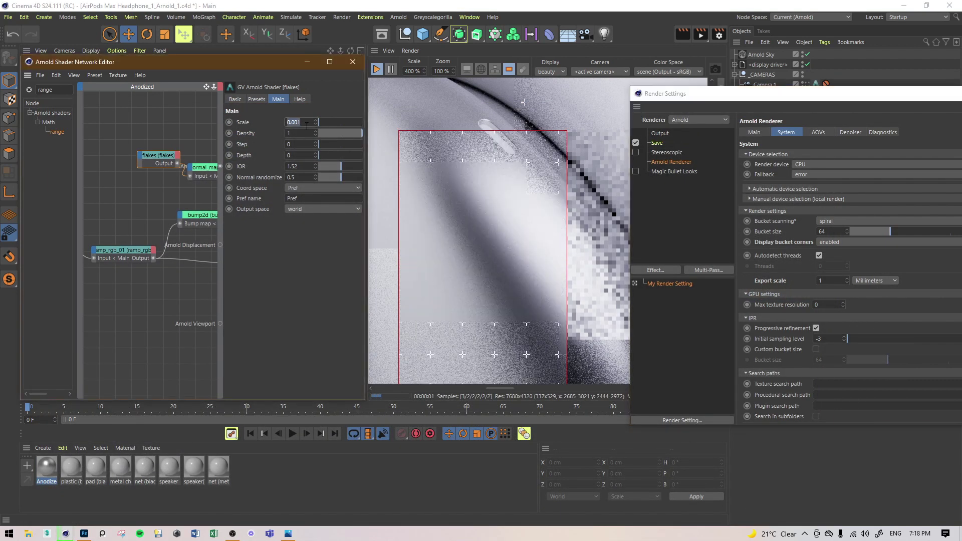
pyautogui.write('1')
pyautogui.press('Return')
pyautogui.write('0.1')
pyautogui.press('Return')
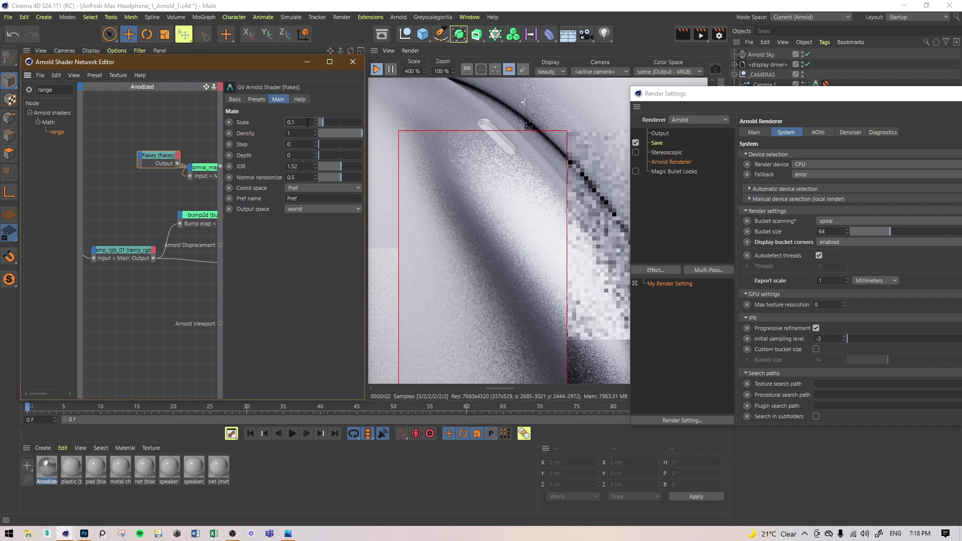
# Set the export scale unit back to Centimeters and the flakes node's scale to 0.001, trying 0 first
pyautogui.click(877, 281)
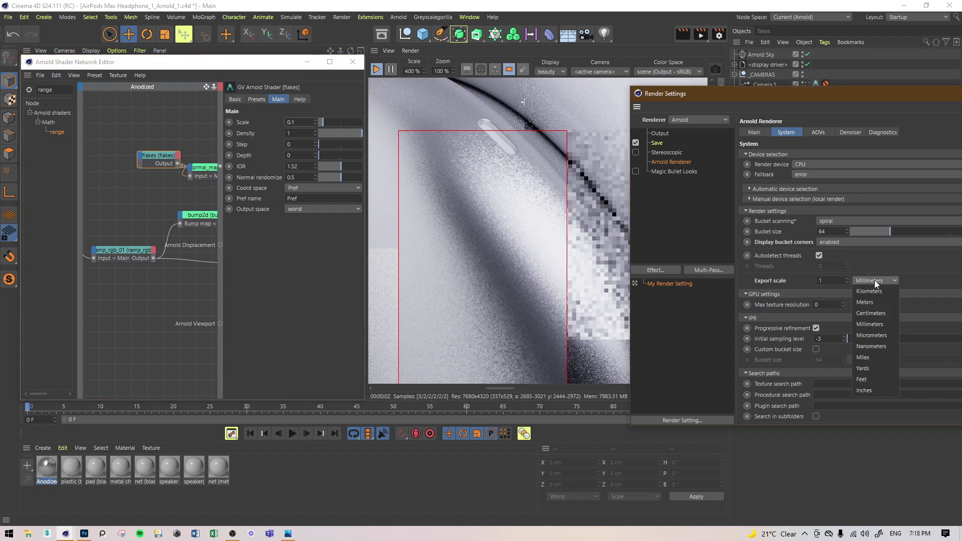
pyautogui.click(875, 308)
pyautogui.doubleClick(297, 123)
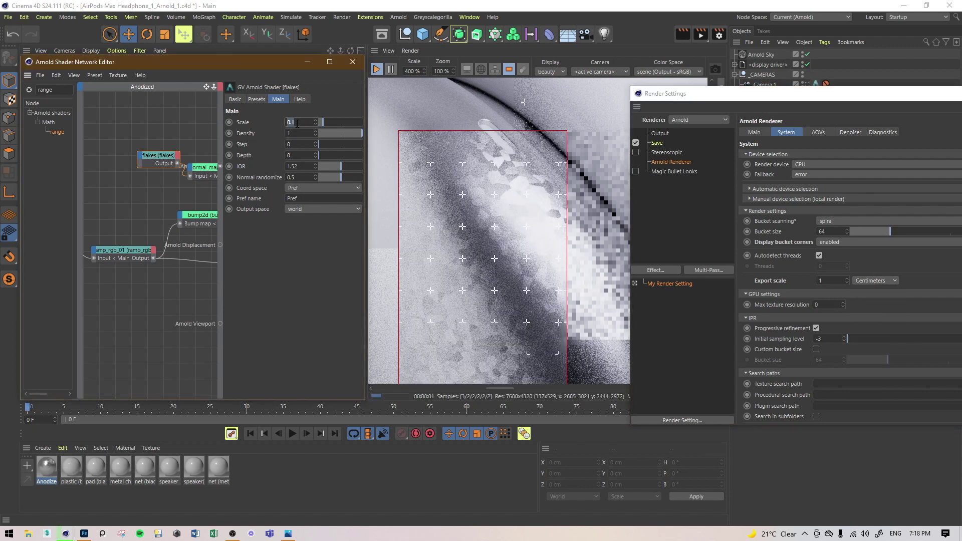
pyautogui.write('0')
pyautogui.press('Return')
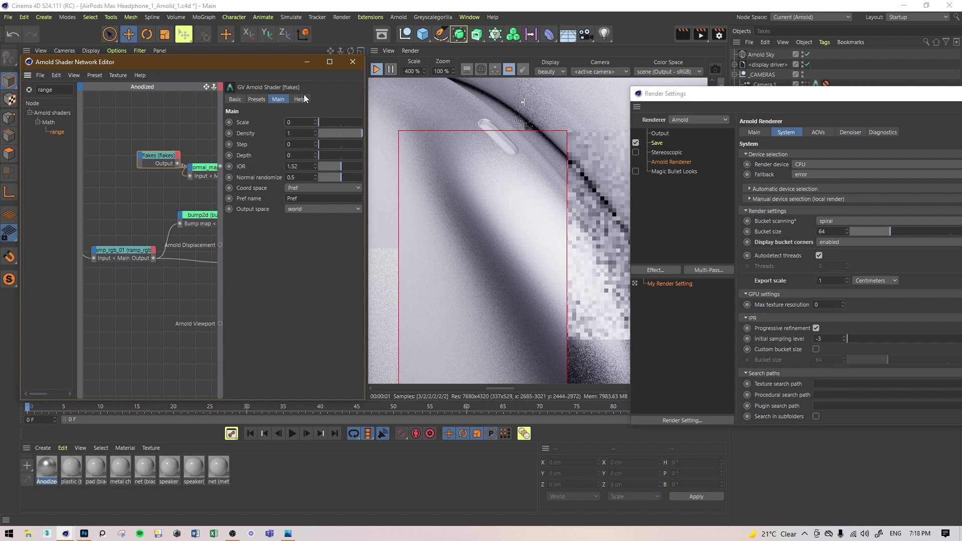
pyautogui.write('.001')
pyautogui.press('Return')
pyautogui.click(483, 248)
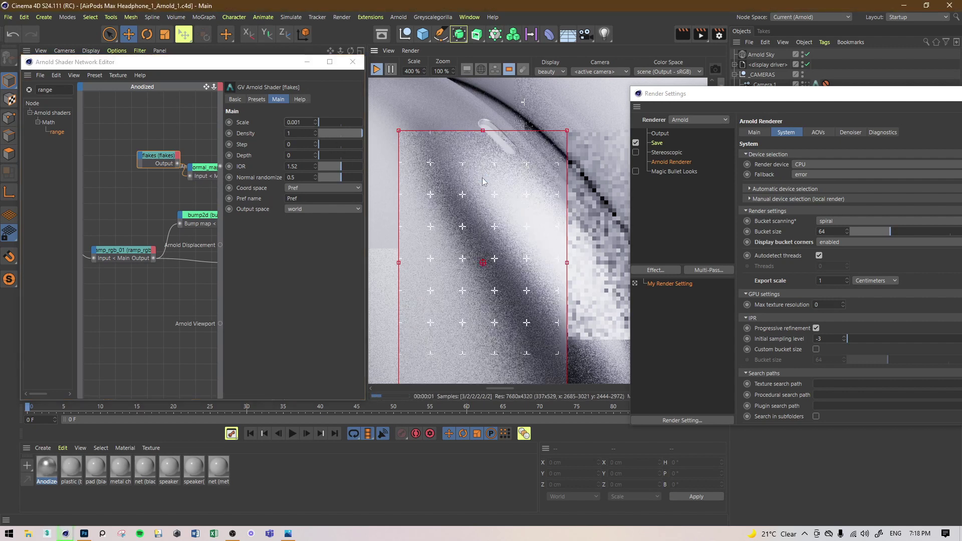
pyautogui.moveTo(487, 164); pyautogui.dragTo(514, 228, button='middle')
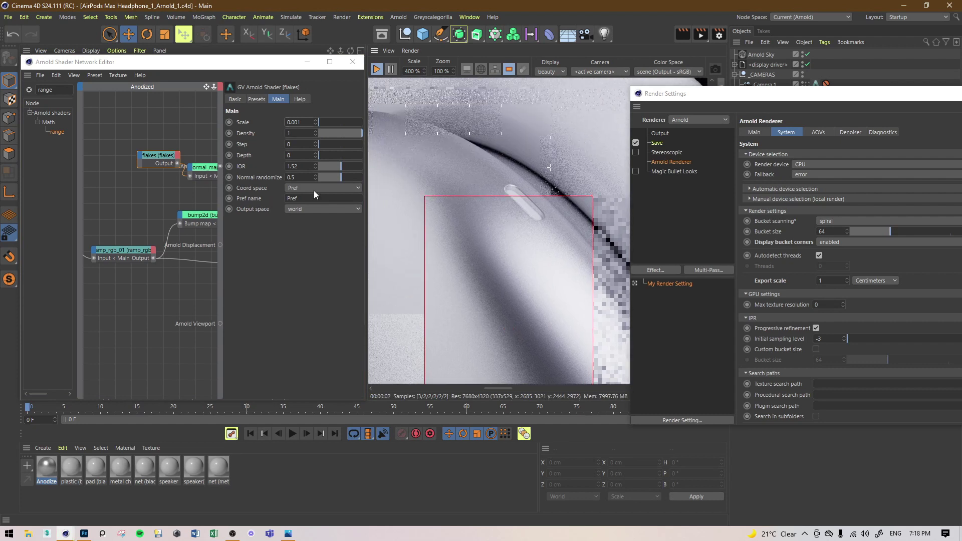
# Try a specular roughness of 0.3 on the standard_surface_01 node and close the render settings
pyautogui.moveTo(201, 194); pyautogui.dragTo(62, 179, button='middle')
pyautogui.click(179, 164)
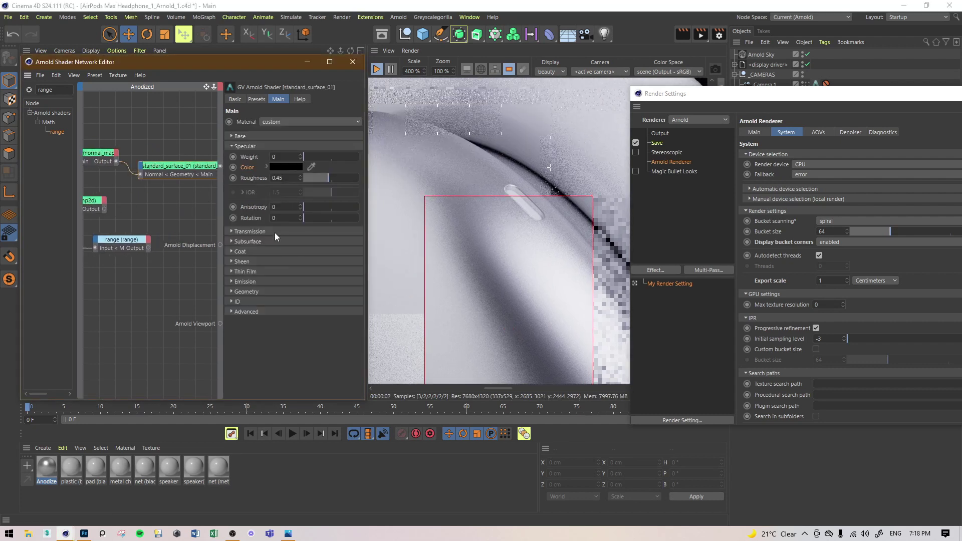
pyautogui.write('0.3')
pyautogui.press('Return')
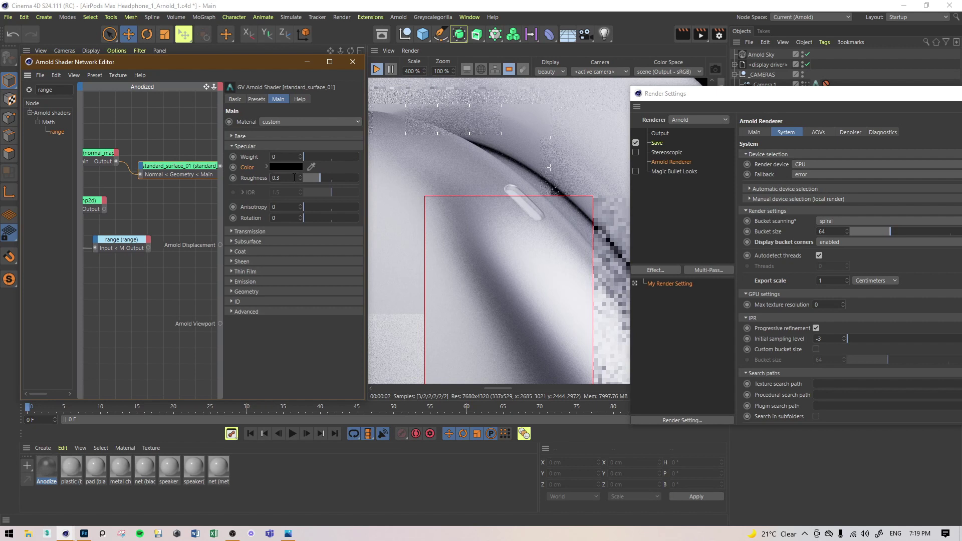
pyautogui.moveTo(932, 93); pyautogui.dragTo(790, 103)
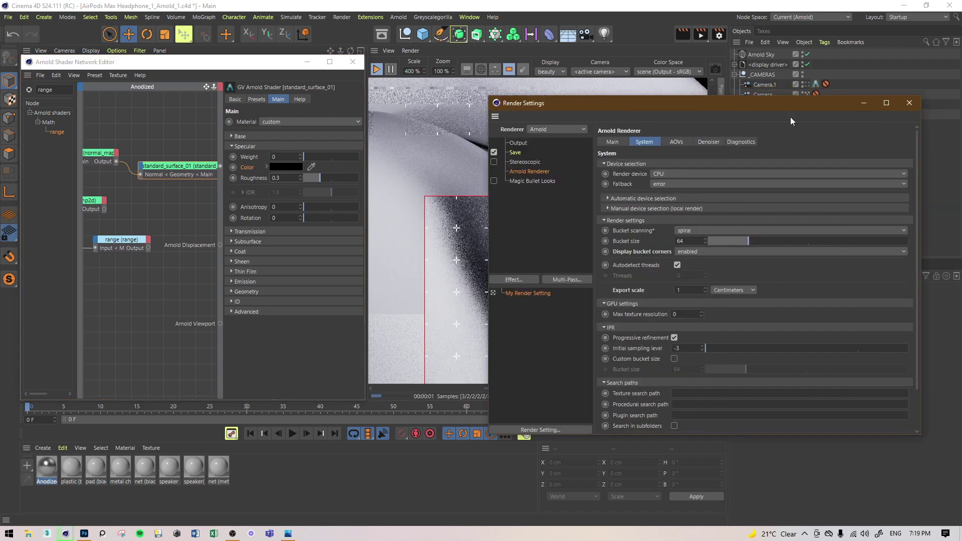
pyautogui.click(910, 103)
pyautogui.moveTo(523, 208); pyautogui.dragTo(600, 172, button='middle')
# Set the standard_surface_01 node's specular roughness to 0.4
pyautogui.click(285, 178)
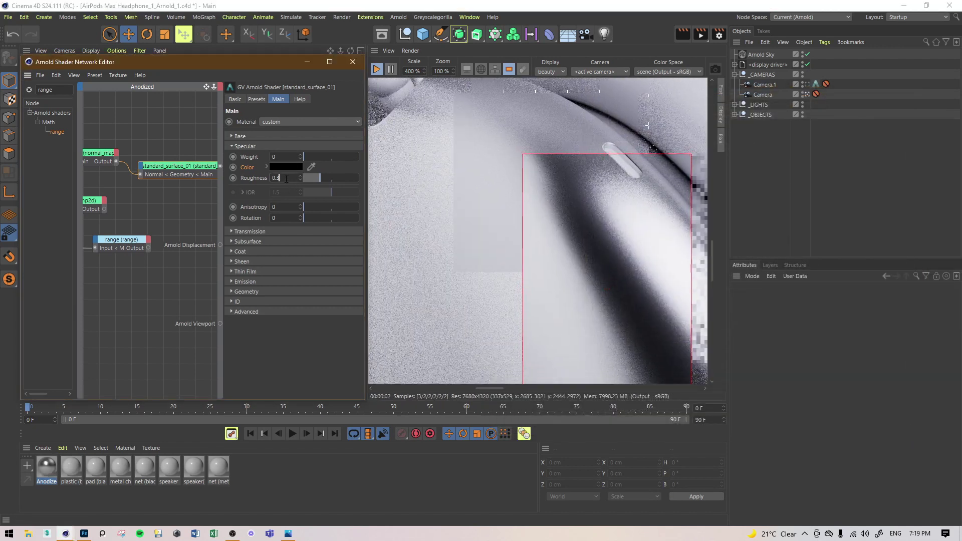
pyautogui.write('0.4')
pyautogui.press('Return')
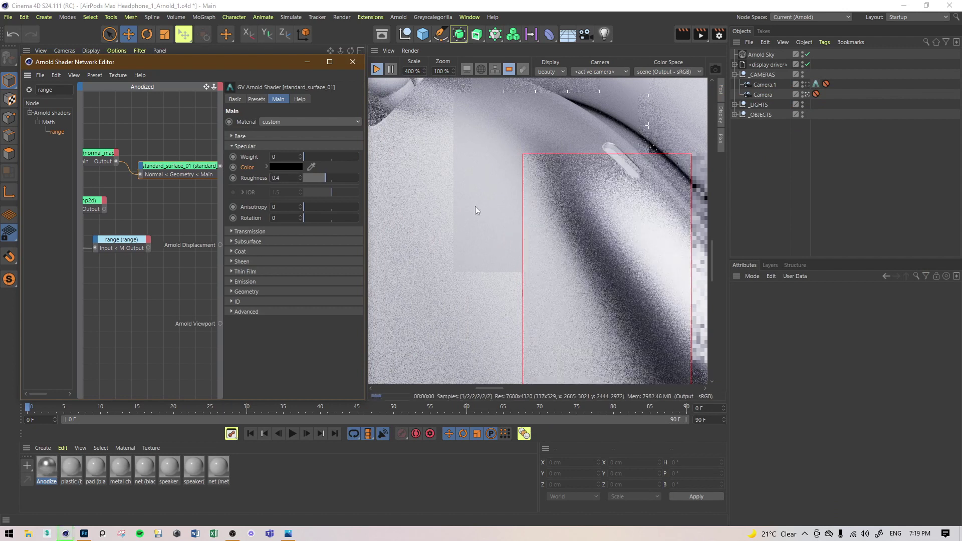
# Reduce the live render's scale to 200 % and turn off the render region to render the whole headphones
pyautogui.scroll(-2, 584, 209)
pyautogui.scroll(-2, 581, 210)
pyautogui.moveTo(580, 209); pyautogui.dragTo(495, 154, button='middle')
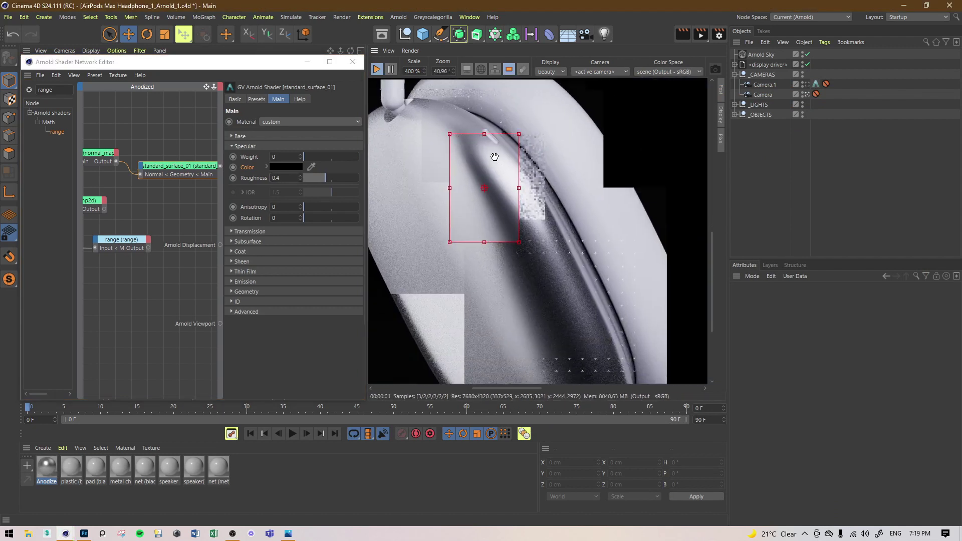
pyautogui.scroll(-1, 504, 149)
pyautogui.moveTo(404, 71); pyautogui.dragTo(419, 71)
pyautogui.write('200')
pyautogui.press('Return')
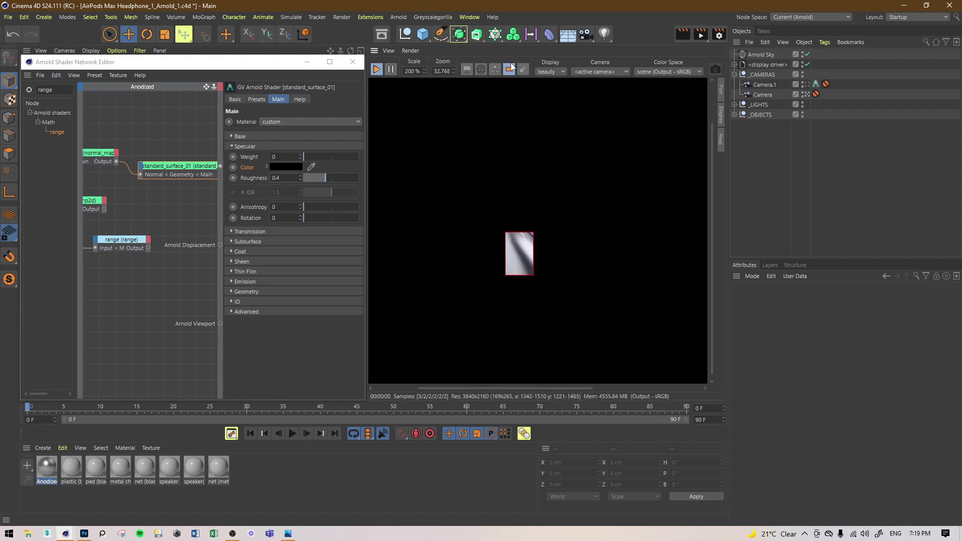
pyautogui.click(505, 69)
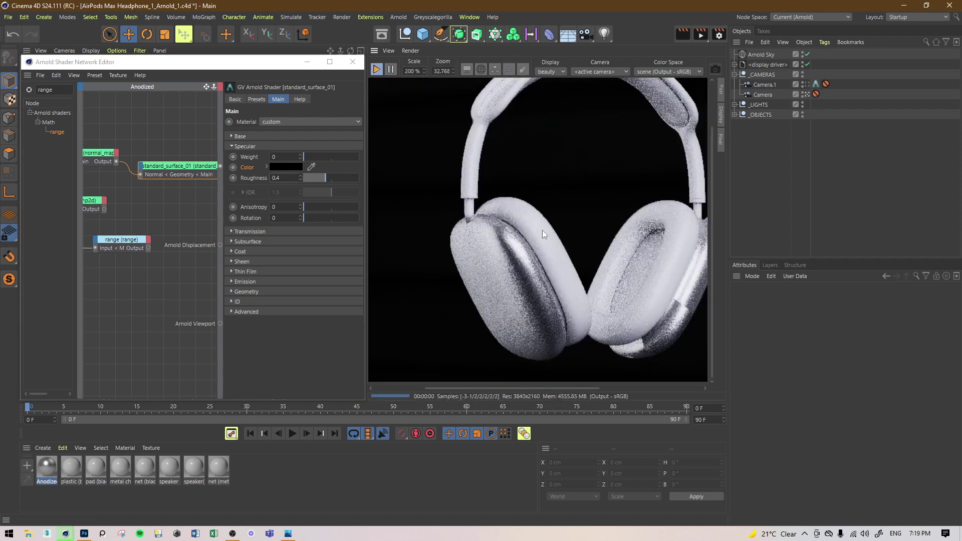
# Limit the live render to a region over the left ear cup's metal rim and save the scene
pyautogui.scroll(2, 542, 230)
pyautogui.scroll(1, 551, 255)
pyautogui.moveTo(551, 255)
pyautogui.mouseDown(button='middle')
pyautogui.moveTo(551, 228)
pyautogui.moveTo(567, 230)
pyautogui.moveTo(573, 196)
pyautogui.moveTo(540, 233)
pyautogui.moveTo(415, 40)
pyautogui.mouseUp(button='middle')
pyautogui.keyDown('shift'); pyautogui.moveTo(407, 131); pyautogui.dragTo(668, 393); pyautogui.keyUp('shift')
pyautogui.moveTo(581, 250)
pyautogui.mouseDown(button='middle')
pyautogui.moveTo(537, 172)
pyautogui.moveTo(559, 237)
pyautogui.mouseUp(button='middle')
pyautogui.scroll(2, 511, 177)
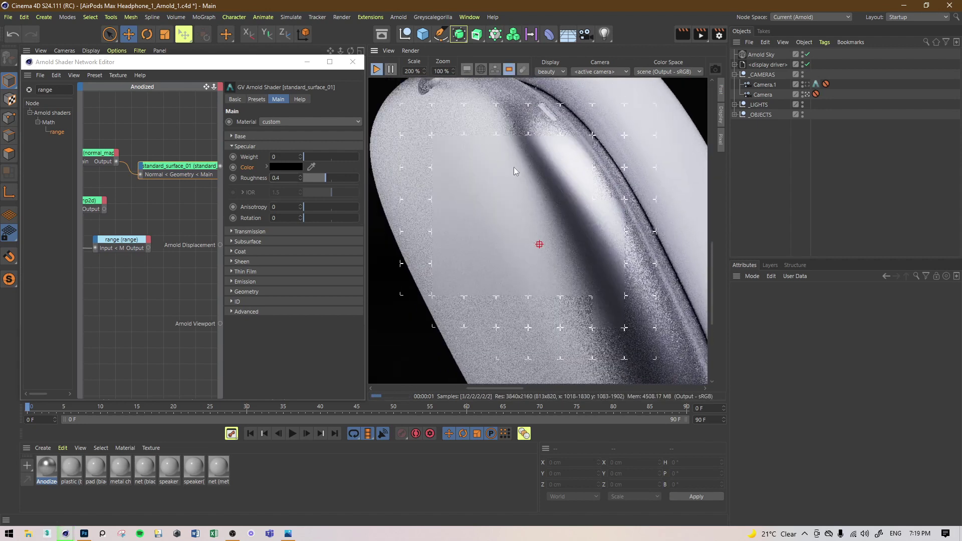
pyautogui.hotkey('ctrl', 's')
pyautogui.moveTo(582, 239); pyautogui.dragTo(556, 256, button='middle')
# Minimize the shader network editor, try rotating the Arnold Sky in the viewport and undo the rotation
pyautogui.click(762, 54)
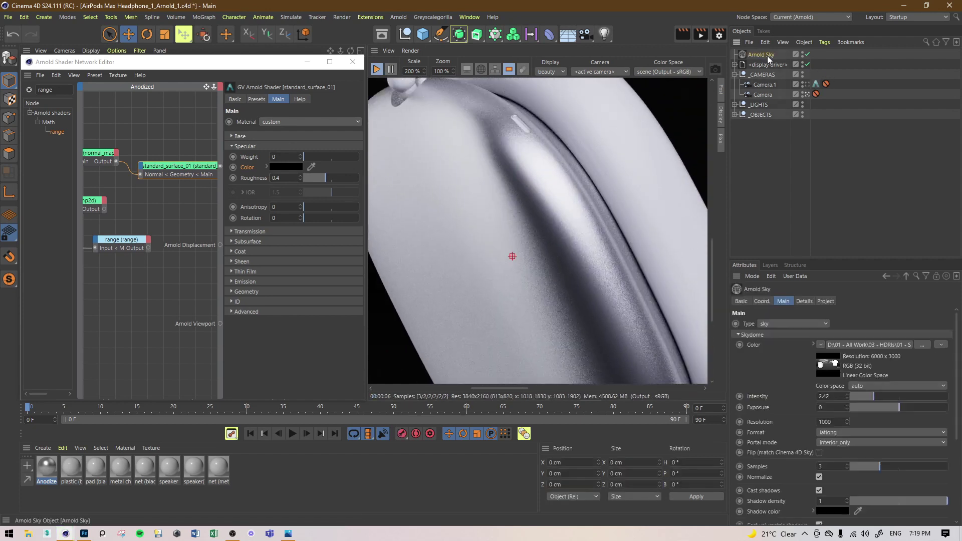
pyautogui.click(307, 62)
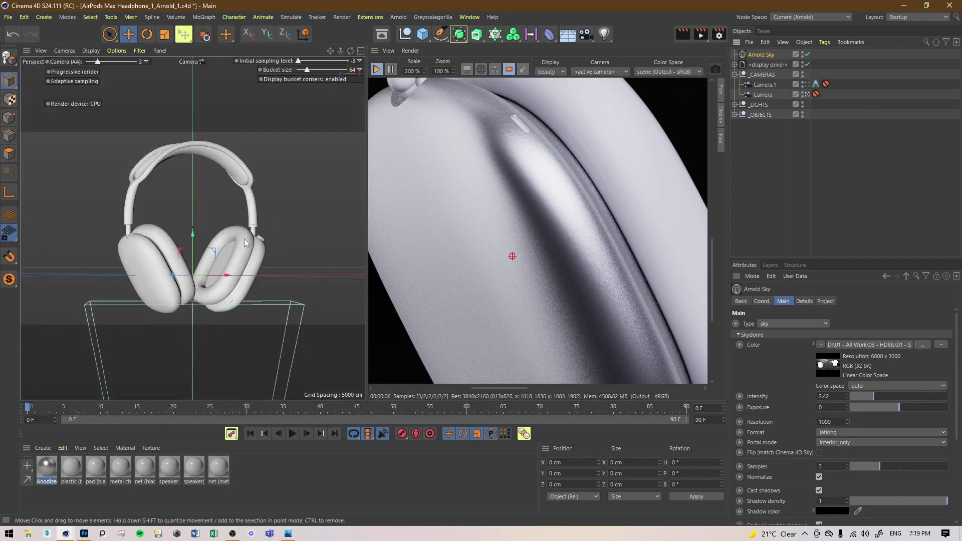
pyautogui.press('r')
pyautogui.moveTo(198, 273); pyautogui.dragTo(23, 239)
pyautogui.hotkey('ctrl', 'z')
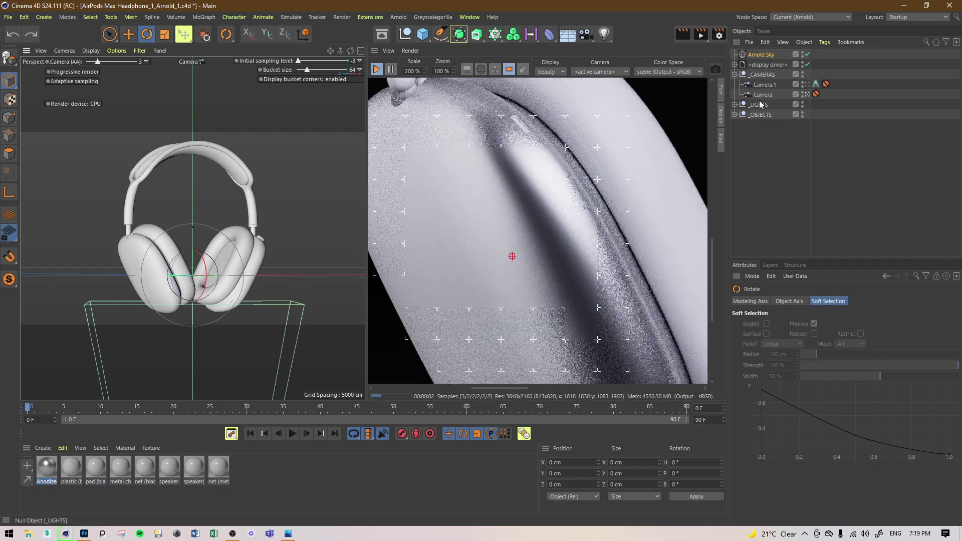
# Add an Arnold Parameters tag to AirPods_Max_Headphone, set its subdivision to catclark with 2 iterations, and save
pyautogui.click(735, 114)
pyautogui.click(800, 124)
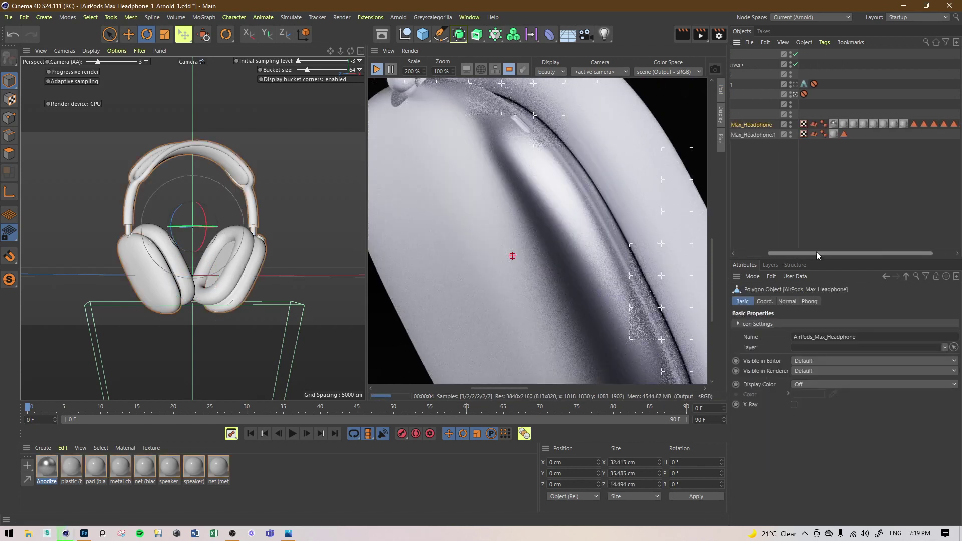
pyautogui.rightClick(781, 123)
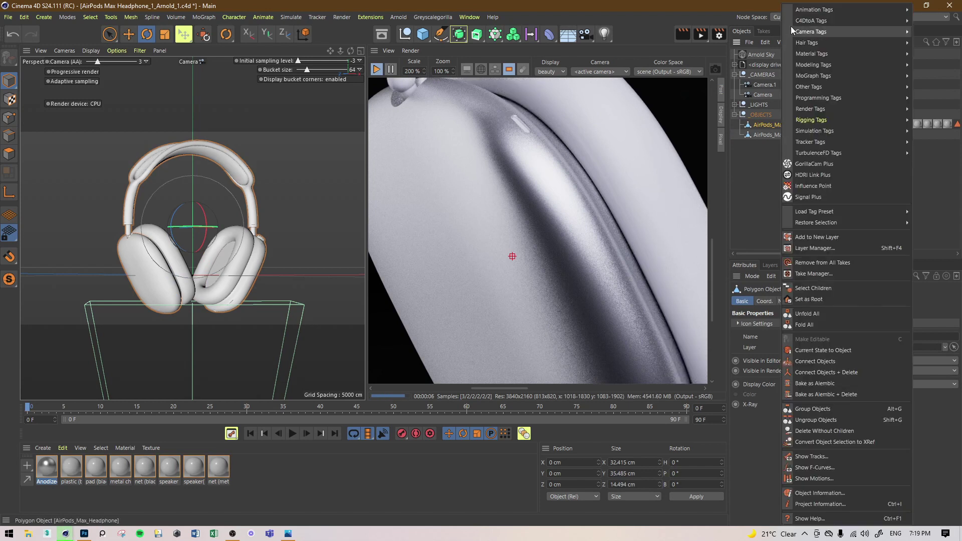
pyautogui.click(765, 20)
pyautogui.click(822, 300)
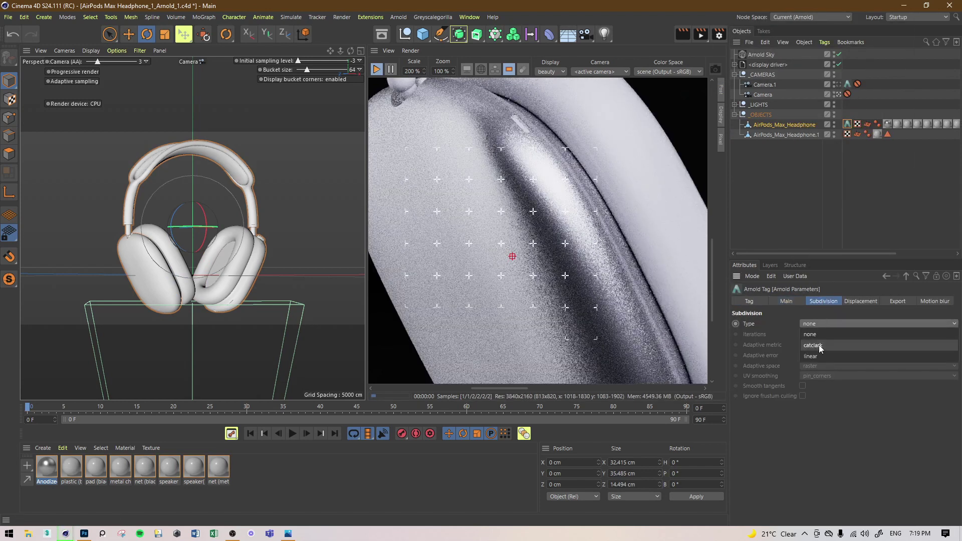
pyautogui.hotkey('ctrl', 's')
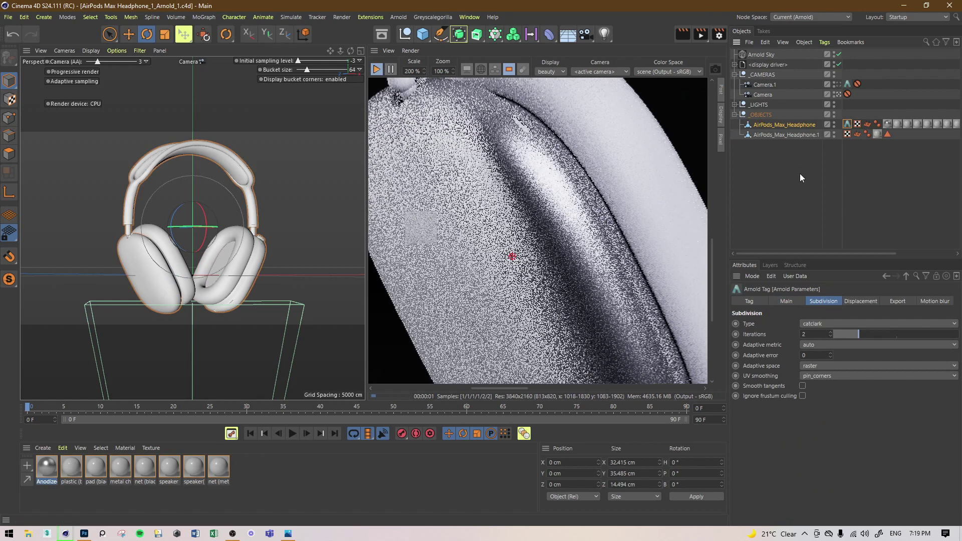
# Copy the Arnold Parameters tag from AirPods_Max_Headphone to the AirPods_Max_Headphone.1 object
pyautogui.keyDown('ctrl'); pyautogui.moveTo(848, 124); pyautogui.dragTo(801, 134); pyautogui.keyUp('ctrl')
pyautogui.click(800, 134)
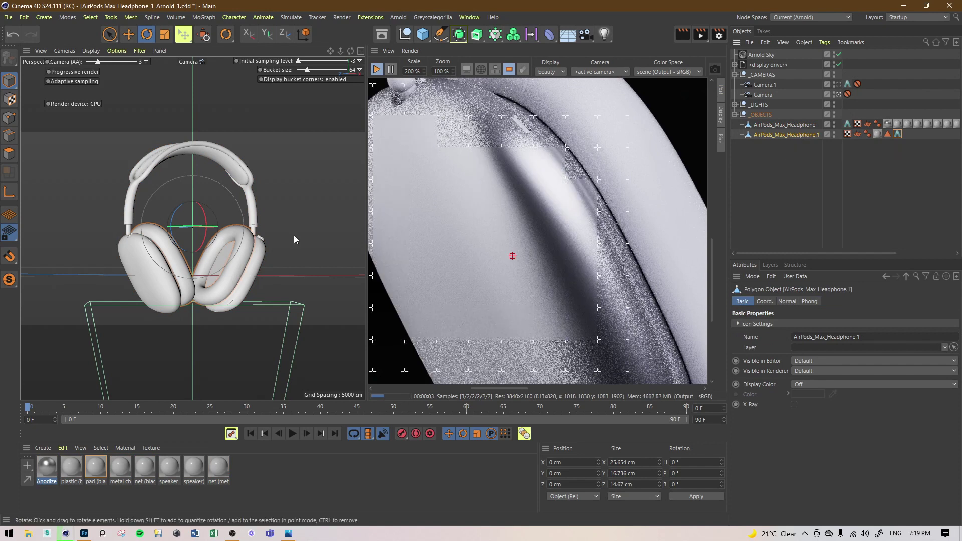
pyautogui.click(10, 280)
pyautogui.click(10, 281)
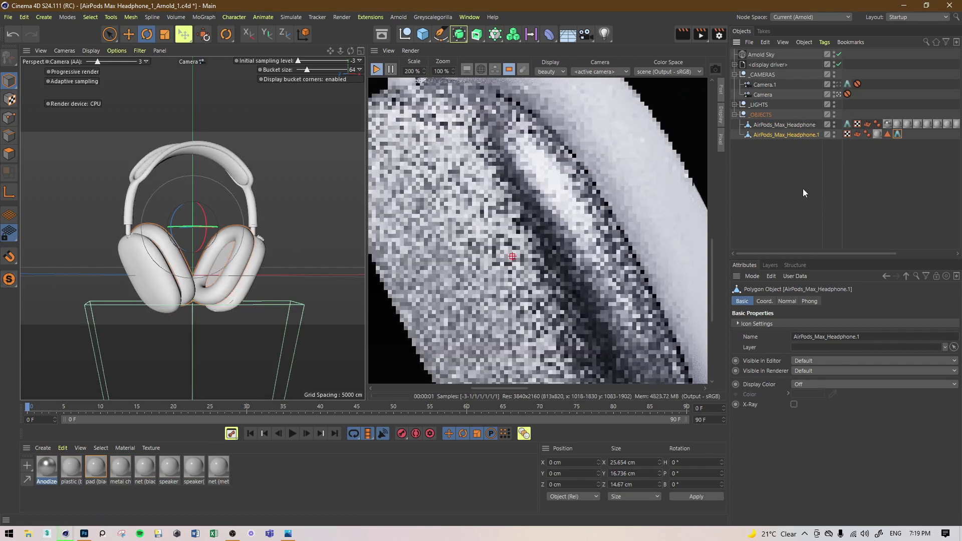
# Redraw the live render region over the upper part of the left ear cushion and save the scene
pyautogui.moveTo(526, 178); pyautogui.dragTo(537, 212, button='middle')
pyautogui.moveTo(577, 125)
pyautogui.mouseDown()
pyautogui.moveTo(570, 151)
pyautogui.moveTo(455, 305)
pyautogui.mouseUp()
pyautogui.hotkey('ctrl', 's')
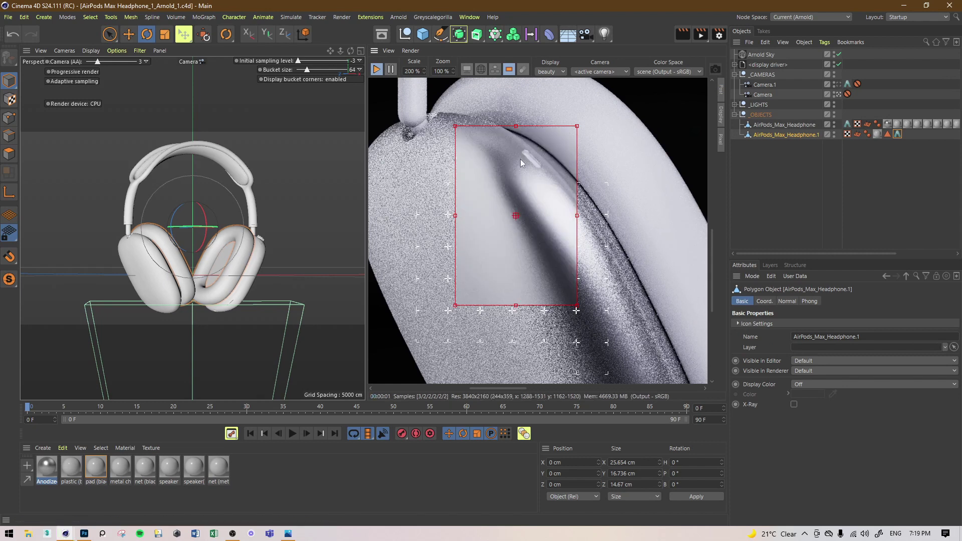
pyautogui.moveTo(559, 161); pyautogui.dragTo(483, 221, button='middle')
pyautogui.moveTo(619, 125); pyautogui.dragTo(453, 292)
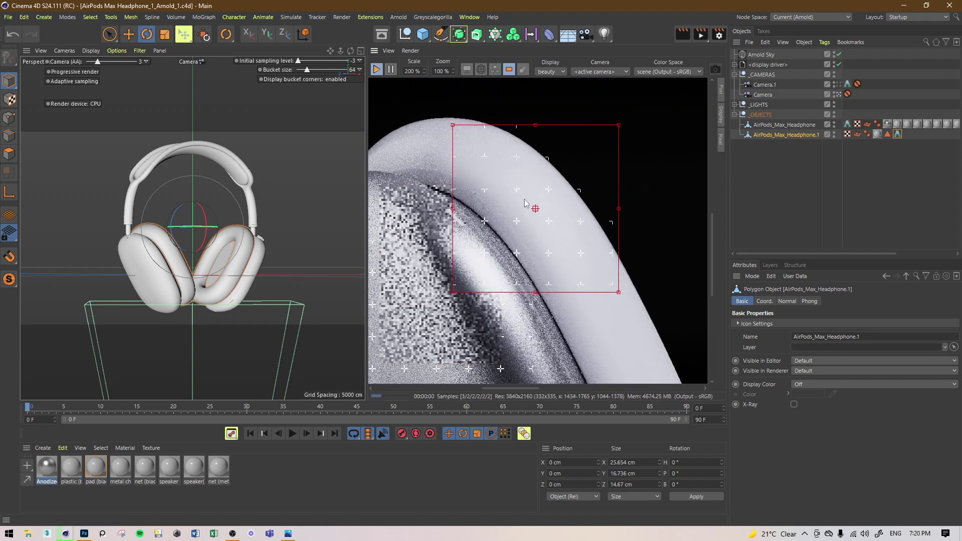
# Open the ear cushion's pad (black) material in the shader network editor and select its airpods-max-headphone-pad-ref image node
pyautogui.click(878, 135)
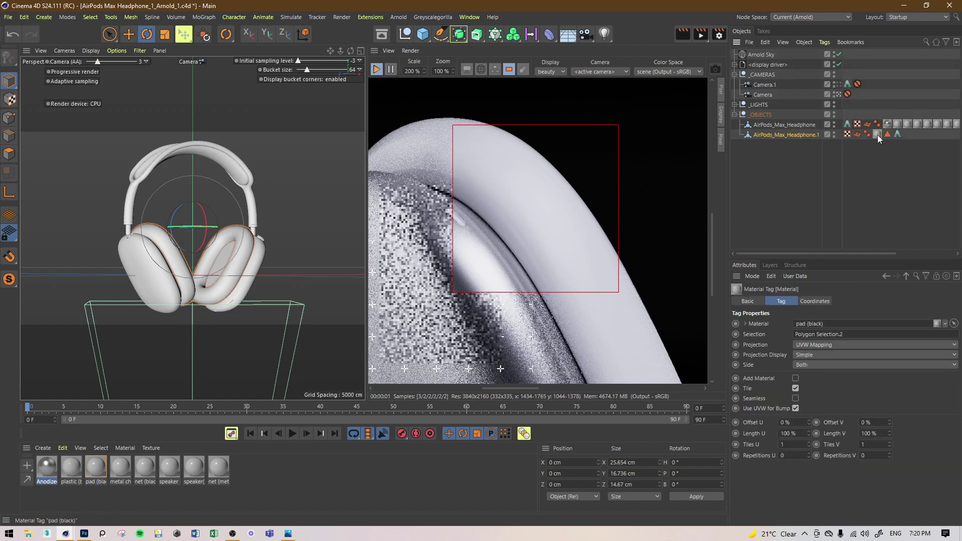
pyautogui.click(96, 469)
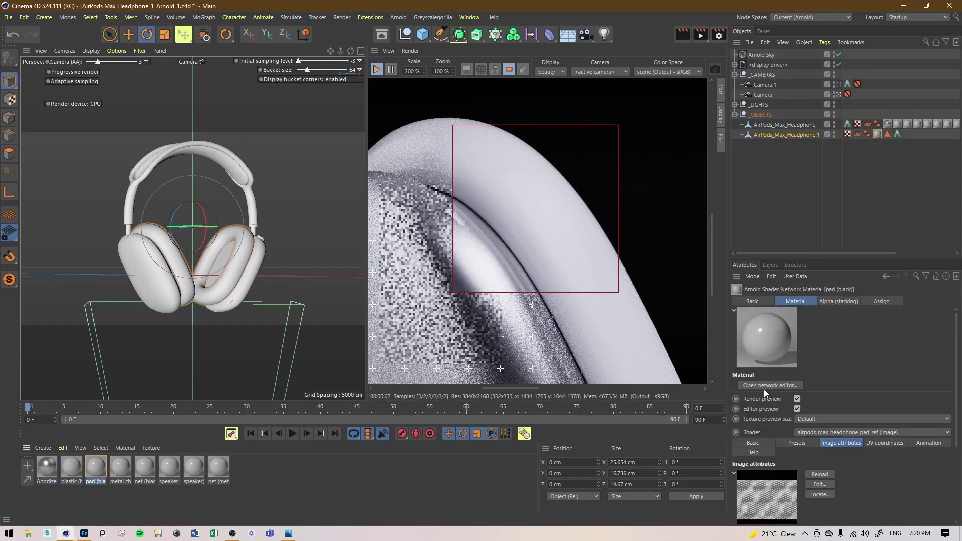
pyautogui.click(771, 385)
pyautogui.click(124, 182)
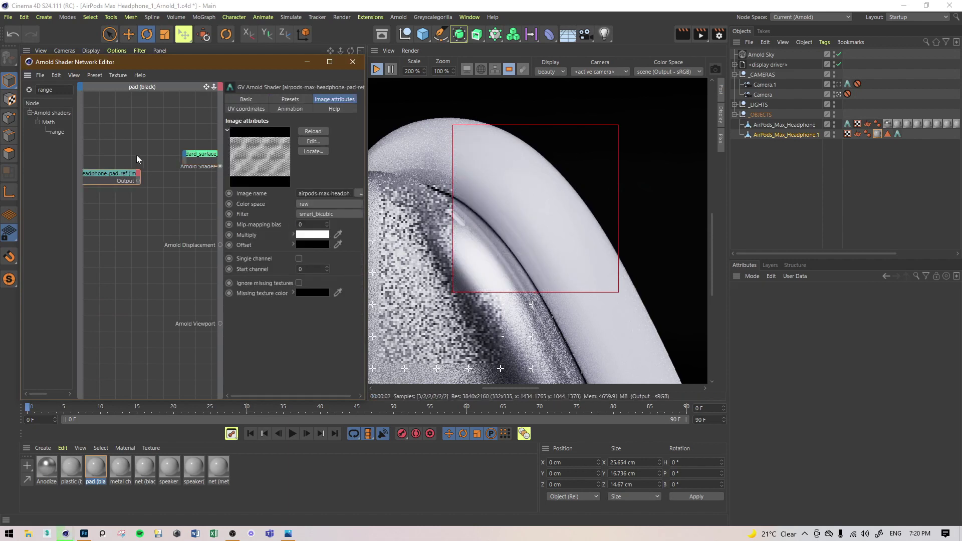
# Try to open the pad reference image for external editing, dismiss the app chooser and reload the image
pyautogui.click(317, 143)
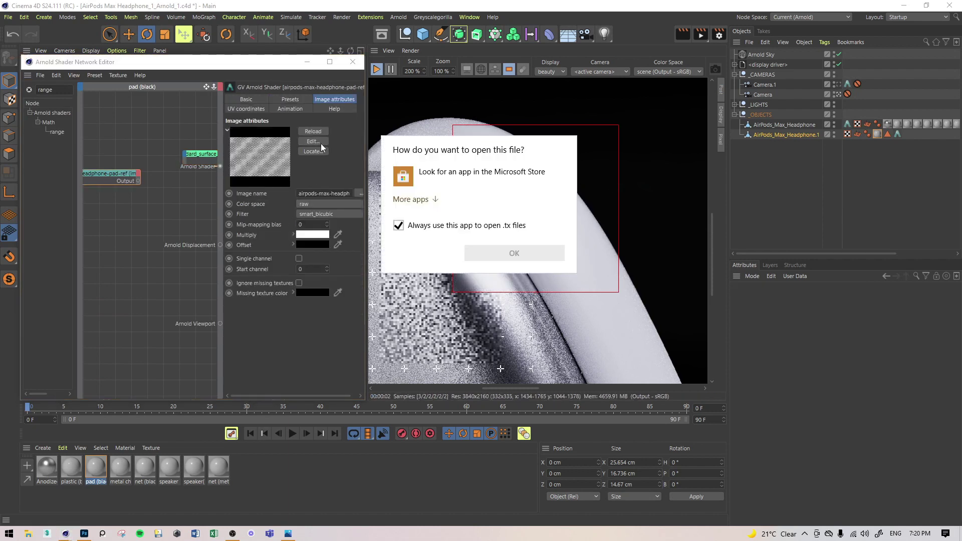
pyautogui.click(161, 231)
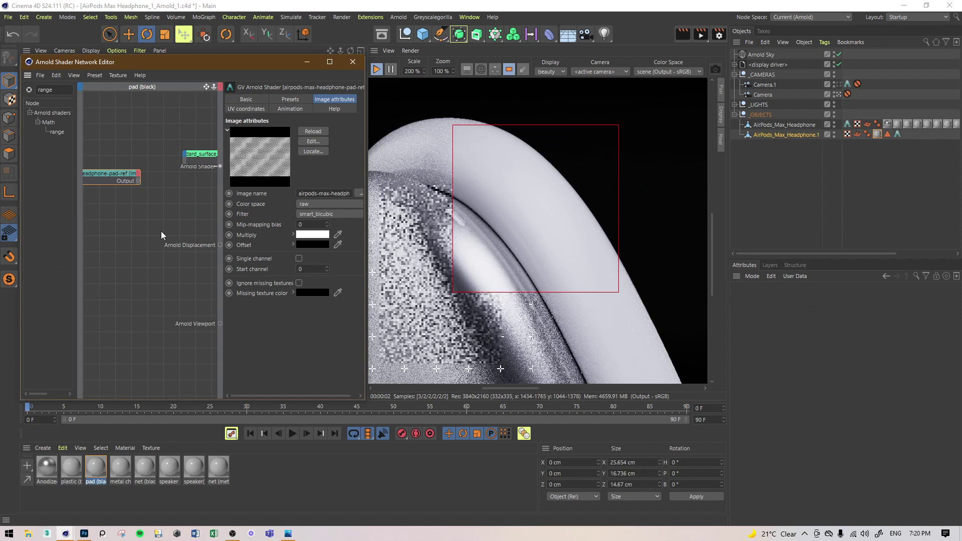
pyautogui.click(313, 131)
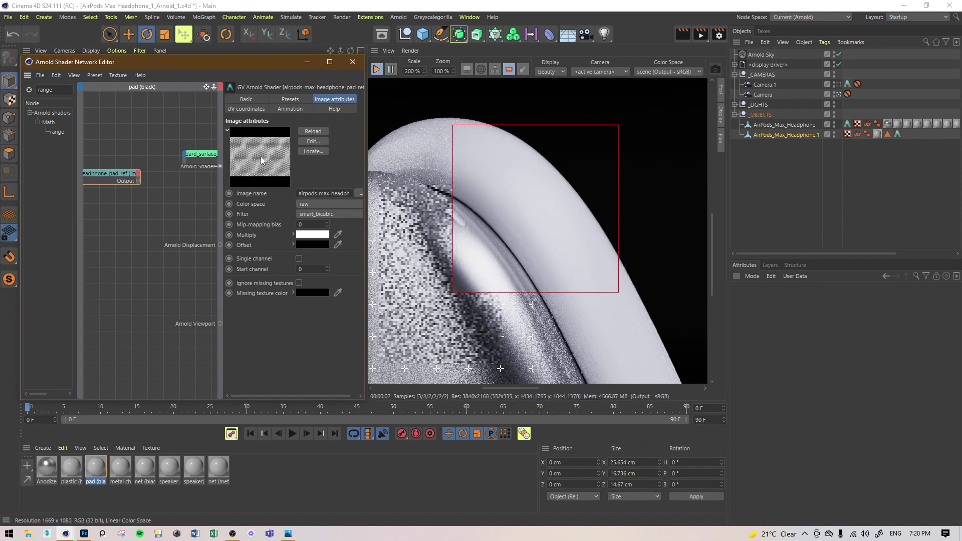
# Stop the live render, set its display color space to Output - sRGB and save the scene
pyautogui.click(375, 74)
pyautogui.click(684, 72)
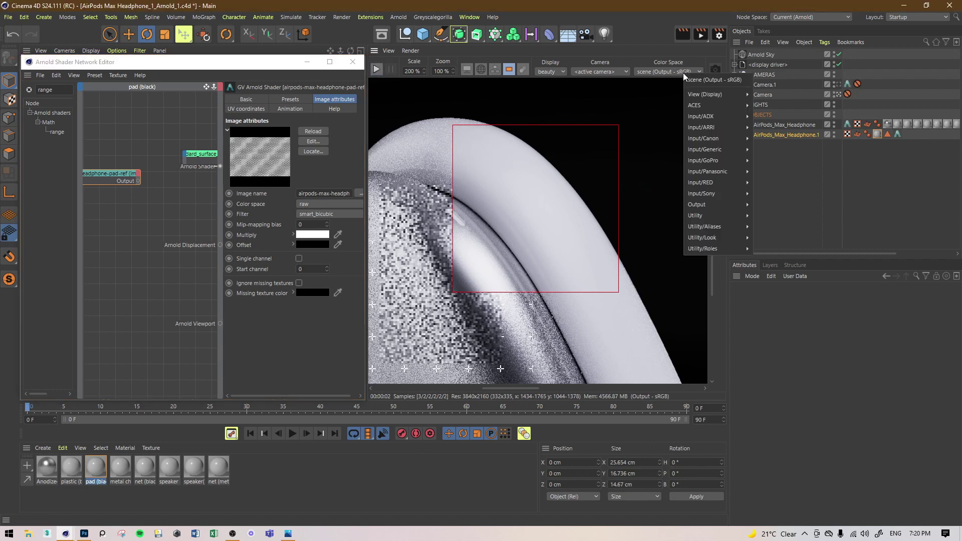
pyautogui.moveTo(750, 213)
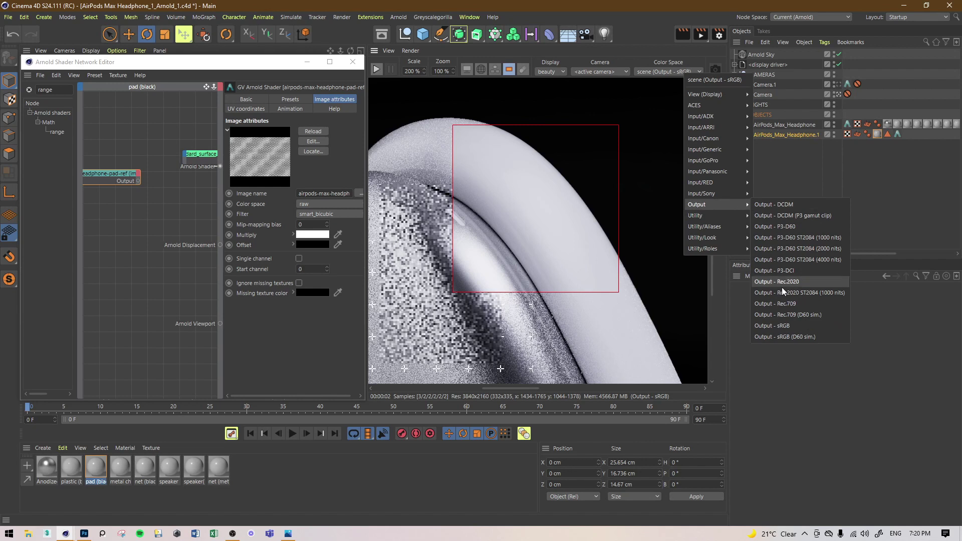
pyautogui.click(776, 326)
pyautogui.hotkey('ctrl', 's')
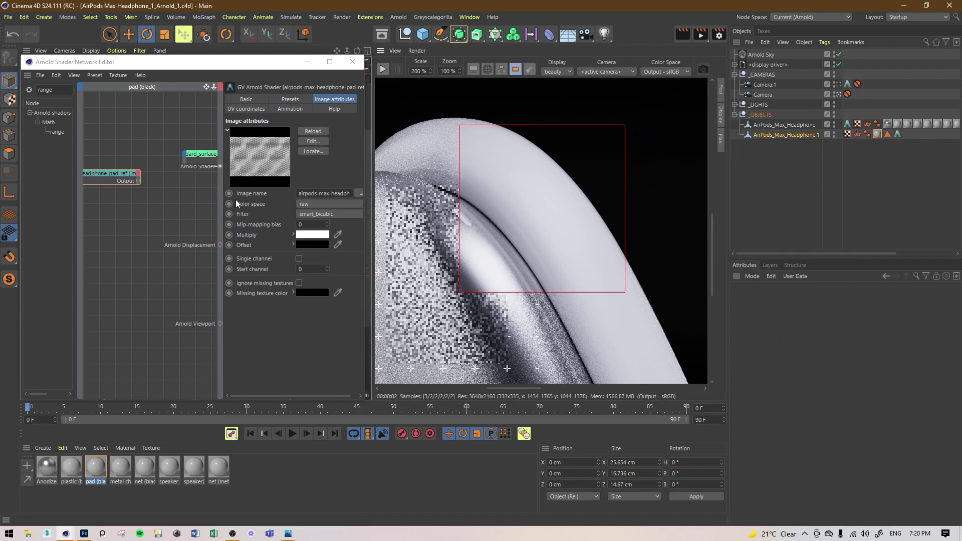
# Reposition the airpods-max-headphone-pad-ref image node in the network and set its color space to Utility - Raw
pyautogui.moveTo(125, 177); pyautogui.dragTo(159, 182)
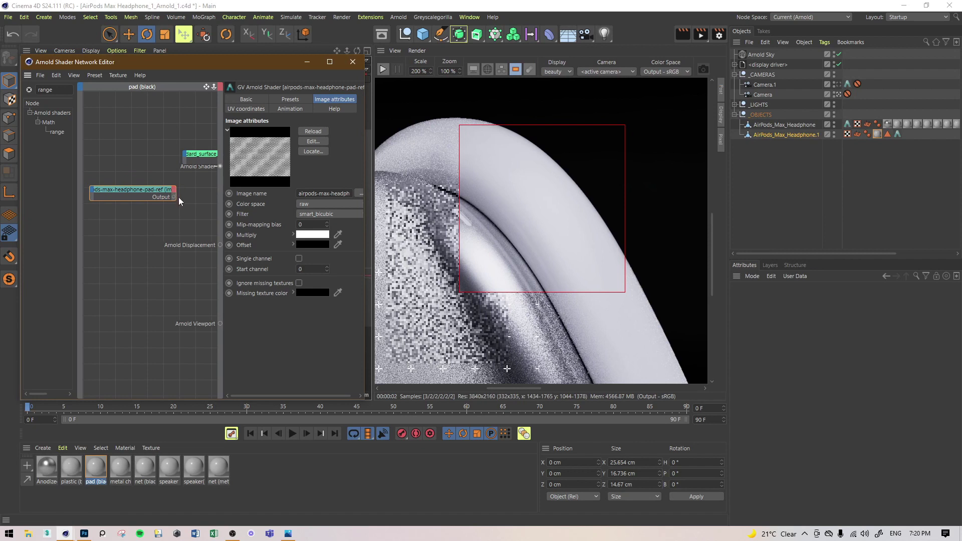
pyautogui.moveTo(178, 192); pyautogui.dragTo(210, 217)
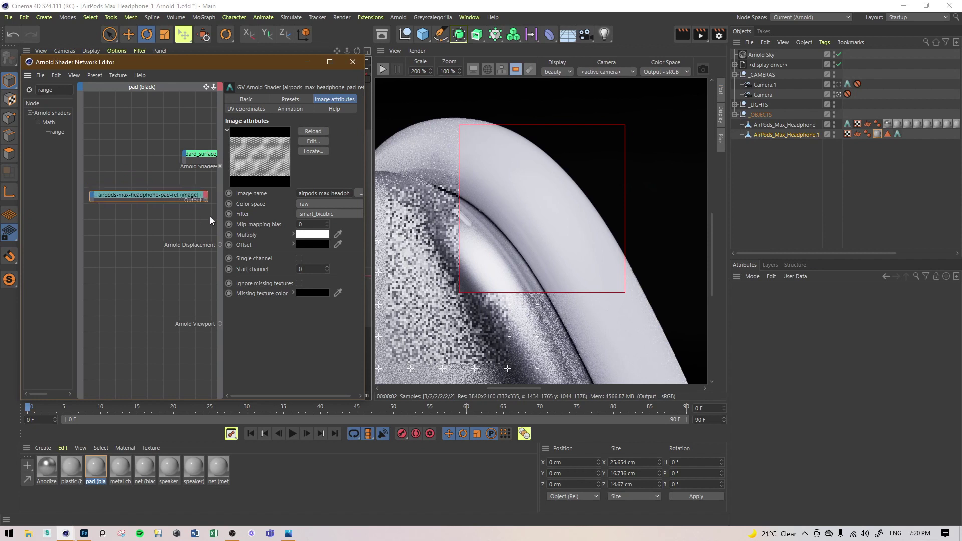
pyautogui.keyDown('alt'); pyautogui.moveTo(170, 162); pyautogui.dragTo(124, 162, button='middle'); pyautogui.keyUp('alt')
pyautogui.scroll(5, 171, 219)
pyautogui.scroll(-5, 173, 228)
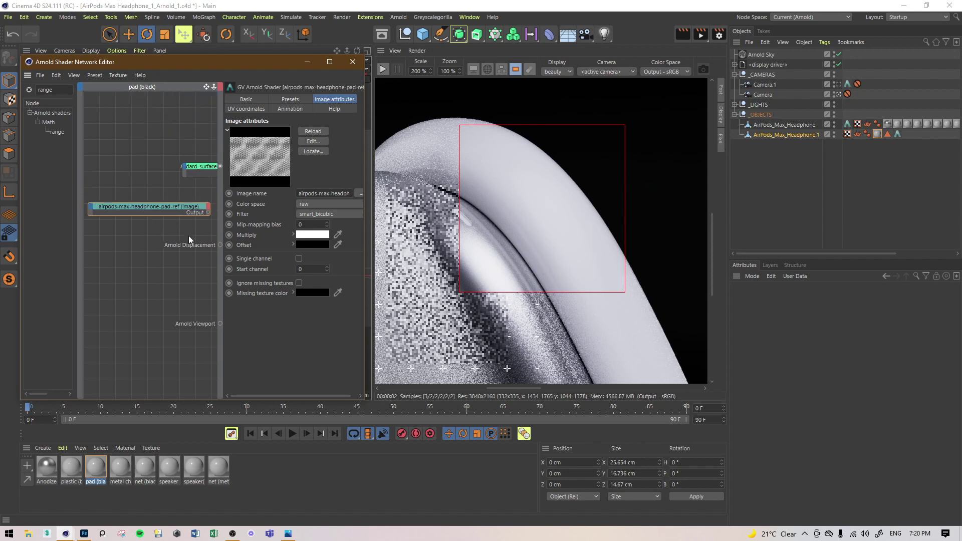
pyautogui.click(311, 204)
pyautogui.moveTo(333, 392)
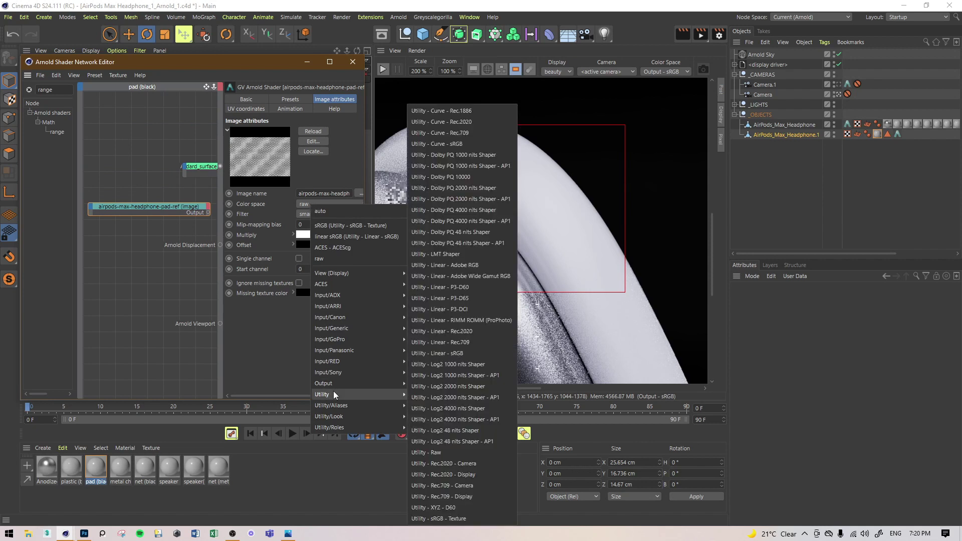
pyautogui.click(438, 453)
pyautogui.scroll(2, 145, 181)
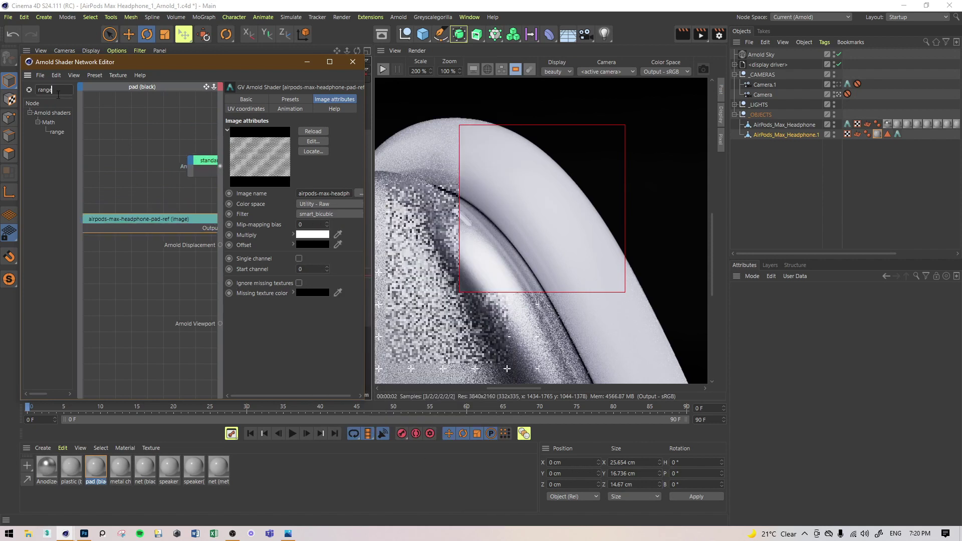
# Add a bump2d node to the pad (black) network and connect its output to the standard surface's Normal input
pyautogui.press('BackSpace')
pyautogui.moveTo(60, 132); pyautogui.dragTo(133, 173)
pyautogui.moveTo(180, 200); pyautogui.dragTo(191, 160)
pyautogui.moveTo(202, 166)
pyautogui.moveTo(232, 254)
pyautogui.click(273, 265)
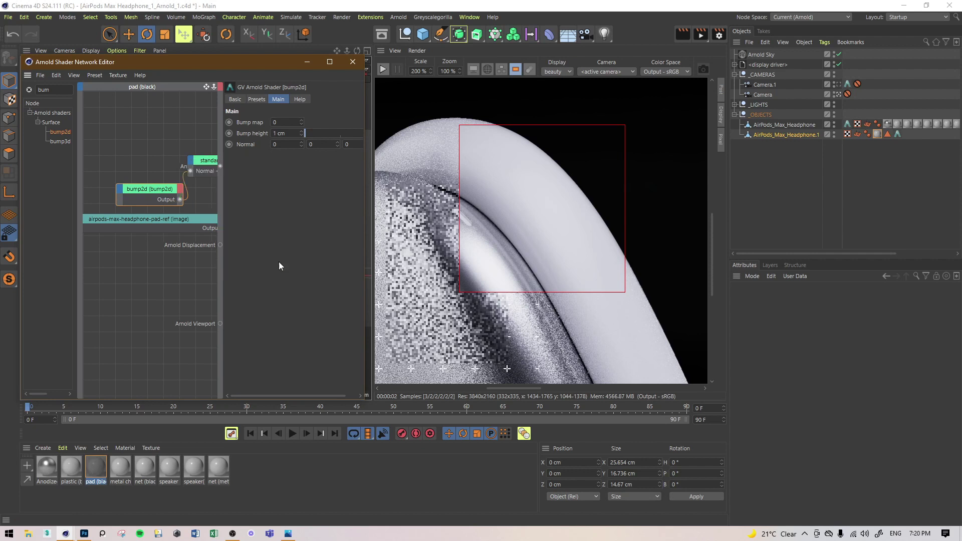
# Connect the pad reference image to the bump2d node's Bump map input and restart the live render
pyautogui.moveTo(152, 228); pyautogui.dragTo(123, 191)
pyautogui.moveTo(134, 196)
pyautogui.click(164, 197)
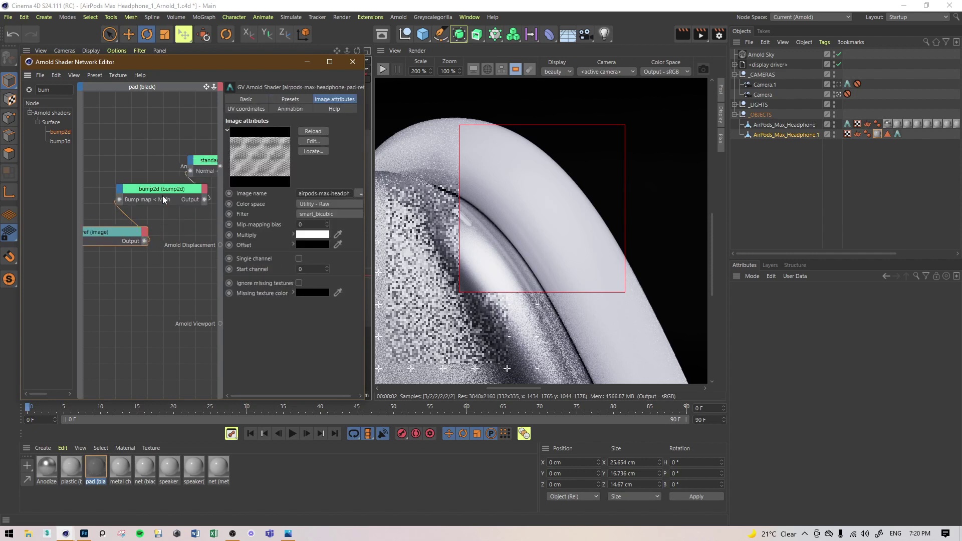
pyautogui.click(383, 69)
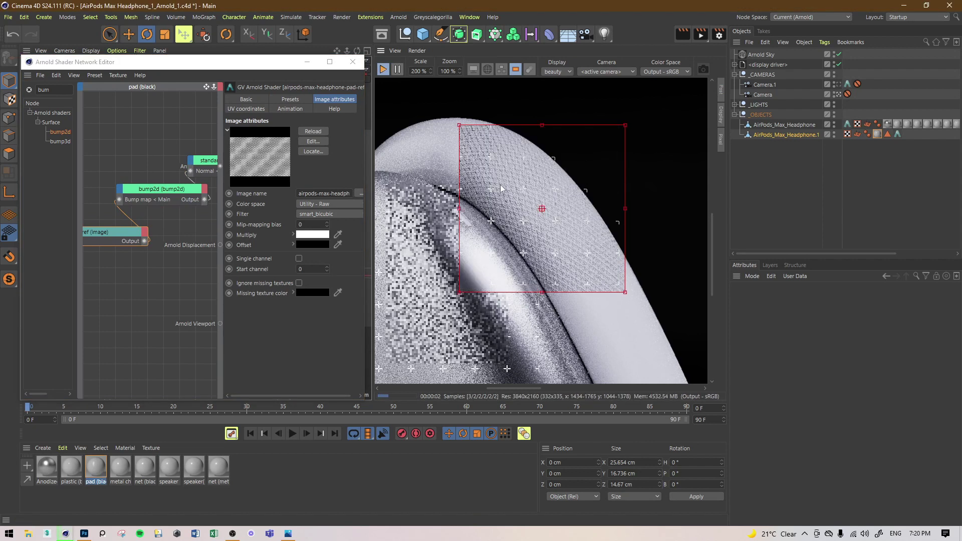
# Select the pad material's standard_surface_01 node to show its Main settings
pyautogui.click(203, 166)
pyautogui.moveTo(193, 138); pyautogui.dragTo(167, 135, button='middle')
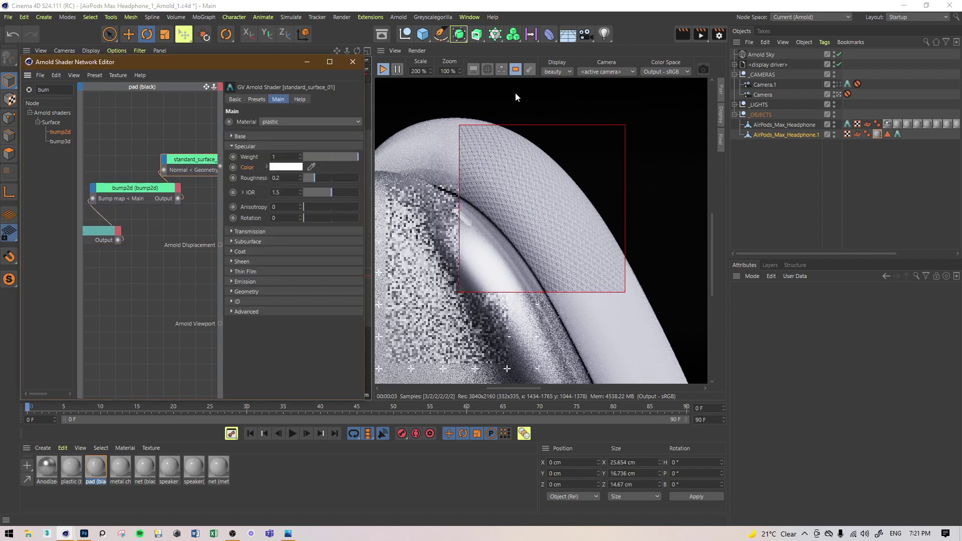
# Re-render a region over the ear cushion's upper curve in the Arnold preview to examine the mesh bump pattern
pyautogui.moveTo(520, 88); pyautogui.dragTo(395, 245)
pyautogui.moveTo(430, 205); pyautogui.dragTo(475, 227, button='middle')
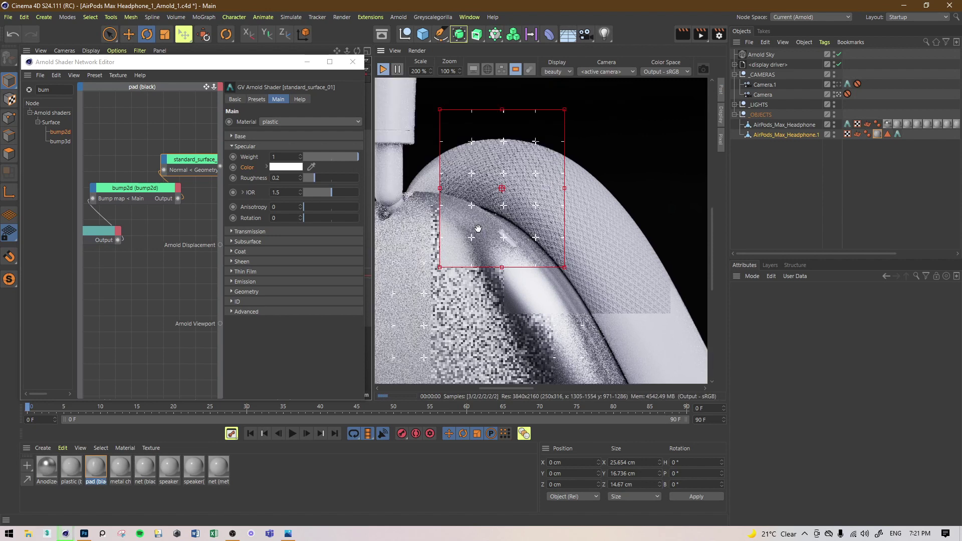
pyautogui.click(516, 73)
pyautogui.click(516, 72)
pyautogui.moveTo(567, 218); pyautogui.dragTo(519, 204, button='middle')
pyautogui.moveTo(647, 129); pyautogui.dragTo(457, 362)
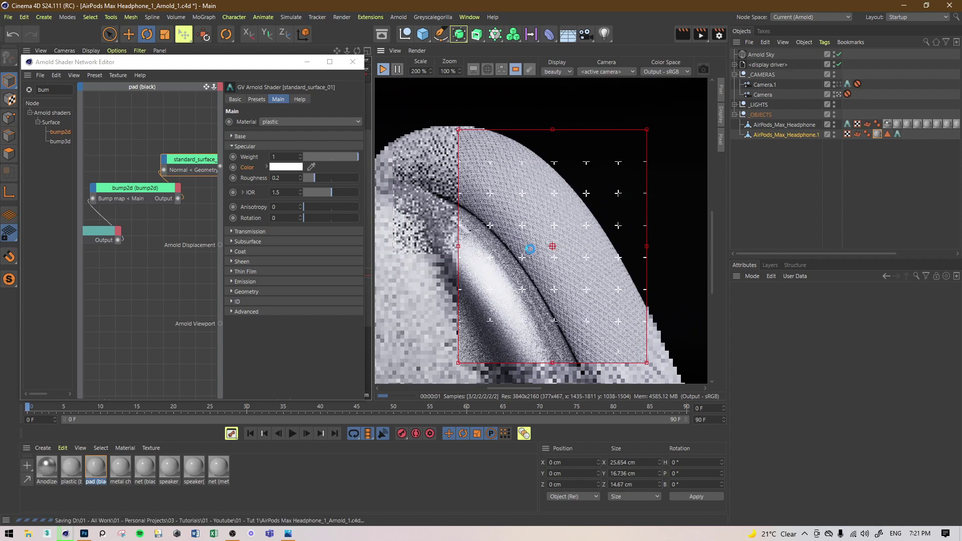
pyautogui.scroll(1, 547, 223)
pyautogui.moveTo(594, 291); pyautogui.dragTo(576, 270, button='middle')
pyautogui.scroll(-1, 576, 271)
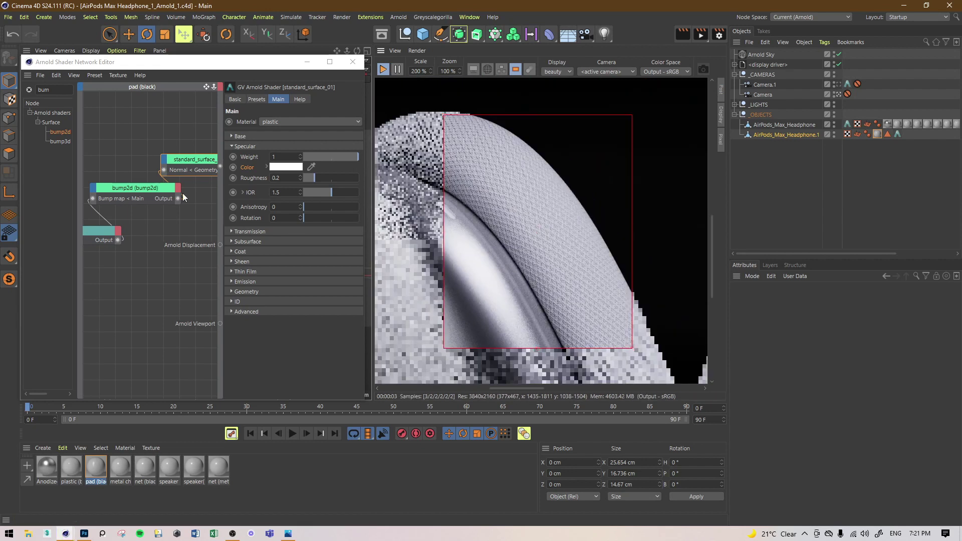
# Set the bump height of the pad material's bump2d node to 0.1 cm
pyautogui.click(135, 188)
pyautogui.click(288, 123)
pyautogui.write('0.1')
pyautogui.press('Return')
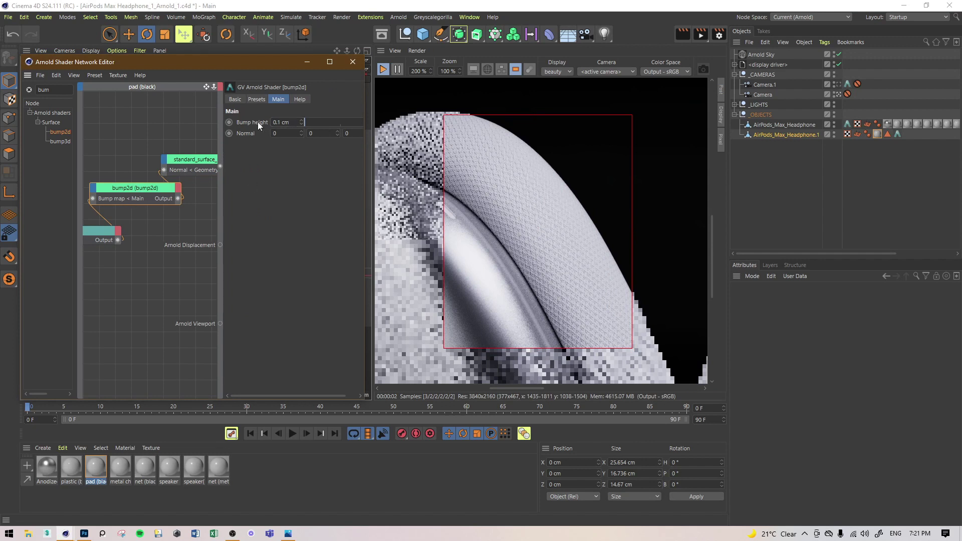
pyautogui.click(293, 123)
# Try a sheen of 1 on the pad's standard_surface_01 shader and return it to 0
pyautogui.click(191, 159)
pyautogui.moveTo(207, 87); pyautogui.dragTo(178, 96)
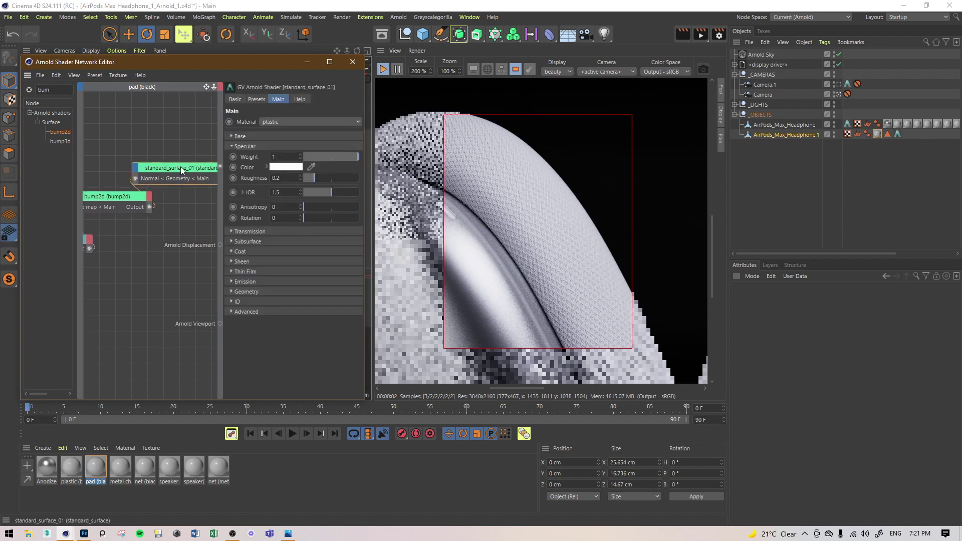
pyautogui.click(243, 262)
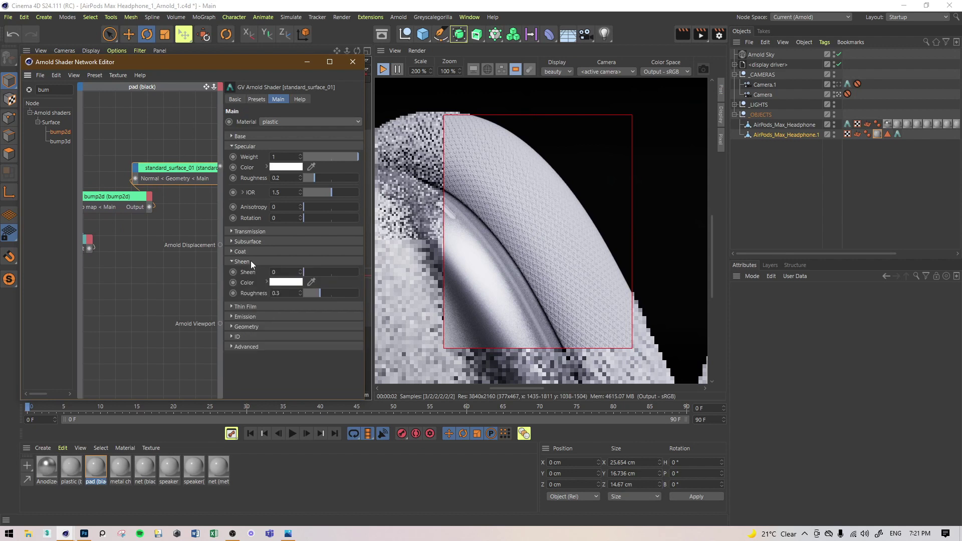
pyautogui.moveTo(305, 272); pyautogui.dragTo(402, 270)
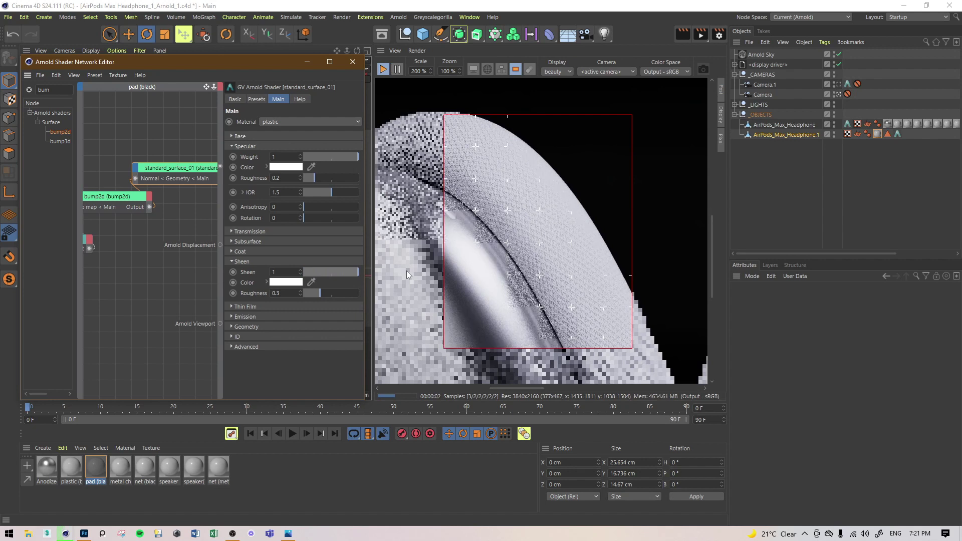
pyautogui.moveTo(340, 271); pyautogui.dragTo(283, 272)
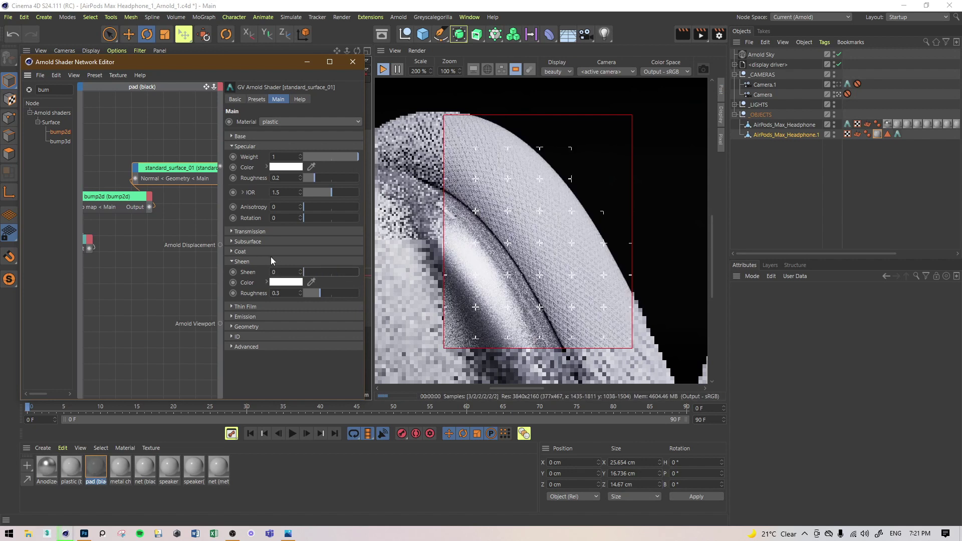
pyautogui.click(258, 261)
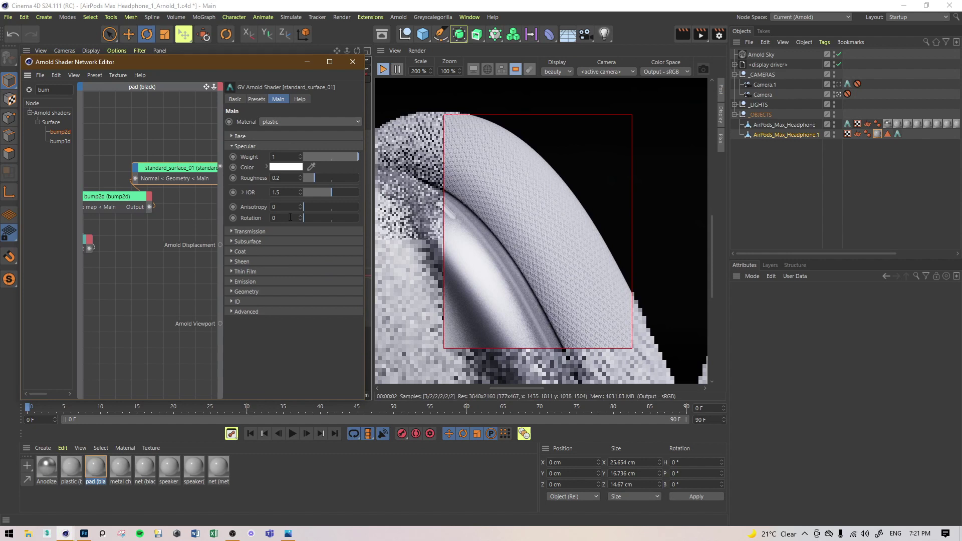
pyautogui.click(285, 167)
pyautogui.moveTo(310, 132); pyautogui.dragTo(281, 129)
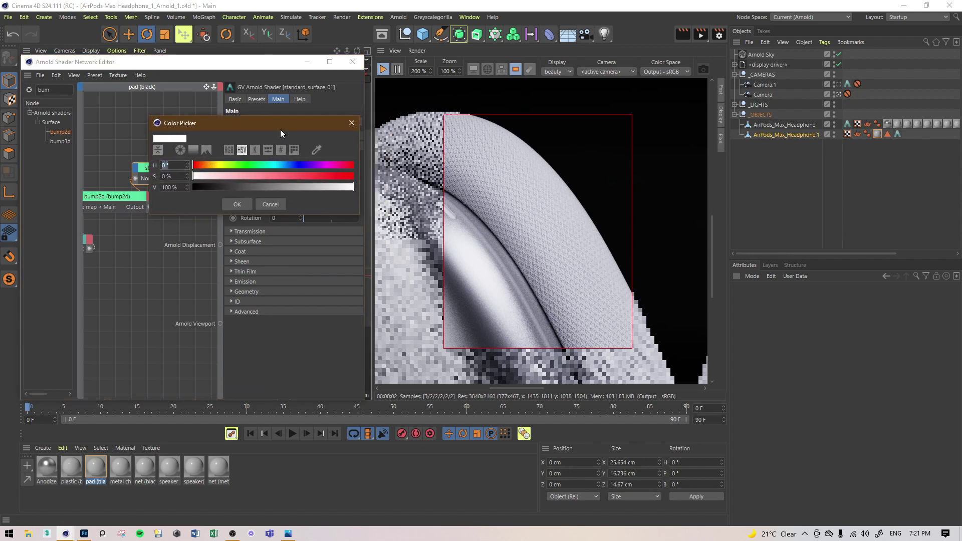
pyautogui.click(299, 186)
pyautogui.click(281, 207)
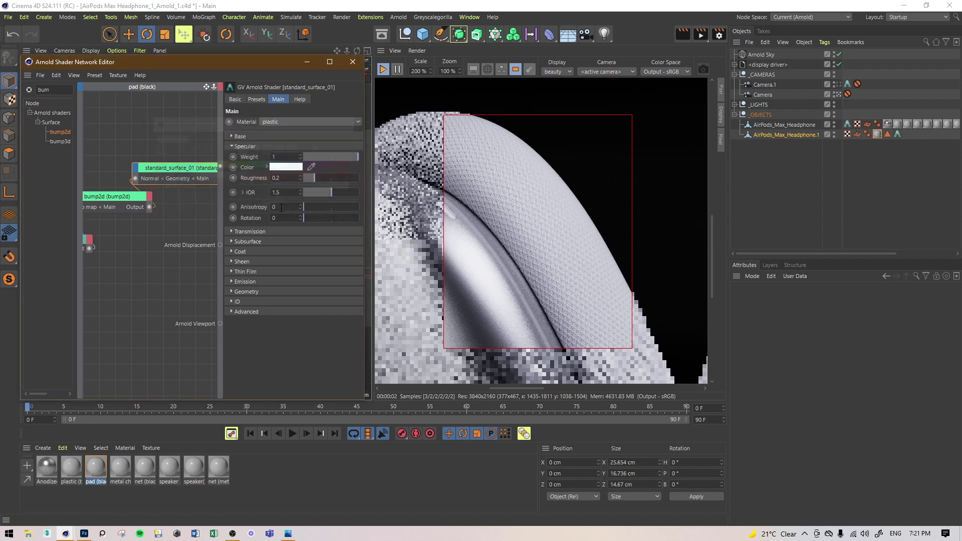
pyautogui.click(62, 92)
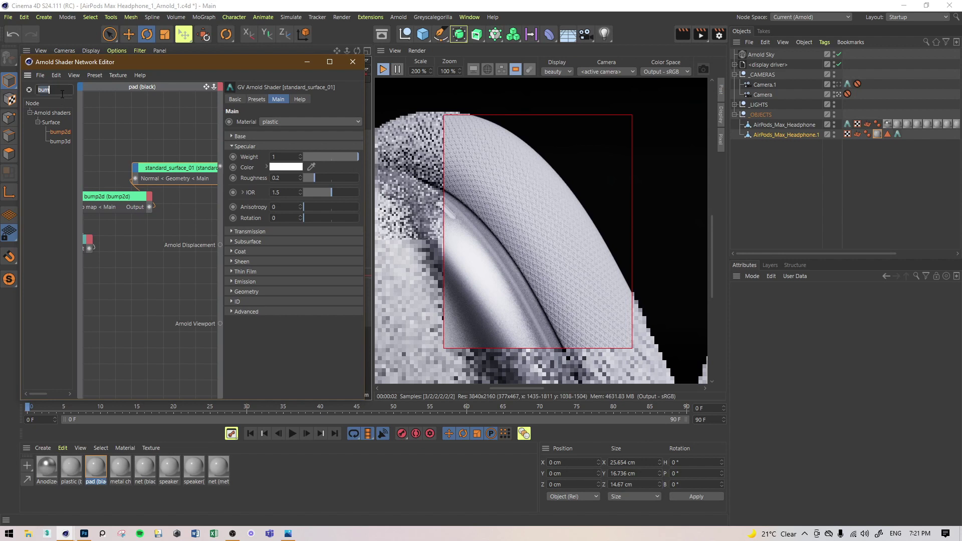
# Darken the specular color of the pad's standard surface to a grey with 66% value, and save the project
pyautogui.click(286, 167)
pyautogui.moveTo(226, 123); pyautogui.dragTo(143, 215)
pyautogui.click(124, 280)
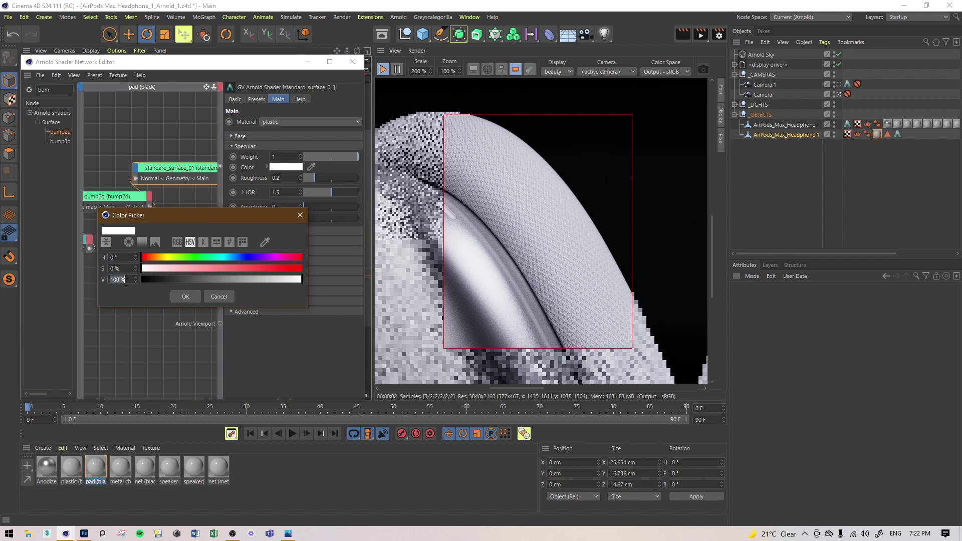
pyautogui.click(263, 279)
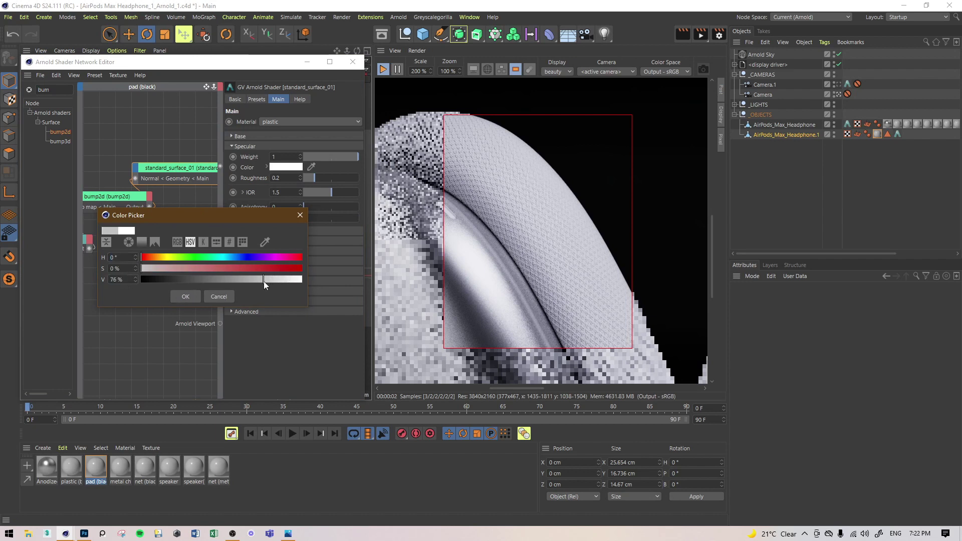
pyautogui.moveTo(255, 281)
pyautogui.mouseDown()
pyautogui.moveTo(138, 280)
pyautogui.moveTo(260, 281)
pyautogui.mouseUp()
pyautogui.moveTo(261, 284); pyautogui.dragTo(255, 284)
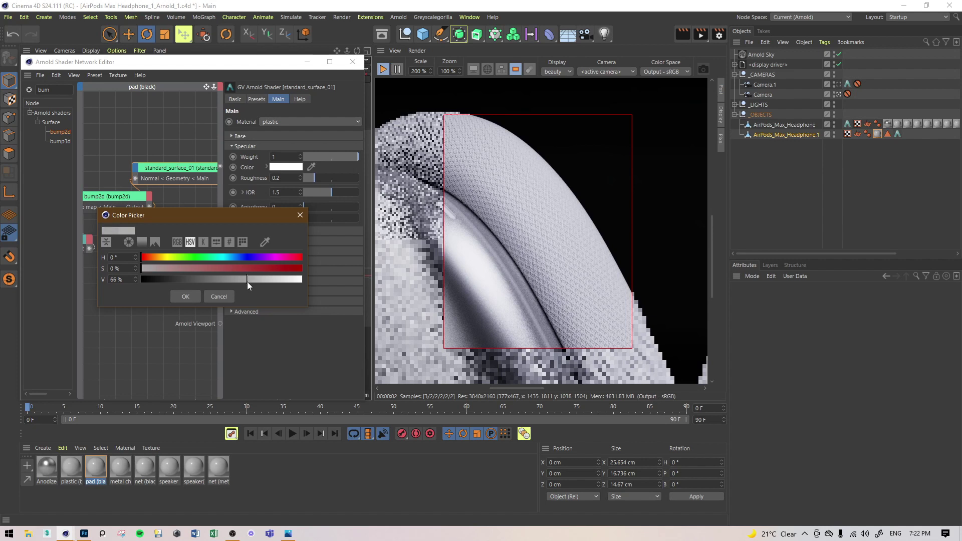
pyautogui.click(187, 296)
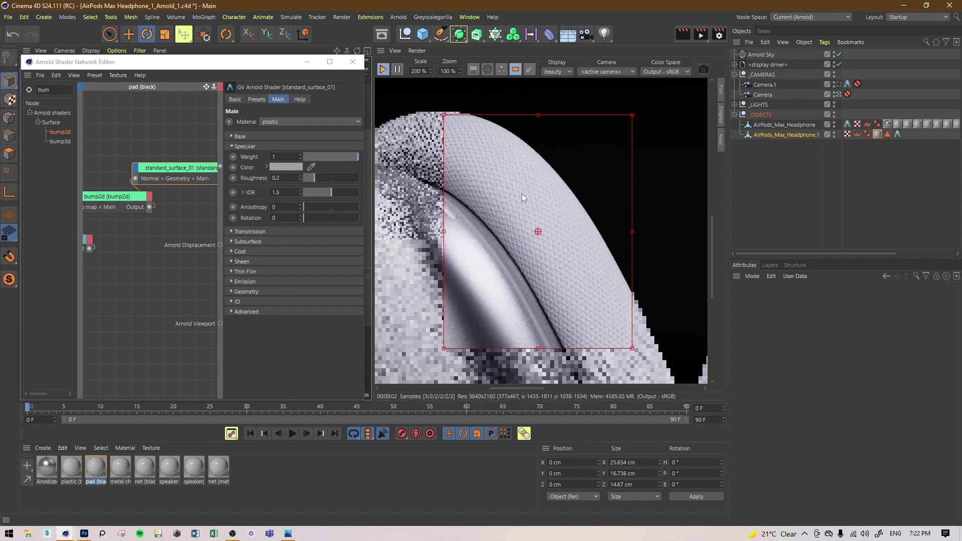
pyautogui.hotkey('ctrl', 's')
# Render a region over the top of the other ear cushion to examine its mesh texture
pyautogui.moveTo(522, 193); pyautogui.dragTo(463, 97, button='middle')
pyautogui.moveTo(643, 207); pyautogui.dragTo(450, 317, button='middle')
pyautogui.moveTo(591, 219); pyautogui.dragTo(388, 234, button='middle')
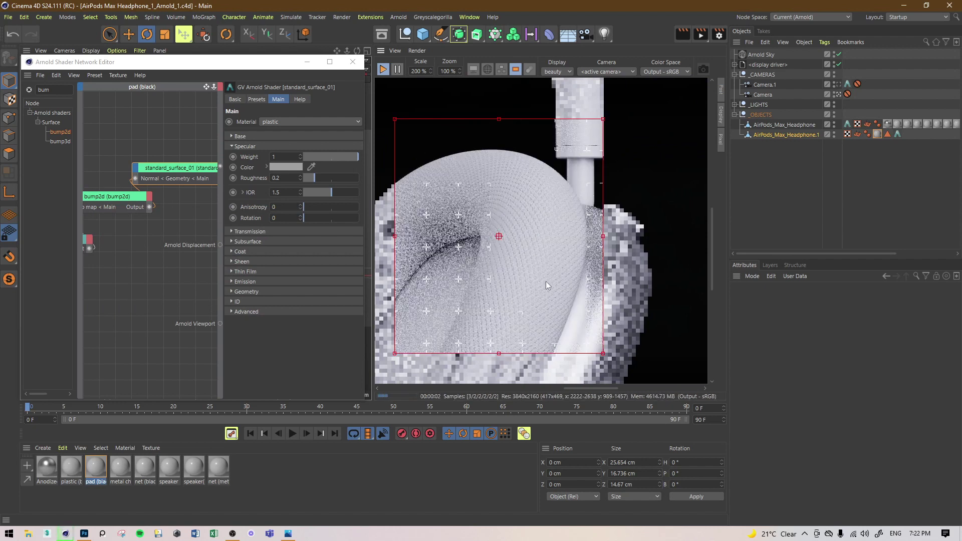
pyautogui.moveTo(490, 242); pyautogui.dragTo(501, 216, button='middle')
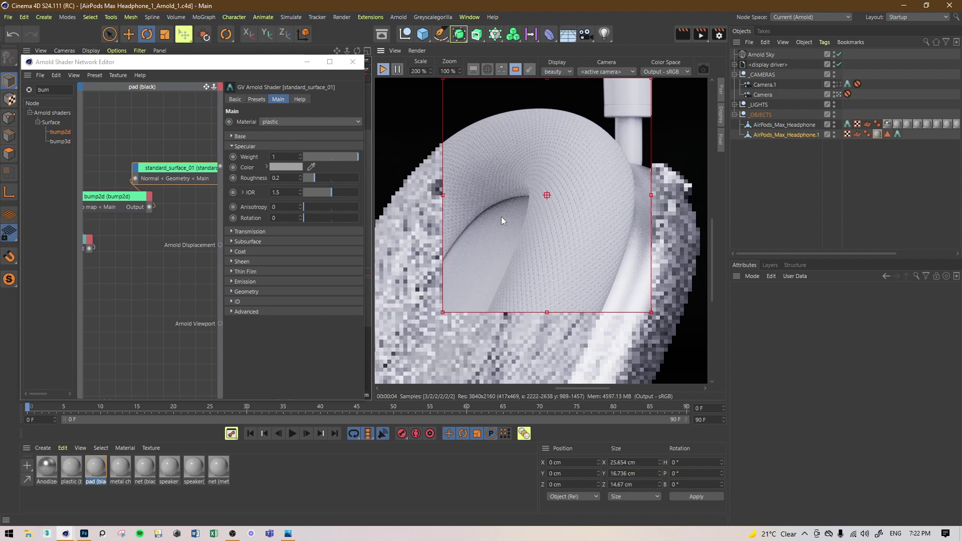
# Add a displacement node feeding Arnold Displacement and connect the pad reference image's output to its Displacement input
pyautogui.moveTo(122, 238); pyautogui.dragTo(184, 233, button='middle')
pyautogui.doubleClick(60, 89)
pyautogui.press('BackSpace')
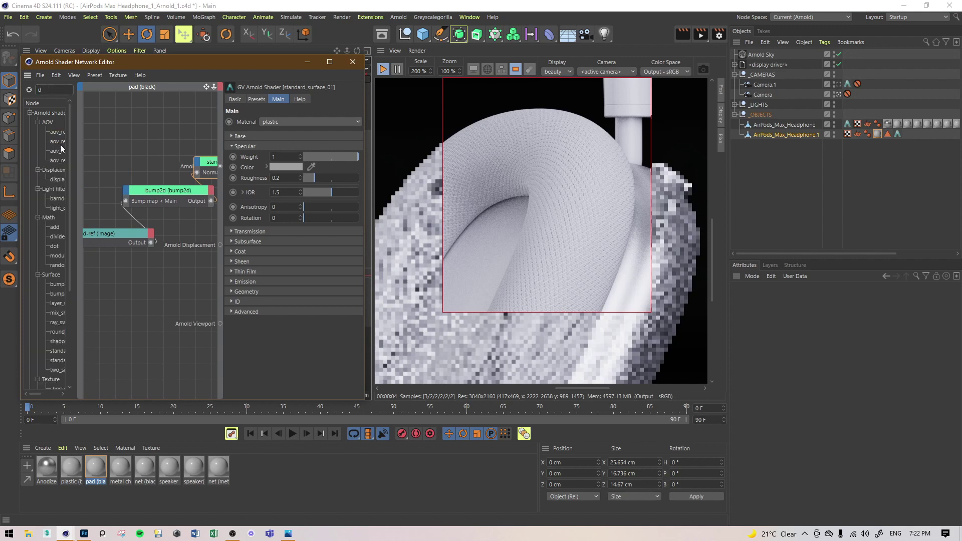
pyautogui.write('dis')
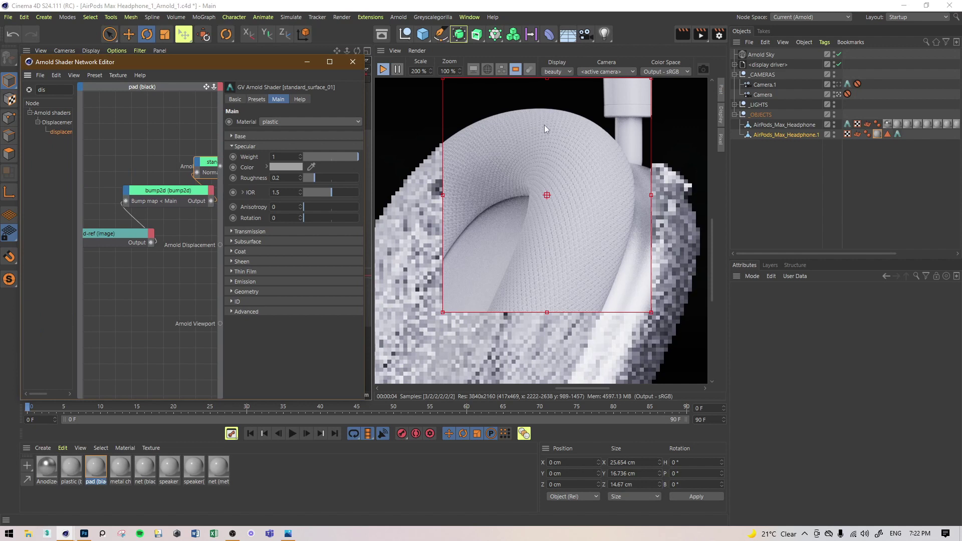
pyautogui.moveTo(61, 132); pyautogui.dragTo(108, 267)
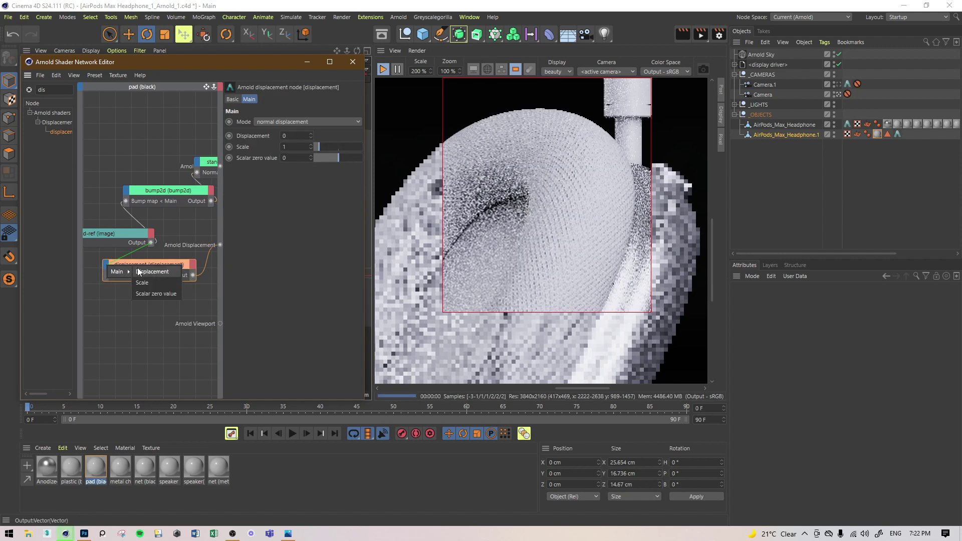
pyautogui.click(138, 271)
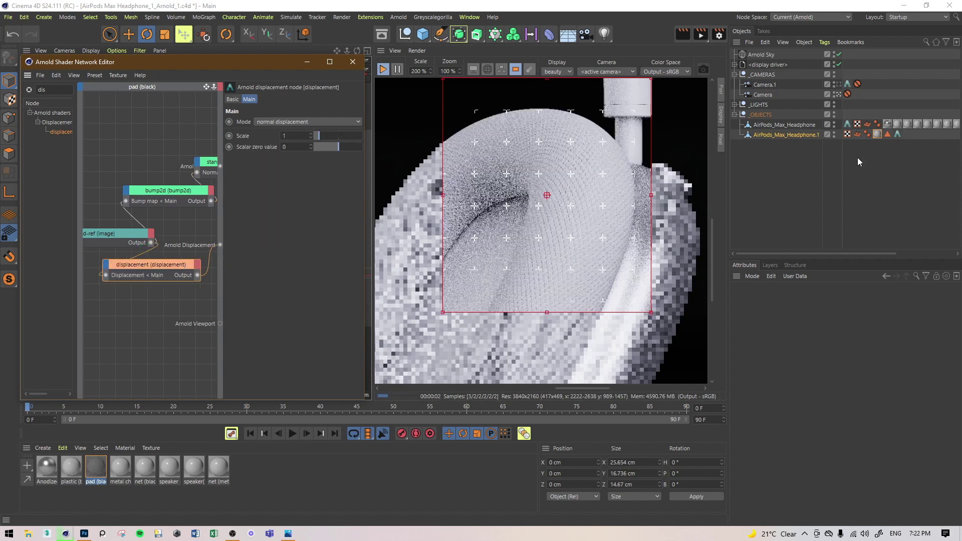
# Set the displacement height to 1 cm and bounds padding to 100 cm in the Arnold tag of AirPods_Max_Headphone.1
pyautogui.click(898, 134)
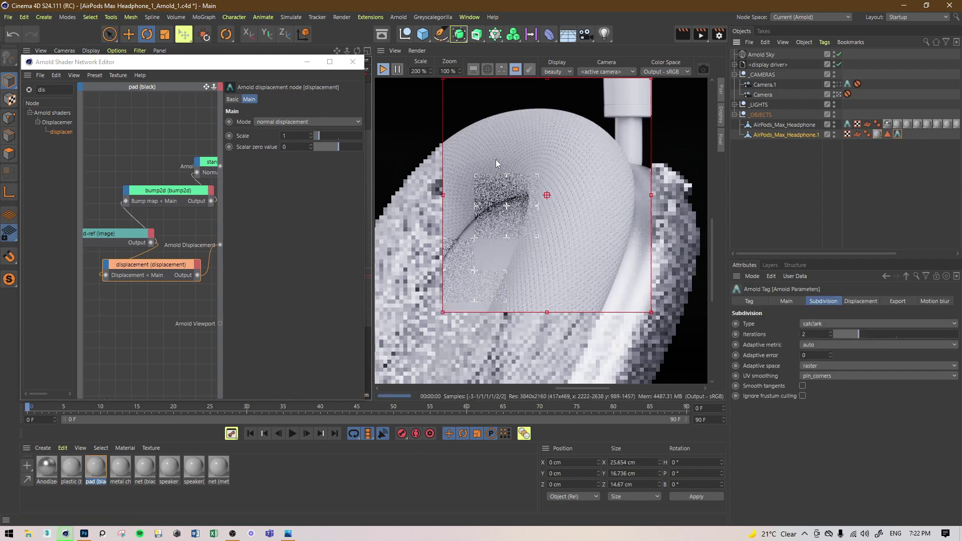
pyautogui.click(860, 301)
pyautogui.click(802, 324)
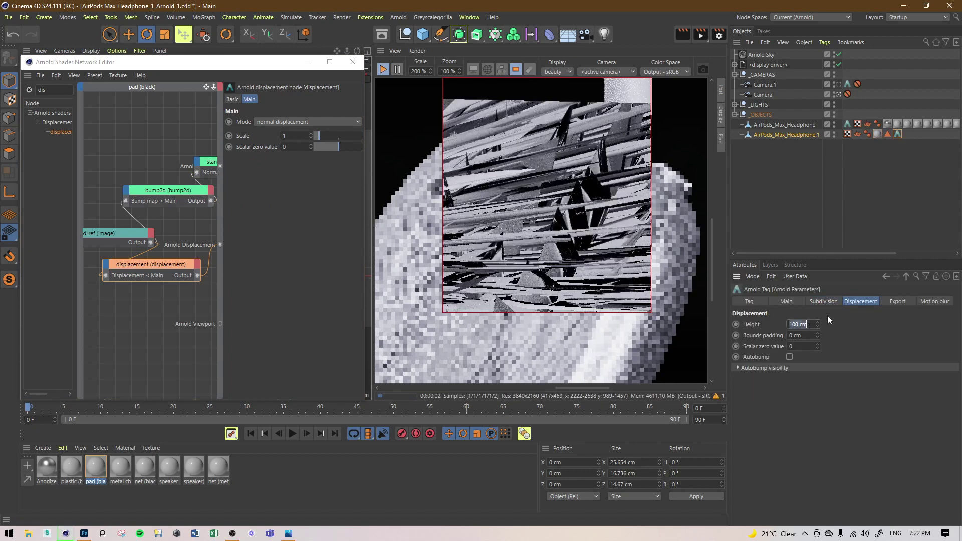
pyautogui.write('1')
pyautogui.press('Return')
pyautogui.click(811, 335)
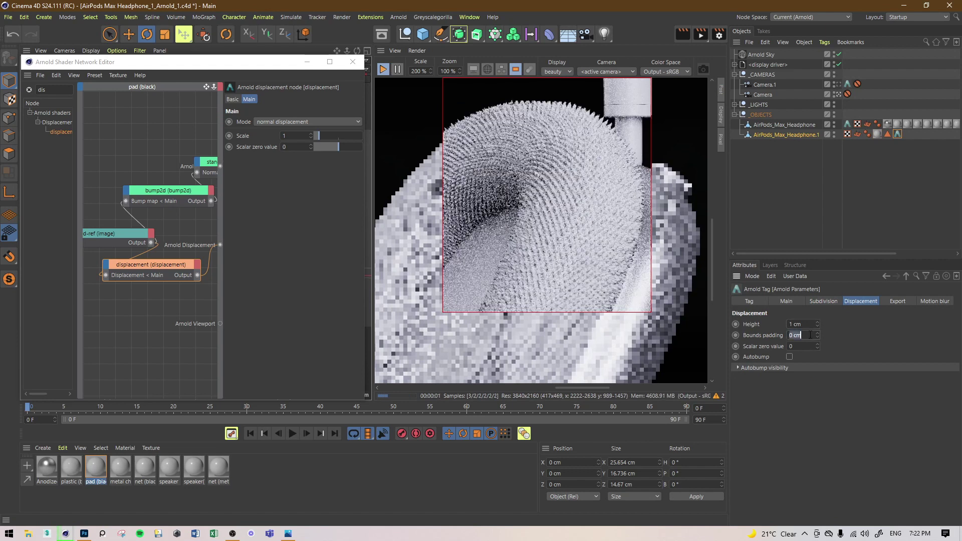
pyautogui.write('100')
pyautogui.press('Return')
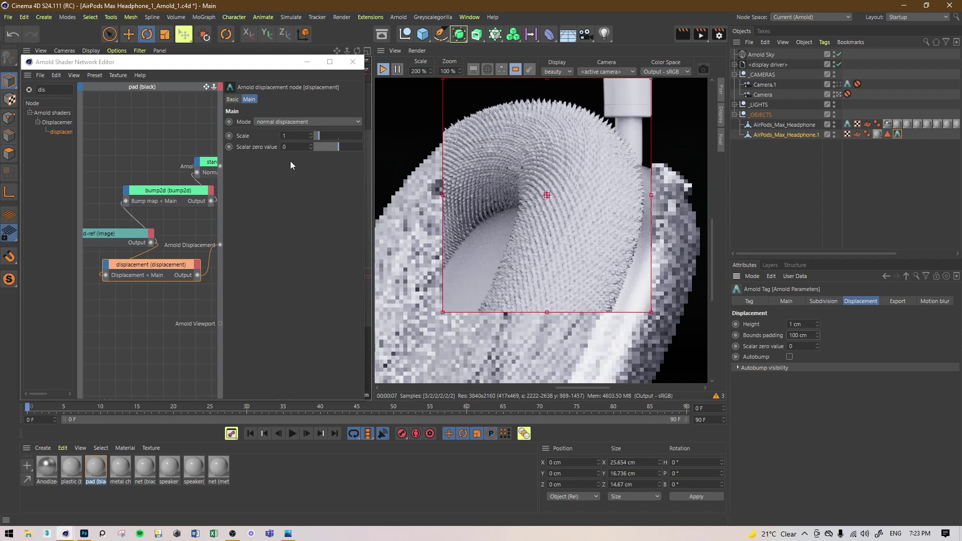
# Set the displacement node's scale to 0.1
pyautogui.click(299, 137)
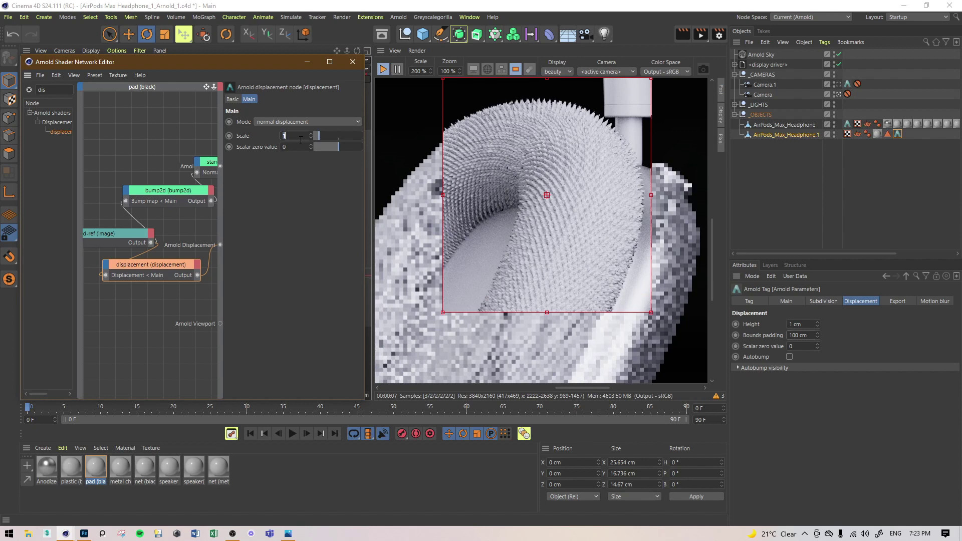
pyautogui.write('0.1')
pyautogui.press('Return')
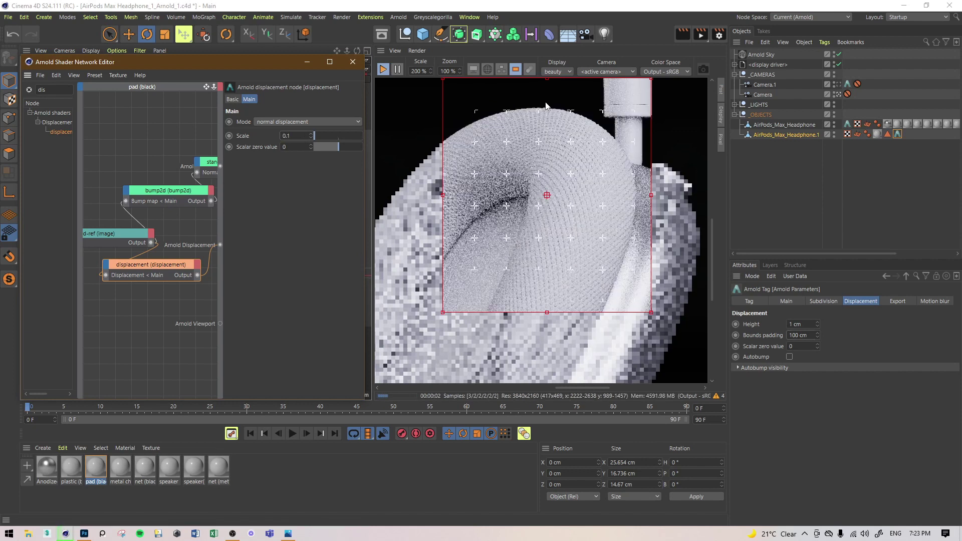
pyautogui.doubleClick(298, 138)
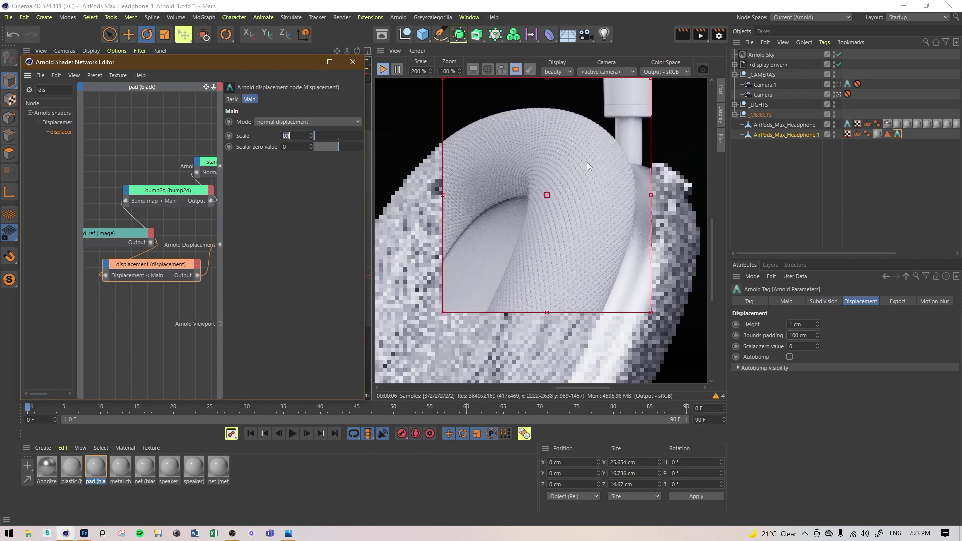
# Minimize the shader network editor and examine the displaced ear cushions from a free viewpoint in the viewport
pyautogui.click(307, 62)
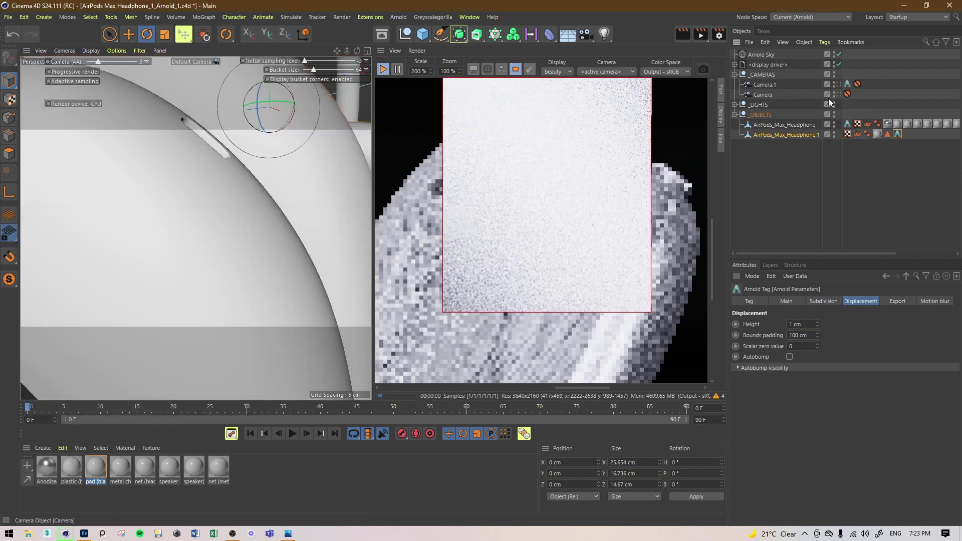
pyautogui.scroll(-5, 243, 246)
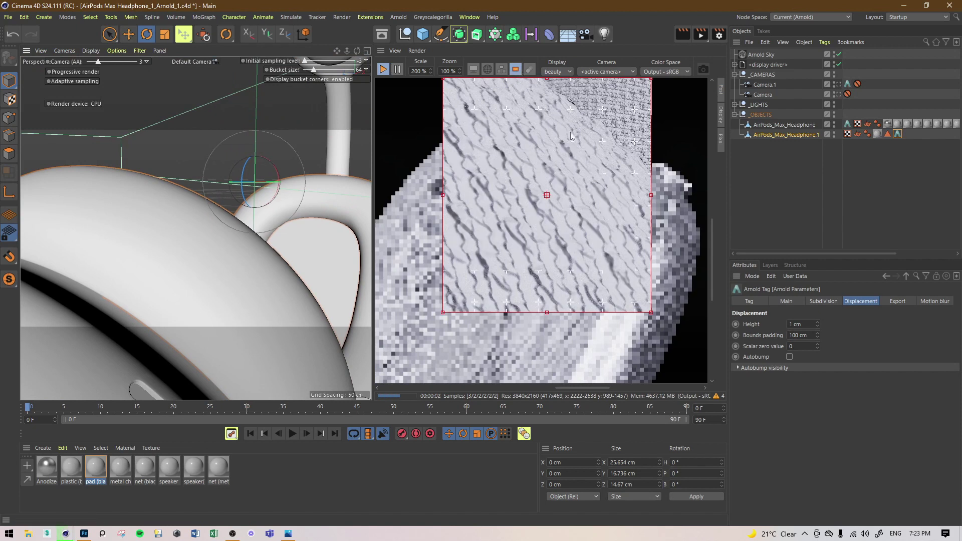
pyautogui.scroll(-1, 517, 189)
pyautogui.scroll(1, 519, 158)
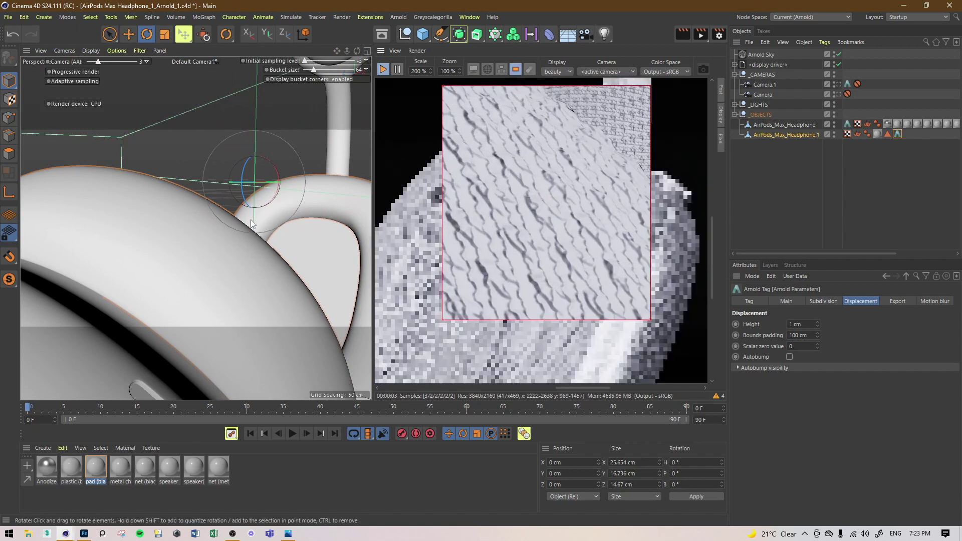
pyautogui.press('s')
pyautogui.keyDown('alt'); pyautogui.moveTo(215, 232); pyautogui.dragTo(102, 218); pyautogui.keyUp('alt')
pyautogui.scroll(2, 114, 220)
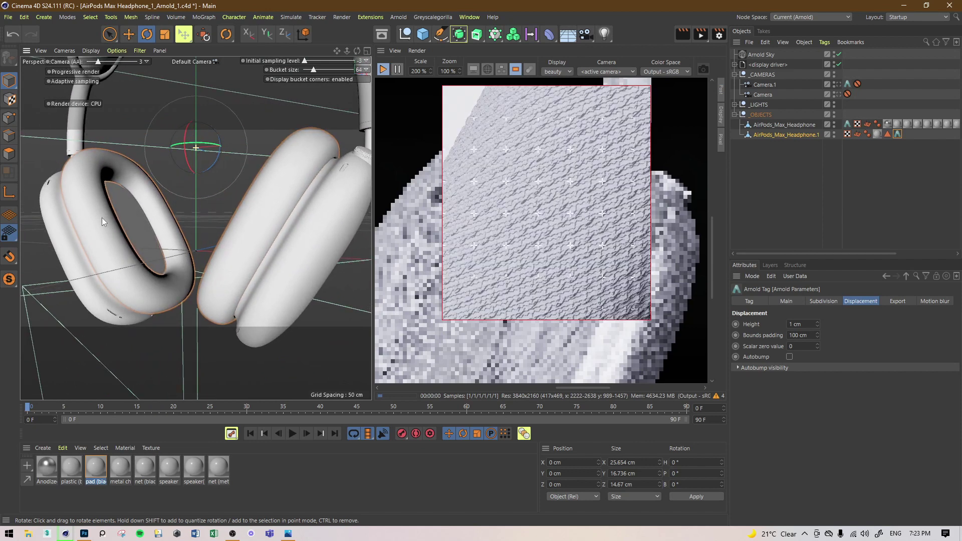
# Return the viewport to the Camera view and reopen the pad (black) material's shader network
pyautogui.click(838, 94)
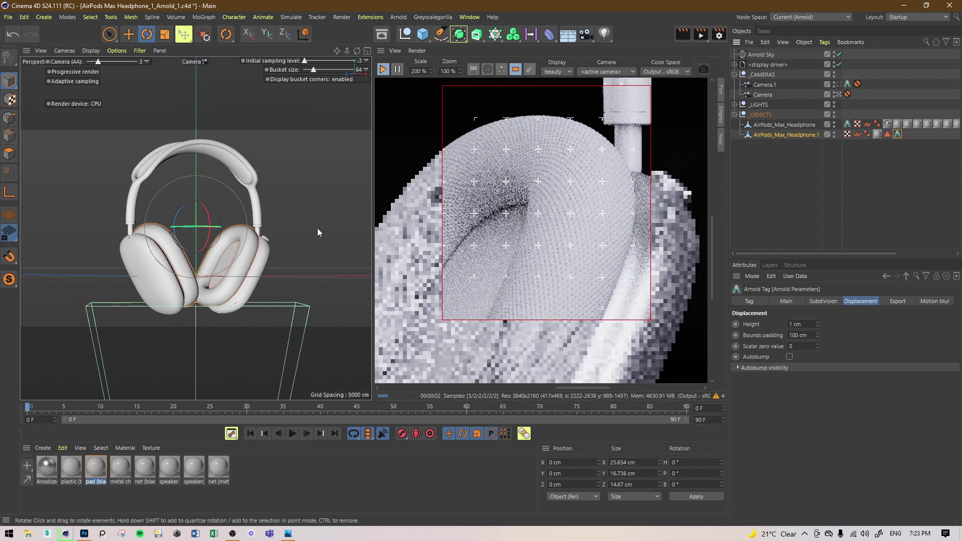
pyautogui.doubleClick(95, 467)
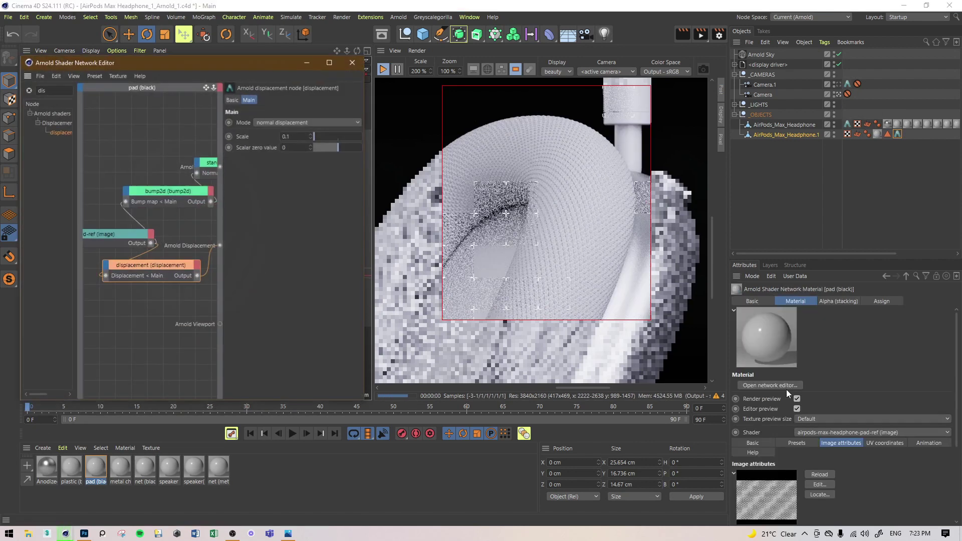
# Set the displacement node's scale to 0.2 and render a region over the ear cushion's upper edge
pyautogui.press('BackSpace')
pyautogui.write('2')
pyautogui.press('Return')
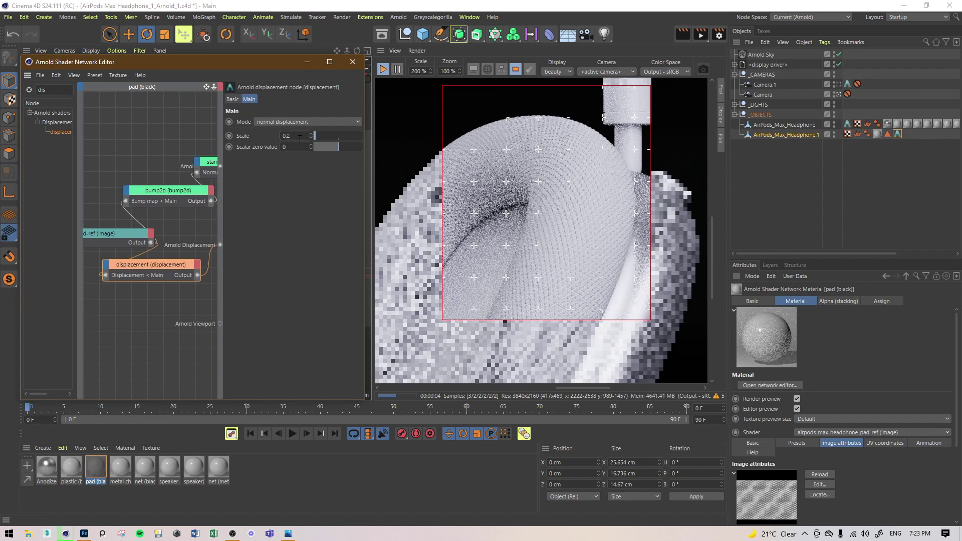
pyautogui.click(898, 134)
pyautogui.moveTo(584, 88); pyautogui.dragTo(455, 159)
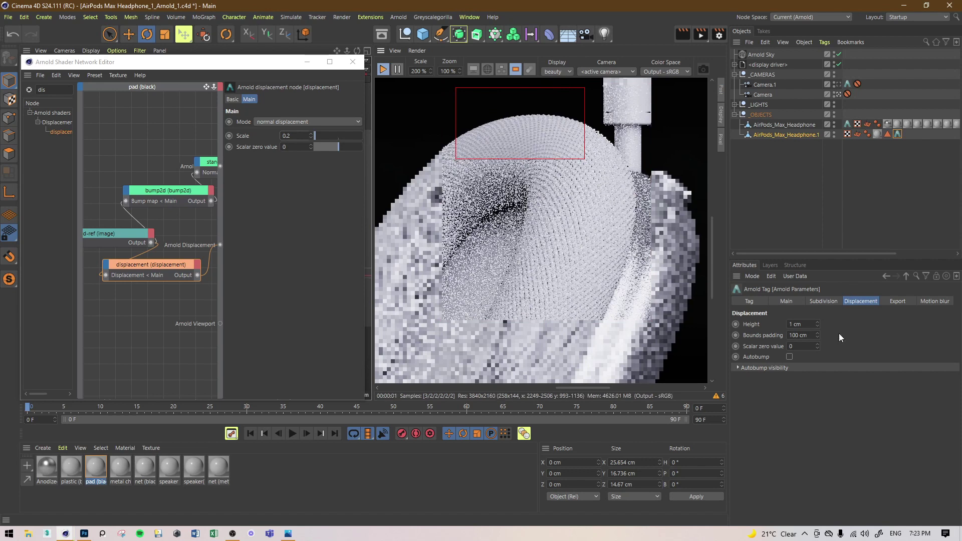
# Check the subdivision settings in the cushion object's Arnold tag and save the project
pyautogui.click(825, 301)
pyautogui.scroll(1, 832, 335)
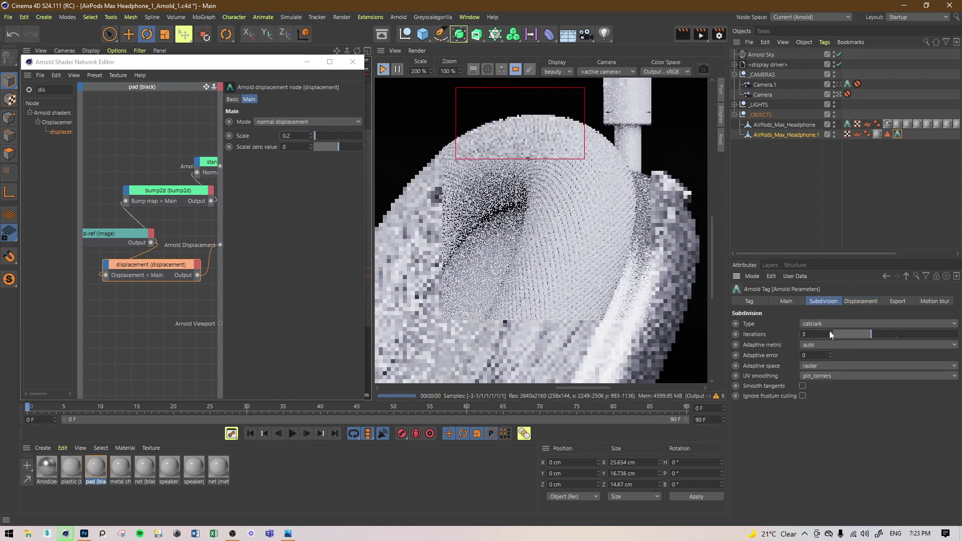
pyautogui.hotkey('ctrl', 's')
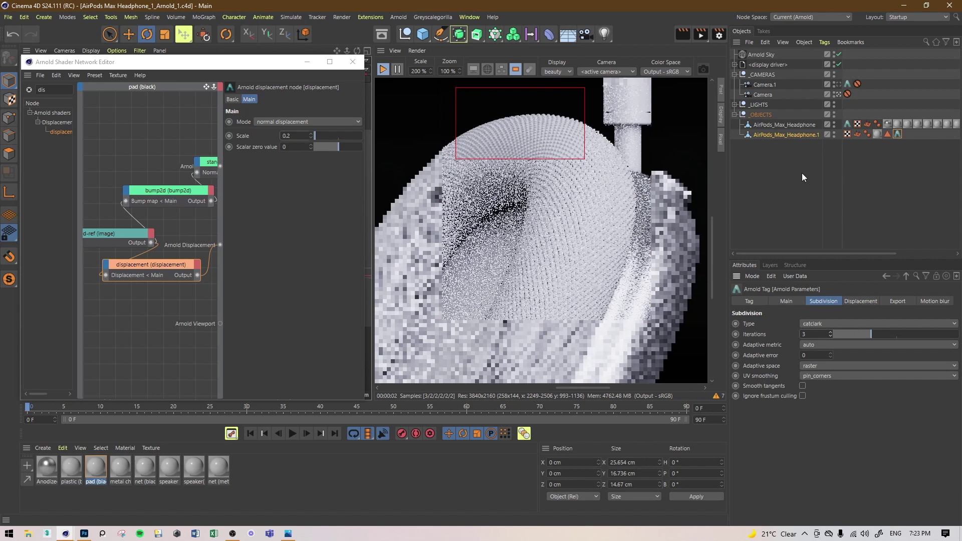
pyautogui.scroll(3, 490, 136)
pyautogui.scroll(-3, 492, 134)
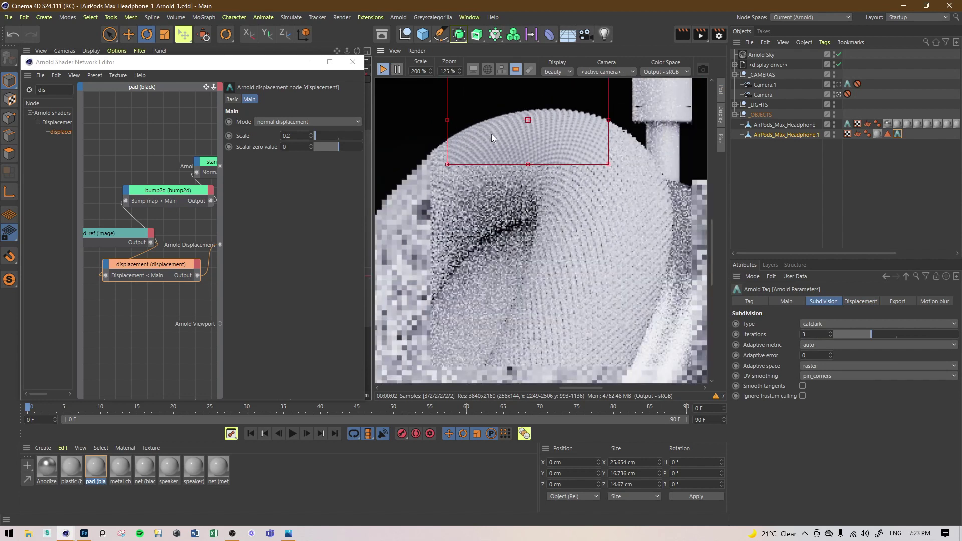
# Search the shader nodes for "inve" and add a complement node to the pad (black) network
pyautogui.click(56, 93)
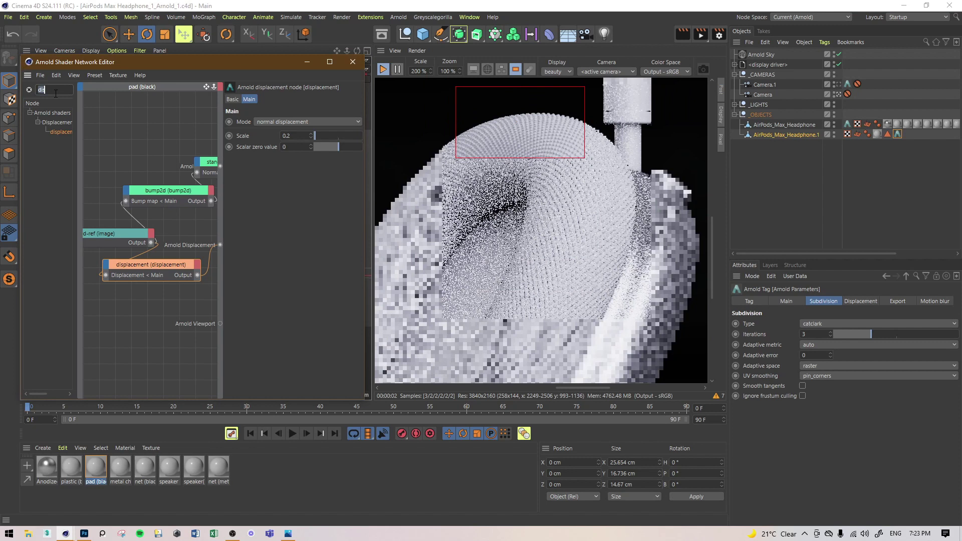
pyautogui.write('inve')
pyautogui.moveTo(74, 151); pyautogui.dragTo(50, 131)
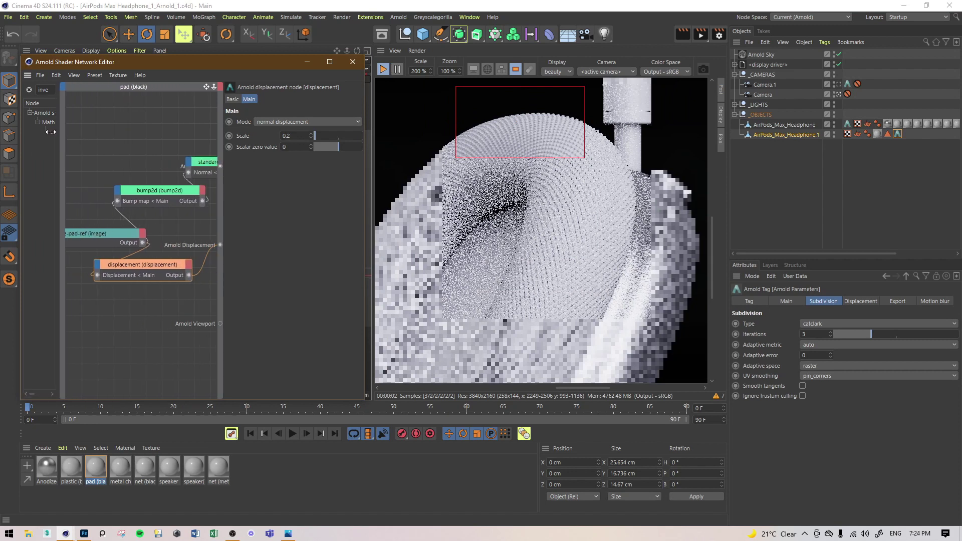
pyautogui.moveTo(105, 135); pyautogui.dragTo(181, 121, button='middle')
pyautogui.moveTo(186, 219); pyautogui.dragTo(45, 208)
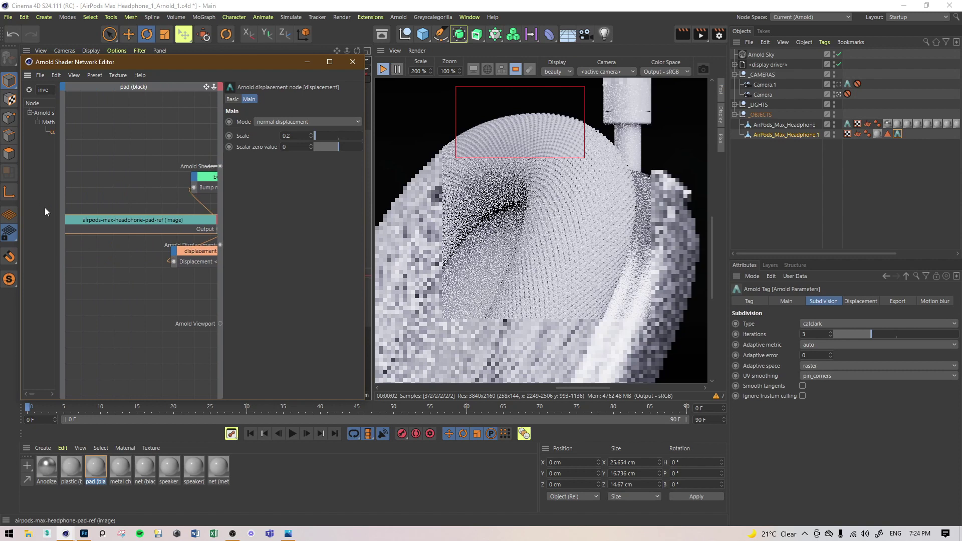
pyautogui.moveTo(140, 224); pyautogui.dragTo(74, 224)
pyautogui.moveTo(52, 134); pyautogui.dragTo(136, 180)
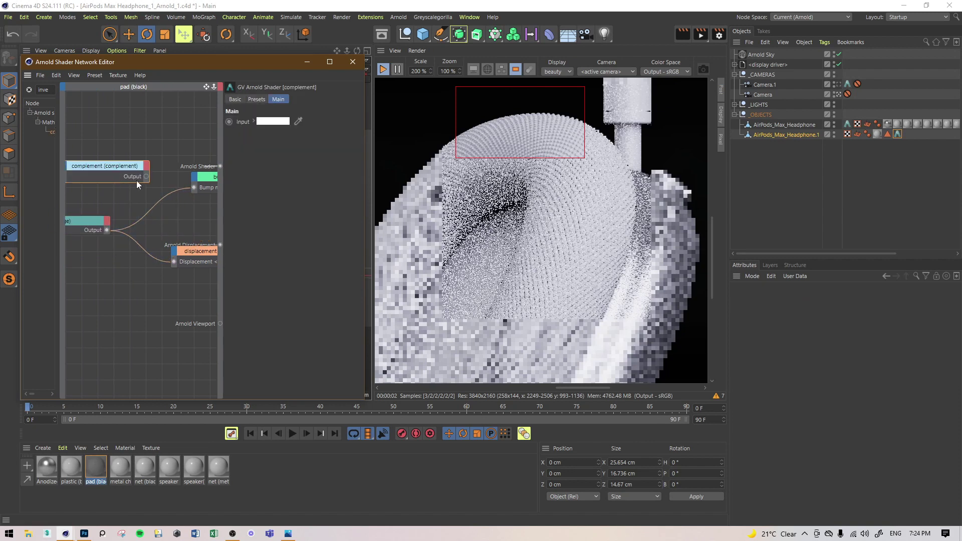
# Route the pad reference image through the complement node into the displacement node and render a region on the cushion beside the stem
pyautogui.moveTo(166, 250); pyautogui.dragTo(174, 262)
pyautogui.keyDown('alt'); pyautogui.moveTo(152, 205); pyautogui.dragTo(214, 205, button='middle'); pyautogui.keyUp('alt')
pyautogui.moveTo(128, 166); pyautogui.dragTo(128, 167)
pyautogui.click(165, 172)
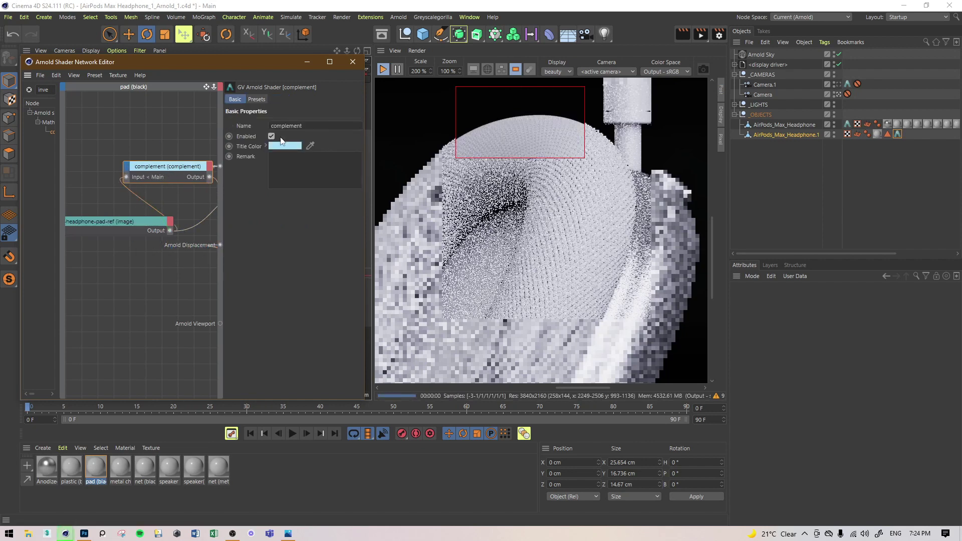
pyautogui.moveTo(627, 121); pyautogui.dragTo(528, 228)
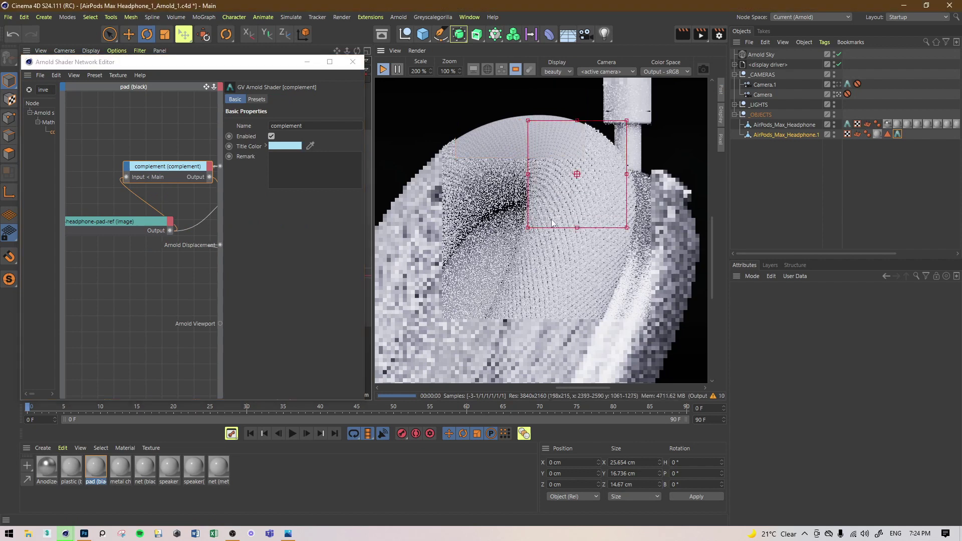
pyautogui.click(897, 134)
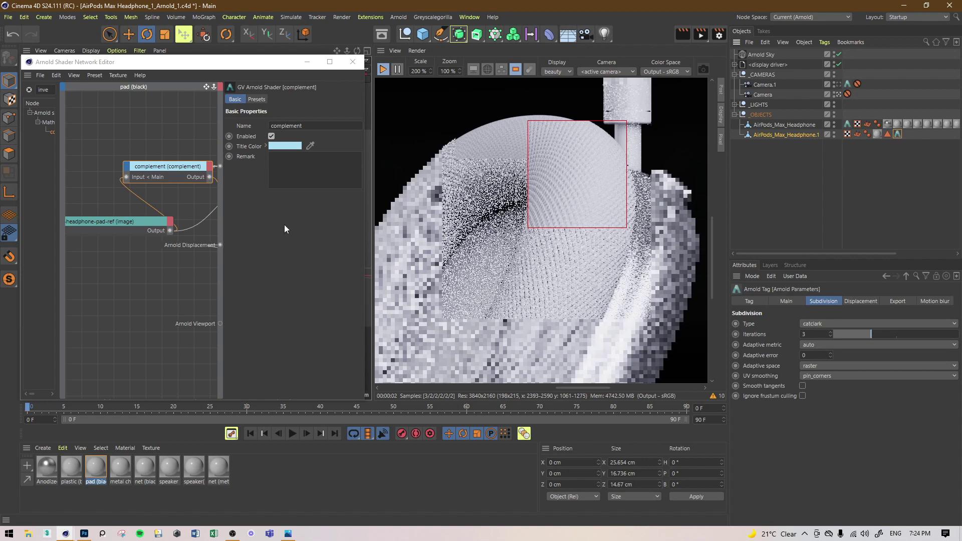
# Disconnect the displacement node from the Arnold Displacement output and set the Arnold tag's displacement height and bounds padding to 0 cm
pyautogui.moveTo(206, 170); pyautogui.dragTo(3, 151, button='middle')
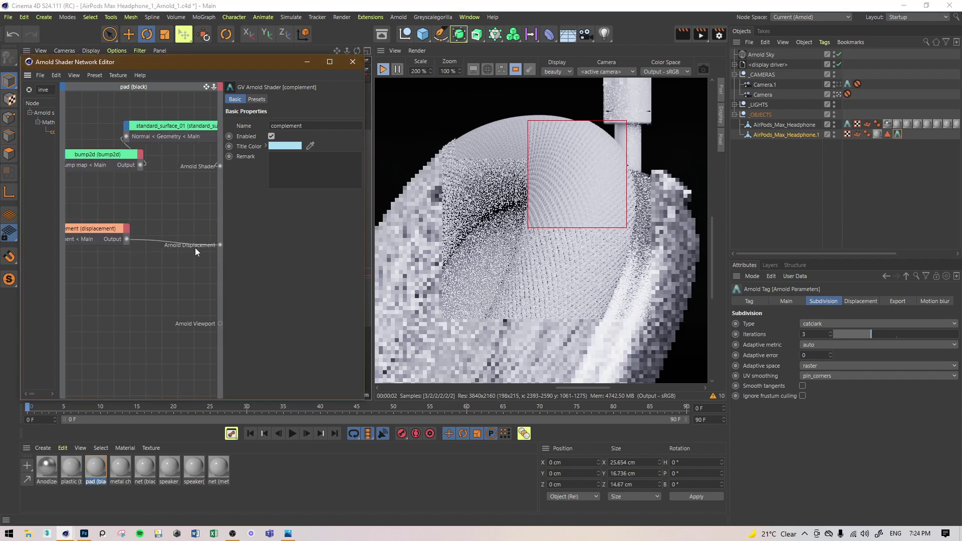
pyautogui.click(160, 243)
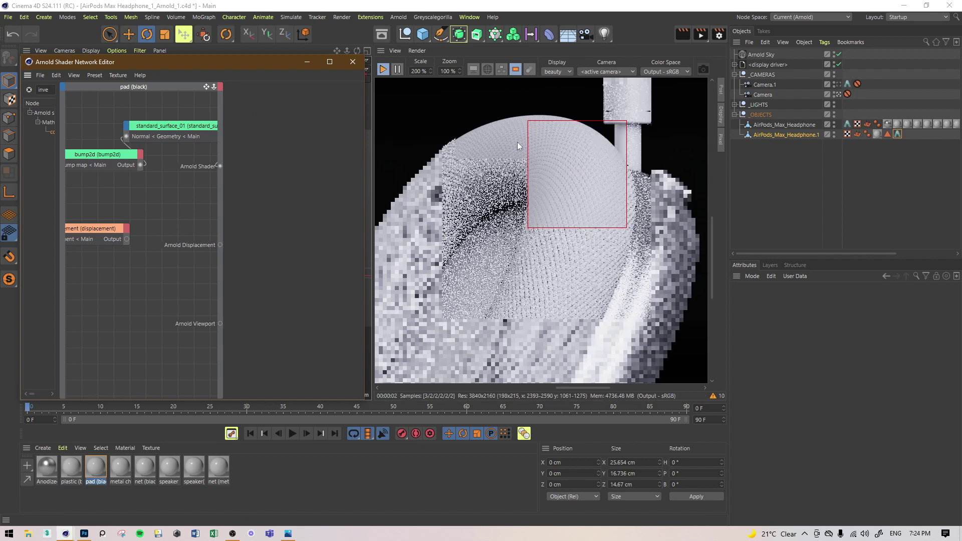
pyautogui.click(897, 135)
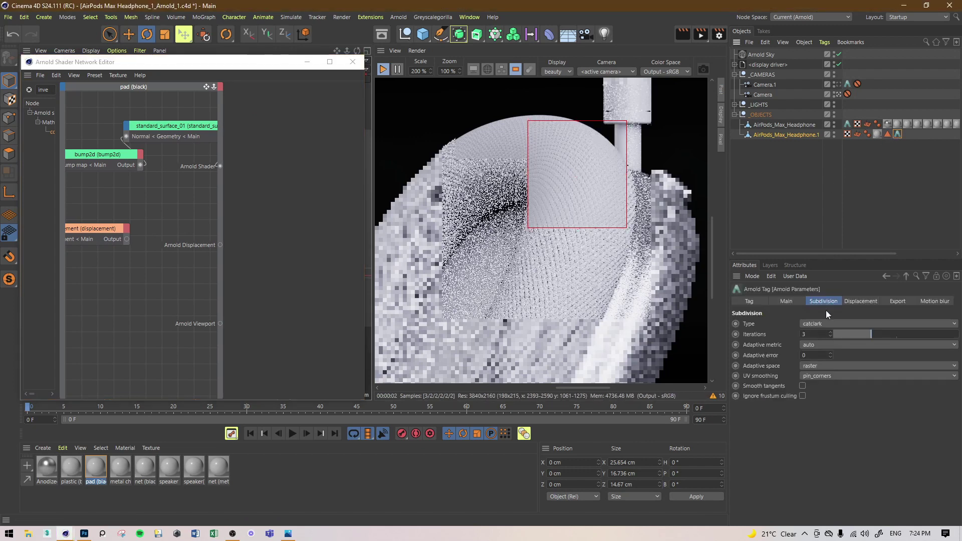
pyautogui.click(850, 302)
pyautogui.moveTo(805, 325); pyautogui.dragTo(740, 325)
pyautogui.write('0')
pyautogui.press('Tab')
pyautogui.write('0')
# Render preview regions over the other ear cushion and its stem joint to examine the bump-only fabric
pyautogui.moveTo(560, 154)
pyautogui.mouseDown(button='middle')
pyautogui.moveTo(468, 183)
pyautogui.moveTo(541, 287)
pyautogui.mouseUp(button='middle')
pyautogui.moveTo(571, 125); pyautogui.dragTo(372, 294)
pyautogui.moveTo(469, 209); pyautogui.dragTo(586, 234, button='middle')
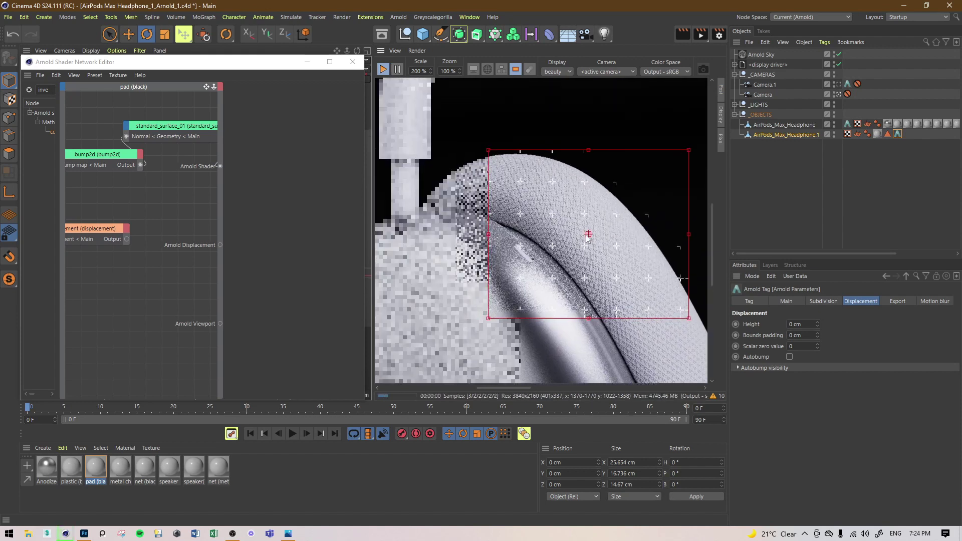
pyautogui.moveTo(613, 120); pyautogui.dragTo(378, 275)
pyautogui.moveTo(450, 194); pyautogui.dragTo(497, 222, button='middle')
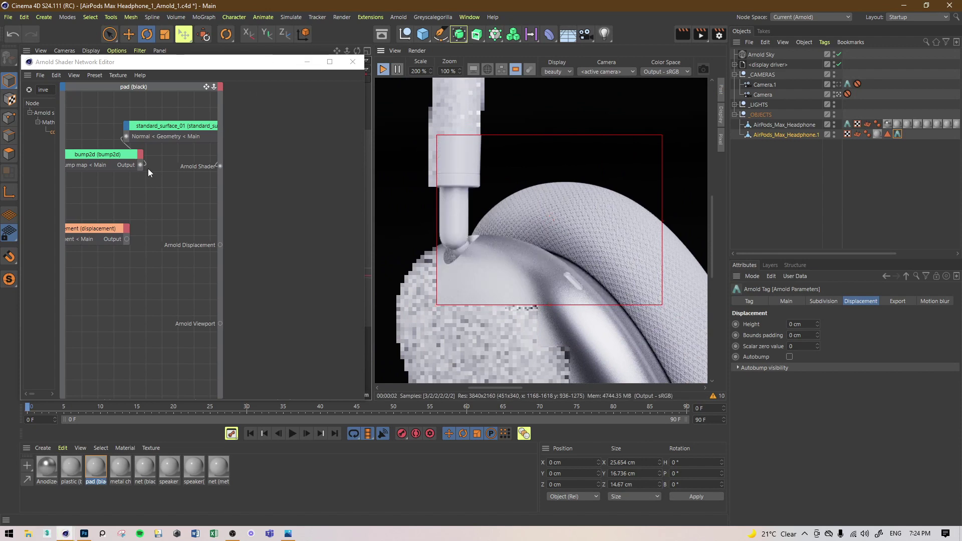
# Delete the displacement and complement nodes from the pad (black) network
pyautogui.click(103, 203)
pyautogui.moveTo(103, 203); pyautogui.dragTo(204, 204, button='middle')
pyautogui.click(54, 77)
pyautogui.click(62, 87)
pyautogui.scroll(-3, 185, 218)
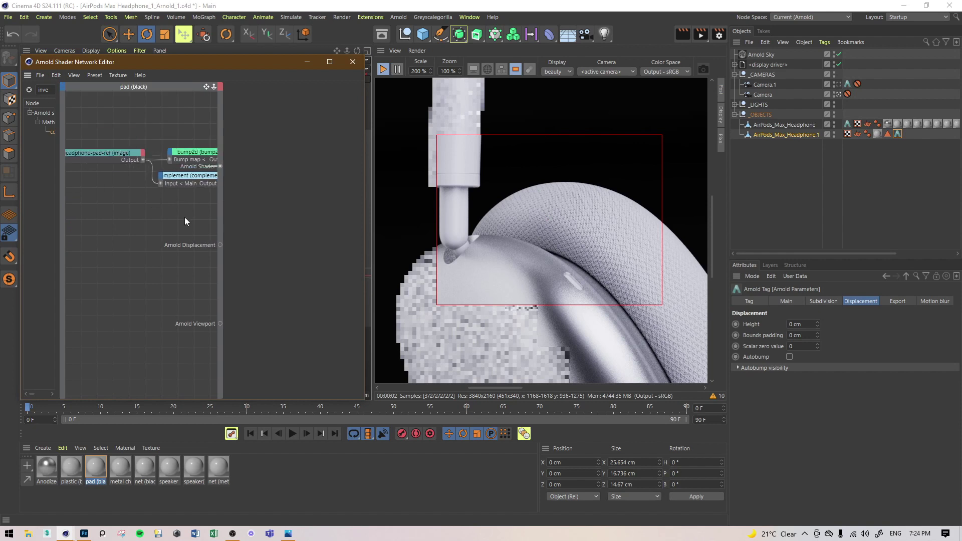
pyautogui.moveTo(176, 218); pyautogui.dragTo(110, 195)
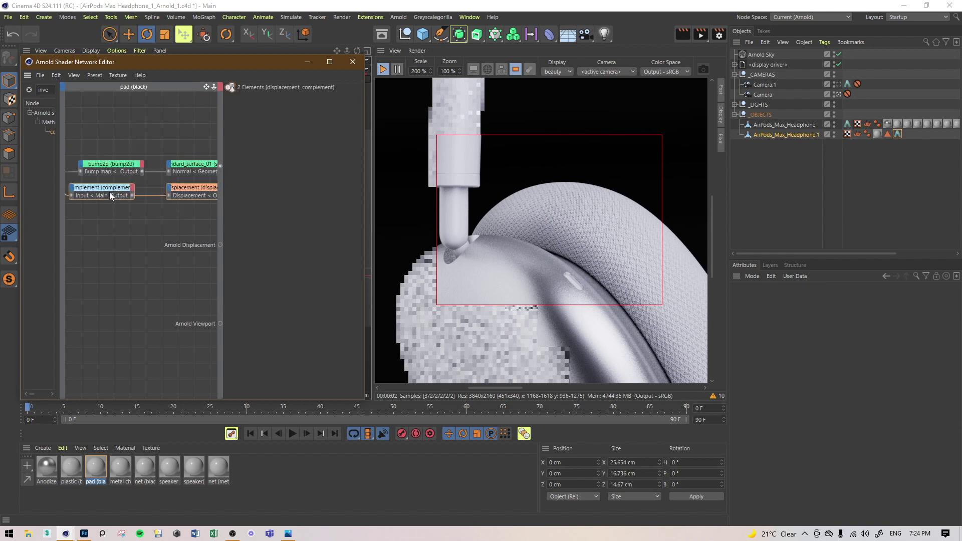
pyautogui.press('Delete')
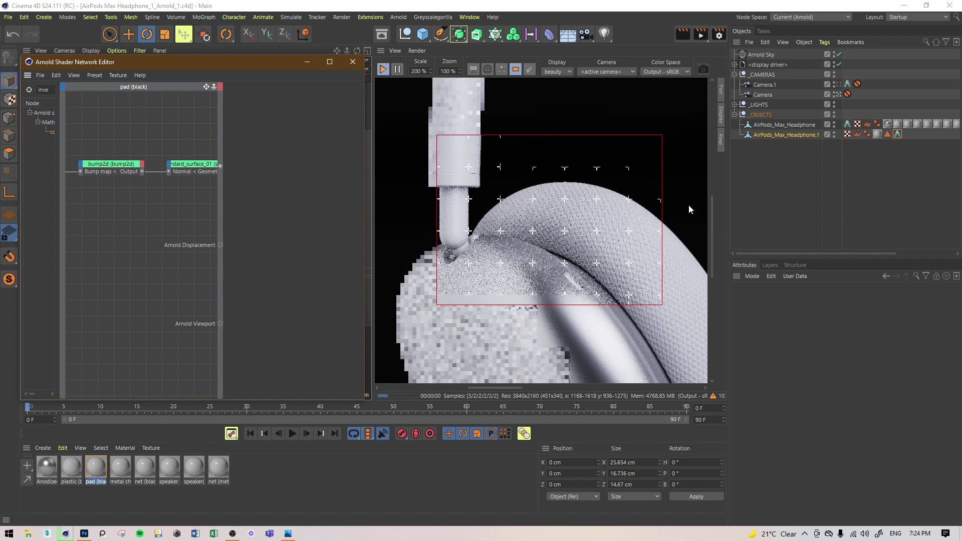
# Render a preview region over the stem and the upper part of the ear cup
pyautogui.moveTo(524, 188); pyautogui.dragTo(571, 205, button='middle')
pyautogui.moveTo(554, 120); pyautogui.dragTo(450, 313)
pyautogui.scroll(-5, 503, 246)
pyautogui.scroll(5, 503, 247)
pyautogui.moveTo(503, 247); pyautogui.dragTo(652, 260, button='middle')
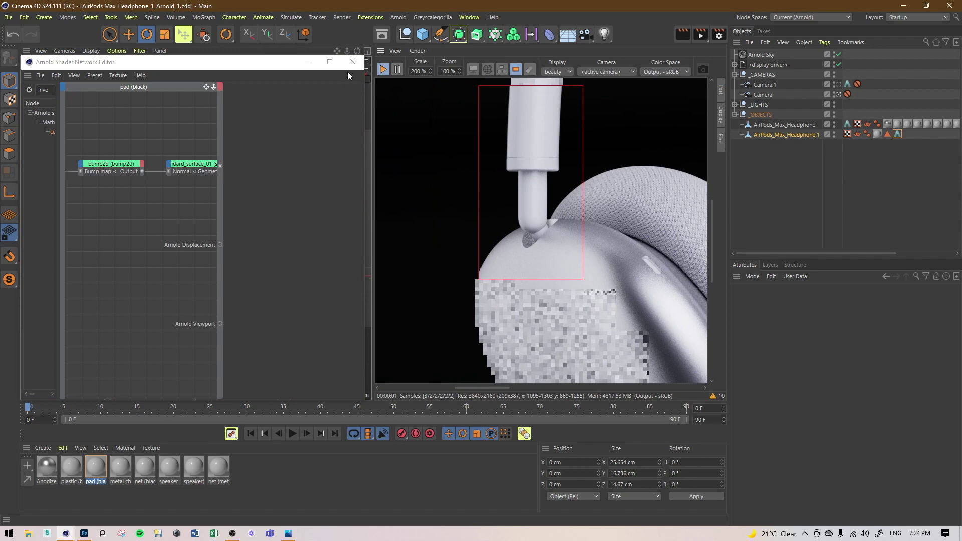
# Open the metal chrome material's shader network and set its base metalness to 1
pyautogui.click(307, 62)
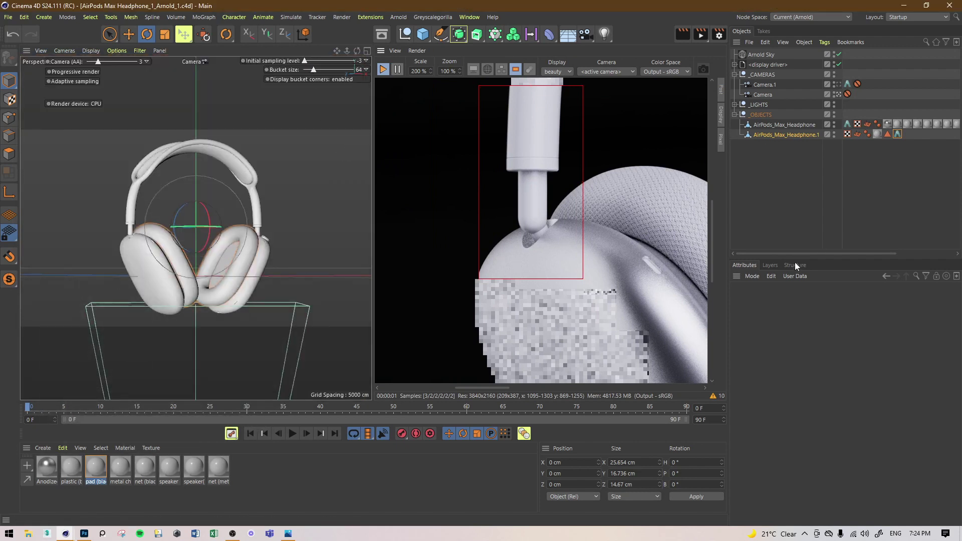
pyautogui.moveTo(804, 254); pyautogui.dragTo(820, 253)
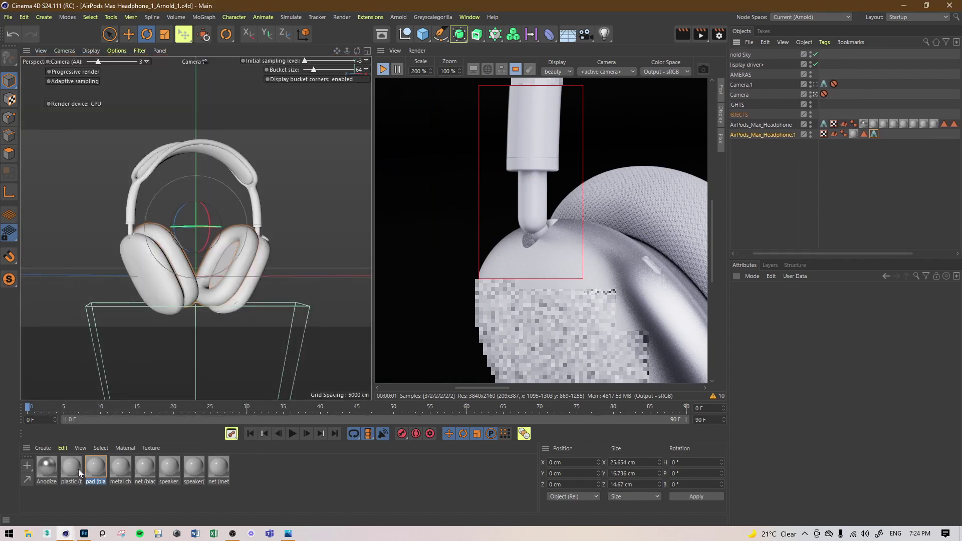
pyautogui.click(121, 464)
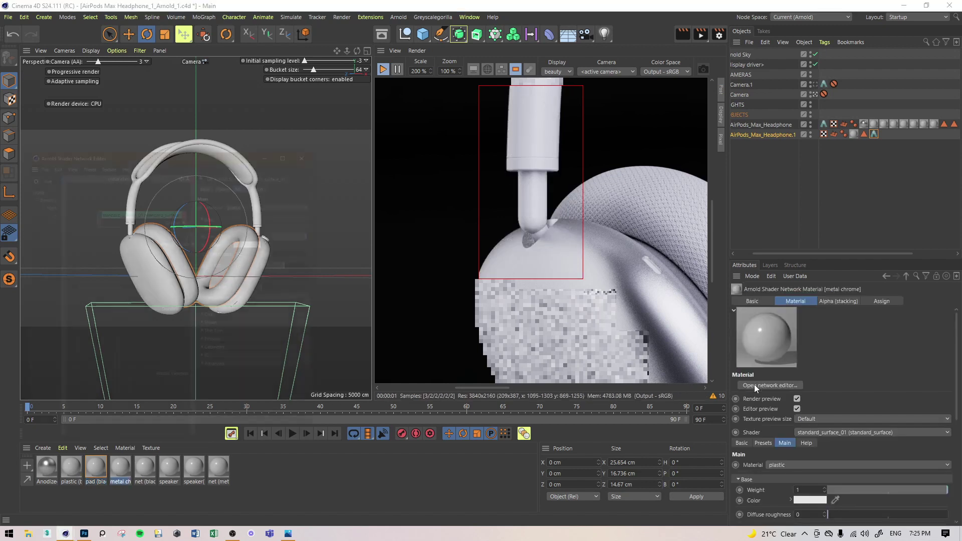
pyautogui.click(754, 384)
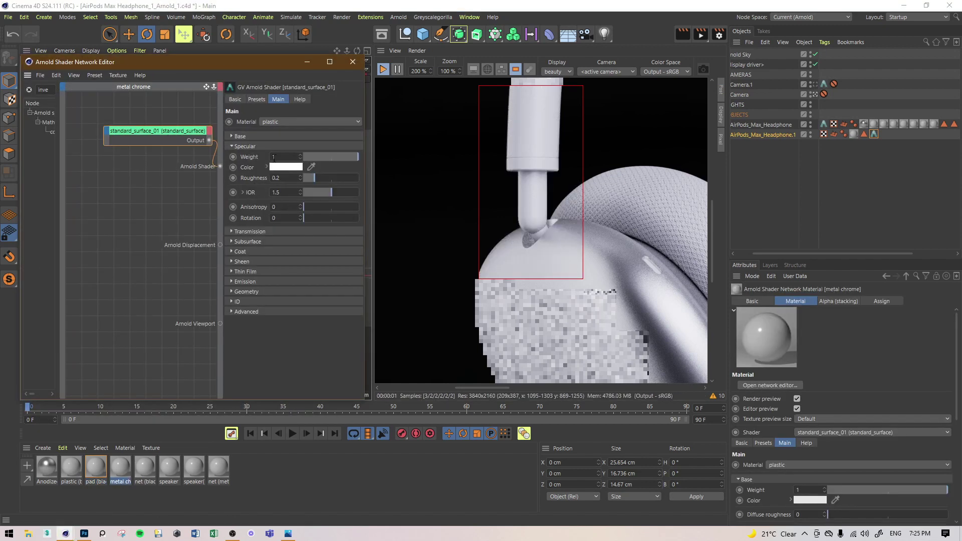
pyautogui.click(261, 140)
pyautogui.moveTo(330, 182); pyautogui.dragTo(398, 180)
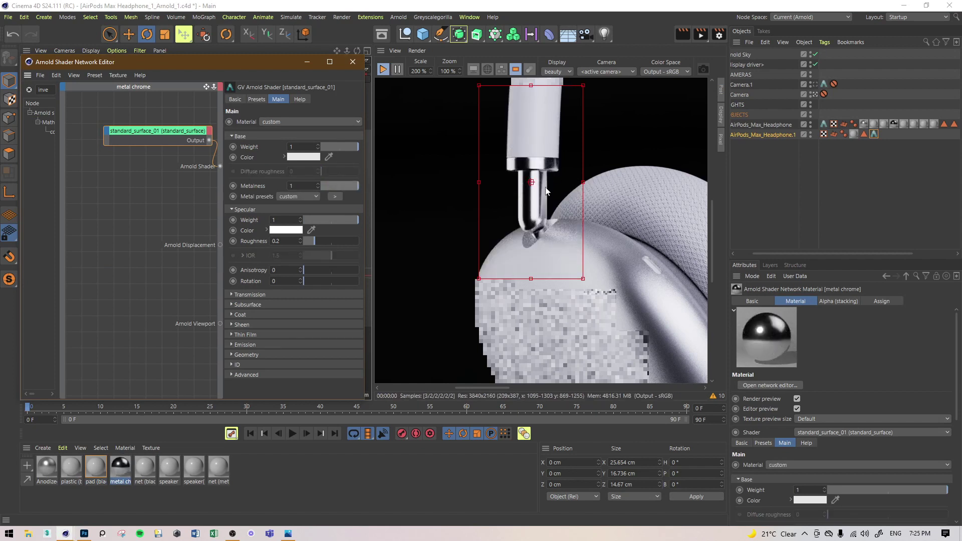
# Compare specular roughness values of 0.05 and 0 on the metal chrome material
pyautogui.click(280, 243)
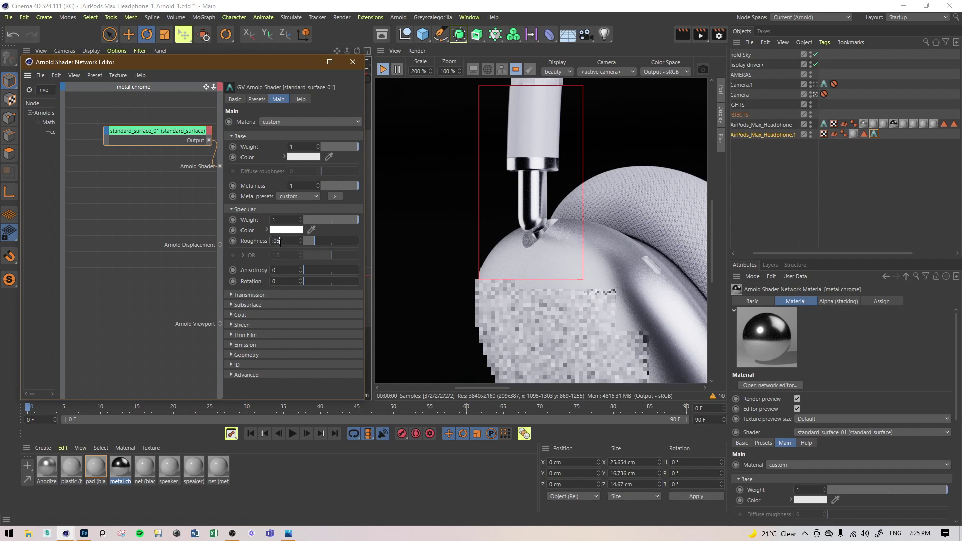
pyautogui.press('Return')
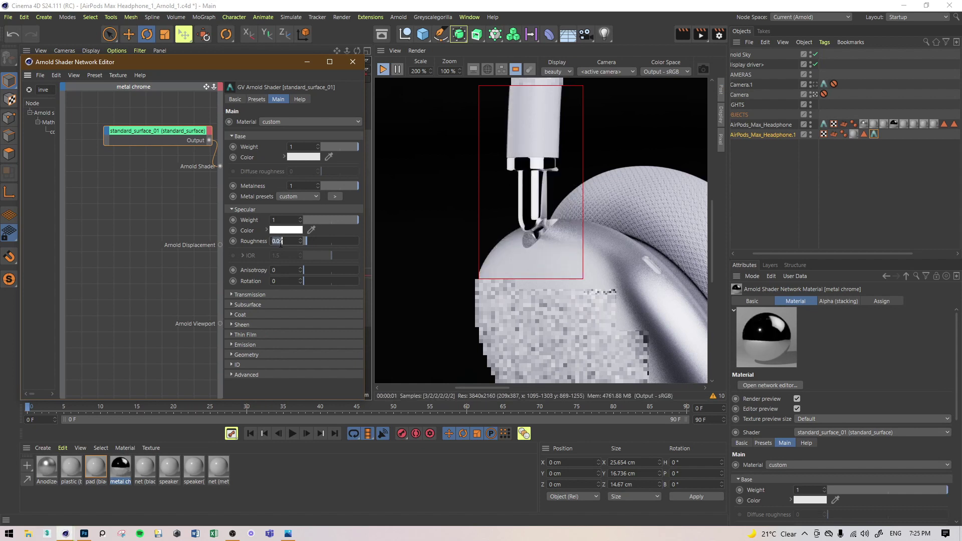
pyautogui.write('0')
pyautogui.press('Return')
pyautogui.write('.05')
pyautogui.press('Return')
pyautogui.doubleClick(280, 241)
pyautogui.write('0')
pyautogui.press('Return')
pyautogui.write('.05')
pyautogui.press('Return')
# Save the project and set the metal chrome material's specular roughness to 0.1
pyautogui.click(630, 168)
pyautogui.hotkey('ctrl', 's')
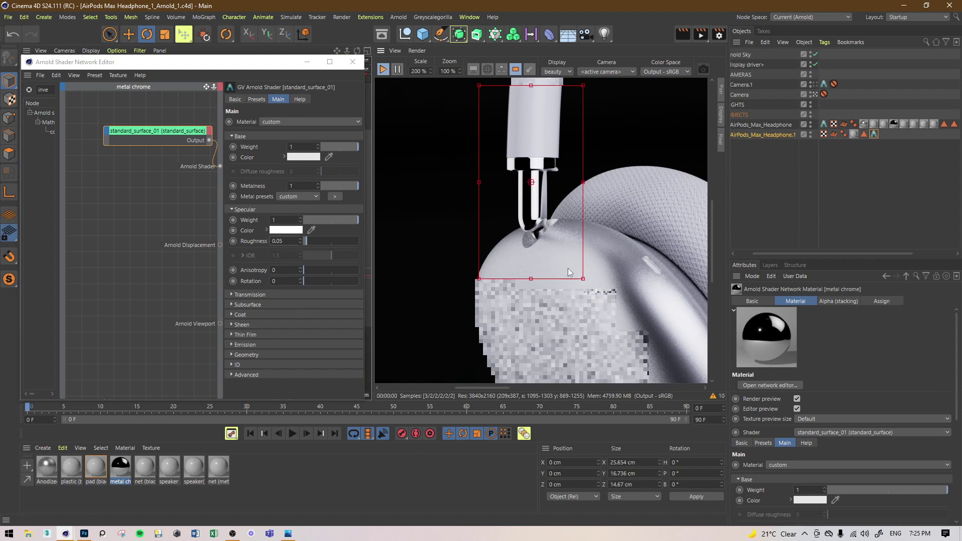
pyautogui.doubleClick(292, 242)
pyautogui.write('.1')
pyautogui.press('Return')
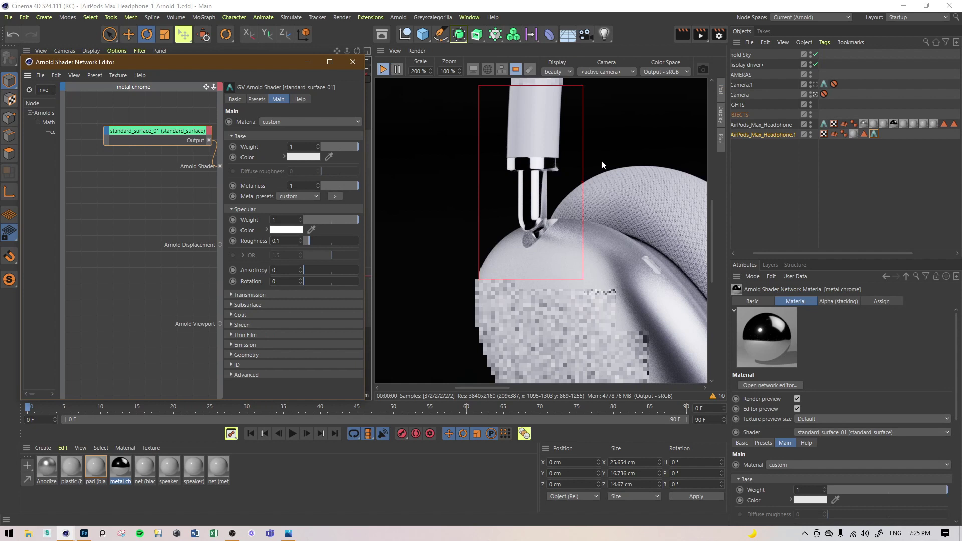
# Open the net (black) material's shader network and render a preview region over the headband
pyautogui.moveTo(568, 123); pyautogui.dragTo(550, 223, button='middle')
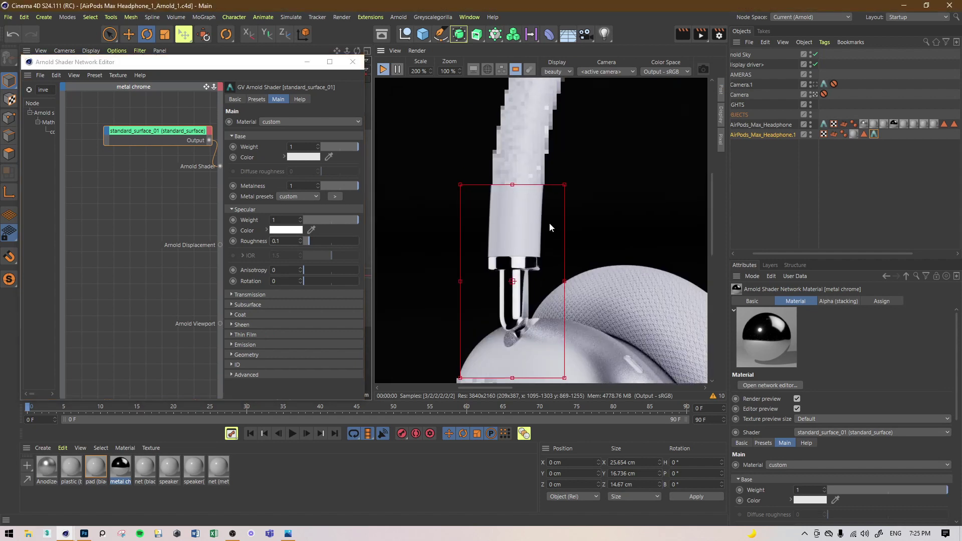
pyautogui.click(307, 64)
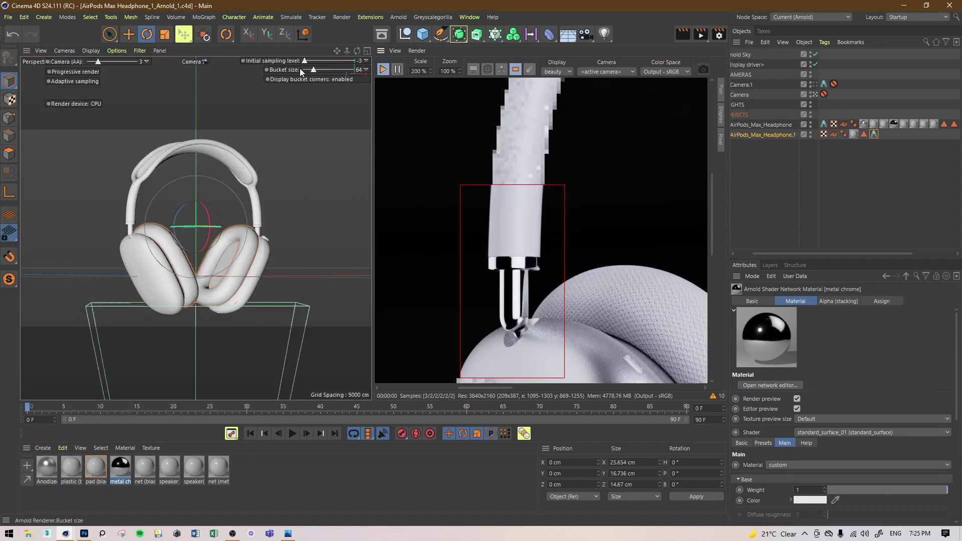
pyautogui.moveTo(577, 256); pyautogui.dragTo(480, 174, button='middle')
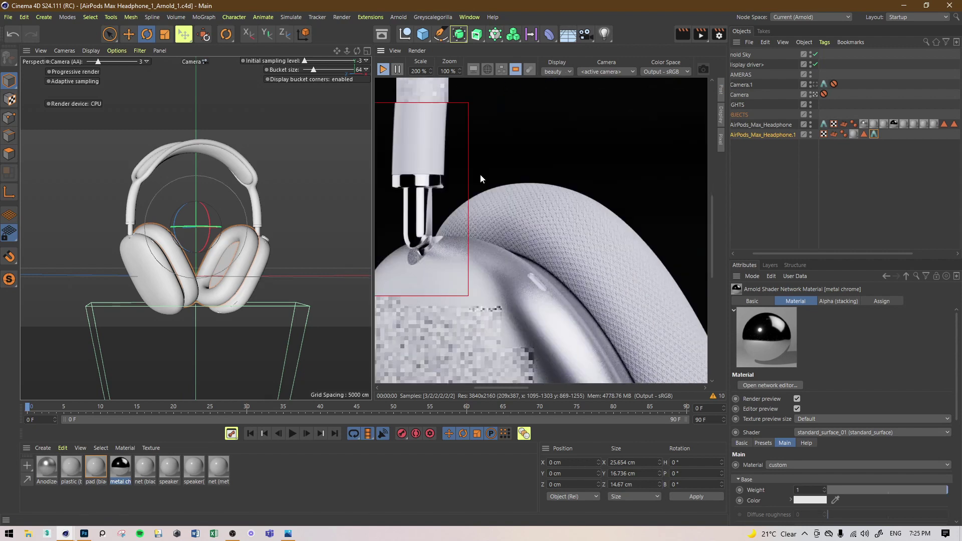
pyautogui.click(145, 467)
pyautogui.click(776, 386)
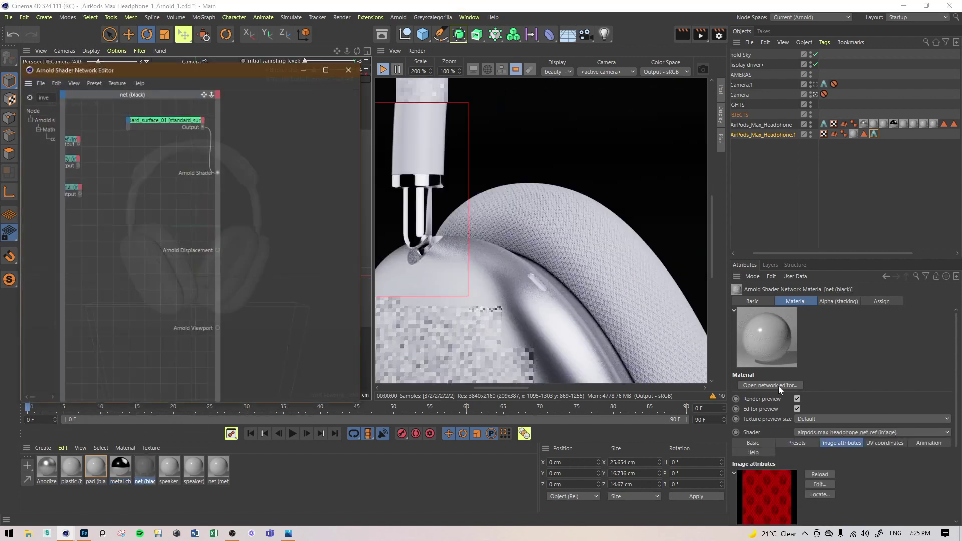
pyautogui.moveTo(581, 145); pyautogui.dragTo(555, 356, button='middle')
pyautogui.moveTo(597, 91); pyautogui.dragTo(549, 233, button='middle')
pyautogui.moveTo(589, 103); pyautogui.dragTo(381, 292)
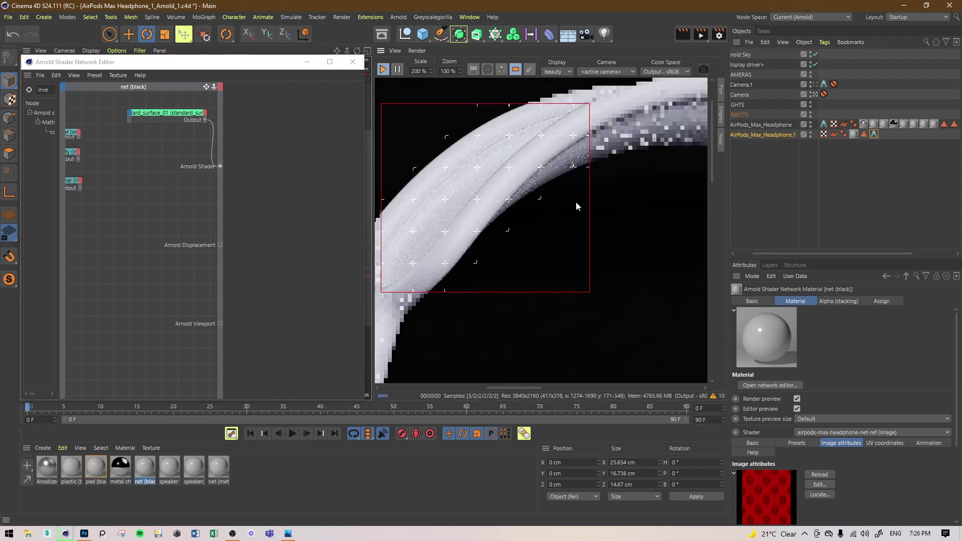
# Preview the net-ref image on the headband by routing it directly into the net (black) material's shader output
pyautogui.click(89, 138)
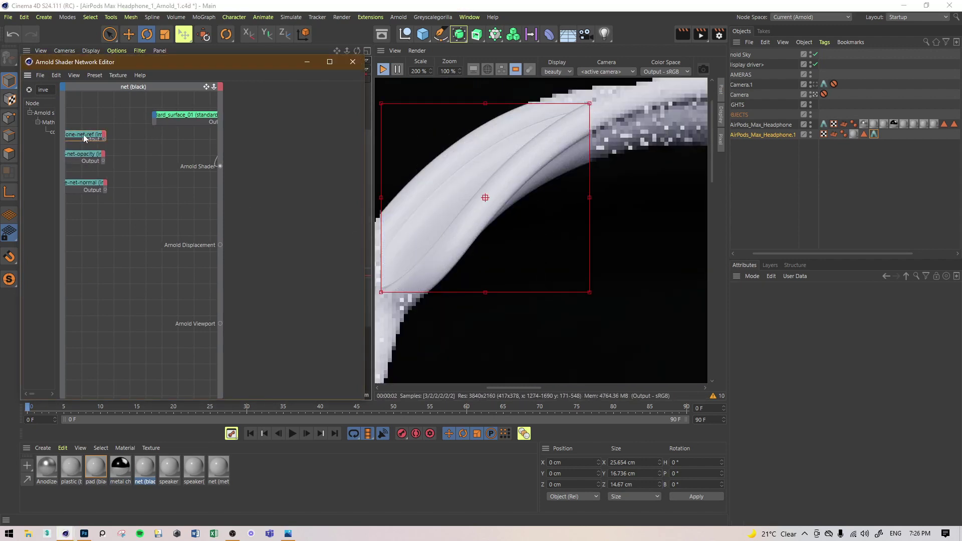
pyautogui.hotkey('alt', '1')
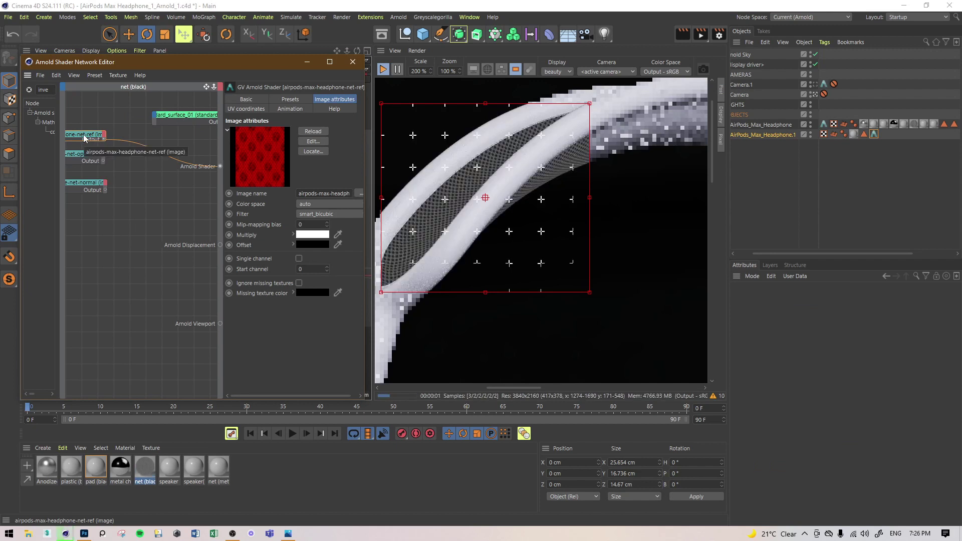
pyautogui.moveTo(131, 159); pyautogui.dragTo(152, 180, button='middle')
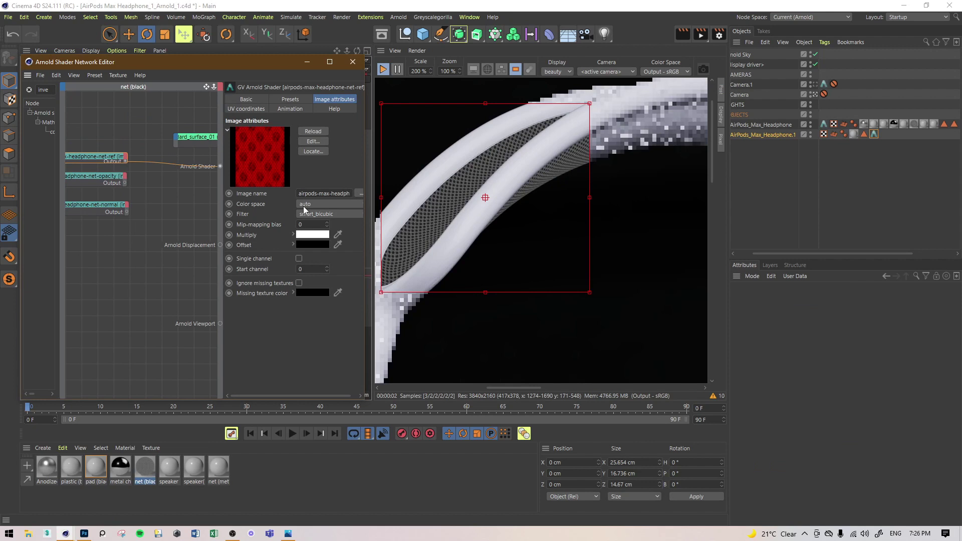
# Set the net-ref image's color space to Utility - sRGB - Texture and connect it to the standard surface's base color
pyautogui.click(309, 205)
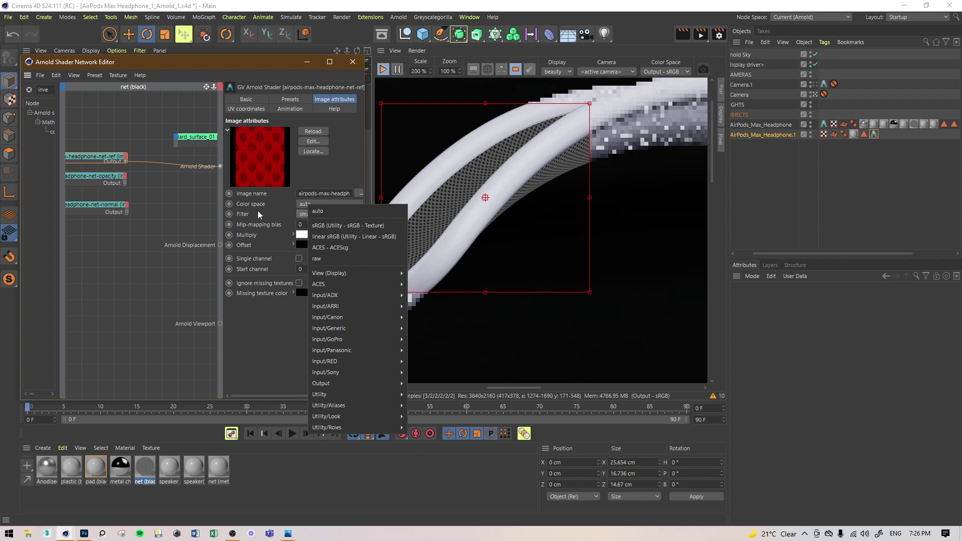
pyautogui.moveTo(339, 396)
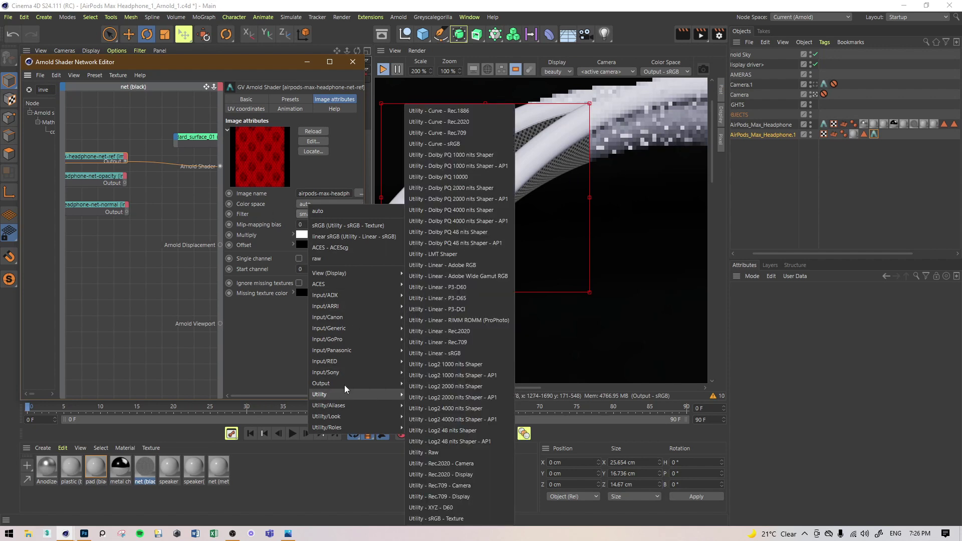
pyautogui.click(435, 520)
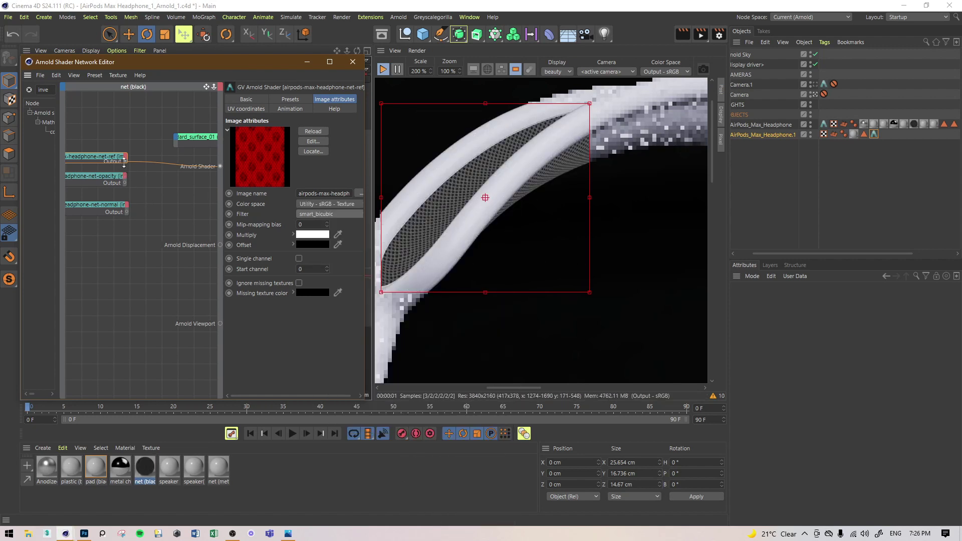
pyautogui.moveTo(178, 139); pyautogui.dragTo(179, 140)
pyautogui.click(270, 154)
# Set the net-opacity image's color space to Utility - Raw and connect it to the standard surface's cutout opacity
pyautogui.click(117, 183)
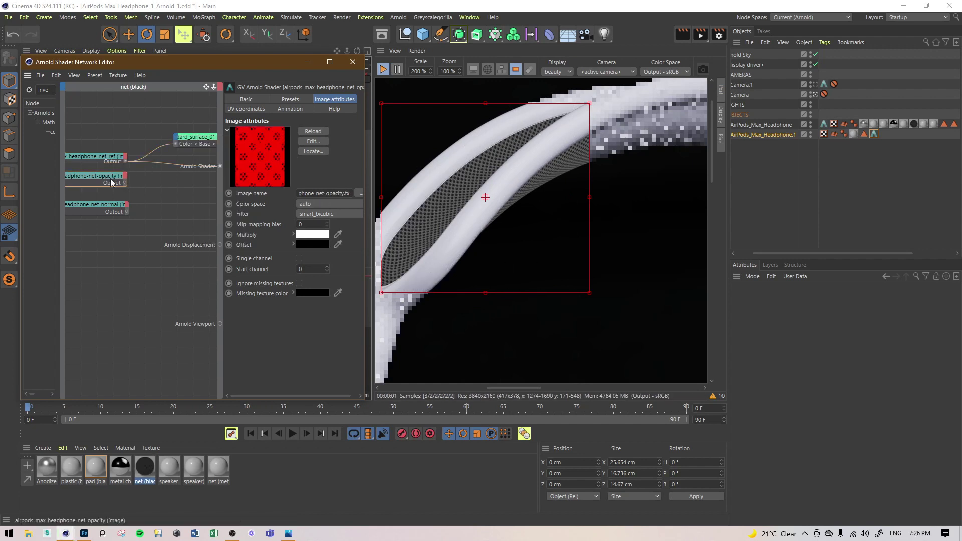
pyautogui.click(305, 204)
pyautogui.moveTo(321, 391)
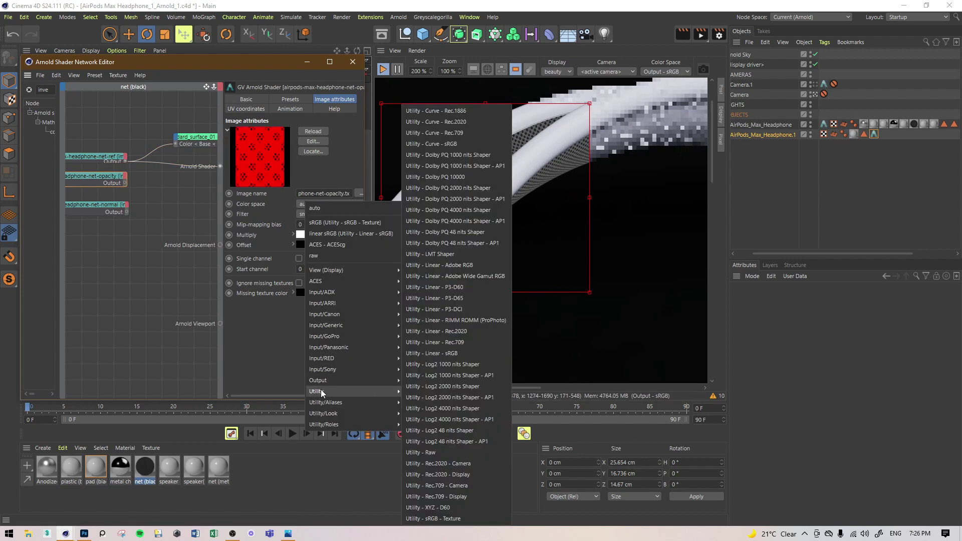
pyautogui.click(434, 453)
pyautogui.moveTo(125, 182); pyautogui.dragTo(266, 233)
# Add a normal_map node to the net (black) network and feed the net-normal image into its input
pyautogui.click(95, 204)
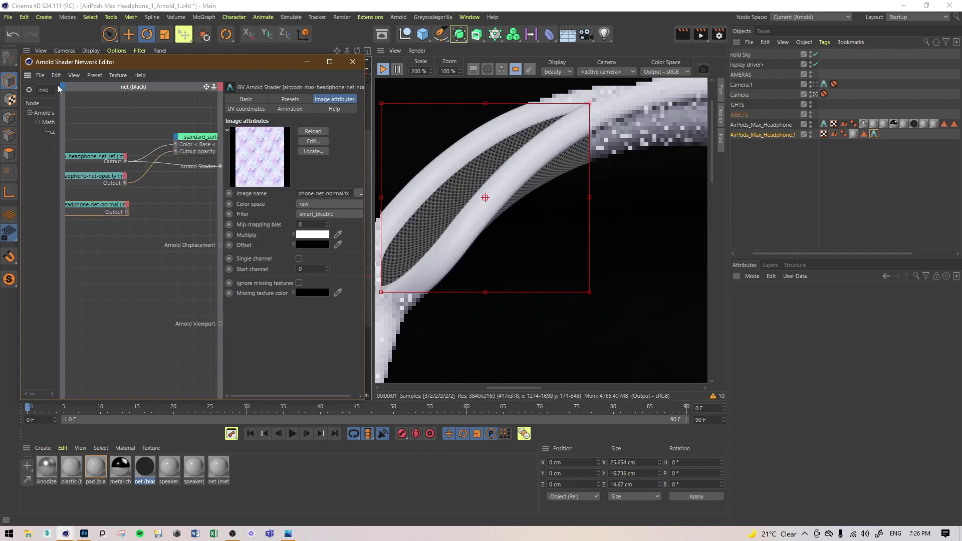
pyautogui.write('2d')
pyautogui.press('BackSpace')
pyautogui.press('BackSpace')
pyautogui.write('nor')
pyautogui.moveTo(60, 150); pyautogui.dragTo(70, 183)
pyautogui.click(98, 194)
# Set the net-normal image's color space to Utility - Raw
pyautogui.click(76, 215)
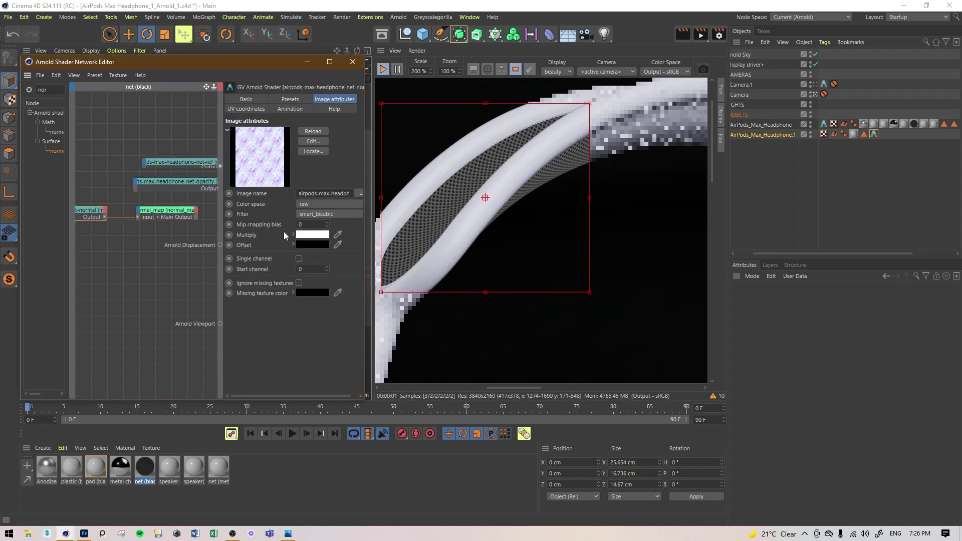
pyautogui.click(304, 204)
pyautogui.moveTo(332, 384)
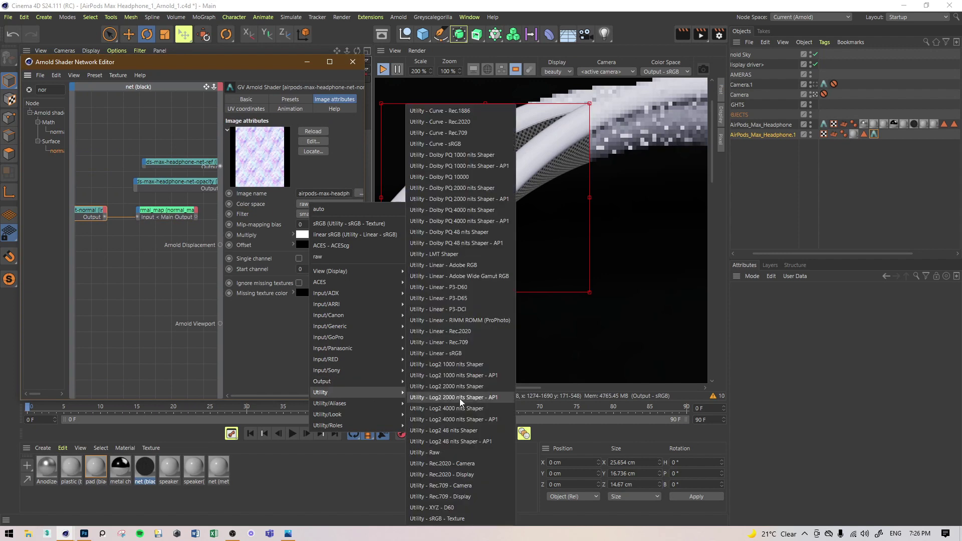
pyautogui.click(426, 452)
# Connect the normal_map node's output to the standard surface's geometry normal
pyautogui.moveTo(170, 250); pyautogui.dragTo(106, 254, button='middle')
pyautogui.moveTo(124, 219); pyautogui.dragTo(112, 225, button='middle')
pyautogui.moveTo(111, 220); pyautogui.dragTo(160, 224)
pyautogui.moveTo(176, 236); pyautogui.dragTo(152, 239, button='middle')
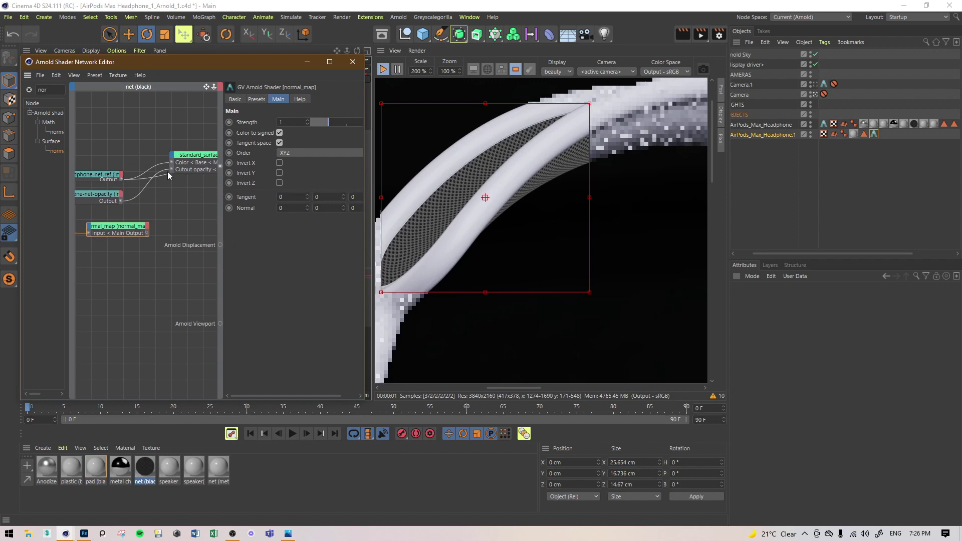
pyautogui.moveTo(147, 232); pyautogui.dragTo(169, 154)
pyautogui.moveTo(183, 161)
pyautogui.moveTo(216, 248)
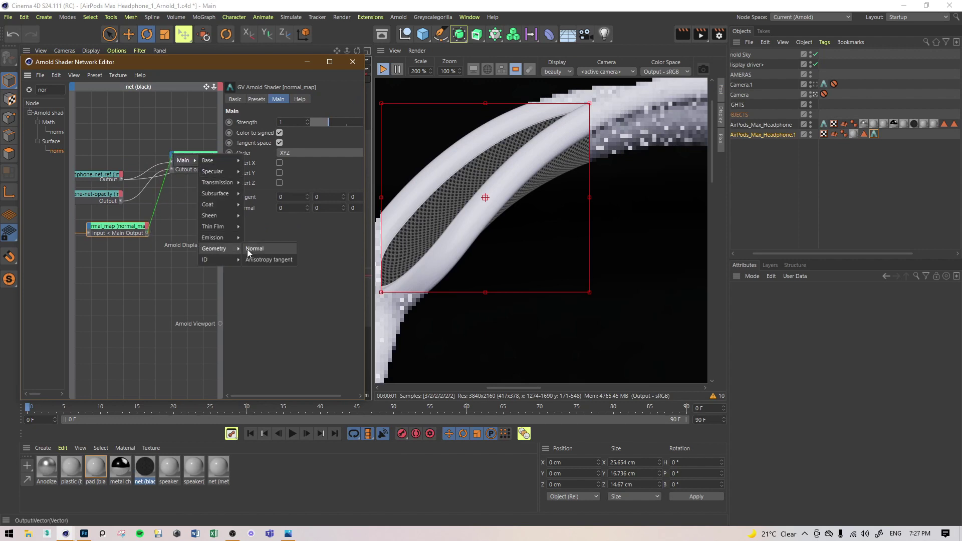
pyautogui.click(247, 253)
# Compare the UV scale settings of the net-ref, net-opacity and net-normal images
pyautogui.moveTo(116, 133); pyautogui.dragTo(216, 133, button='middle')
pyautogui.click(120, 176)
pyautogui.click(251, 109)
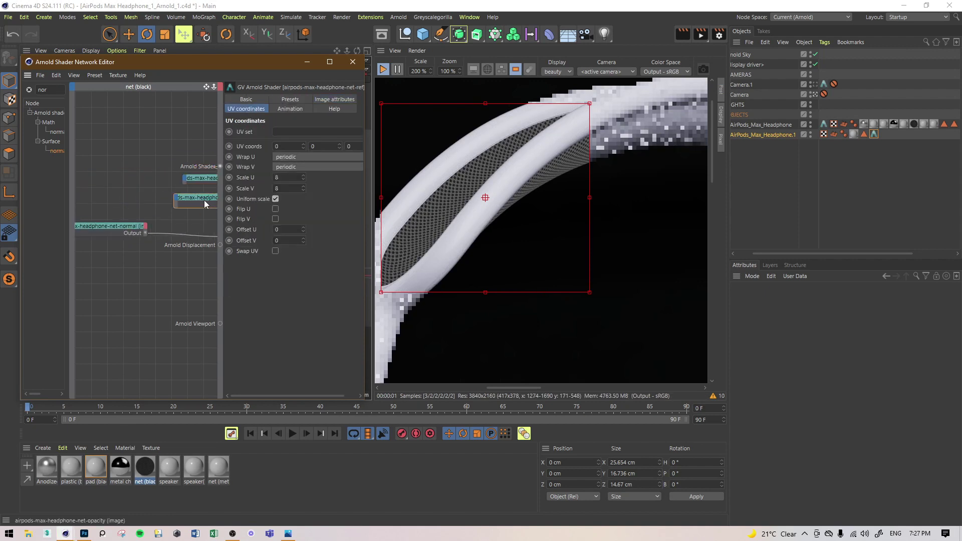
pyautogui.click(112, 224)
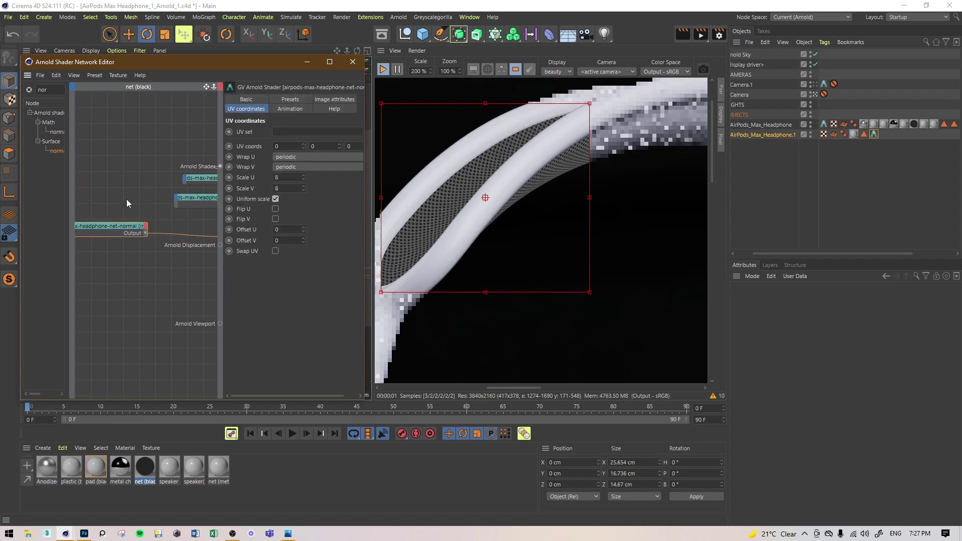
# Make standard_surface_01 the root shader of the net (black) material
pyautogui.moveTo(126, 200); pyautogui.dragTo(98, 170, button='middle')
pyautogui.moveTo(143, 148); pyautogui.dragTo(188, 148, button='middle')
pyautogui.click(56, 76)
pyautogui.click(67, 91)
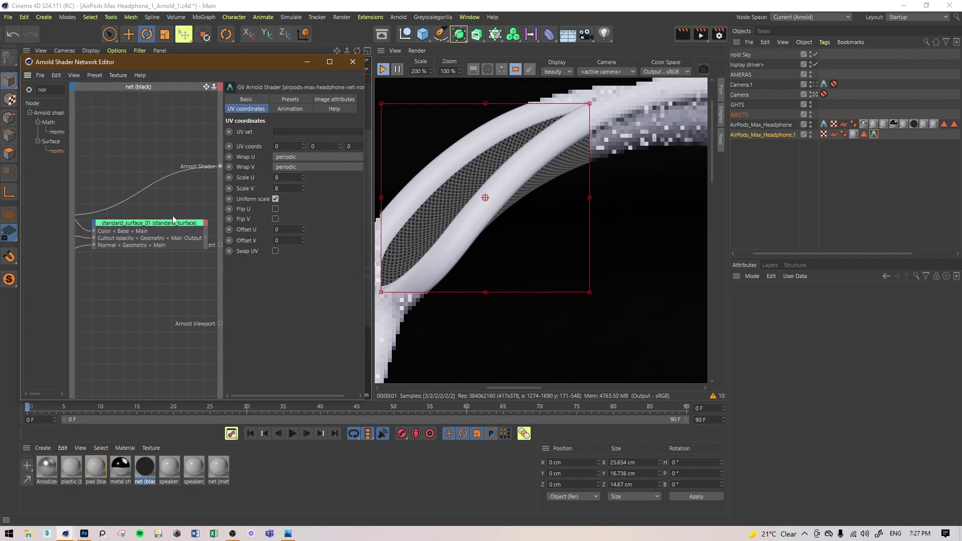
pyautogui.click(173, 220)
pyautogui.rightClick(173, 219)
pyautogui.click(193, 231)
# Inspect the rendered headband net closely and disconnect the net-ref image from the standard surface's base color
pyautogui.moveTo(106, 181); pyautogui.dragTo(204, 163, button='middle')
pyautogui.moveTo(140, 162); pyautogui.dragTo(125, 152, button='middle')
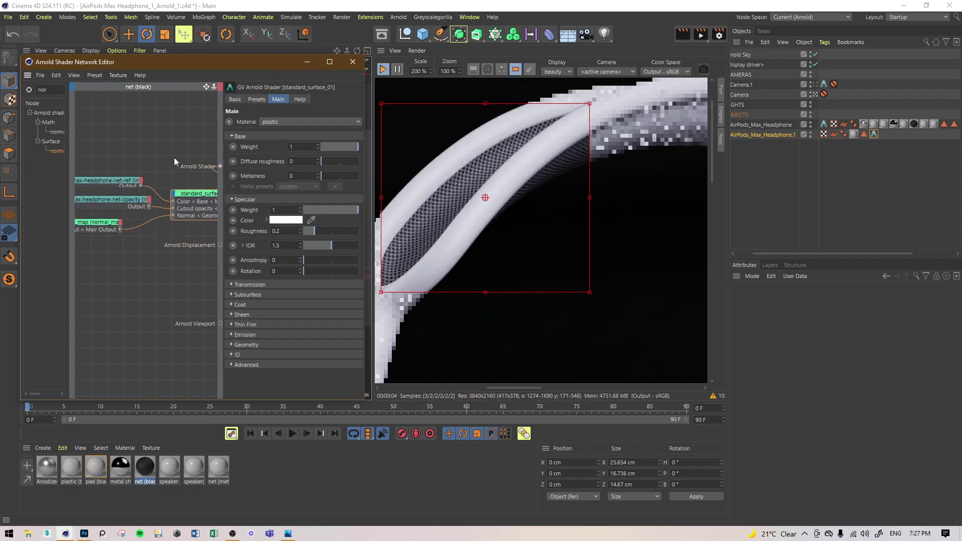
pyautogui.scroll(1, 491, 188)
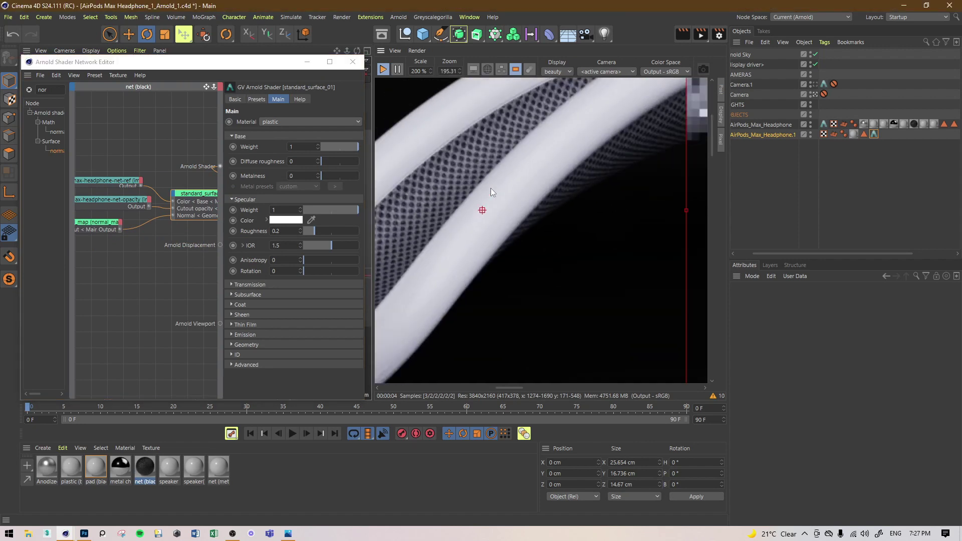
pyautogui.scroll(-1, 491, 188)
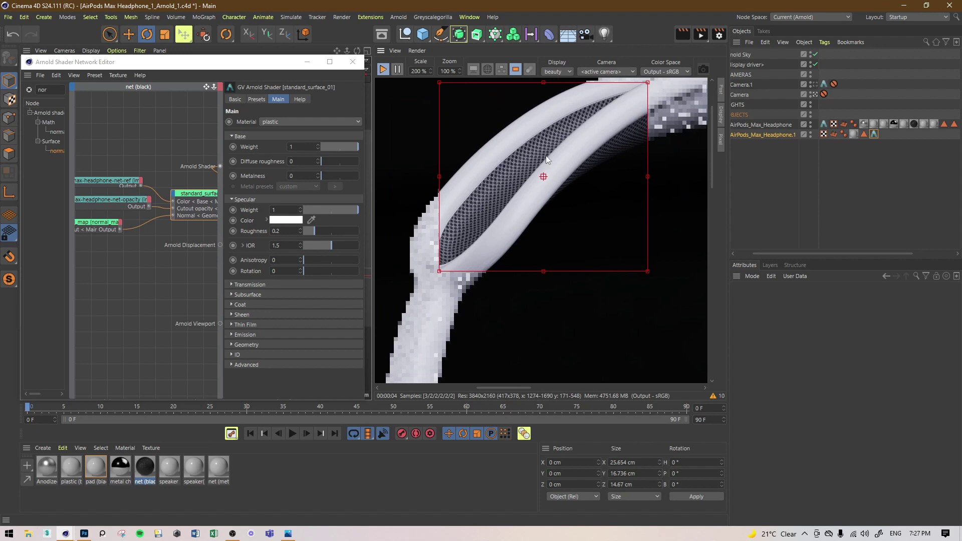
pyautogui.moveTo(169, 203); pyautogui.dragTo(141, 173)
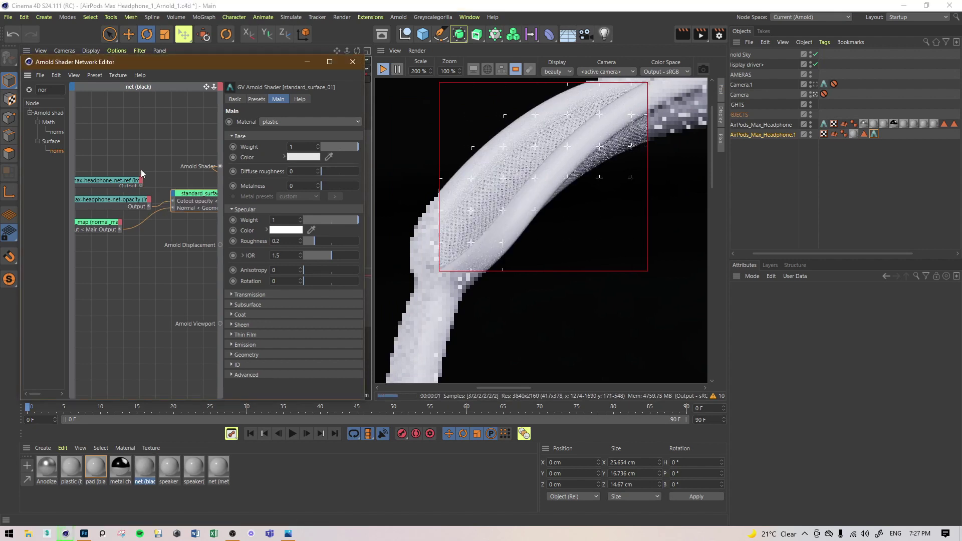
# Set the net (black) material's base color value to 80% and save the project
pyautogui.click(295, 158)
pyautogui.click(210, 179)
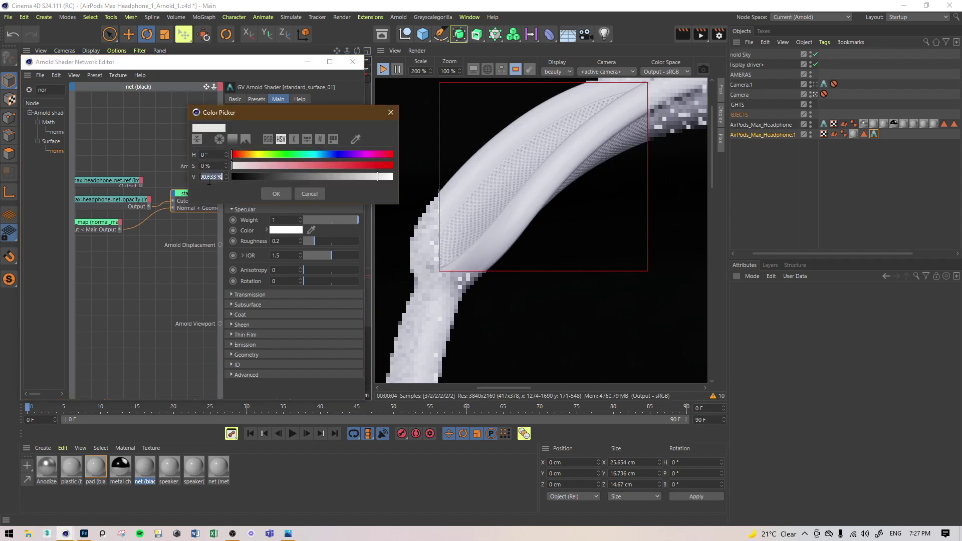
pyautogui.write('80')
pyautogui.press('Return')
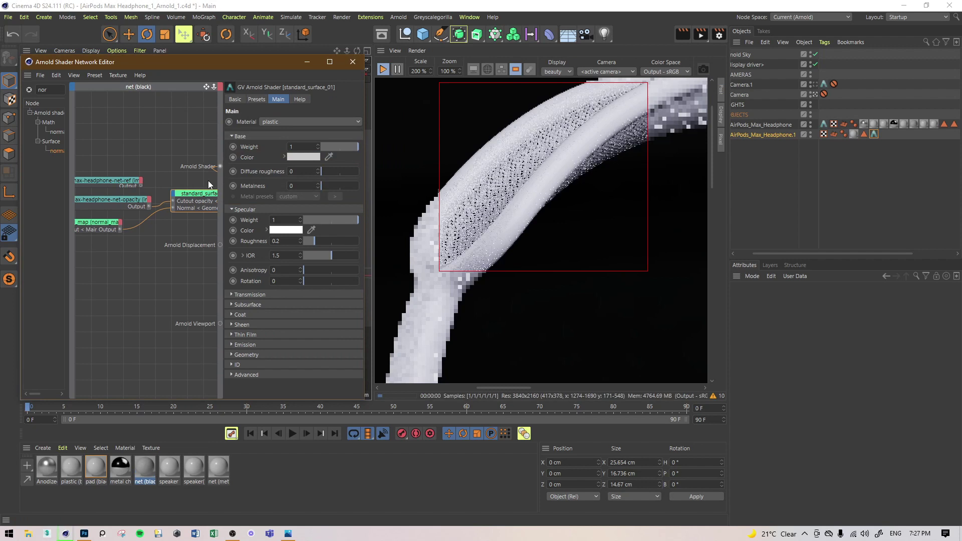
pyautogui.hotkey('ctrl', 's')
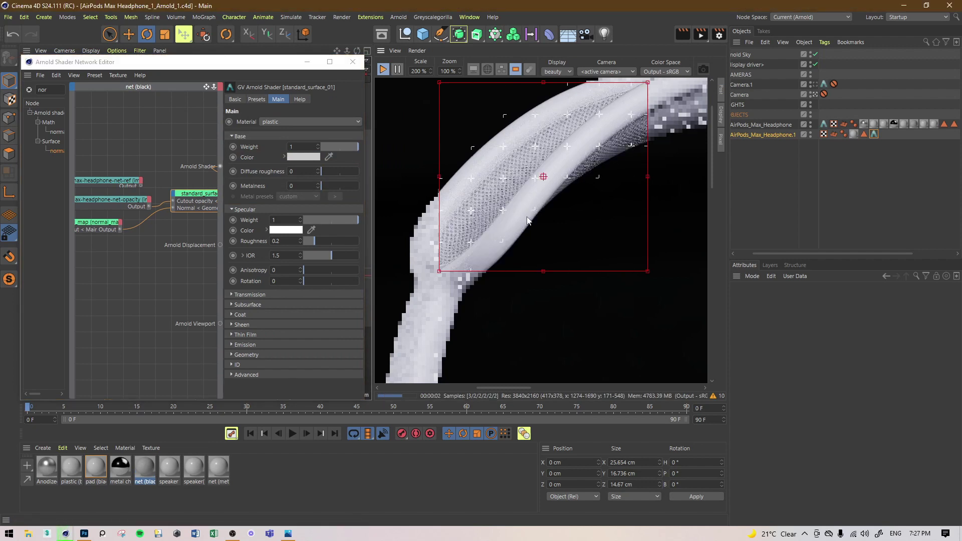
# Render a preview region over the opposite end of the headband to examine its net
pyautogui.scroll(5, 528, 221)
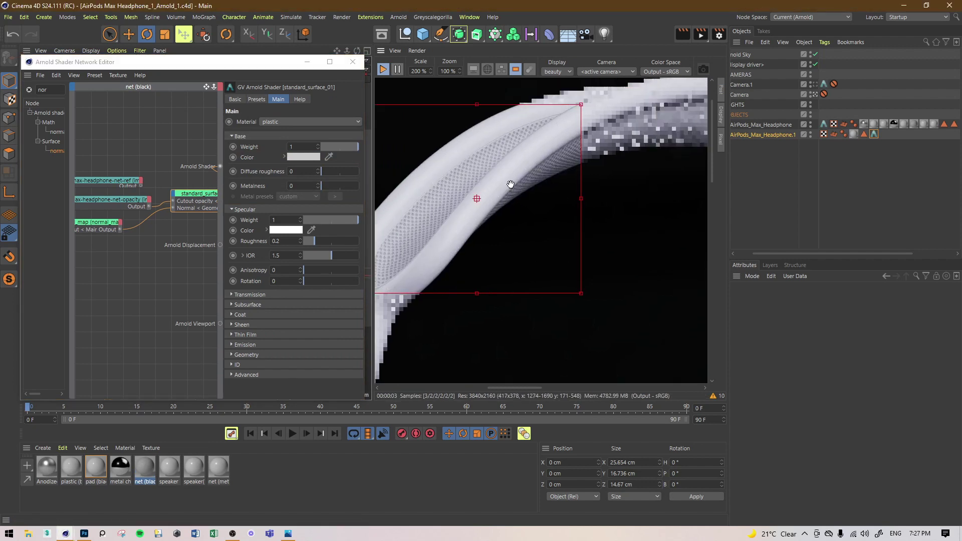
pyautogui.moveTo(569, 190); pyautogui.dragTo(498, 124, button='middle')
pyautogui.moveTo(630, 159); pyautogui.dragTo(389, 367)
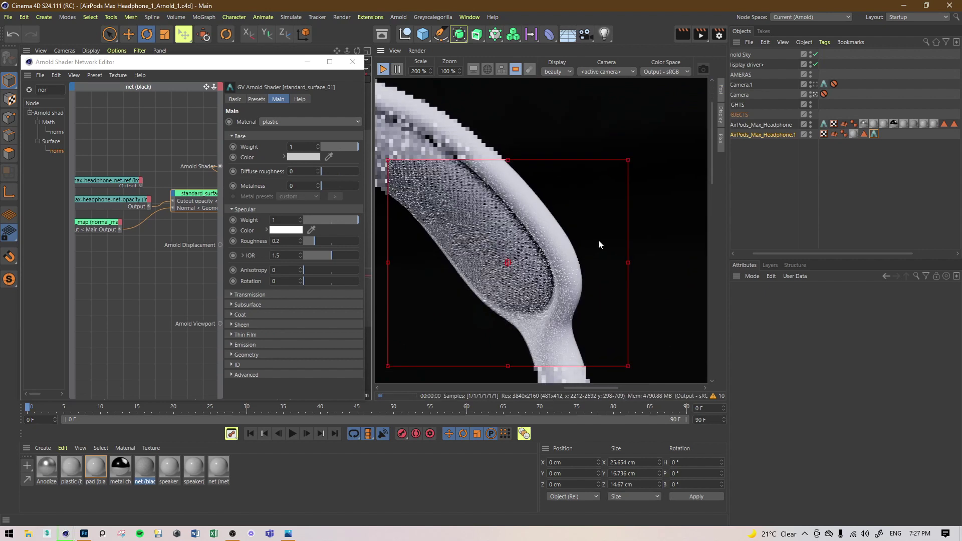
pyautogui.moveTo(598, 241); pyautogui.dragTo(572, 170, button='middle')
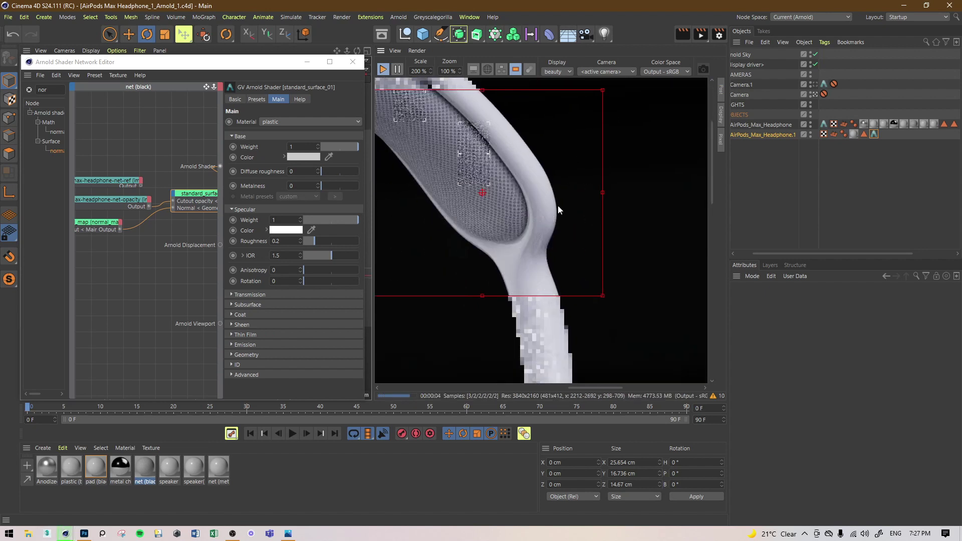
# Render preview regions over the ear cushion and its inner speaker opening to examine them
pyautogui.moveTo(451, 253); pyautogui.dragTo(475, 99, button='middle')
pyautogui.moveTo(490, 245); pyautogui.dragTo(497, 109, button='middle')
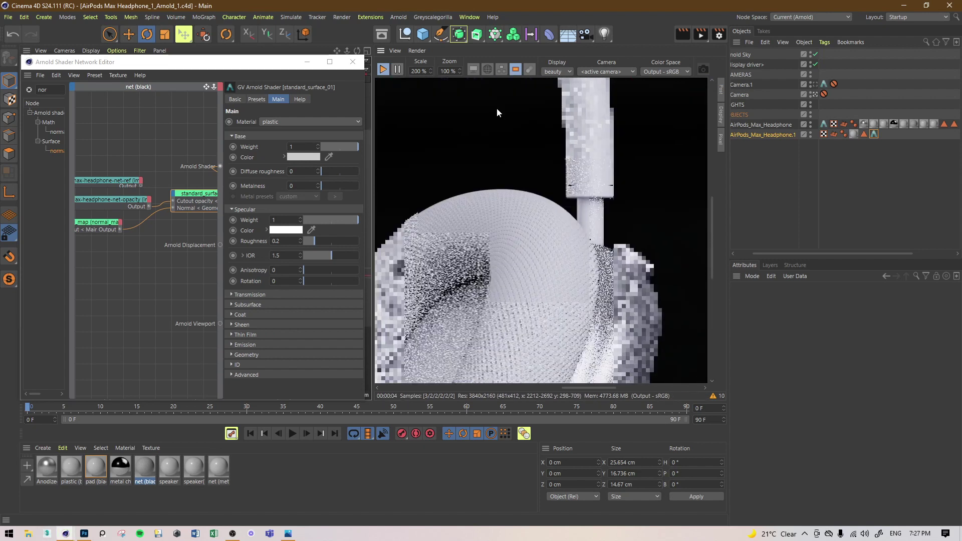
pyautogui.moveTo(662, 100); pyautogui.dragTo(436, 368)
pyautogui.moveTo(527, 279); pyautogui.dragTo(510, 229, button='middle')
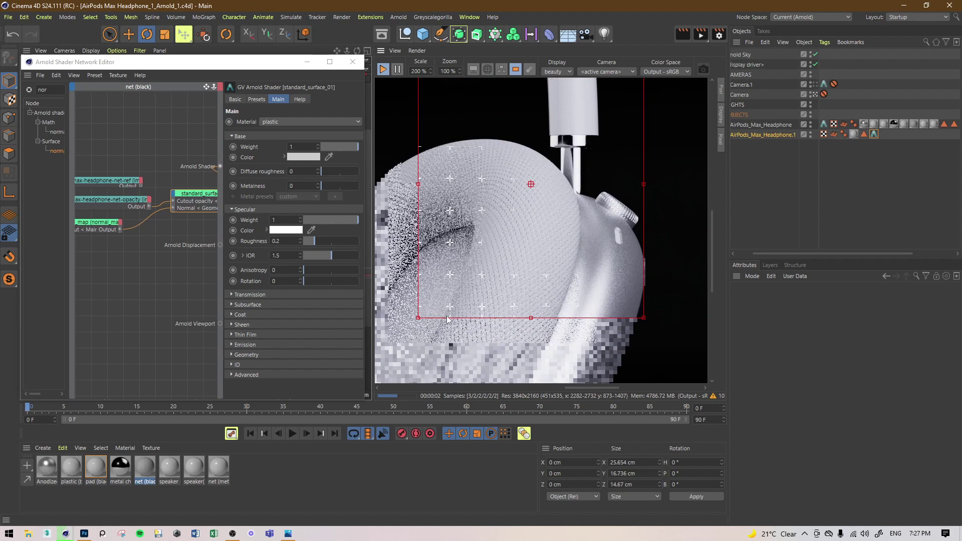
pyautogui.moveTo(435, 269)
pyautogui.mouseDown(button='middle')
pyautogui.moveTo(498, 203)
pyautogui.moveTo(543, 188)
pyautogui.mouseUp(button='middle')
pyautogui.moveTo(628, 108); pyautogui.dragTo(367, 387)
pyautogui.moveTo(460, 267); pyautogui.dragTo(494, 247, button='middle')
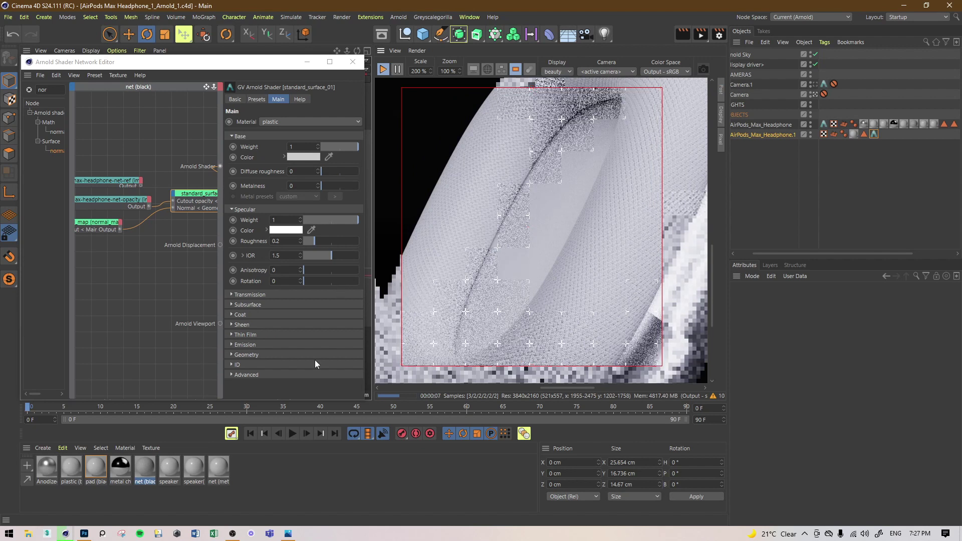
# Show the speaker net (black) material's network and preview its speaker-net-ref image directly as the shader output
pyautogui.click(169, 467)
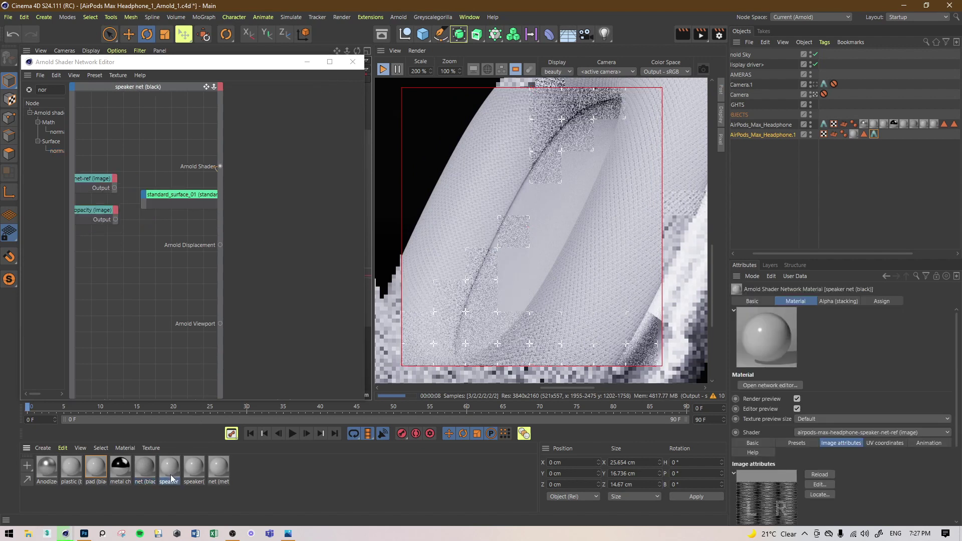
pyautogui.click(106, 187)
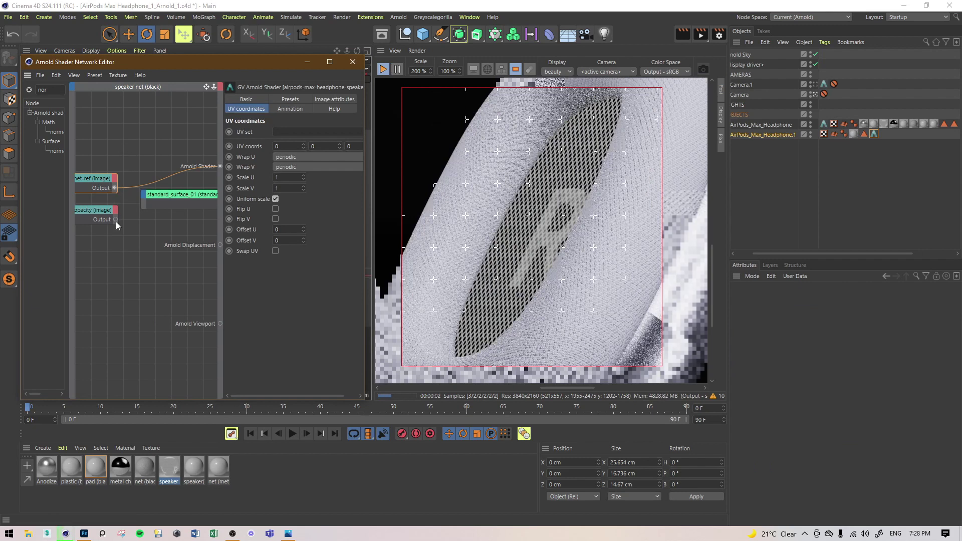
pyautogui.click(99, 205)
pyautogui.click(95, 189)
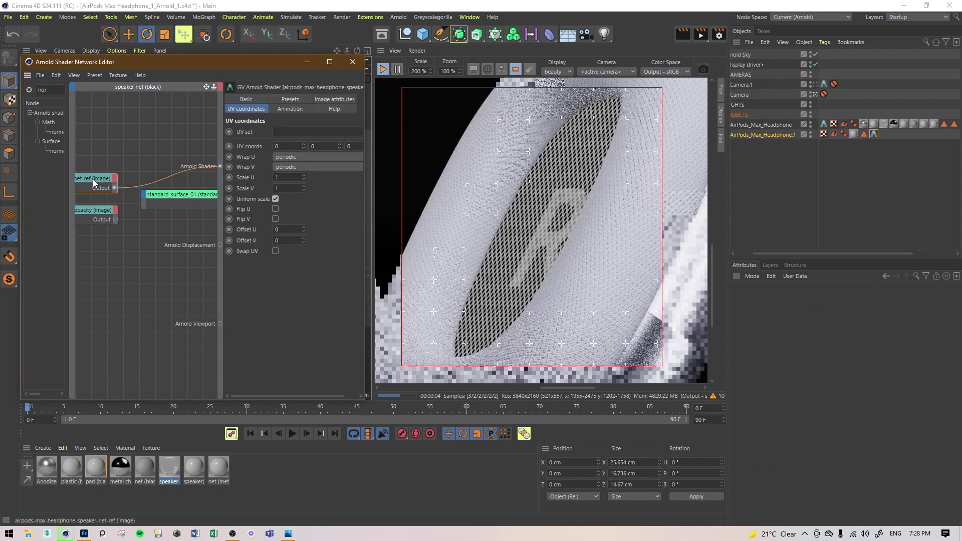
# Set the color space of the speaker-net-ref and speaker-net-opacity images to Utility - Raw
pyautogui.click(324, 98)
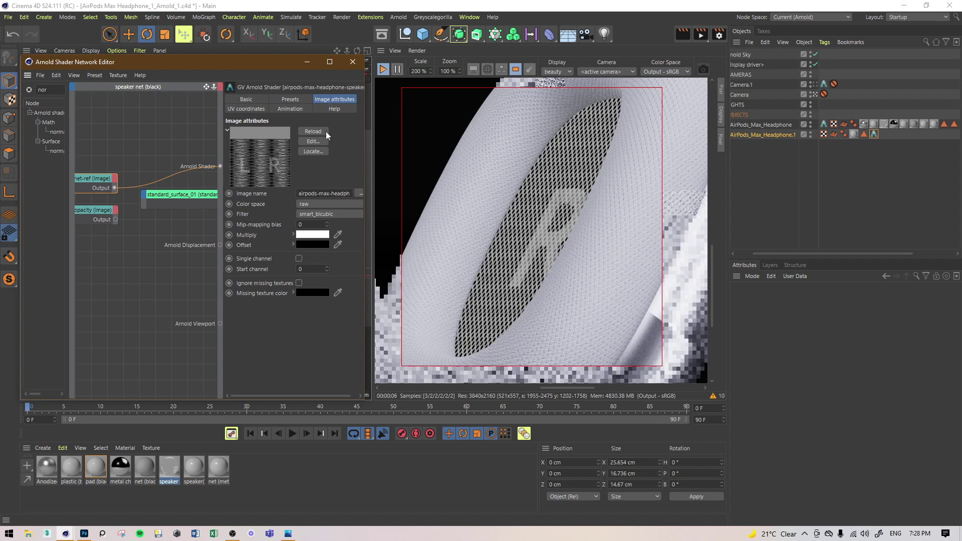
pyautogui.click(310, 203)
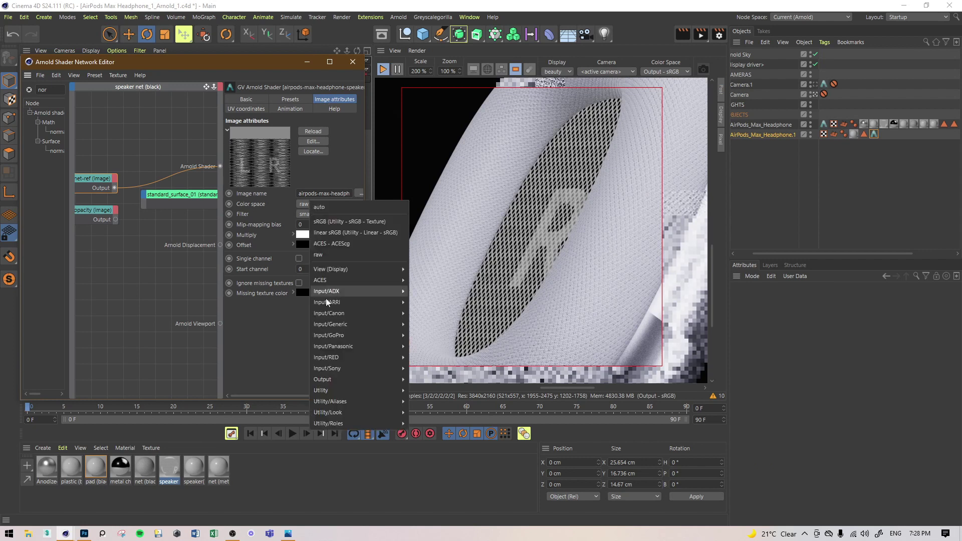
pyautogui.moveTo(391, 390)
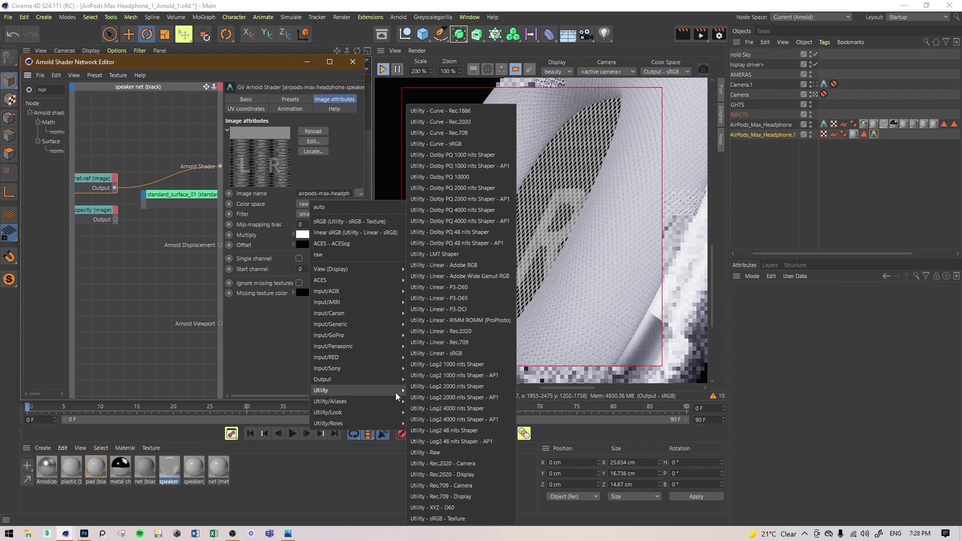
pyautogui.click(432, 452)
pyautogui.click(91, 220)
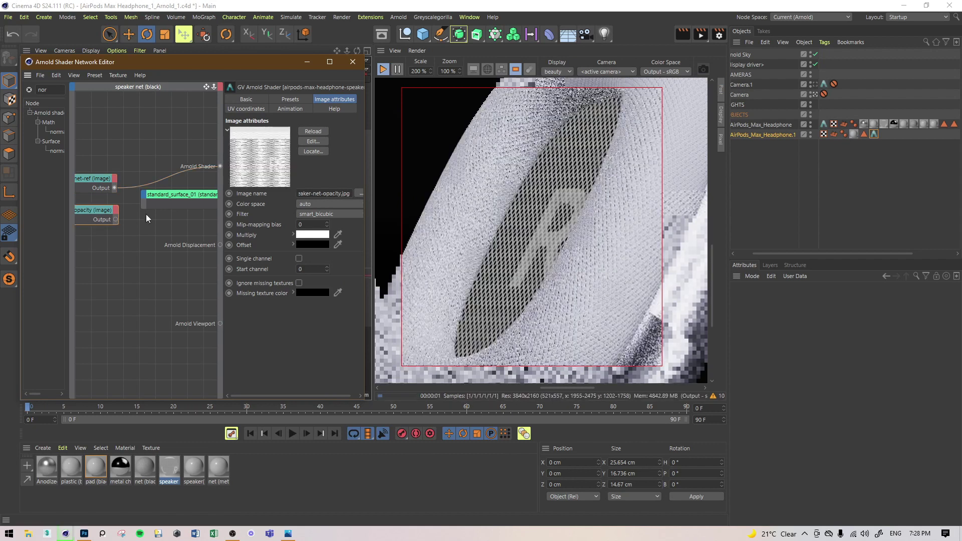
pyautogui.click(314, 203)
pyautogui.moveTo(337, 391)
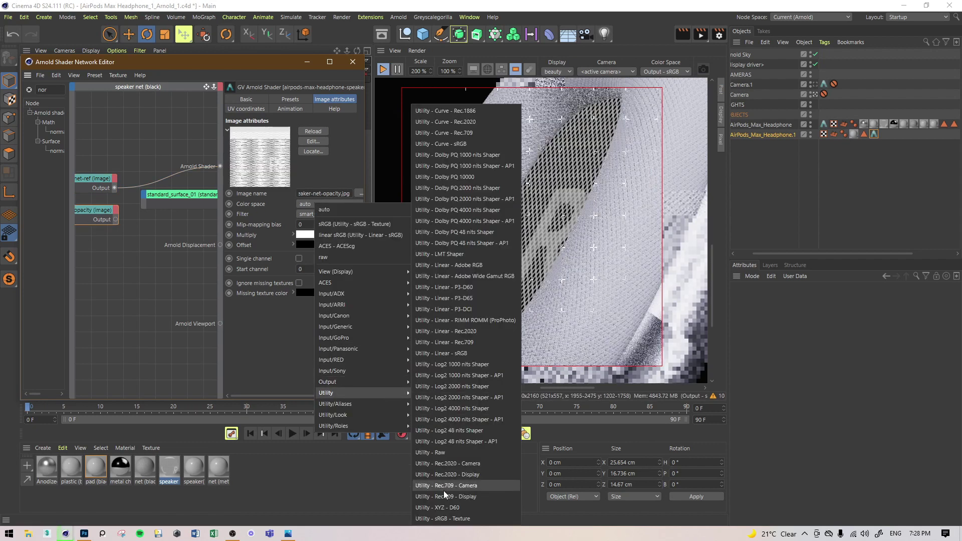
pyautogui.click(444, 453)
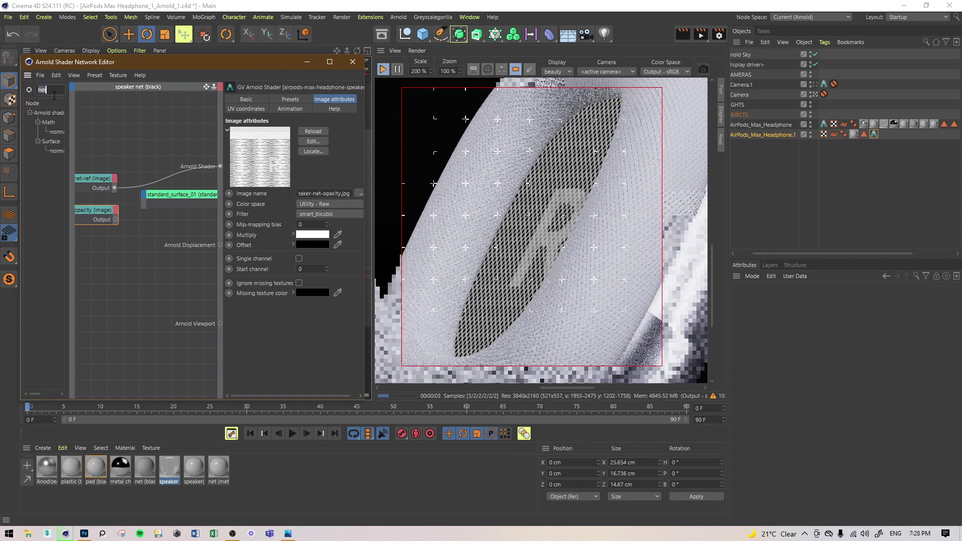
# Add a bump2d node to the speaker net (black) network and feed the speaker-net-ref image into its bump map
pyautogui.press('BackSpace')
pyautogui.press('BackSpace')
pyautogui.press('BackSpace')
pyautogui.write('bu')
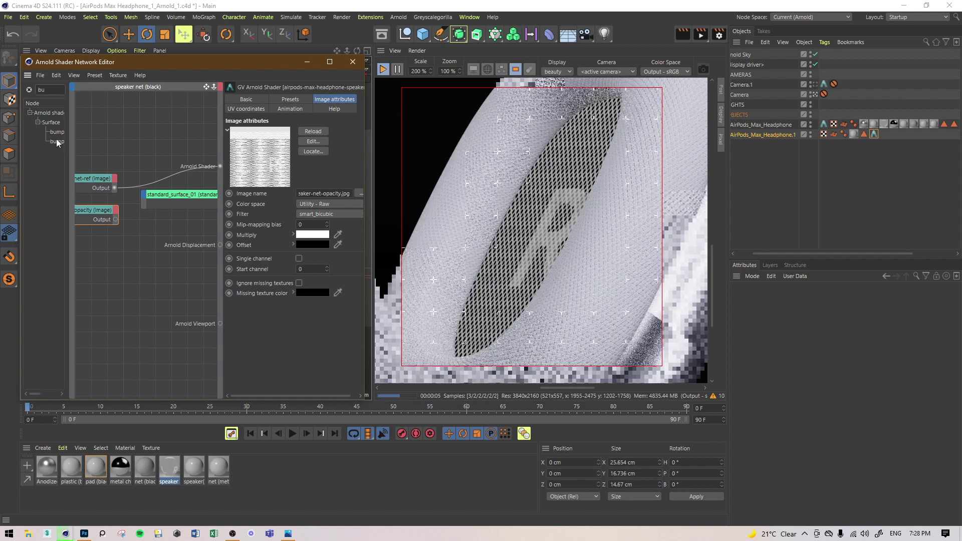
pyautogui.moveTo(56, 142); pyautogui.dragTo(137, 142)
pyautogui.moveTo(57, 132); pyautogui.dragTo(168, 116)
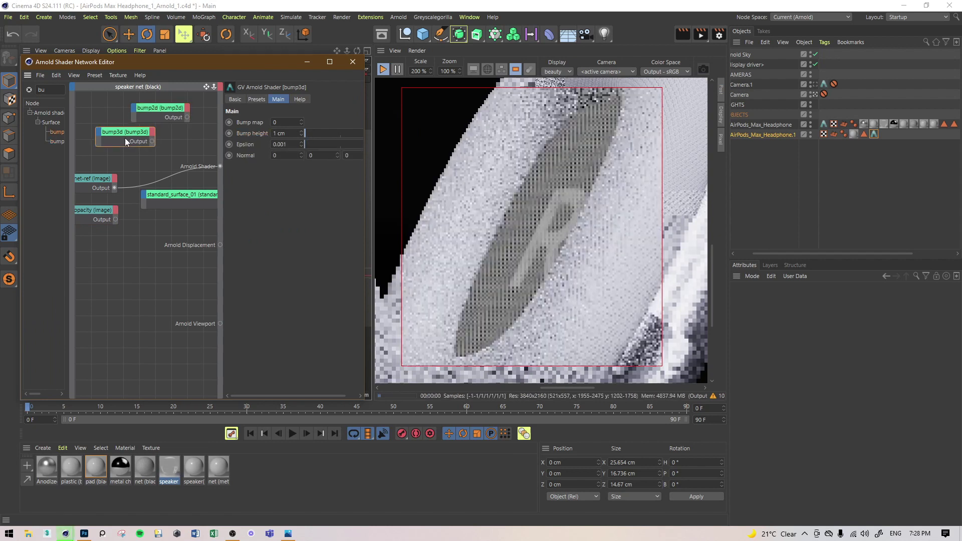
pyautogui.press('Delete')
pyautogui.moveTo(114, 188); pyautogui.dragTo(192, 117)
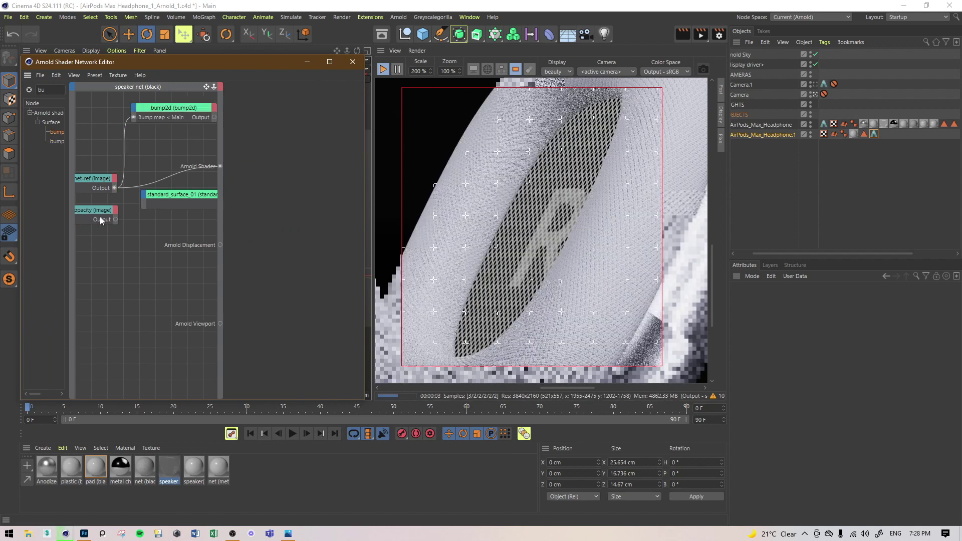
# Connect the speaker-net-opacity image to the standard surface's cutout opacity and the bump2d output to its normal
pyautogui.moveTo(132, 220); pyautogui.dragTo(233, 293)
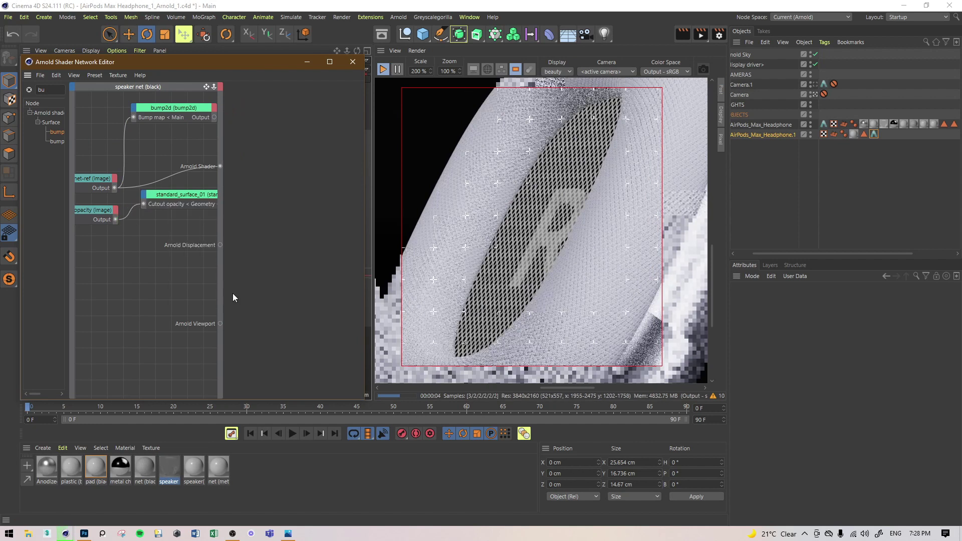
pyautogui.moveTo(214, 118); pyautogui.dragTo(181, 292)
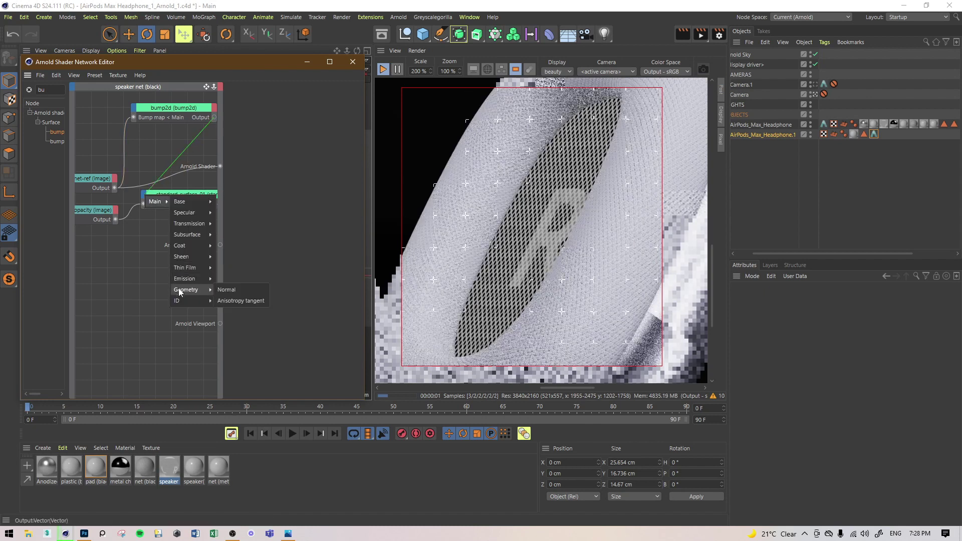
pyautogui.moveTo(242, 291); pyautogui.dragTo(240, 290)
# Connect the standard surface back to the Arnold Shader output and save the project
pyautogui.click(187, 199)
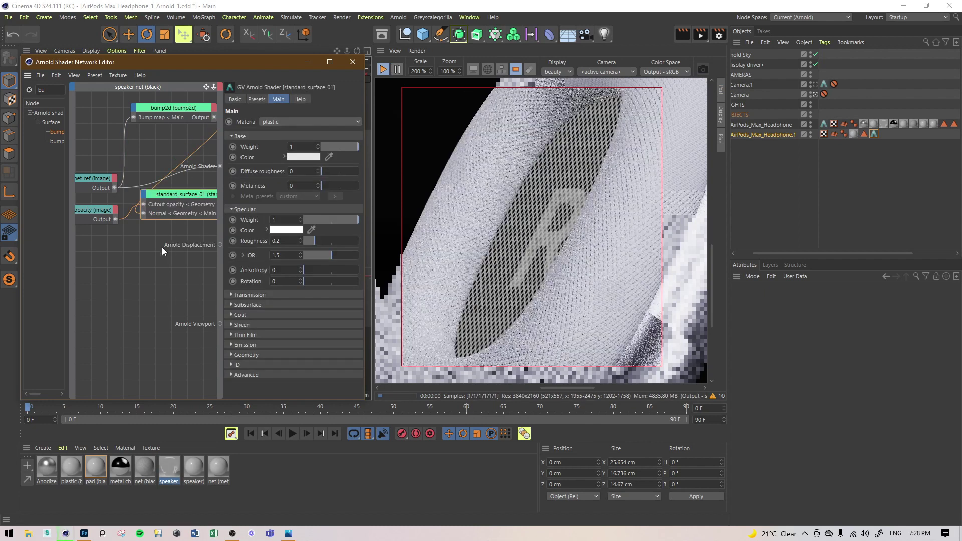
pyautogui.moveTo(161, 248); pyautogui.dragTo(115, 257, button='middle')
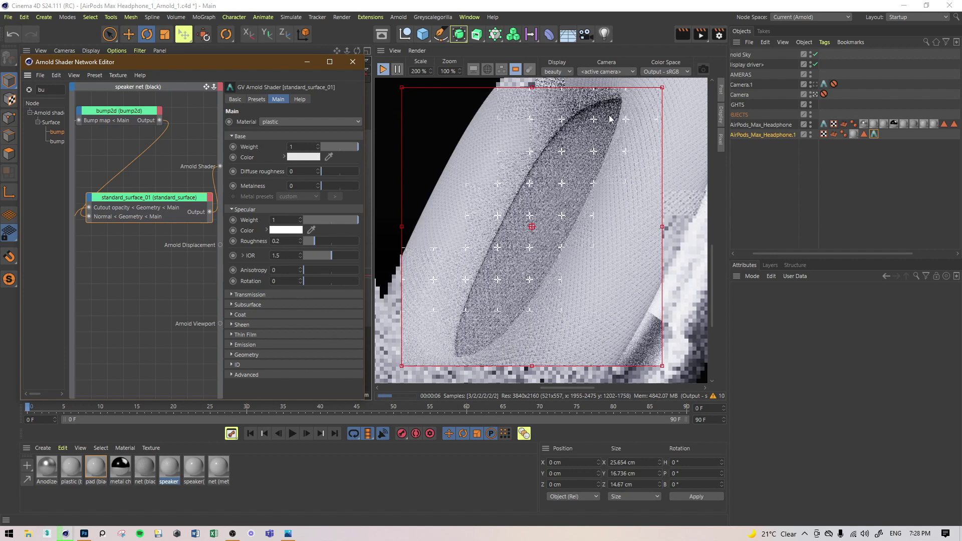
pyautogui.hotkey('ctrl', 's')
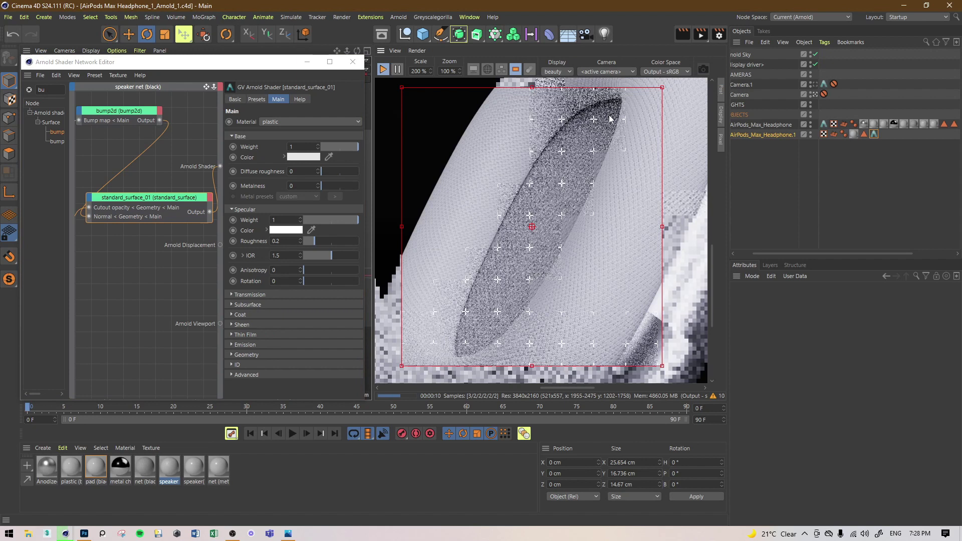
# Connect the speaker-net-ref image to the base color of the standard surface
pyautogui.moveTo(129, 247); pyautogui.dragTo(212, 249, button='middle')
pyautogui.click(86, 215)
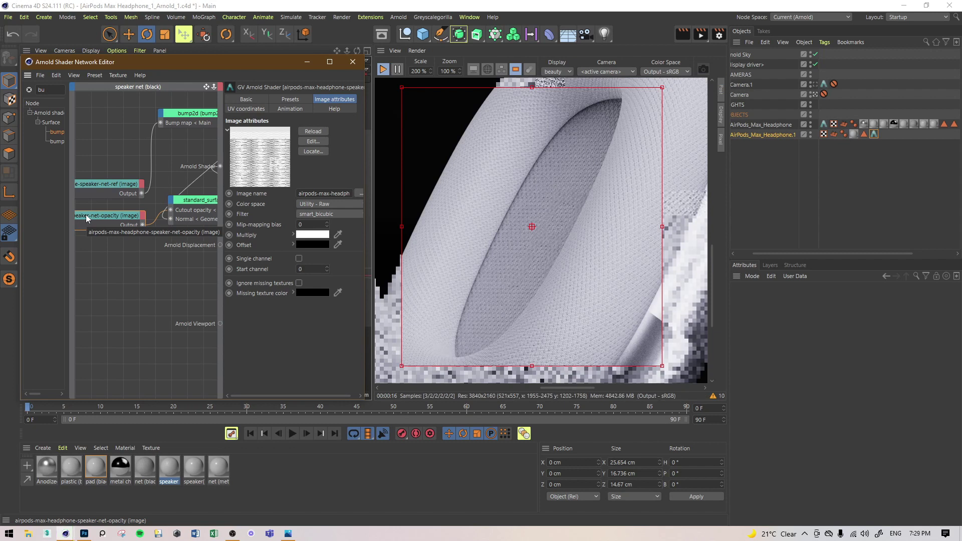
pyautogui.click(115, 183)
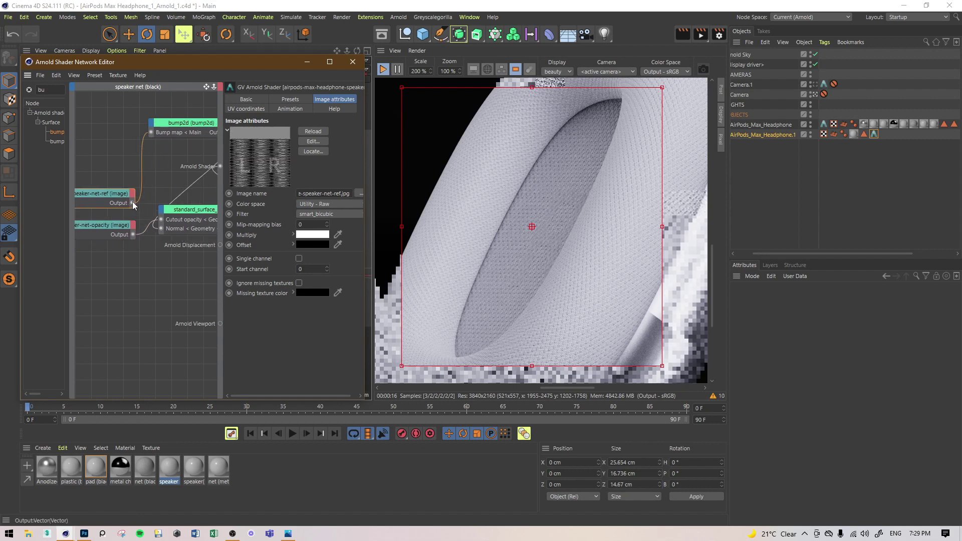
pyautogui.moveTo(160, 210); pyautogui.dragTo(161, 210)
pyautogui.moveTo(220, 214)
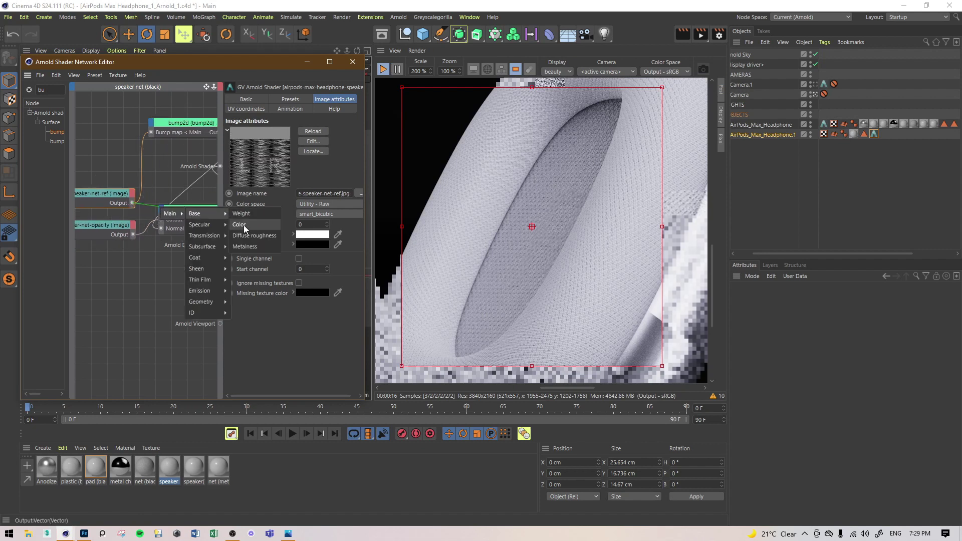
pyautogui.click(244, 225)
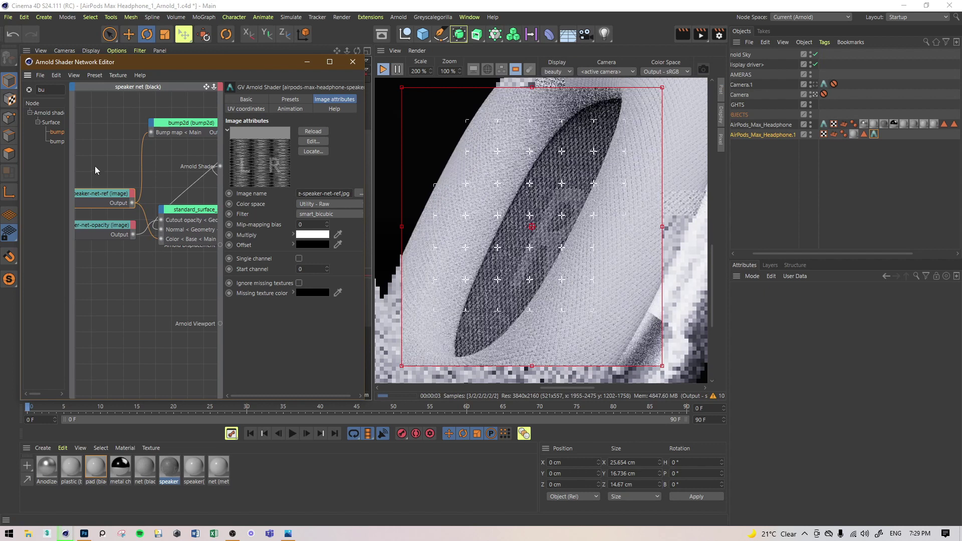
# Add a color_correct node above the speaker-net-ref image and feed the image into its input
pyautogui.keyDown('alt'); pyautogui.moveTo(95, 167); pyautogui.dragTo(156, 155, button='middle'); pyautogui.keyUp('alt')
pyautogui.moveTo(170, 180); pyautogui.dragTo(107, 149)
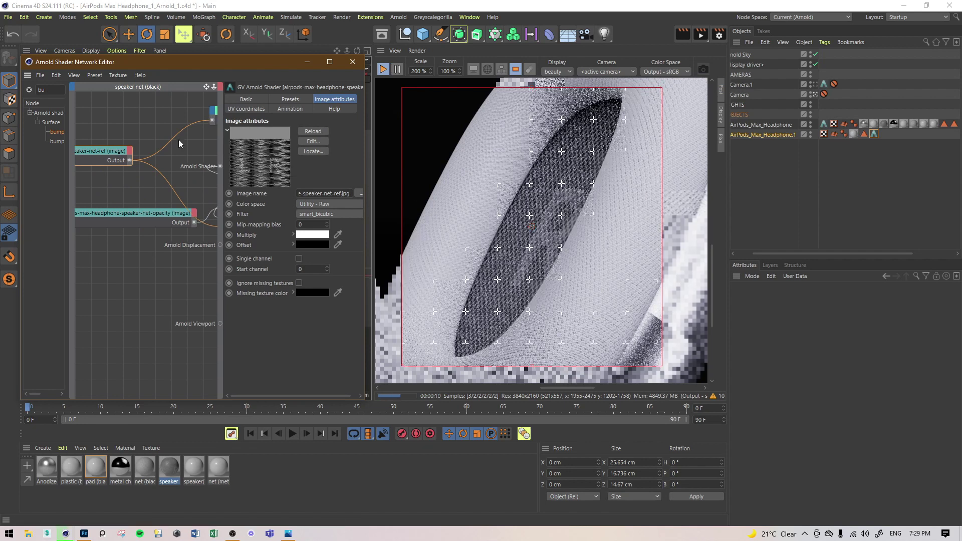
pyautogui.press('BackSpace')
pyautogui.press('BackSpace')
pyautogui.write('colo')
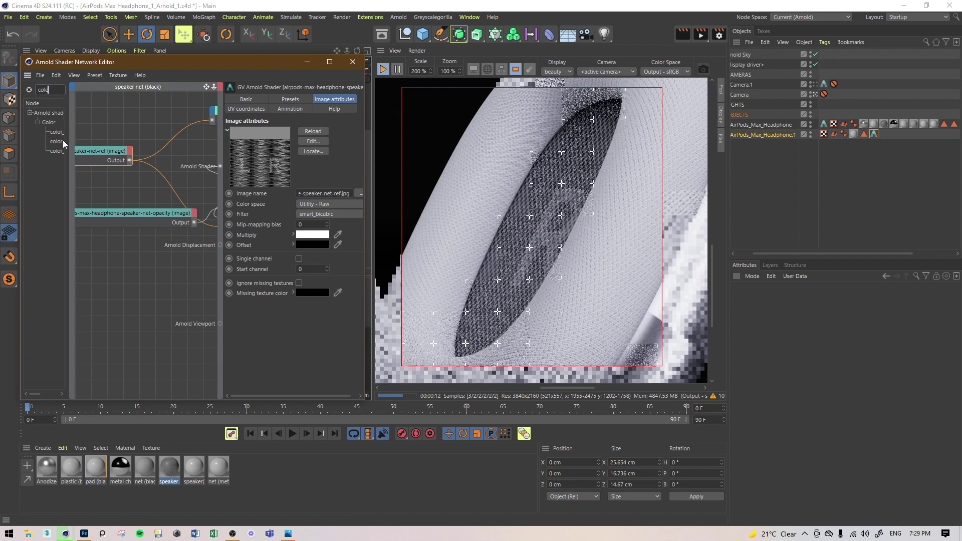
pyautogui.moveTo(62, 142); pyautogui.dragTo(115, 123)
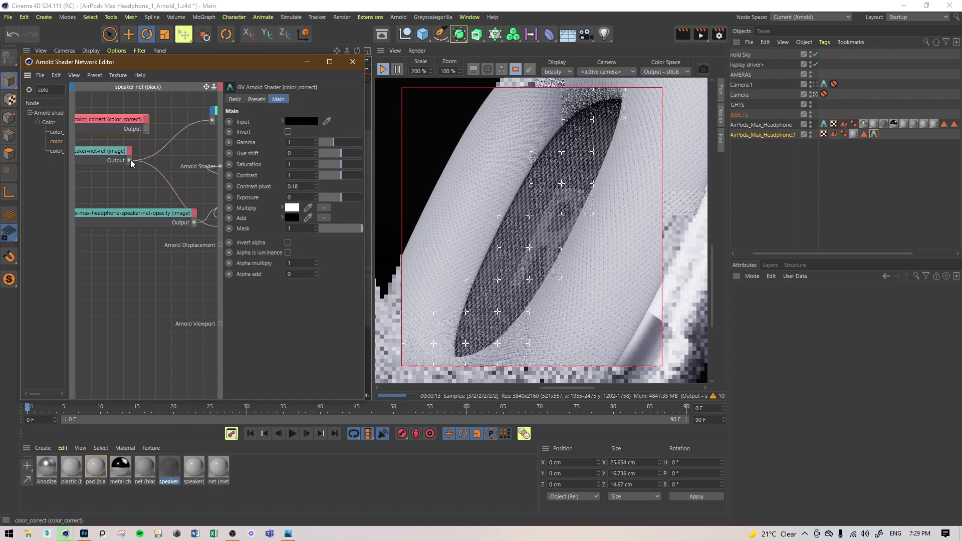
pyautogui.moveTo(128, 118); pyautogui.dragTo(159, 121)
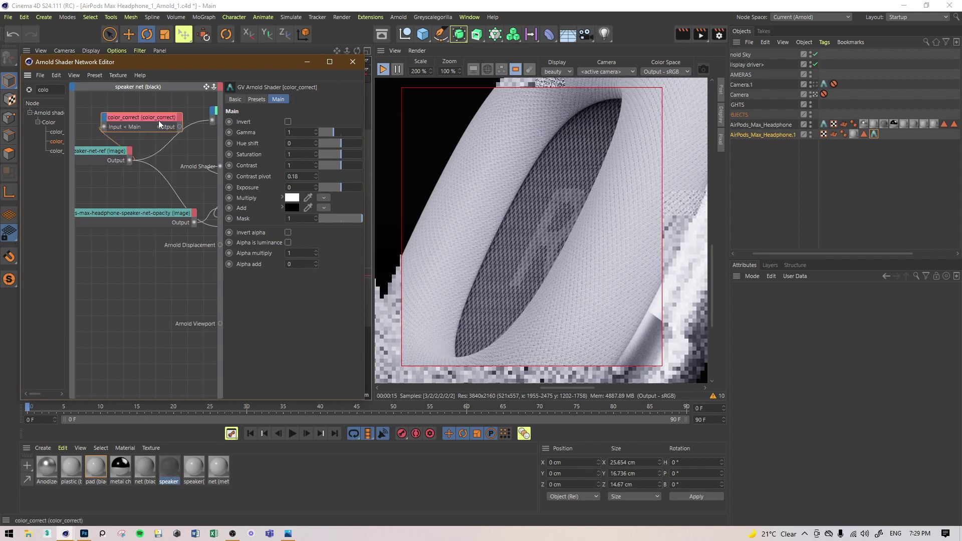
# Connect the color_correct output to the standard surface's base color and automatically arrange the network's nodes
pyautogui.moveTo(169, 135); pyautogui.dragTo(128, 137, button='middle')
pyautogui.moveTo(139, 125); pyautogui.dragTo(147, 144)
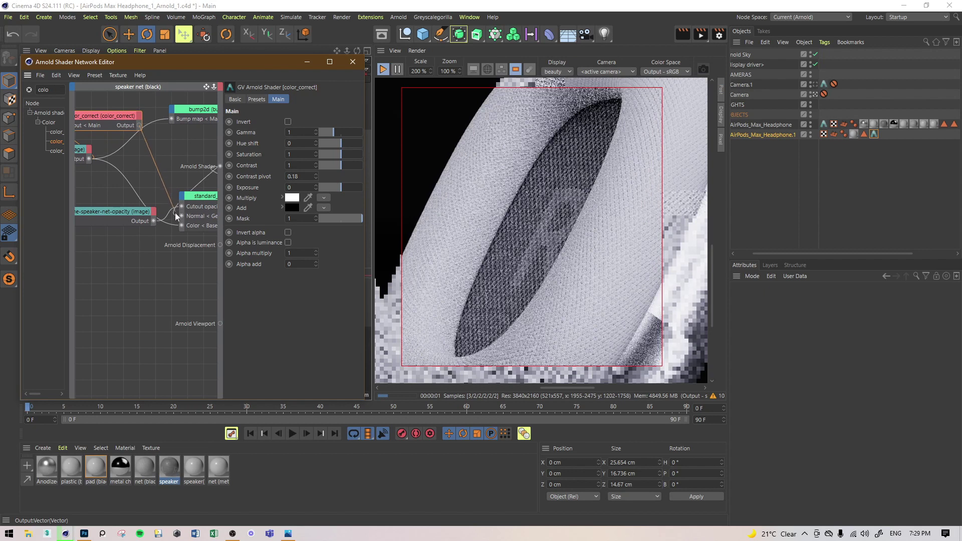
pyautogui.moveTo(180, 224); pyautogui.dragTo(181, 227)
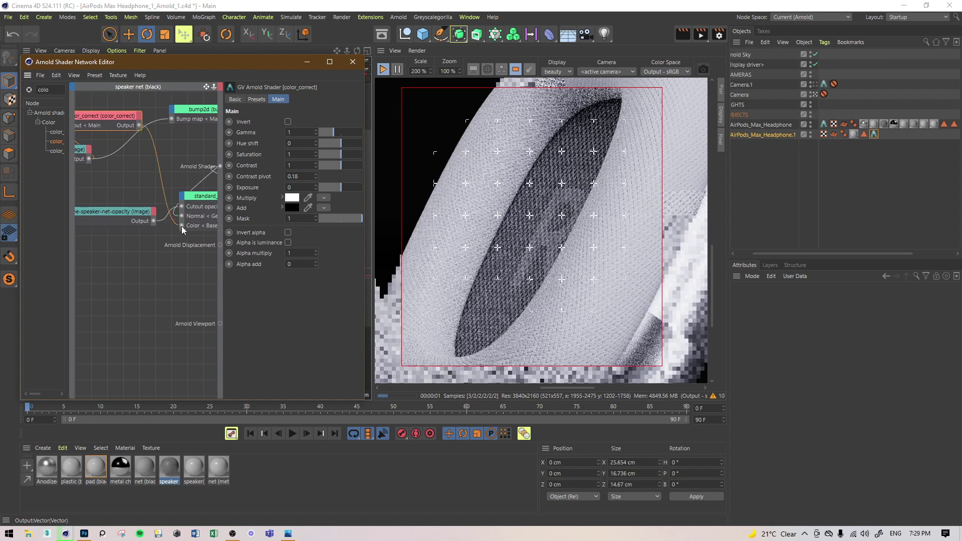
pyautogui.click(56, 75)
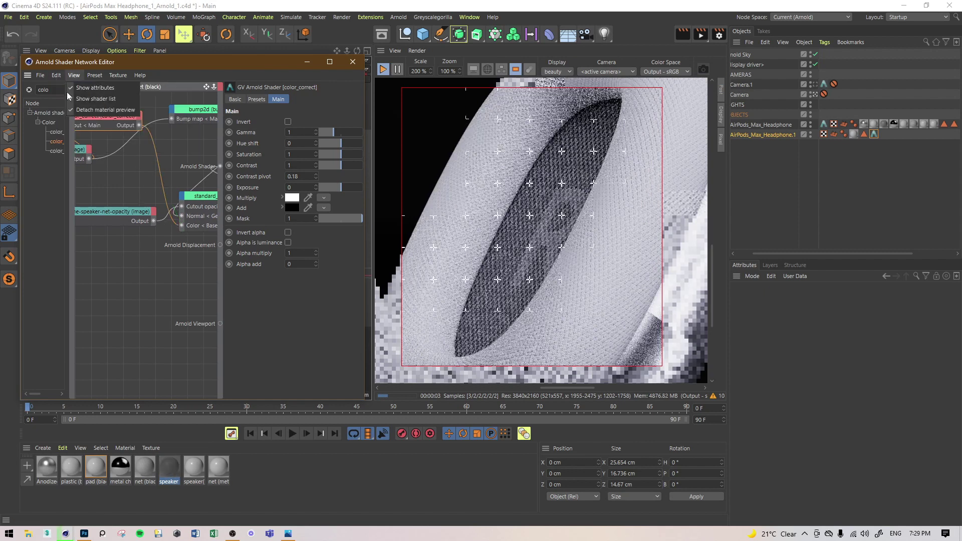
pyautogui.click(121, 120)
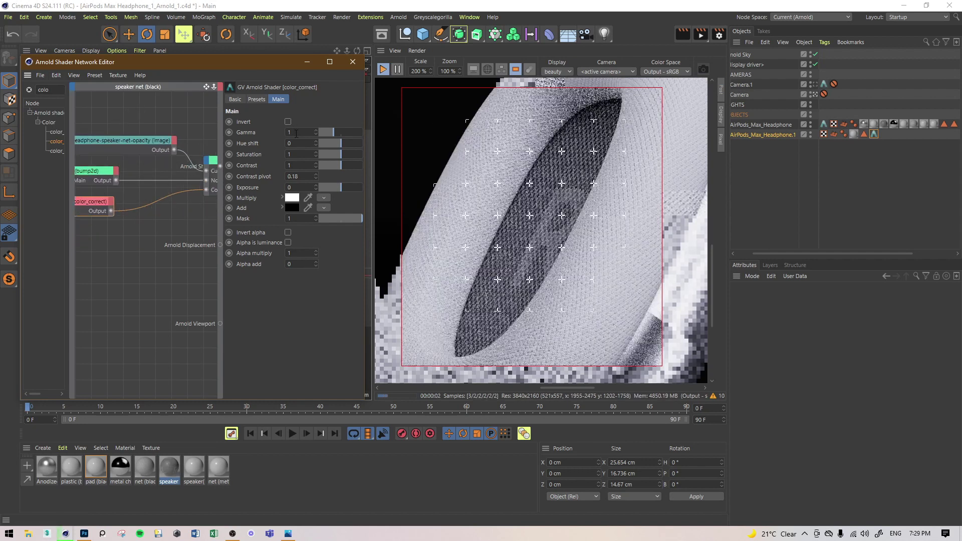
# Set the color_correct node's exposure to 1 and save the project
pyautogui.click(303, 186)
pyautogui.press('Return')
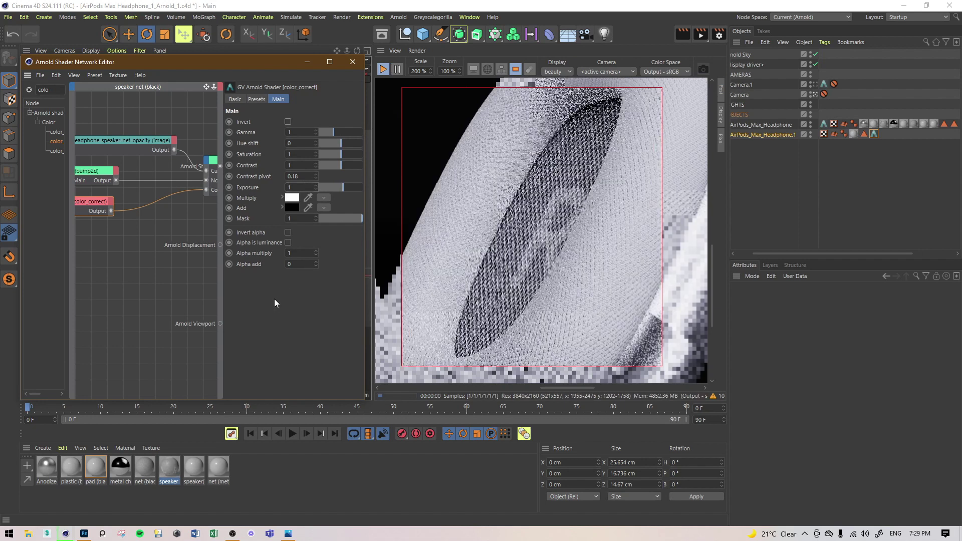
pyautogui.scroll(-5, 551, 279)
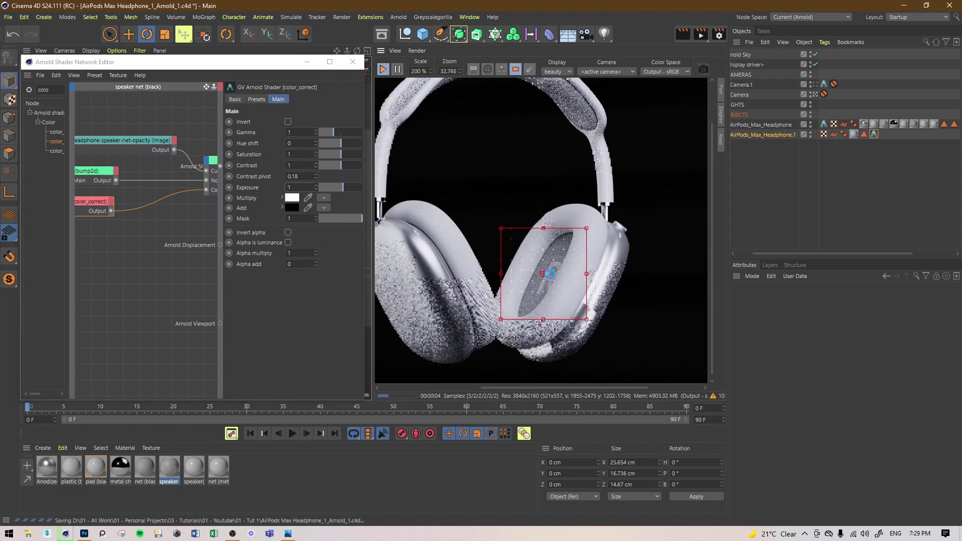
# Render a preview region over the upper part of the speaker net inside the ear cushion to examine it
pyautogui.scroll(-1, 521, 249)
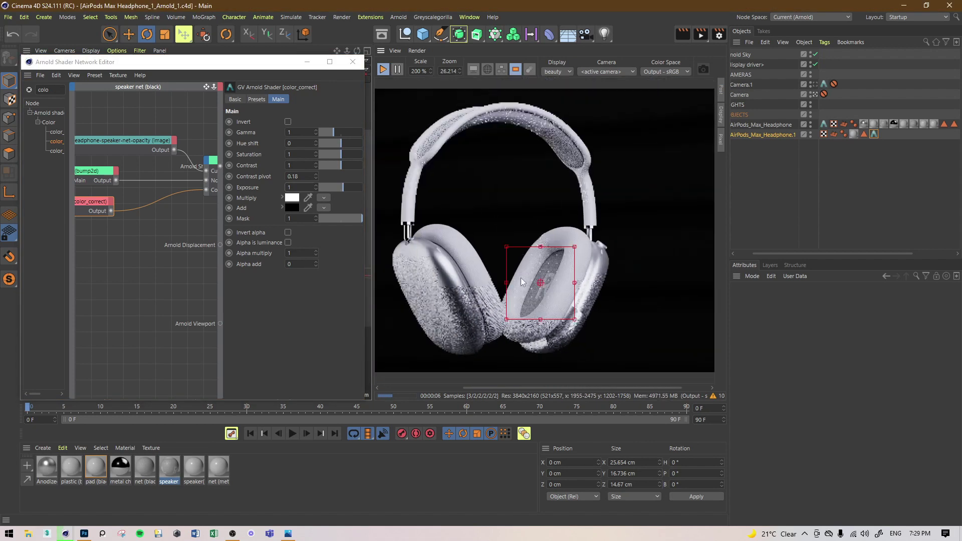
pyautogui.scroll(5, 521, 281)
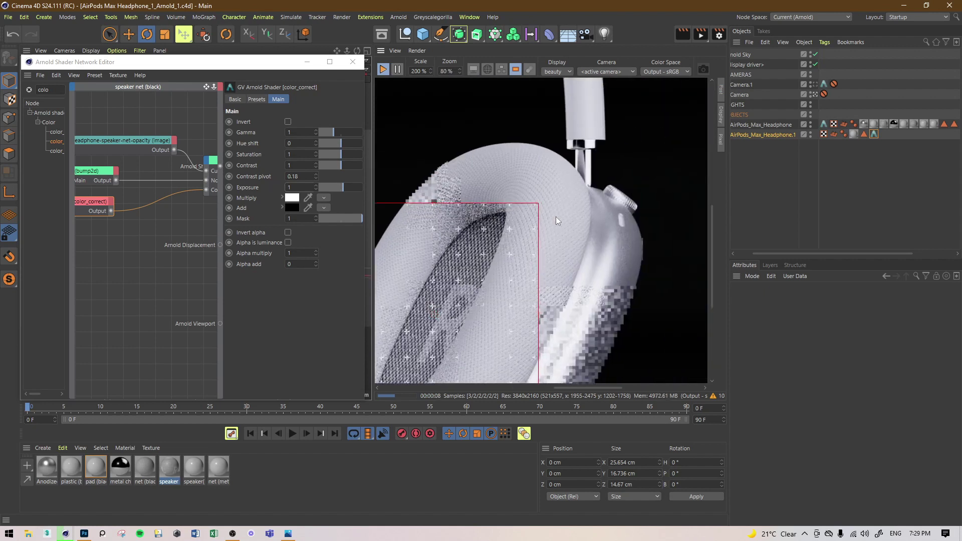
pyautogui.scroll(1, 556, 217)
pyautogui.moveTo(603, 240); pyautogui.dragTo(546, 295)
pyautogui.moveTo(489, 259)
pyautogui.mouseDown(button='middle')
pyautogui.moveTo(609, 195)
pyautogui.moveTo(621, 172)
pyautogui.mouseUp(button='middle')
pyautogui.moveTo(598, 150); pyautogui.dragTo(461, 320)
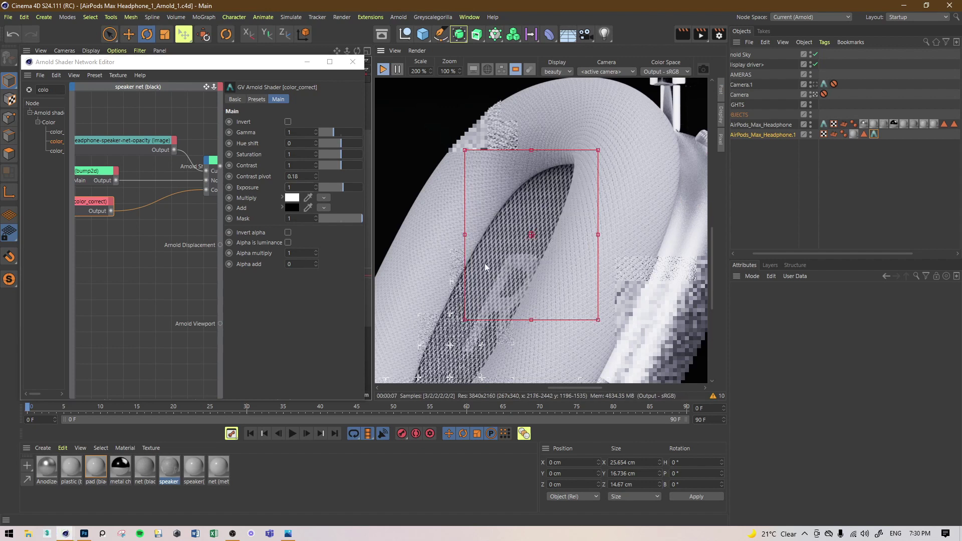
# Render a preview region over the end of the headband to examine its frame and net
pyautogui.scroll(-3, 498, 253)
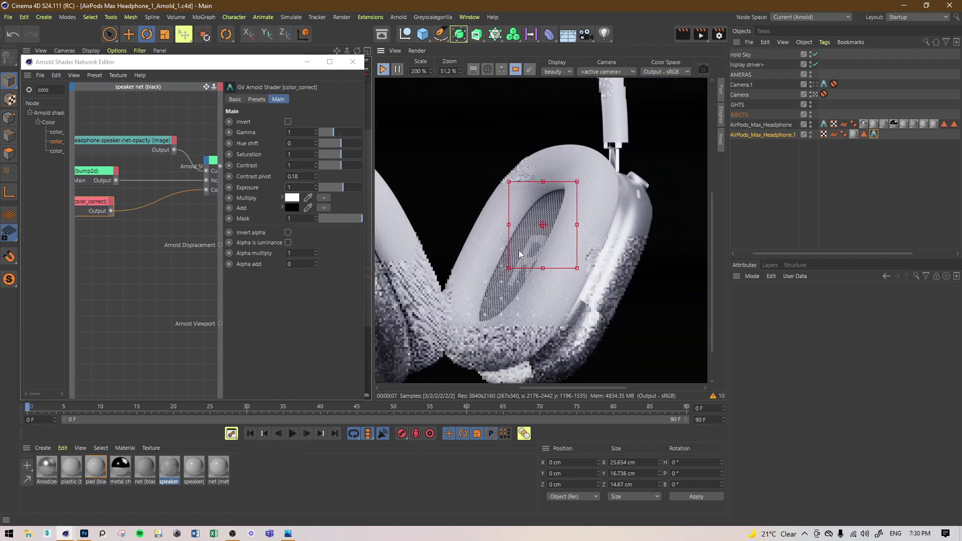
pyautogui.scroll(-3, 520, 252)
pyautogui.moveTo(447, 123); pyautogui.dragTo(553, 172, button='middle')
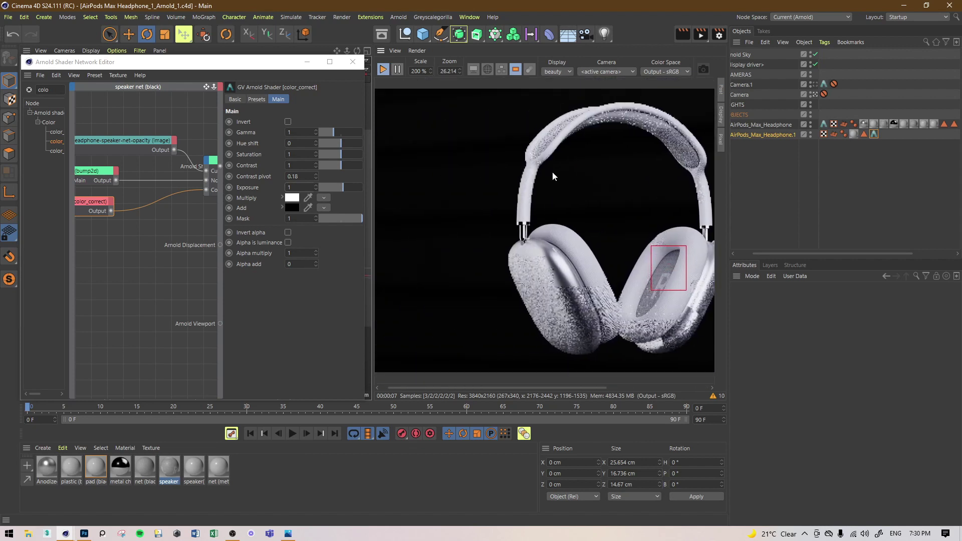
pyautogui.scroll(5, 551, 171)
pyautogui.moveTo(543, 146); pyautogui.dragTo(393, 281)
pyautogui.moveTo(544, 125); pyautogui.dragTo(518, 217, button='middle')
pyautogui.moveTo(592, 110); pyautogui.dragTo(431, 309)
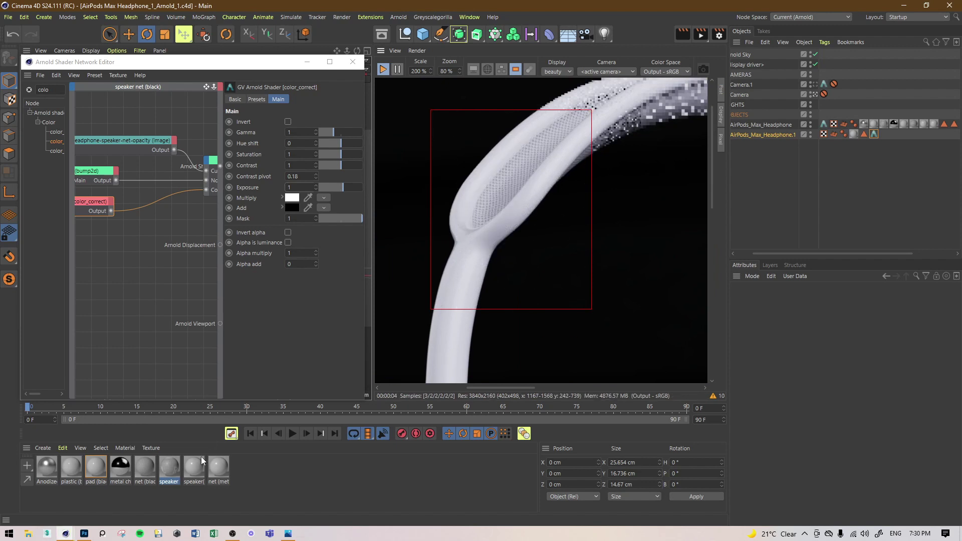
# Set the base color brightness of the plastic (black) material's standard surface to 90%
pyautogui.click(69, 468)
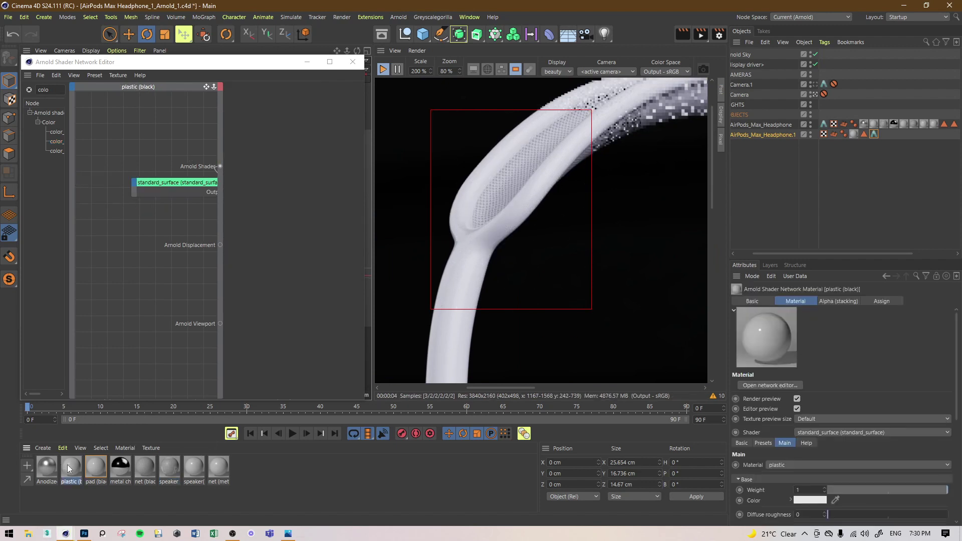
pyautogui.click(162, 199)
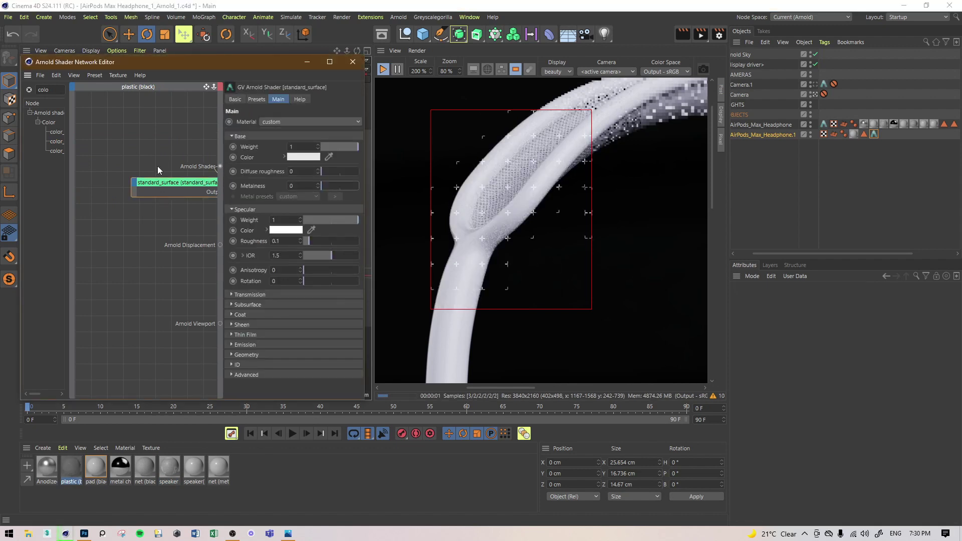
pyautogui.click(290, 158)
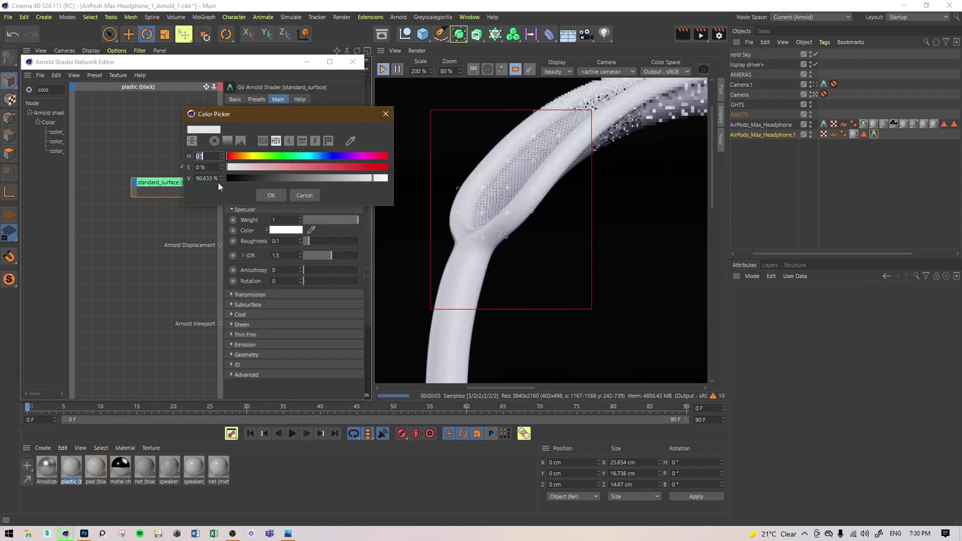
pyautogui.press('Return')
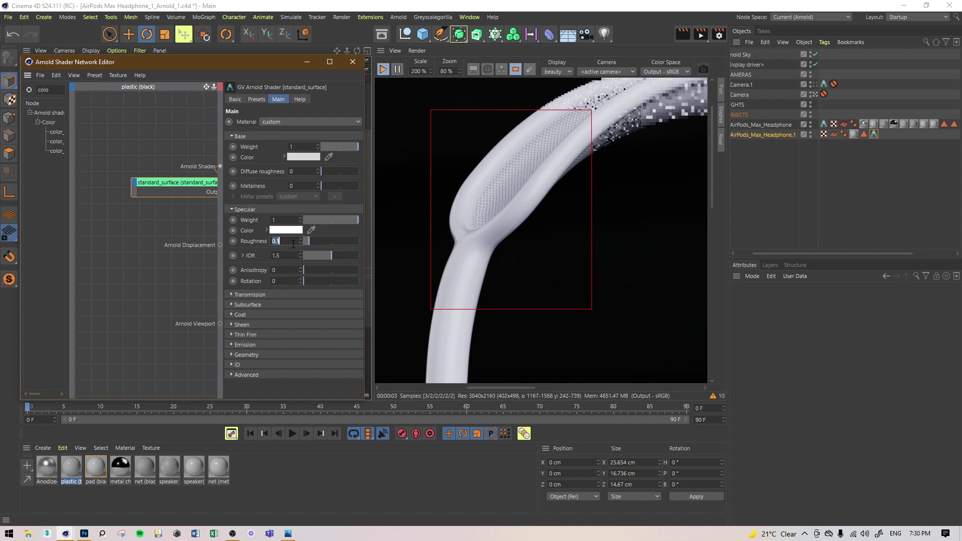
pyautogui.click(321, 158)
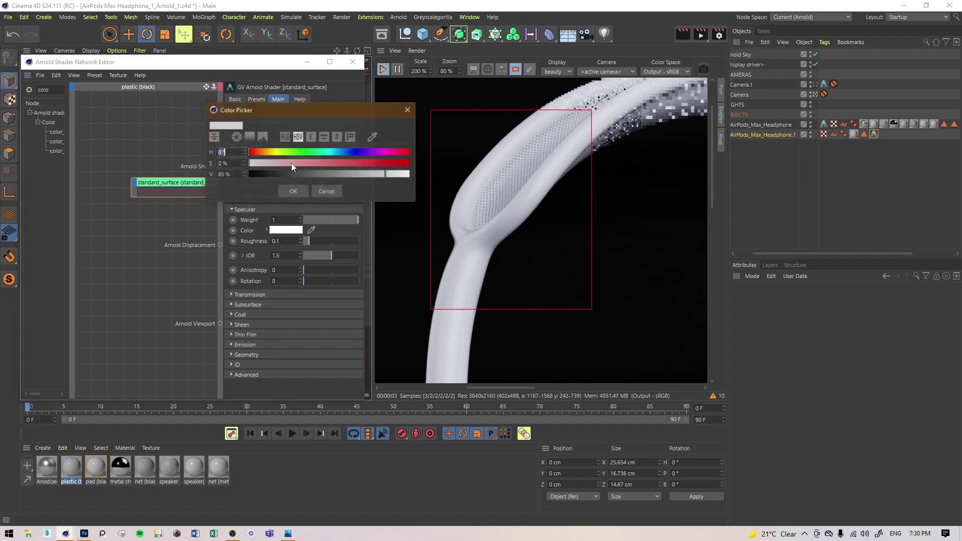
pyautogui.click(238, 174)
pyautogui.write('90')
pyautogui.press('Return')
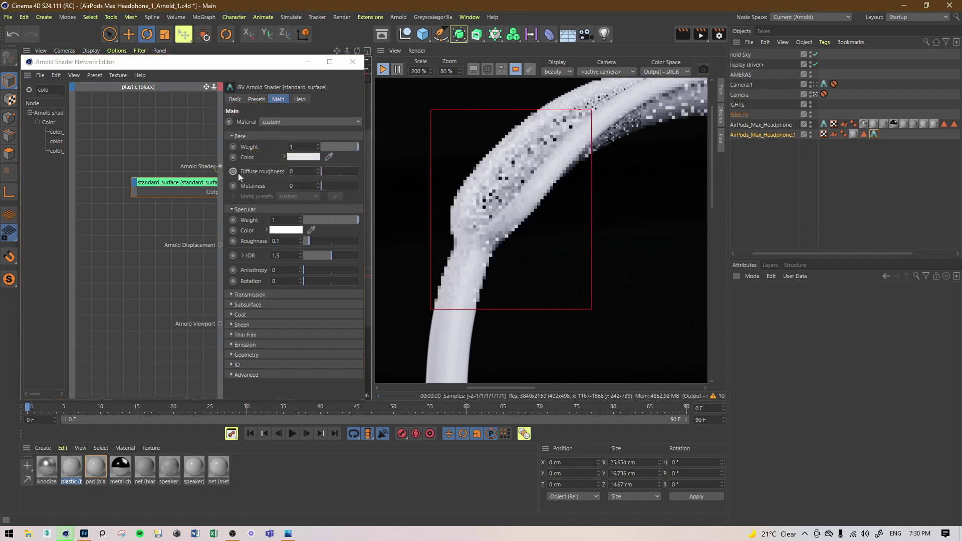
# Set the plastic's specular roughness to 0.25, with a preview region rendering over the headband arm above the ear cup
pyautogui.scroll(-2, 550, 155)
pyautogui.moveTo(564, 146); pyautogui.dragTo(525, 222, button='middle')
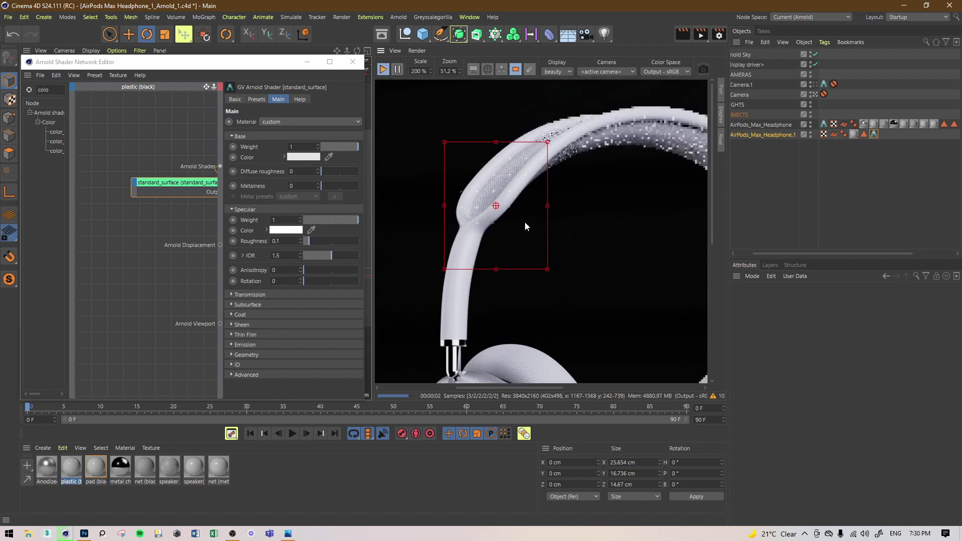
pyautogui.scroll(3, 505, 253)
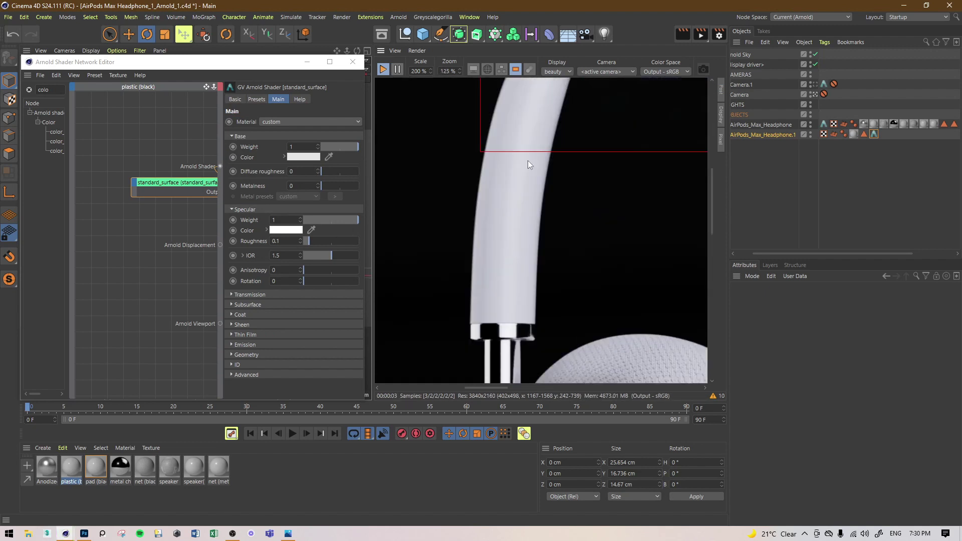
pyautogui.moveTo(528, 160); pyautogui.dragTo(526, 244, button='middle')
pyautogui.moveTo(555, 186)
pyautogui.mouseDown(button='middle')
pyautogui.moveTo(540, 292)
pyautogui.moveTo(538, 159)
pyautogui.mouseUp(button='middle')
pyautogui.moveTo(560, 125); pyautogui.dragTo(397, 376)
pyautogui.moveTo(333, 245); pyautogui.dragTo(317, 239)
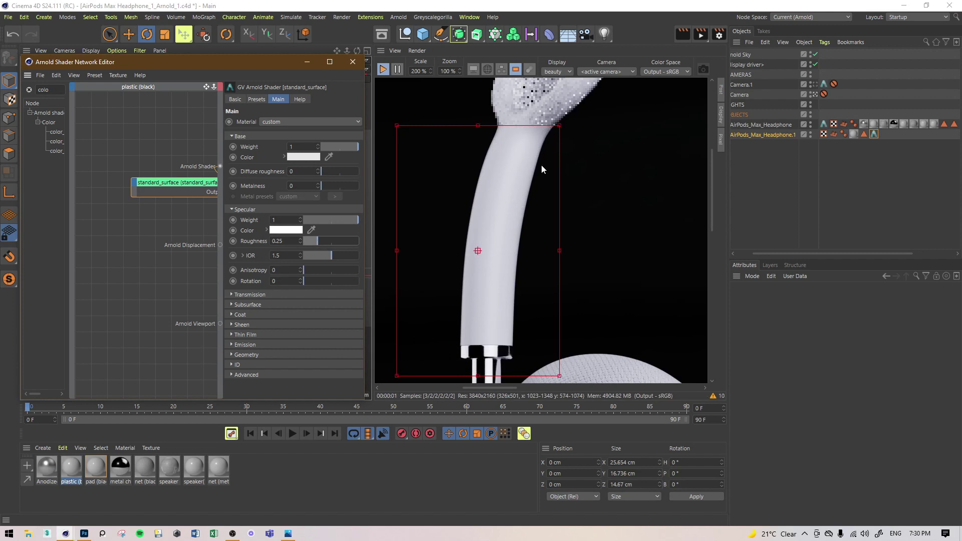
# Render preview regions over the headband's inner net and over its opposite arm to examine them
pyautogui.moveTo(541, 164); pyautogui.dragTo(491, 312, button='middle')
pyautogui.moveTo(450, 303)
pyautogui.mouseDown(button='middle')
pyautogui.moveTo(208, 303)
pyautogui.moveTo(120, 288)
pyautogui.mouseUp(button='middle')
pyautogui.moveTo(611, 130)
pyautogui.mouseDown()
pyautogui.moveTo(520, 267)
pyautogui.moveTo(419, 361)
pyautogui.mouseUp()
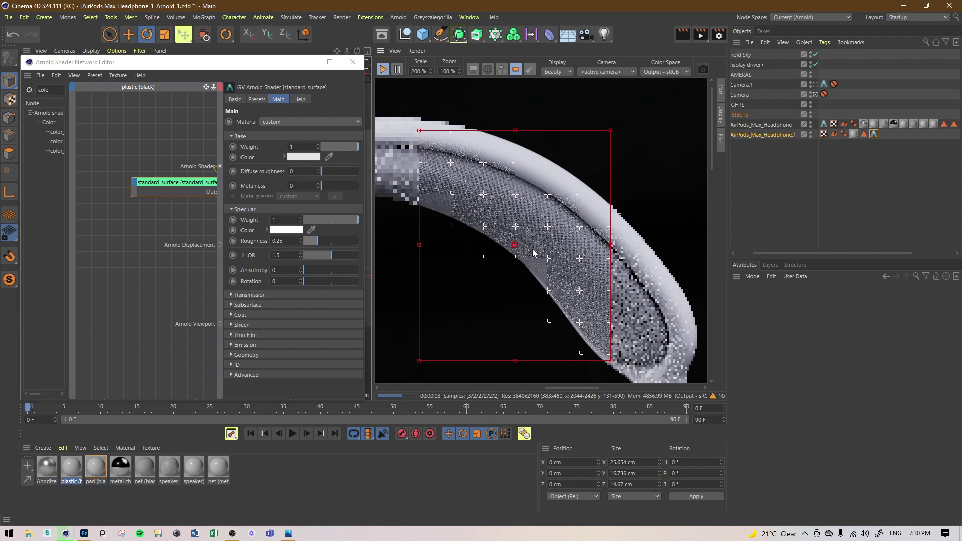
pyautogui.moveTo(534, 253); pyautogui.dragTo(504, 274, button='middle')
pyautogui.moveTo(504, 271); pyautogui.dragTo(448, 326)
pyautogui.moveTo(488, 302); pyautogui.dragTo(440, 145, button='middle')
pyautogui.moveTo(609, 118); pyautogui.dragTo(459, 351)
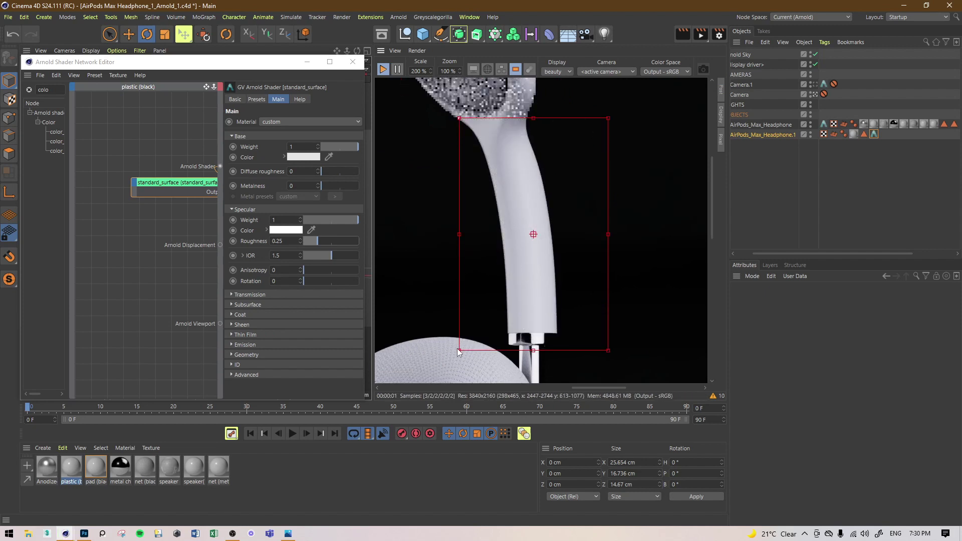
# Set the render scale to 100% and turn off the render region to preview the whole headphones
pyautogui.scroll(-5, 462, 271)
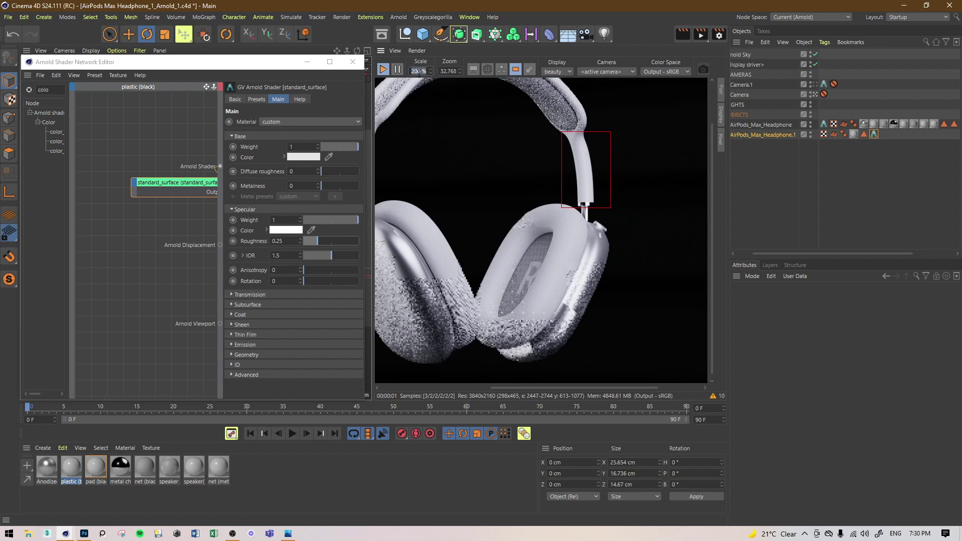
pyautogui.write('00')
pyautogui.press('Return')
pyautogui.click(513, 70)
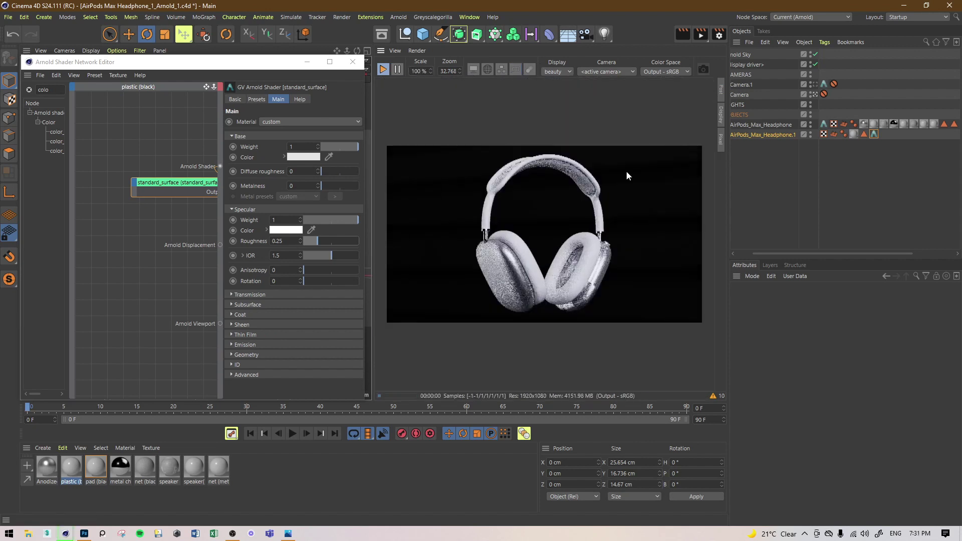
pyautogui.scroll(2, 576, 271)
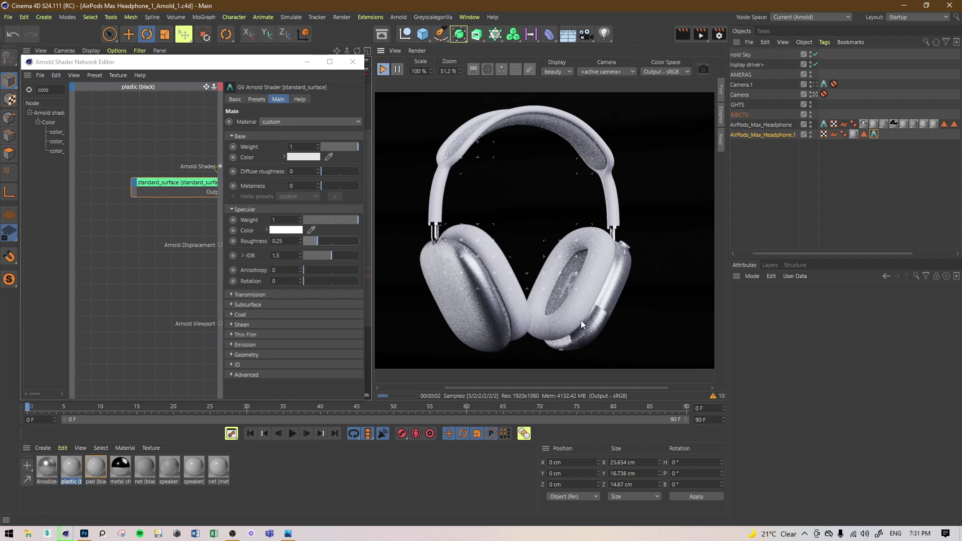
# Render a preview region over the lower outer shell of the ear cup to examine its metal sections
pyautogui.moveTo(625, 292); pyautogui.dragTo(542, 366)
pyautogui.scroll(2, 566, 351)
pyautogui.scroll(4, 567, 351)
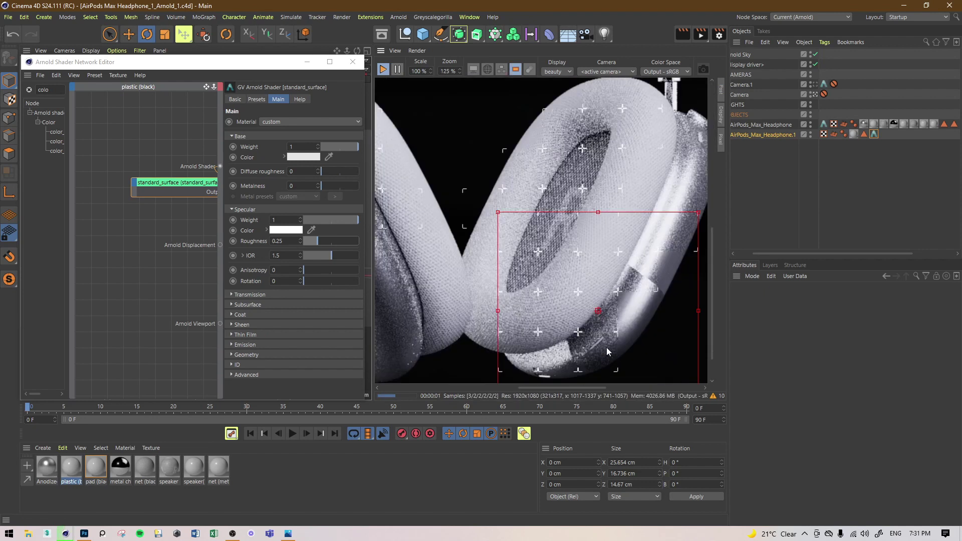
pyautogui.scroll(-2, 574, 328)
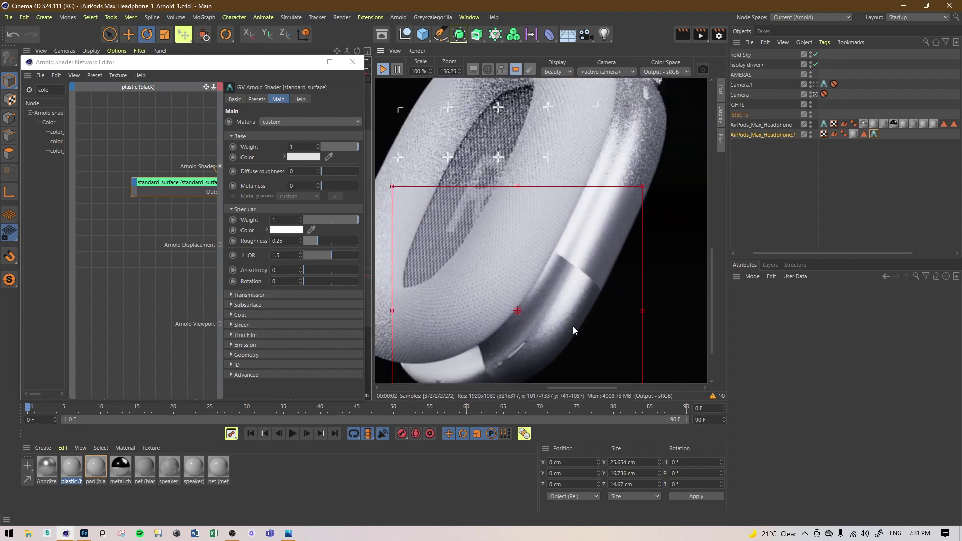
pyautogui.moveTo(596, 252); pyautogui.dragTo(461, 383)
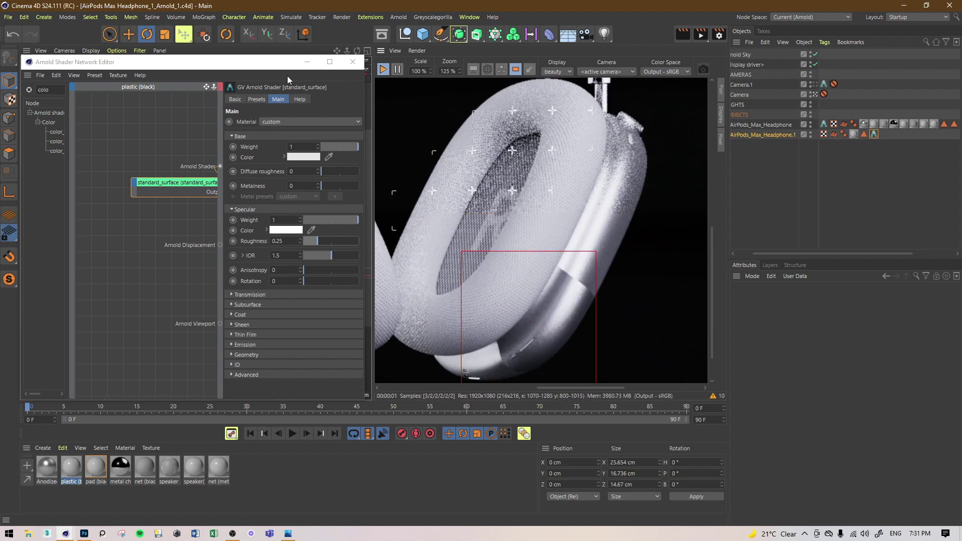
# Open the Anodized material's shader network and set a preview region covering most of the ear cup
pyautogui.click(303, 62)
pyautogui.click(315, 197)
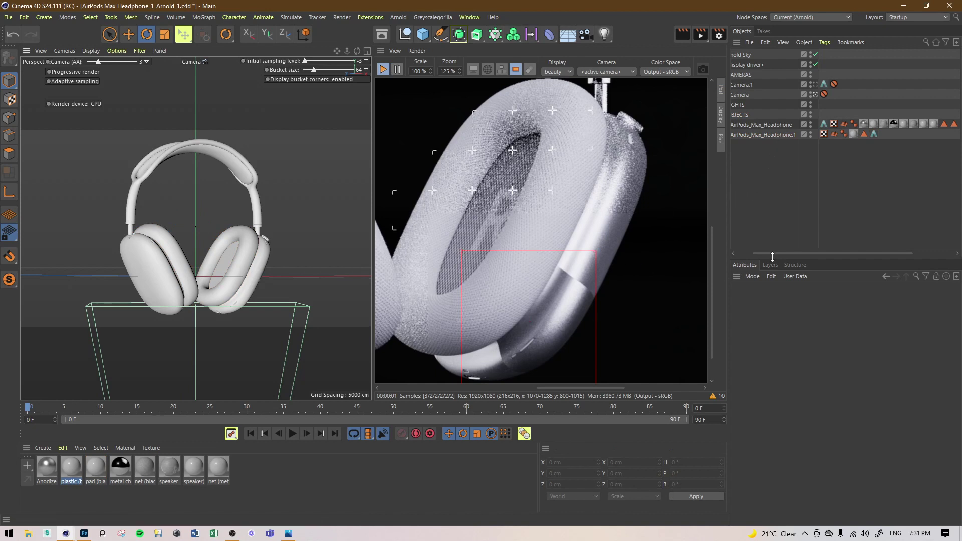
pyautogui.moveTo(773, 255); pyautogui.dragTo(754, 254)
pyautogui.click(47, 468)
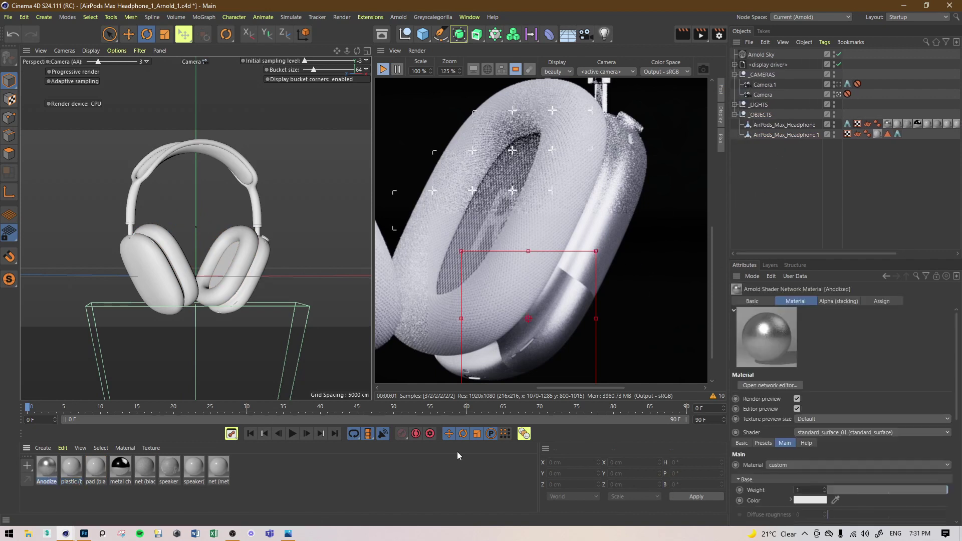
pyautogui.click(756, 387)
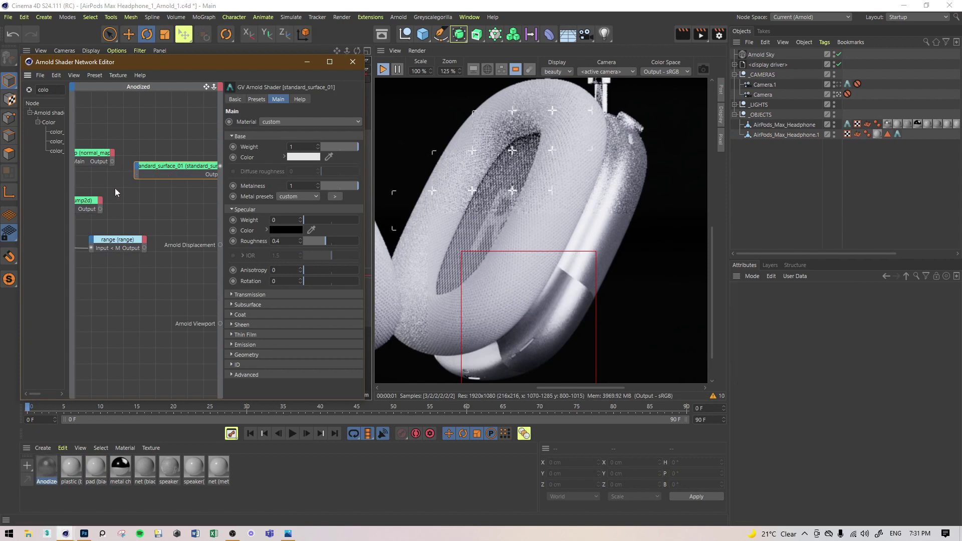
pyautogui.moveTo(666, 139); pyautogui.dragTo(441, 386)
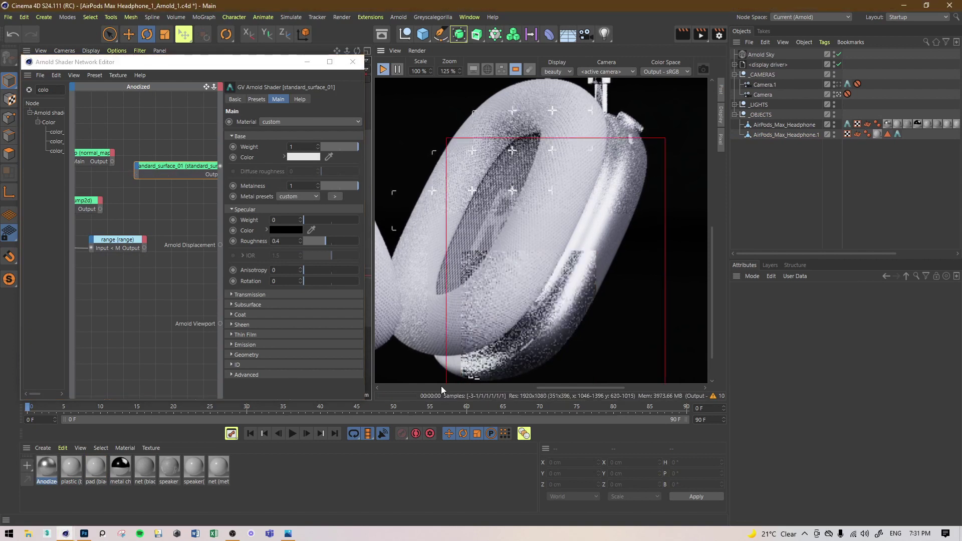
# Connect the normal_map output to the standard surface's geometry Normal input in the Anodized network
pyautogui.moveTo(145, 166); pyautogui.dragTo(218, 172, button='middle')
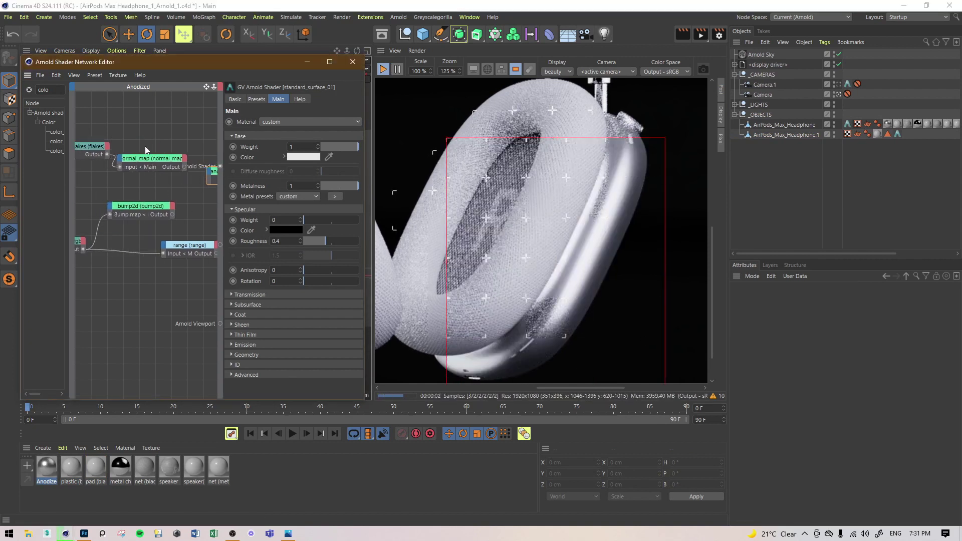
pyautogui.click(132, 121)
pyautogui.moveTo(146, 129); pyautogui.dragTo(94, 150, button='middle')
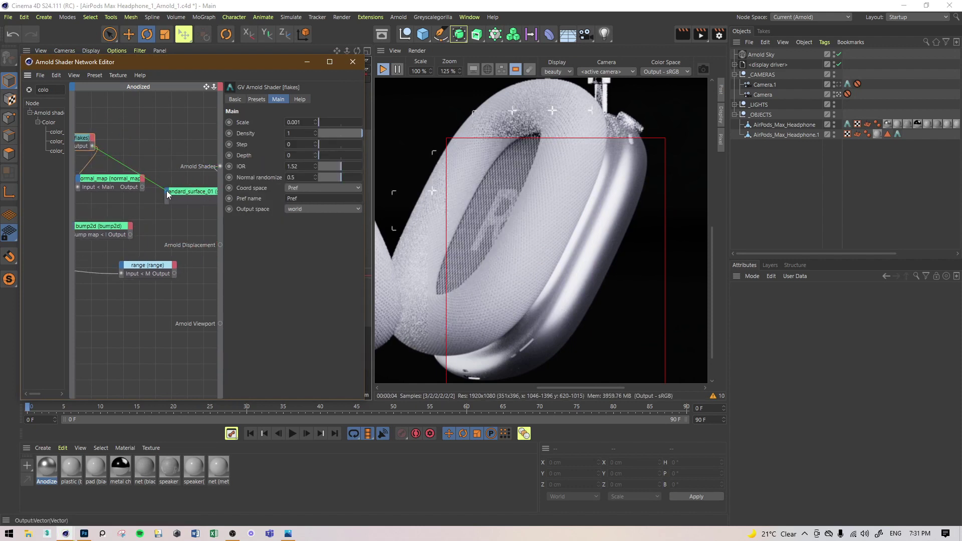
pyautogui.moveTo(166, 191); pyautogui.dragTo(165, 171)
pyautogui.click(117, 179)
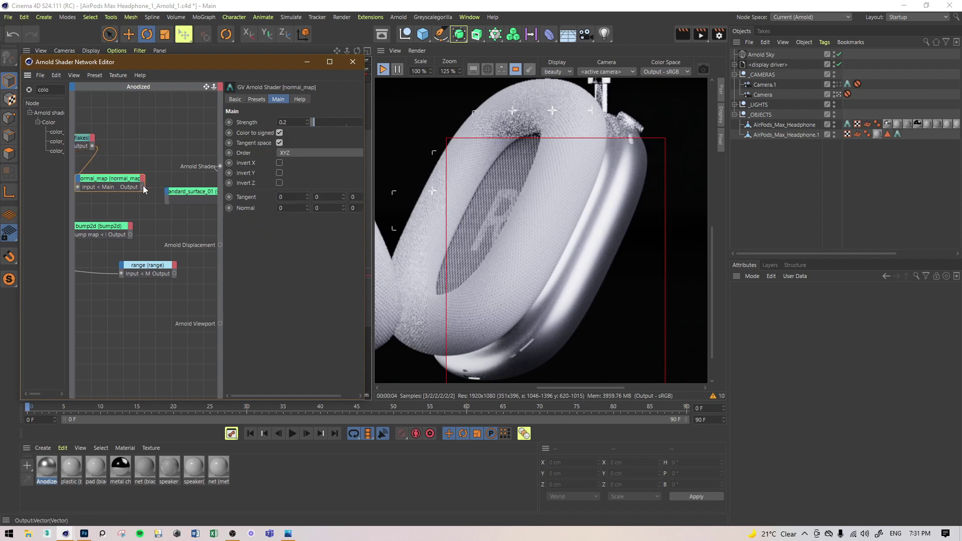
pyautogui.moveTo(169, 197); pyautogui.dragTo(169, 198)
pyautogui.moveTo(215, 290)
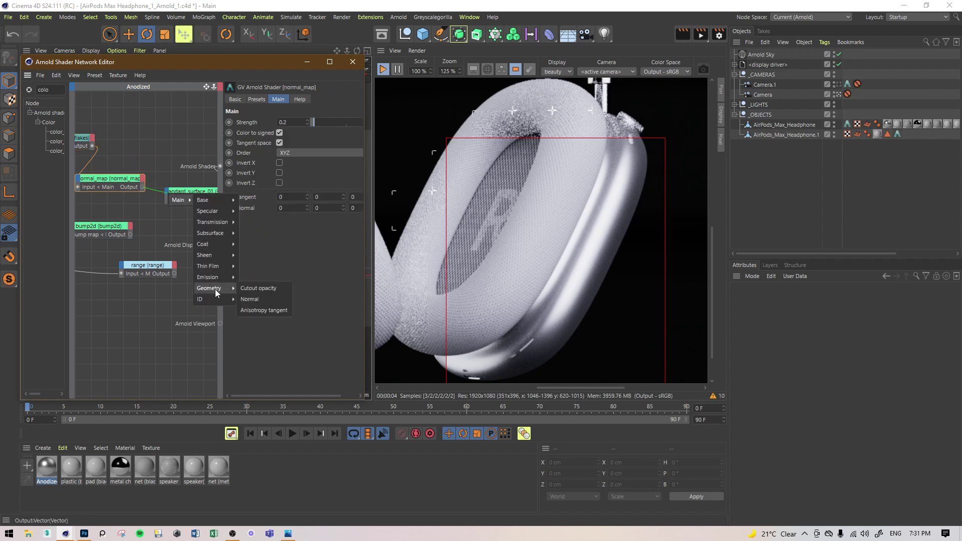
pyautogui.click(249, 298)
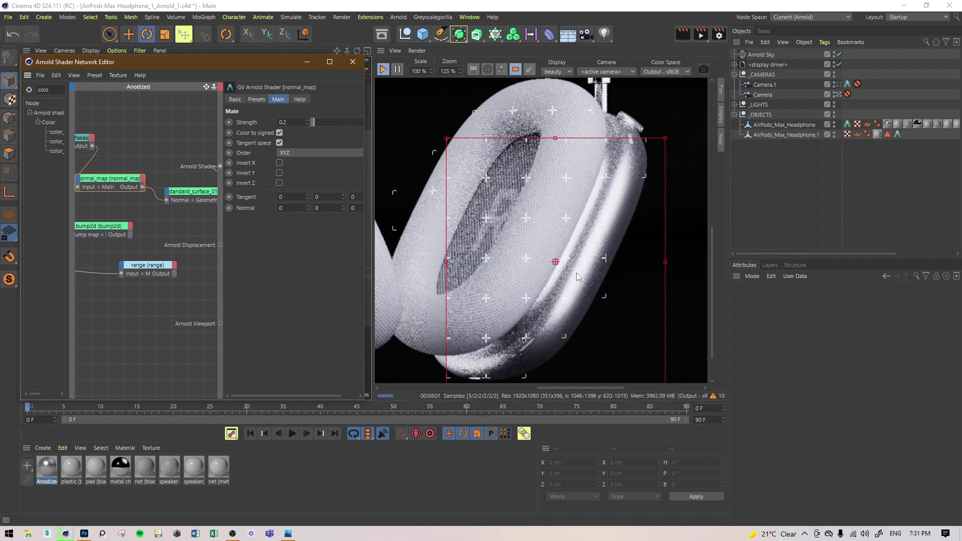
# Restart the preview render and try inverting the normal map's X, Y and Z in turn
pyautogui.click(383, 70)
pyautogui.click(383, 69)
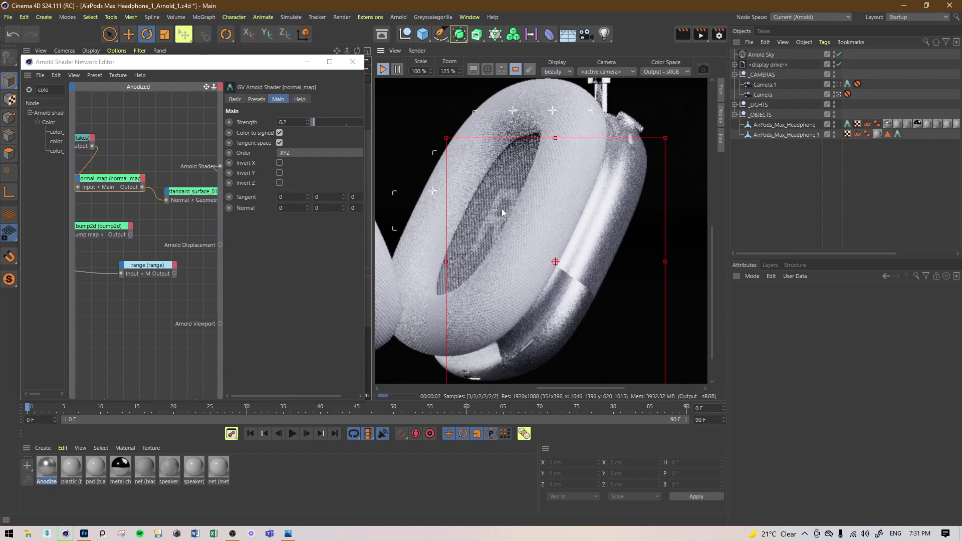
pyautogui.click(279, 163)
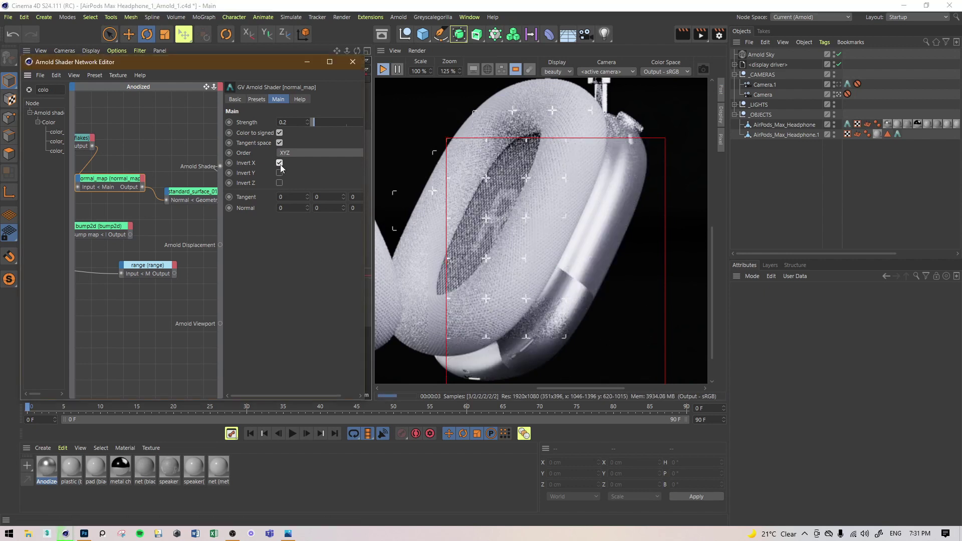
pyautogui.click(279, 163)
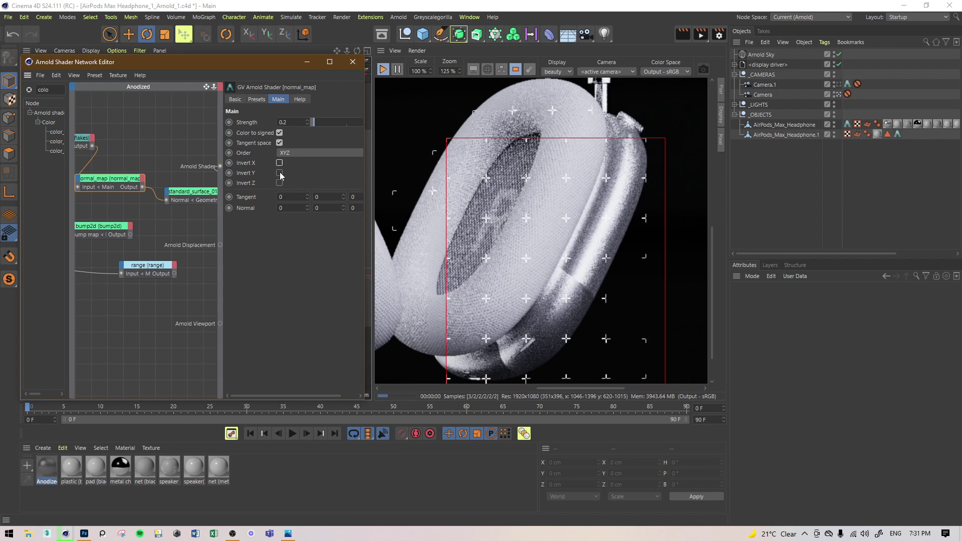
pyautogui.click(280, 173)
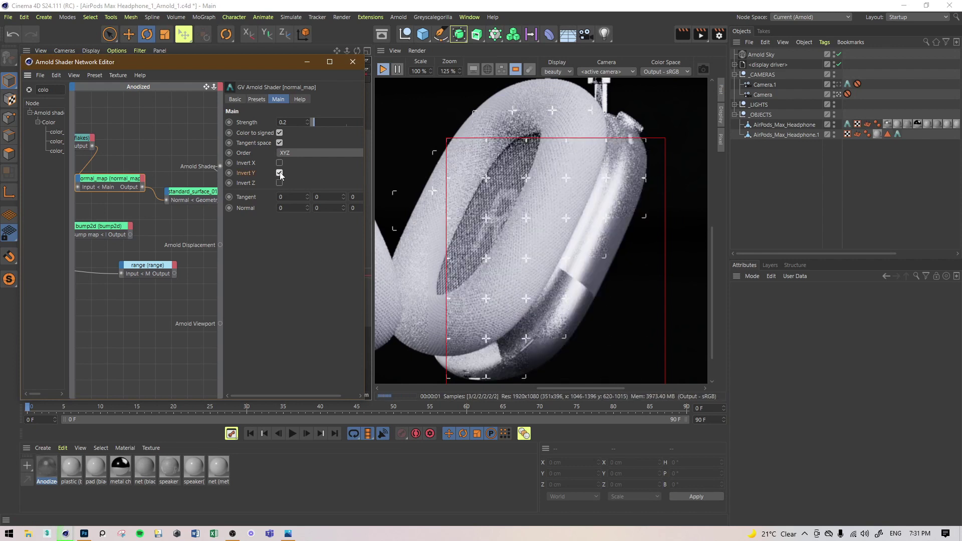
pyautogui.click(279, 173)
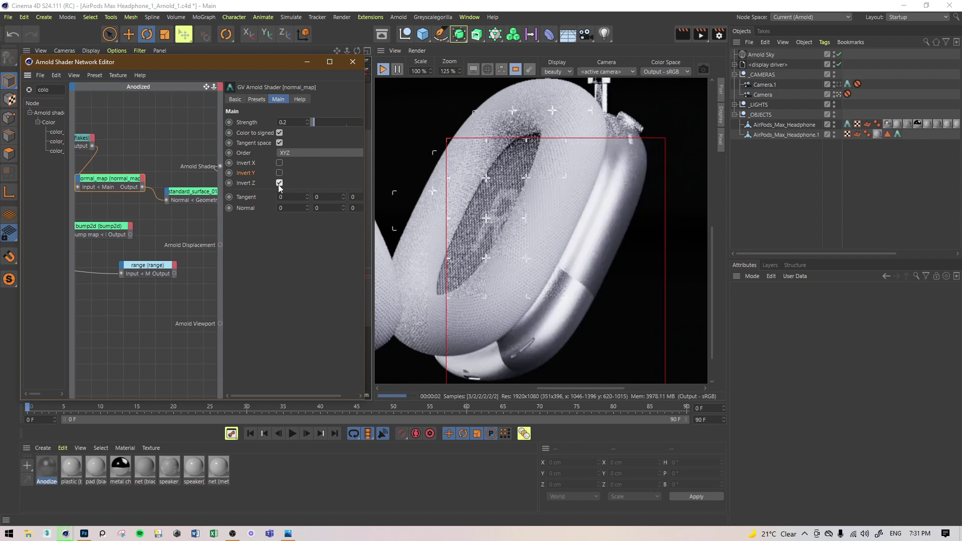
pyautogui.click(279, 183)
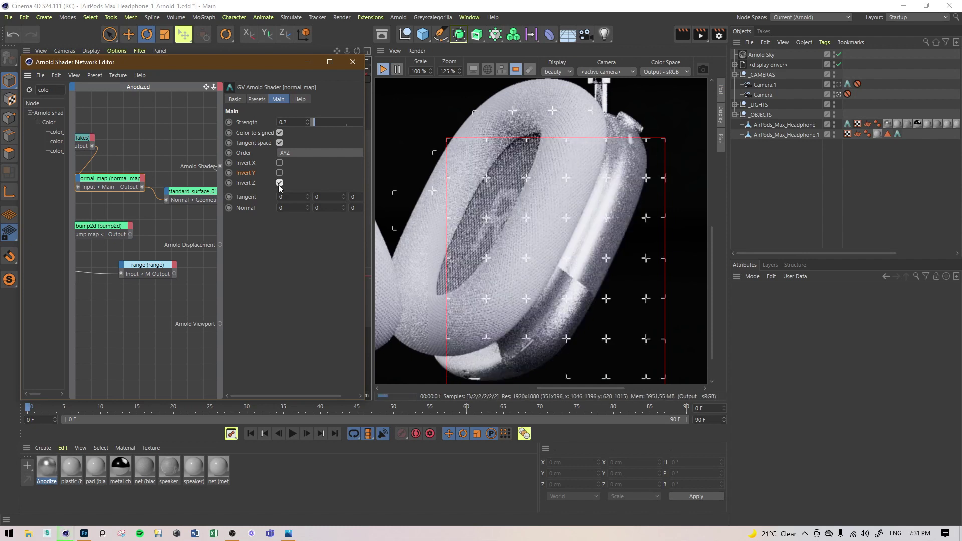
pyautogui.click(279, 184)
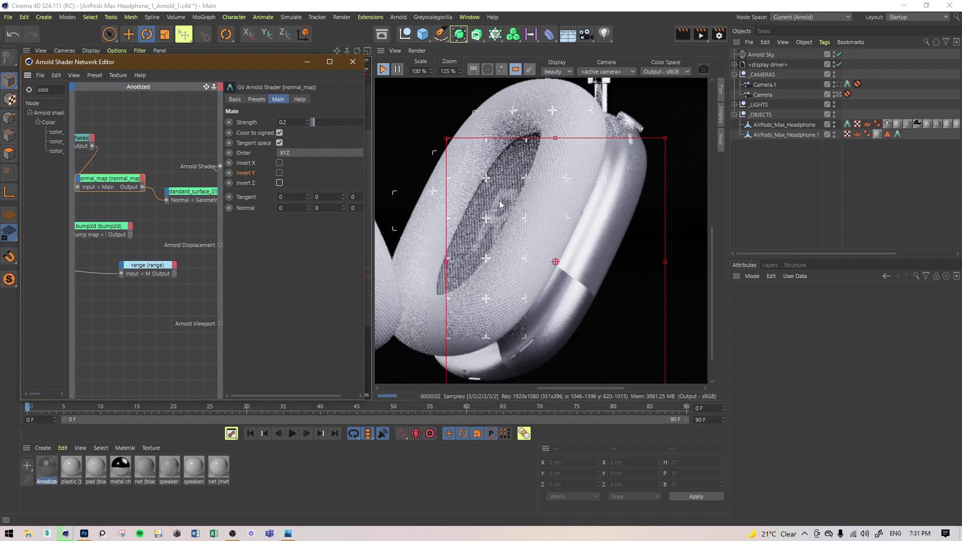
# Test the normal map with Color to signed off, restore that option, and turn off Tangent space
pyautogui.click(280, 133)
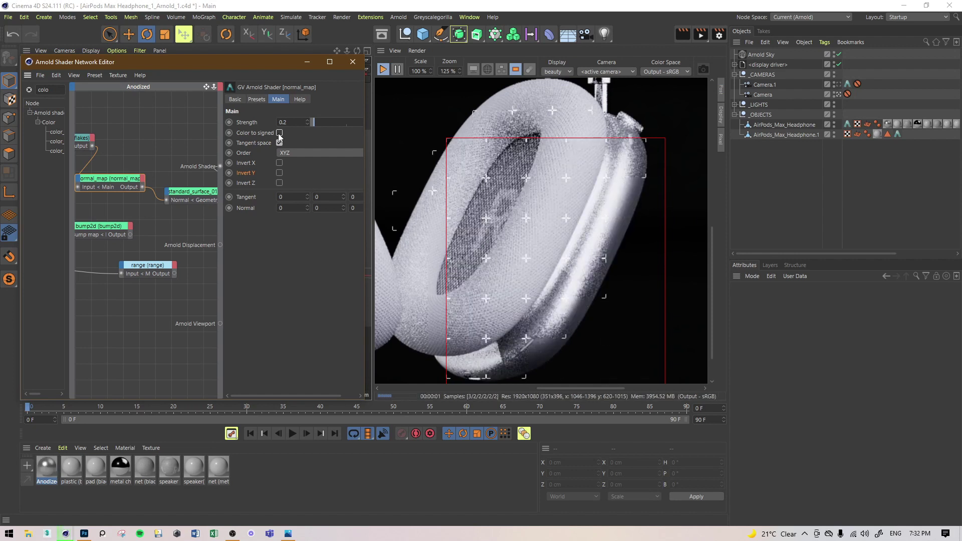
pyautogui.click(279, 134)
pyautogui.click(280, 143)
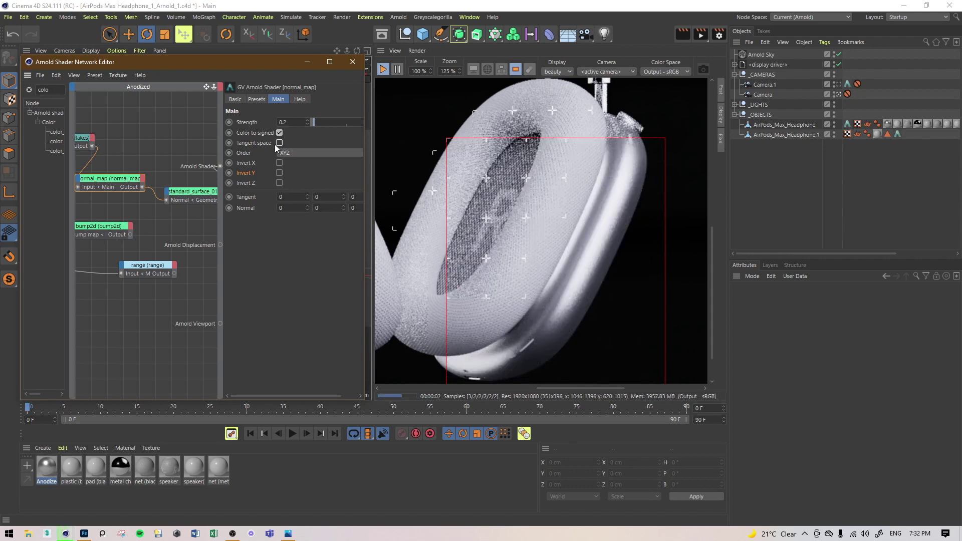
# Redraw the preview render region over most of the anodized outer shell of the ear cup
pyautogui.moveTo(382, 226); pyautogui.dragTo(641, 242, button='middle')
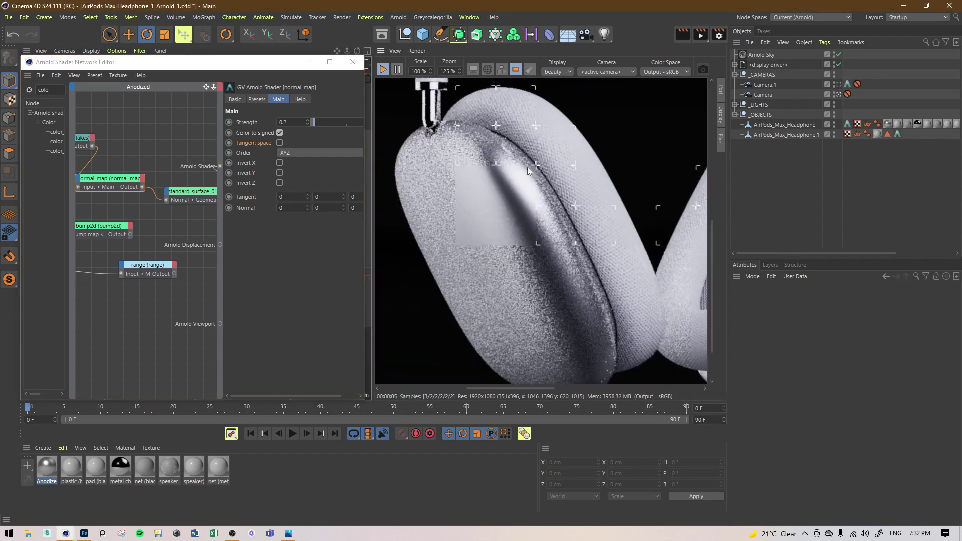
pyautogui.moveTo(441, 122); pyautogui.dragTo(648, 375)
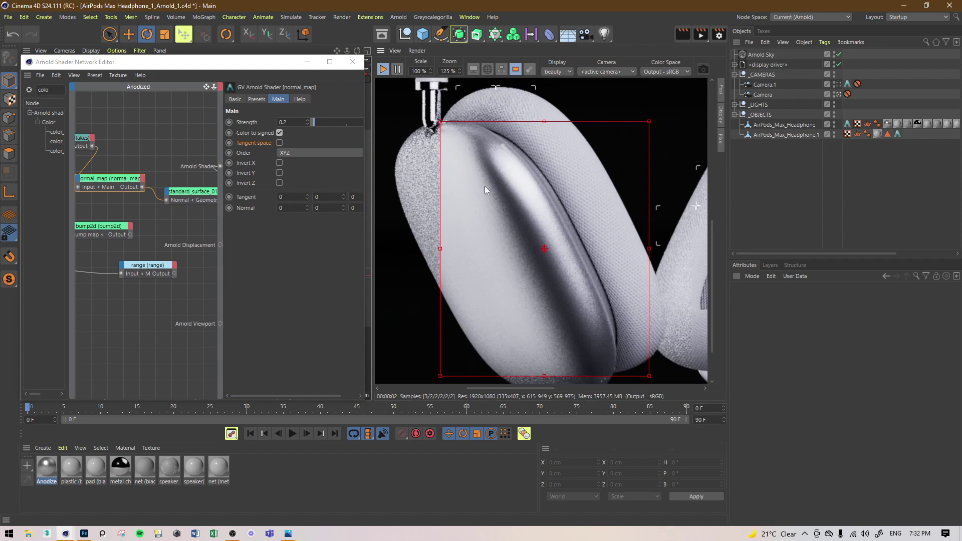
pyautogui.scroll(2, 485, 176)
pyautogui.scroll(-2, 525, 202)
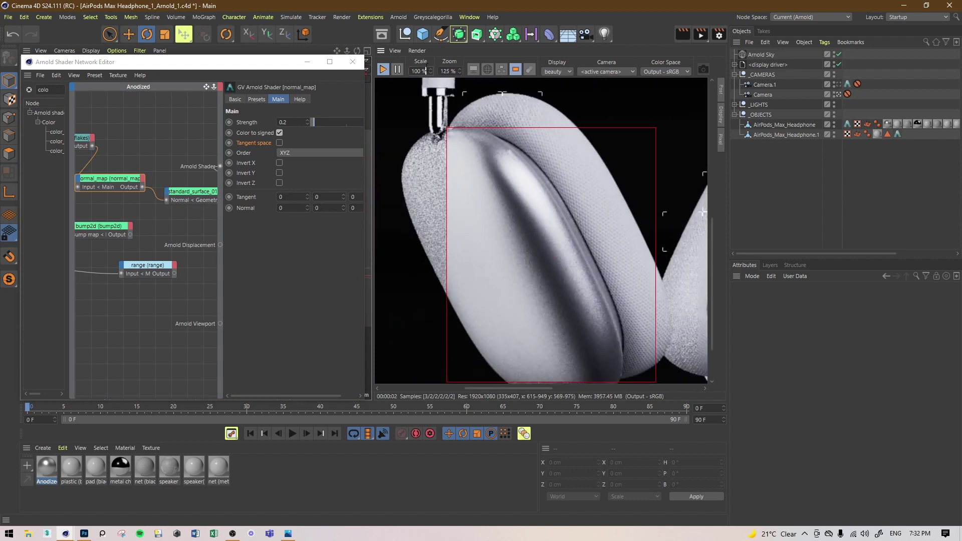
# Set the preview render scale to 200% and examine a smaller region around the ear cup's upper rim
pyautogui.press('Return')
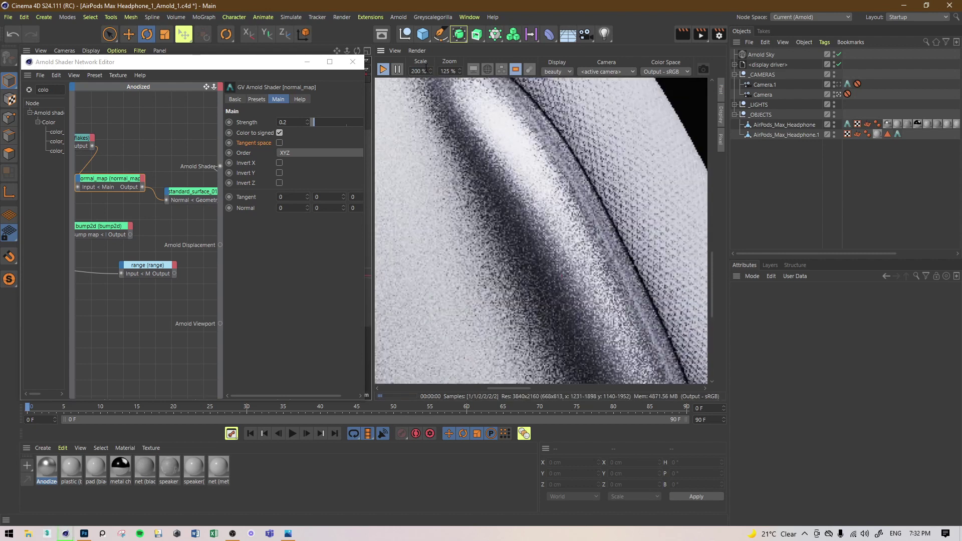
pyautogui.scroll(-1, 477, 185)
pyautogui.scroll(2, 565, 221)
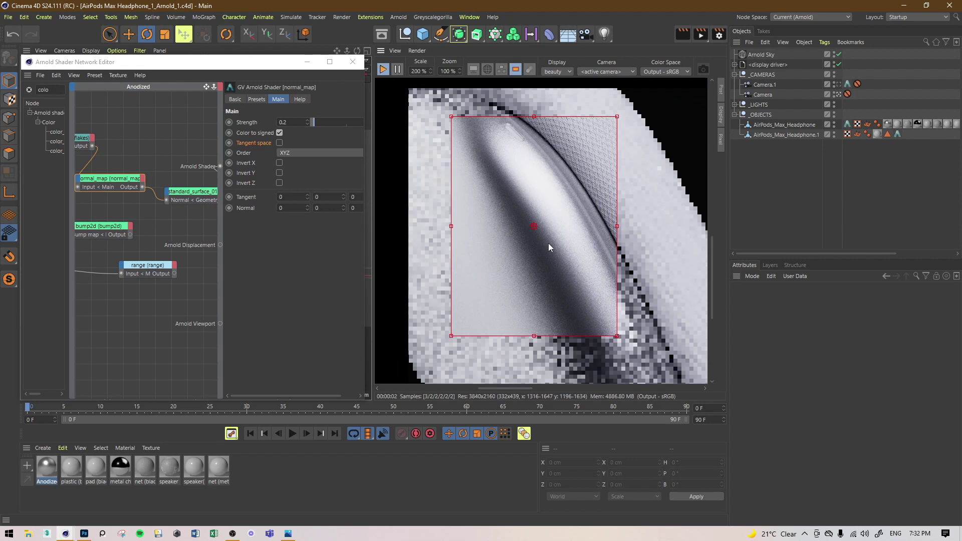
pyautogui.scroll(-4, 548, 242)
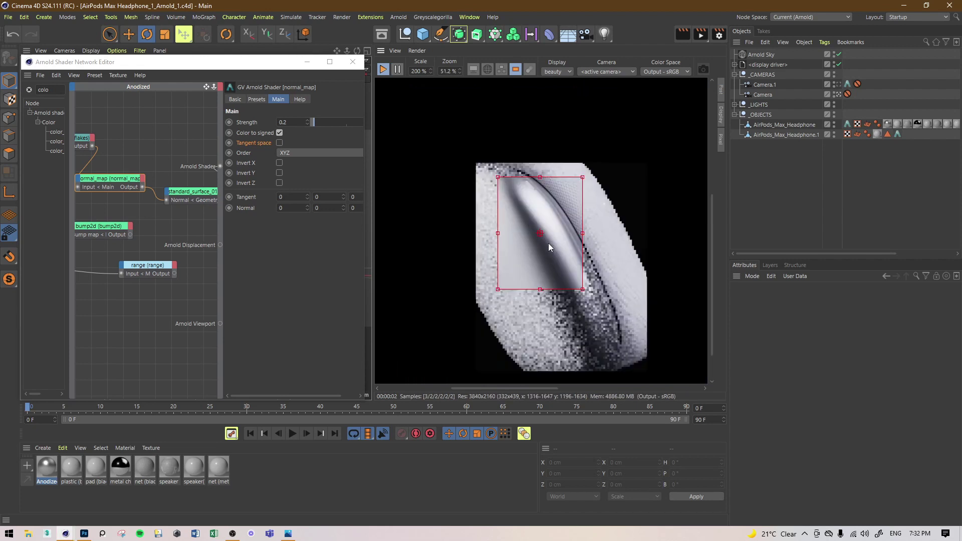
# Turn off the preview region to render the whole headphone, and save the project
pyautogui.click(516, 68)
pyautogui.scroll(-2, 549, 236)
pyautogui.hotkey('ctrl', 's')
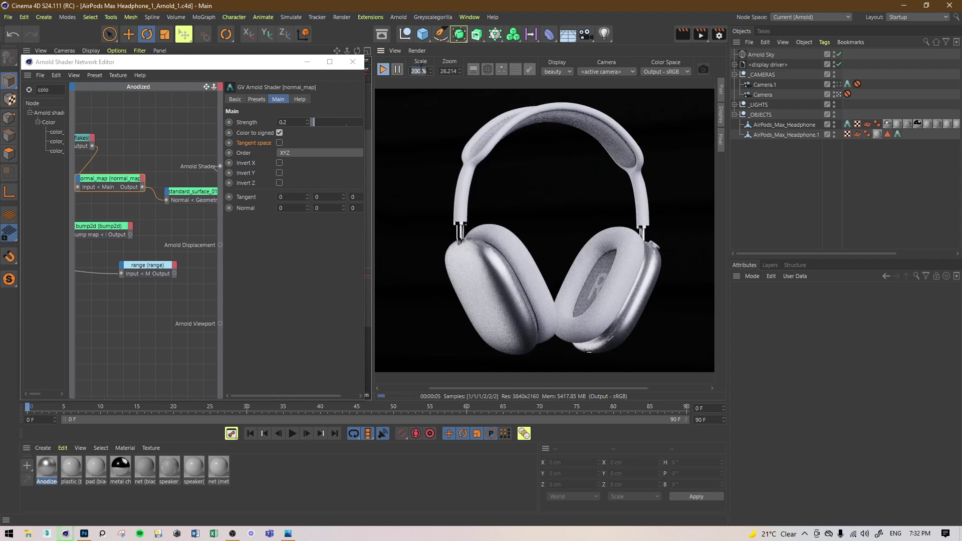
# Set the preview render scale to 100% and examine the finish of both ear cups in the full-frame render
pyautogui.press('Return')
pyautogui.scroll(3, 479, 199)
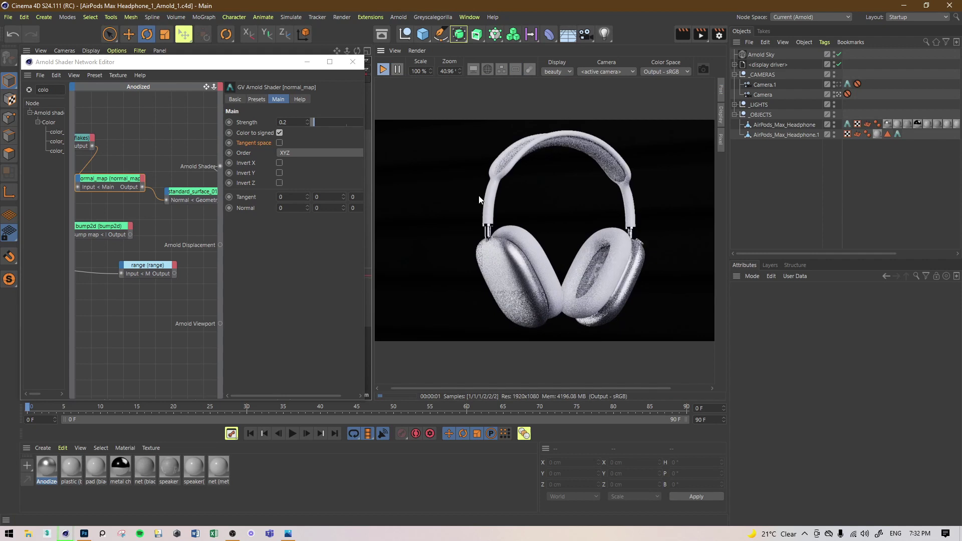
pyautogui.scroll(1, 570, 254)
pyautogui.moveTo(570, 253); pyautogui.dragTo(529, 248)
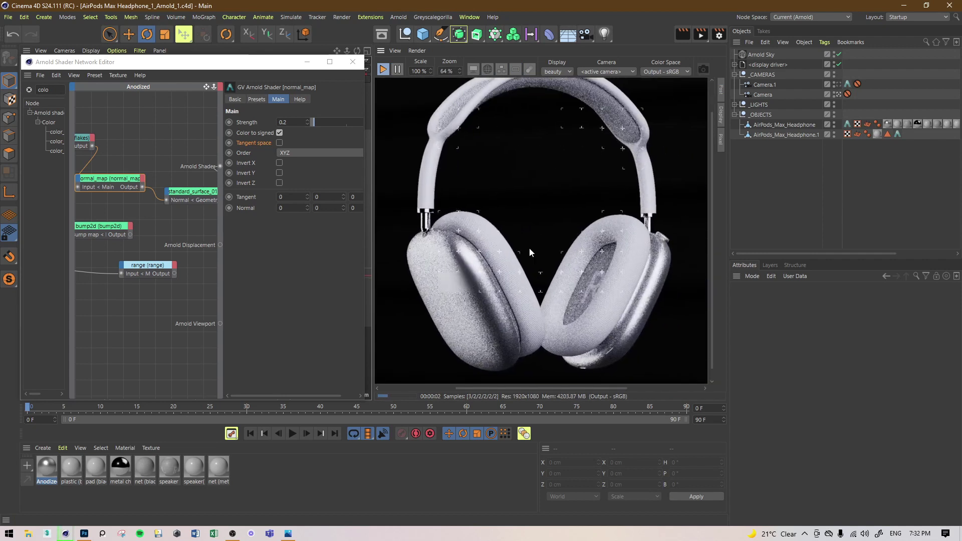
pyautogui.scroll(2, 530, 248)
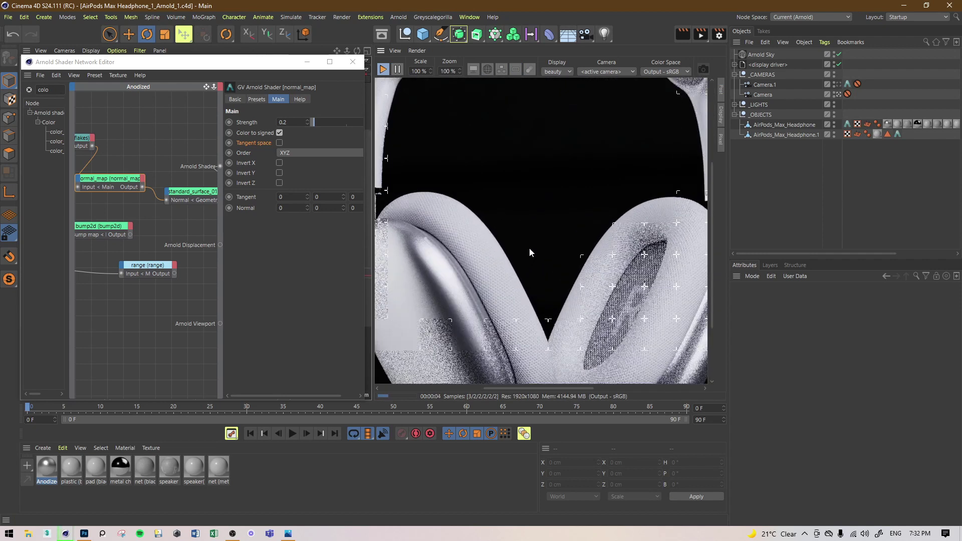
pyautogui.scroll(-1, 530, 246)
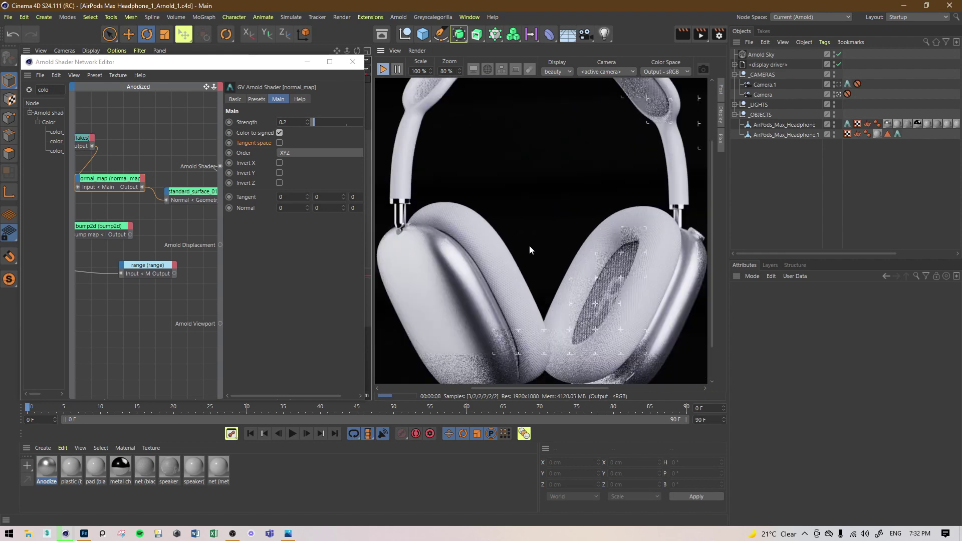
pyautogui.scroll(1, 529, 245)
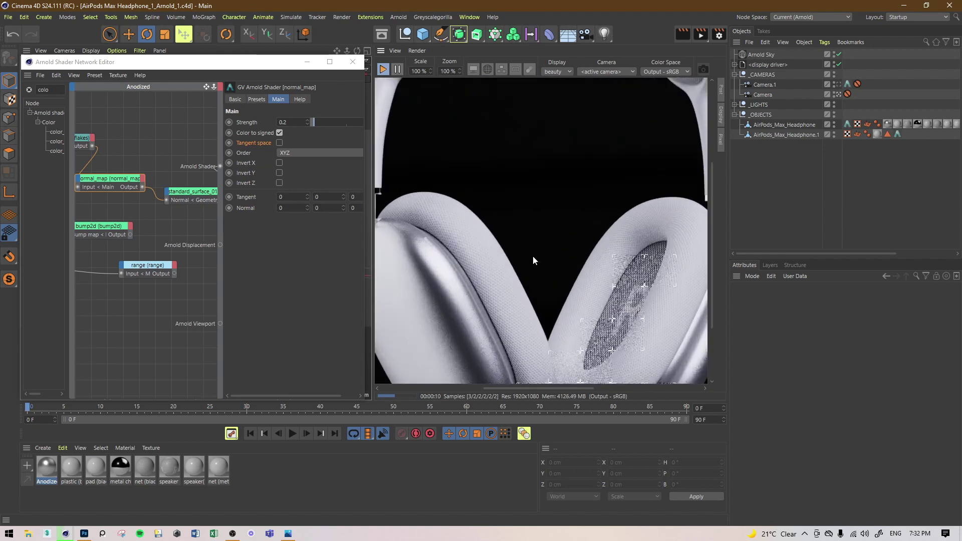
pyautogui.moveTo(542, 270); pyautogui.dragTo(503, 211, button='middle')
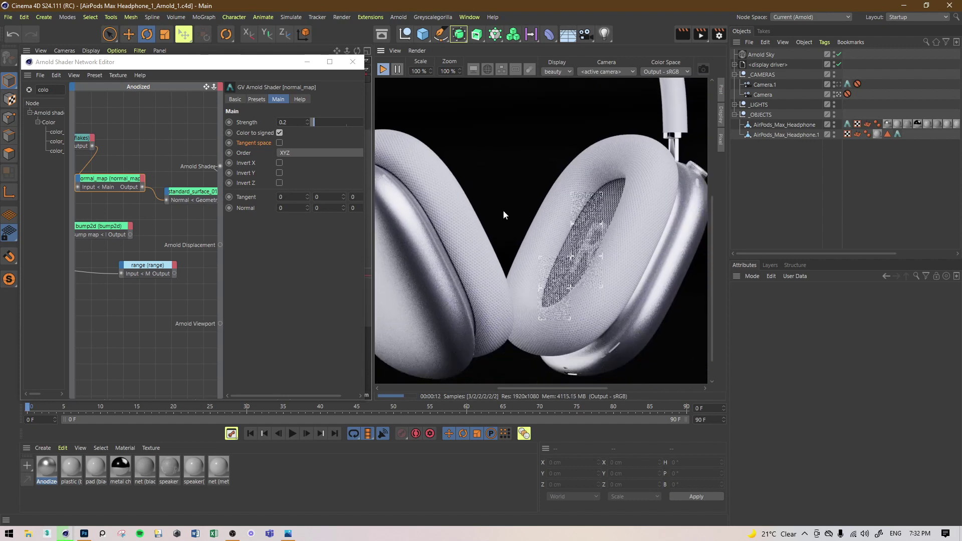
pyautogui.scroll(-2, 503, 214)
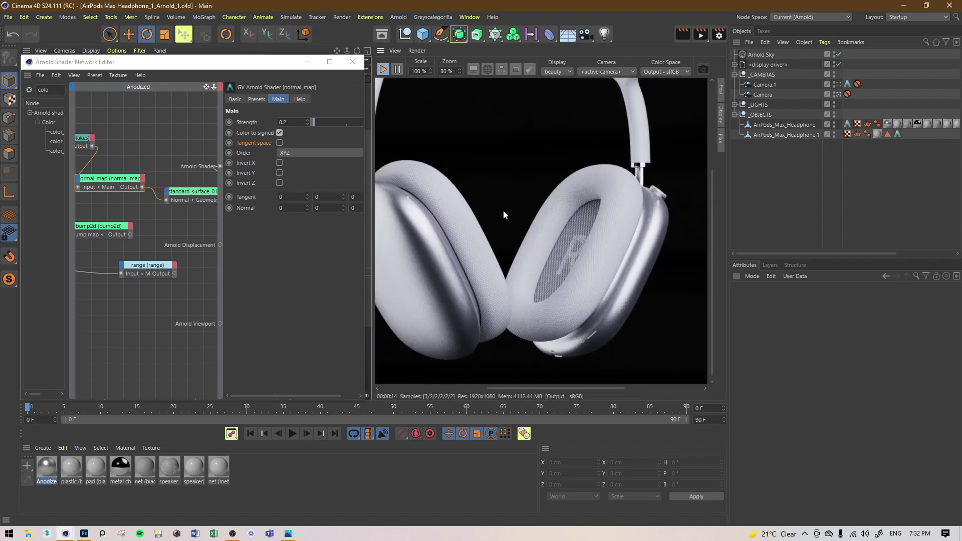
# Take a snapshot of the preview render, examine the headband and ear cups in the Picture Viewer, and close it
pyautogui.click(704, 69)
pyautogui.moveTo(651, 269); pyautogui.dragTo(458, 236)
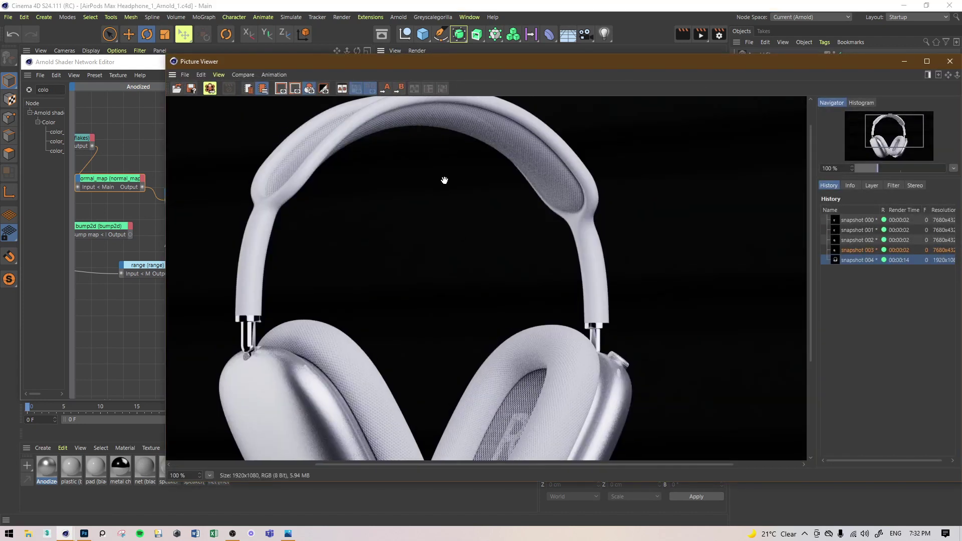
pyautogui.moveTo(444, 181); pyautogui.dragTo(508, 67)
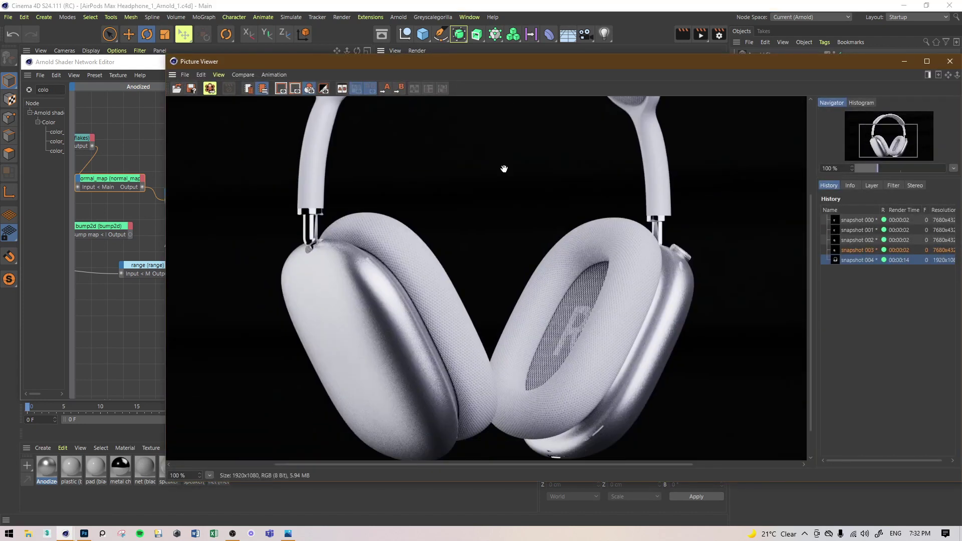
pyautogui.click(950, 60)
pyautogui.moveTo(515, 207); pyautogui.dragTo(542, 224)
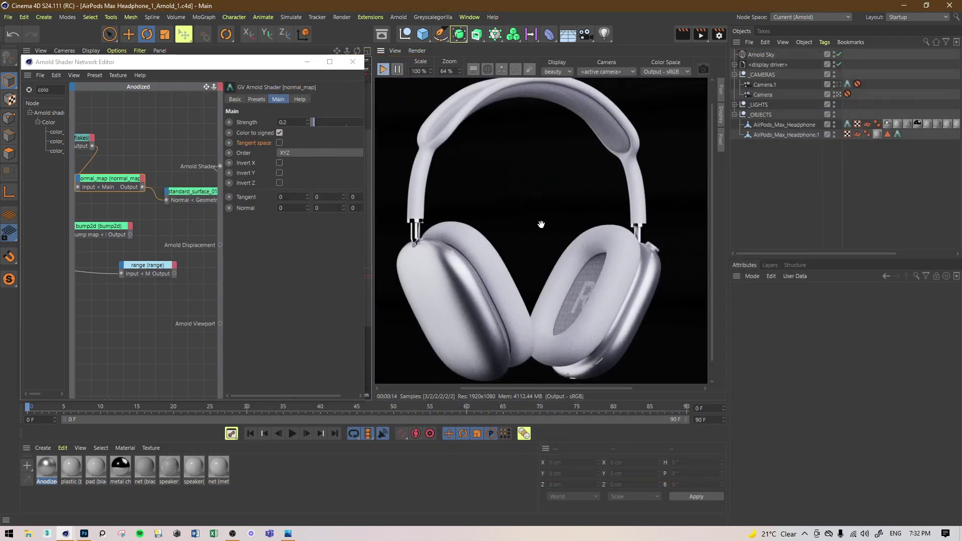
# Close the Anodized shader network and save the project
pyautogui.click(353, 62)
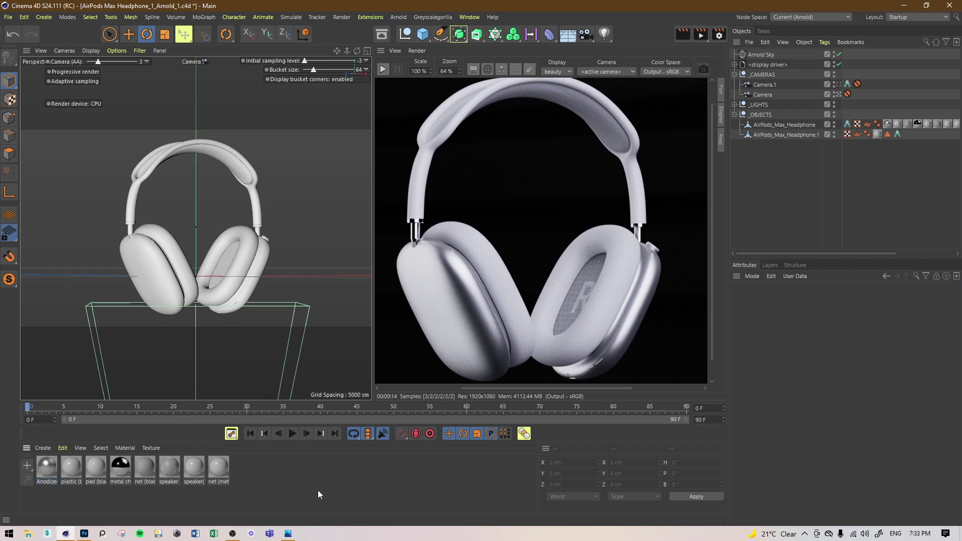
pyautogui.click(10, 17)
pyautogui.click(51, 104)
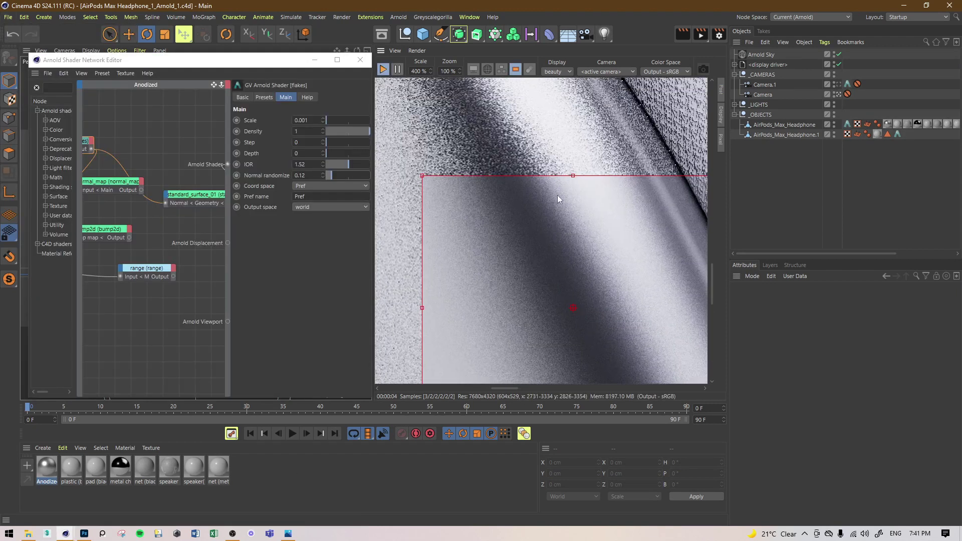
# Compare normal_map on the standard surface's Normal input with a direct flakes connection, leaving the flakes output connected
pyautogui.moveTo(558, 197); pyautogui.dragTo(575, 163, button='middle')
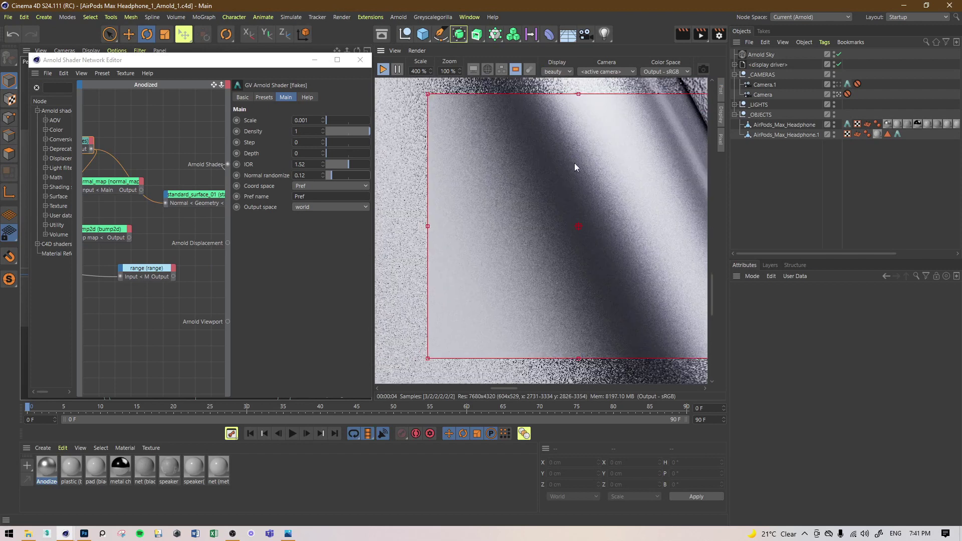
pyautogui.moveTo(140, 153); pyautogui.dragTo(153, 151, button='middle')
pyautogui.click(136, 181)
pyautogui.moveTo(154, 189); pyautogui.dragTo(177, 203)
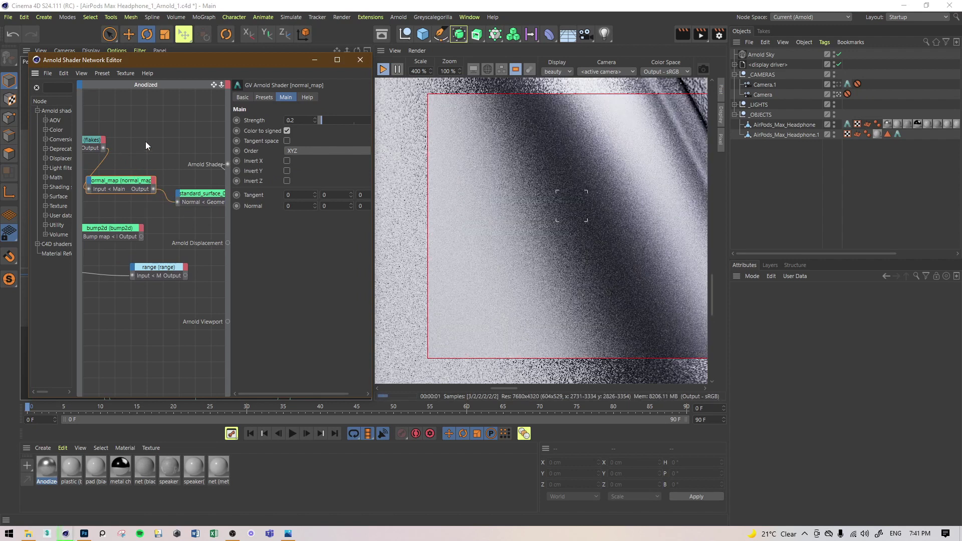
pyautogui.moveTo(103, 149); pyautogui.dragTo(178, 202)
# Test the flakes node with Normal randomize raised to about 0.59
pyautogui.click(91, 142)
pyautogui.moveTo(124, 119); pyautogui.dragTo(167, 121, button='middle')
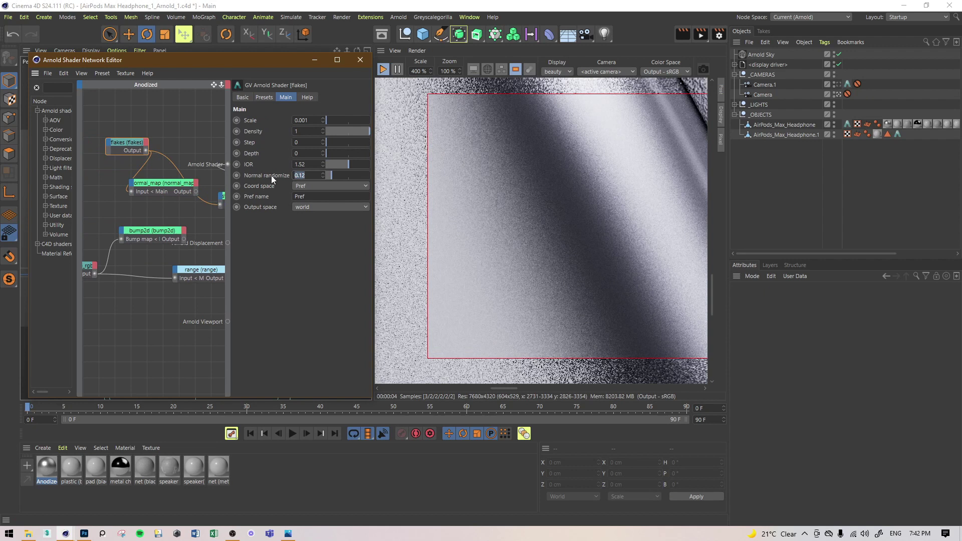
pyautogui.moveTo(335, 176); pyautogui.dragTo(353, 175)
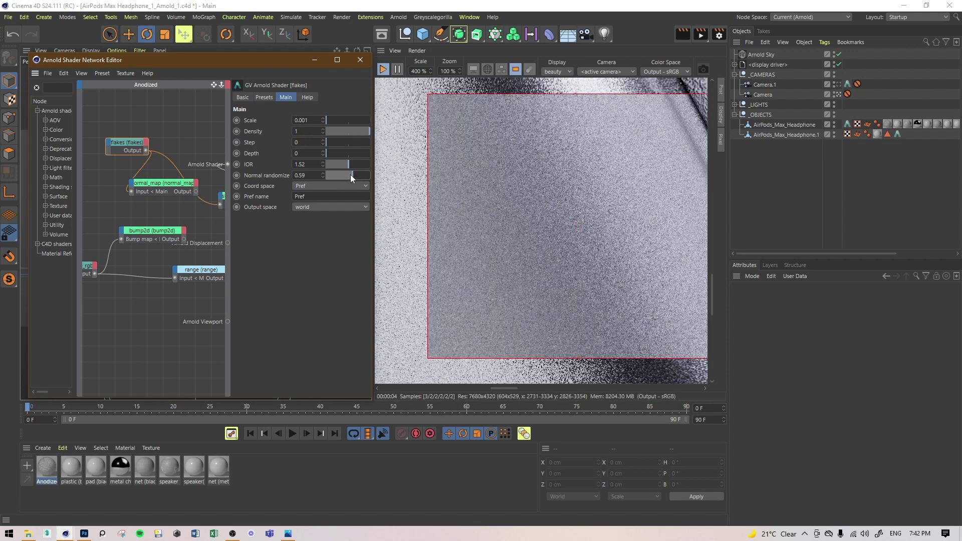
# Lower the flakes node's Normal randomize to 0.05 and check the ear cup's surface in the preview
pyautogui.moveTo(350, 175); pyautogui.dragTo(332, 175)
pyautogui.doubleClick(318, 176)
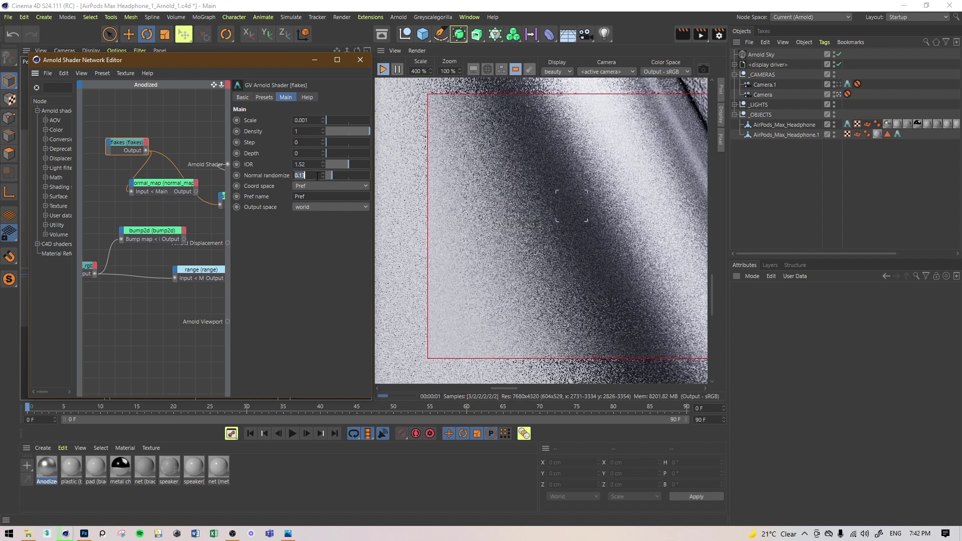
pyautogui.write('.0')
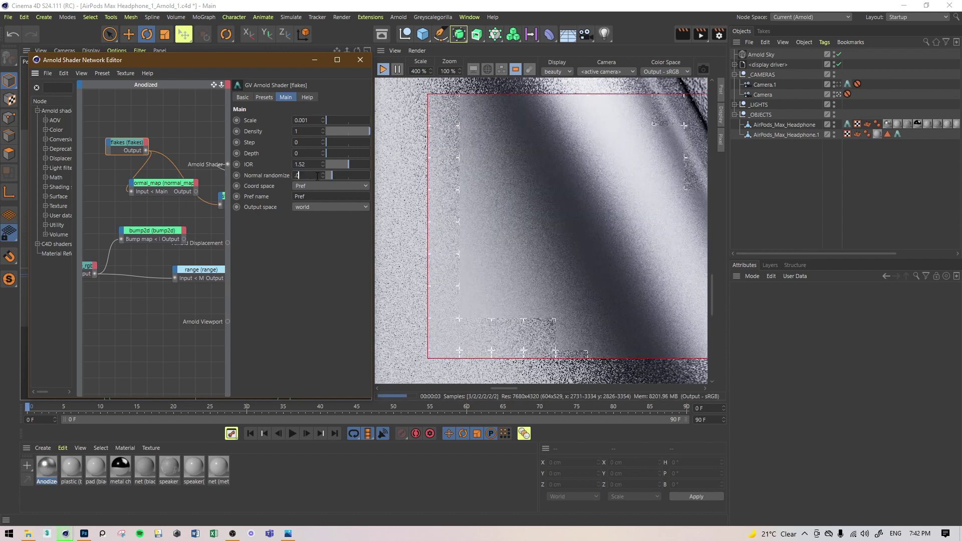
pyautogui.press('Return')
pyautogui.write('0.05')
pyautogui.press('Return')
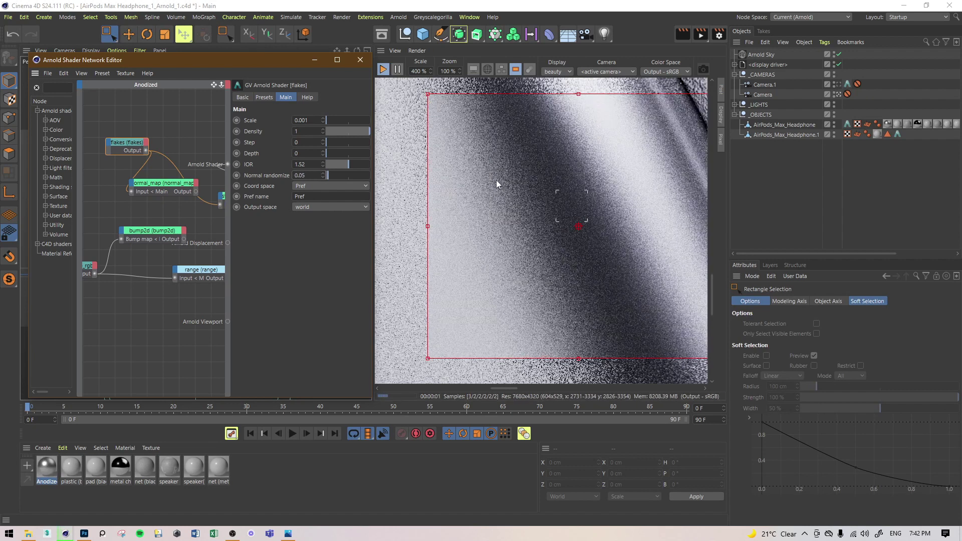
pyautogui.moveTo(631, 186)
pyautogui.mouseDown(button='middle')
pyautogui.moveTo(650, 241)
pyautogui.moveTo(603, 139)
pyautogui.mouseUp(button='middle')
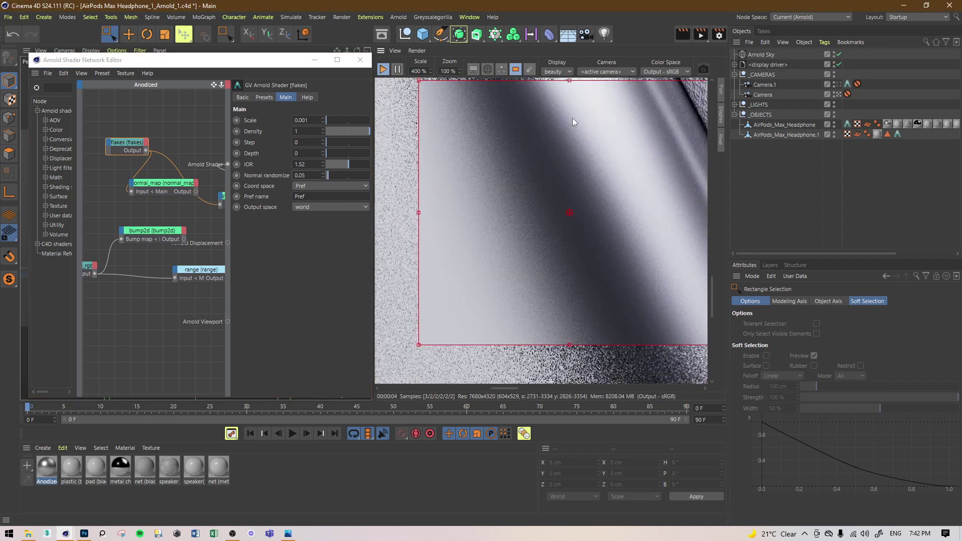
# Delete the unused bump2d, range and ramp_rgb nodes from the Anodized network
pyautogui.moveTo(167, 182); pyautogui.dragTo(143, 195)
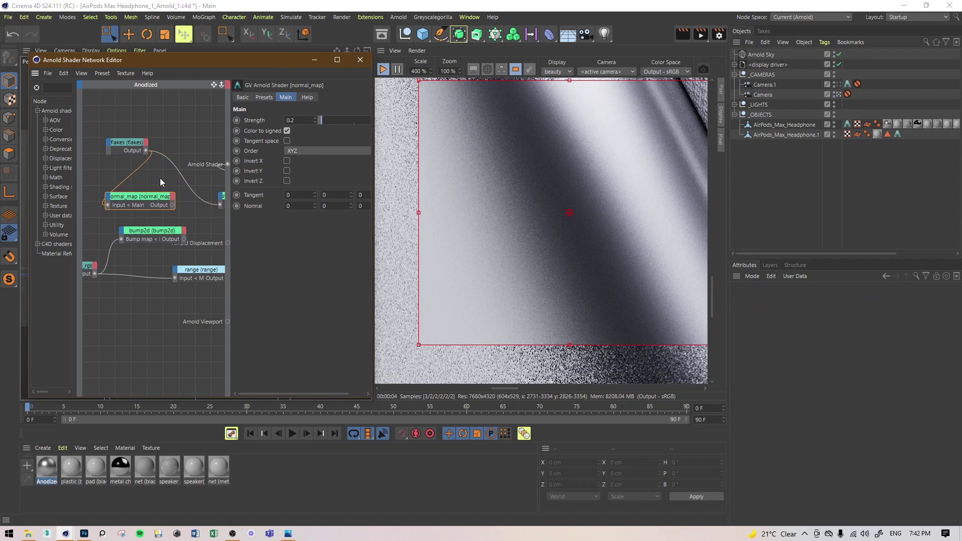
pyautogui.moveTo(167, 140); pyautogui.dragTo(139, 119, button='middle')
pyautogui.click(100, 143)
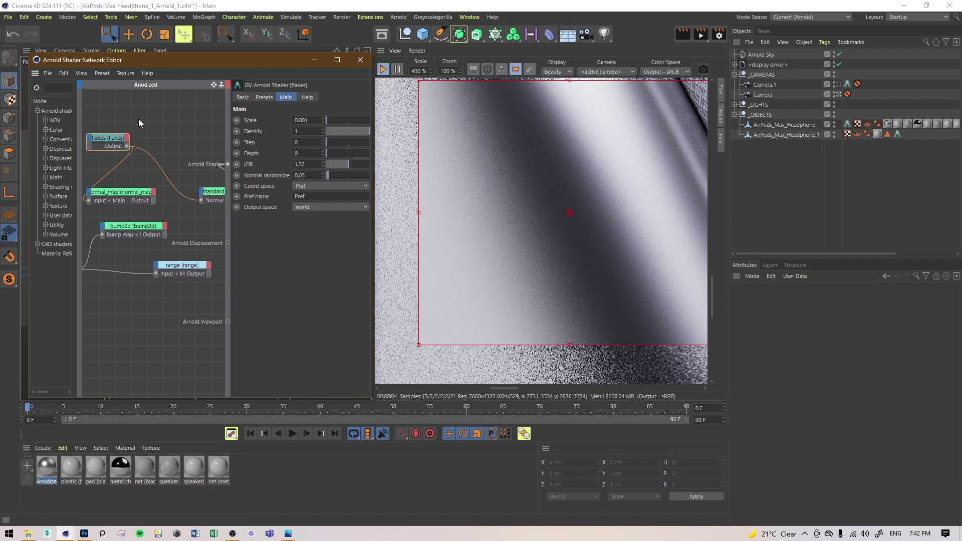
pyautogui.moveTo(154, 204); pyautogui.dragTo(187, 202, button='middle')
pyautogui.moveTo(121, 224); pyautogui.dragTo(198, 291)
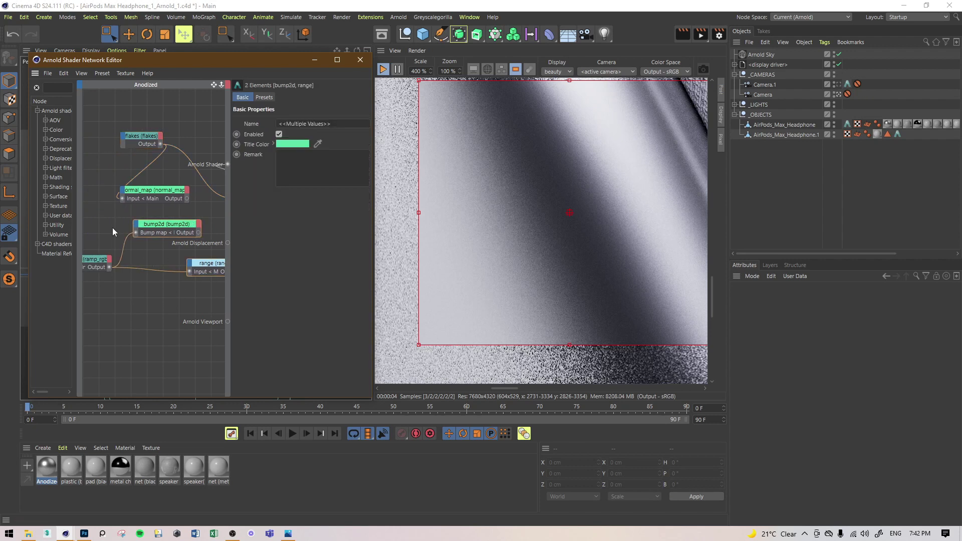
pyautogui.moveTo(112, 228); pyautogui.dragTo(189, 282)
pyautogui.press('Delete')
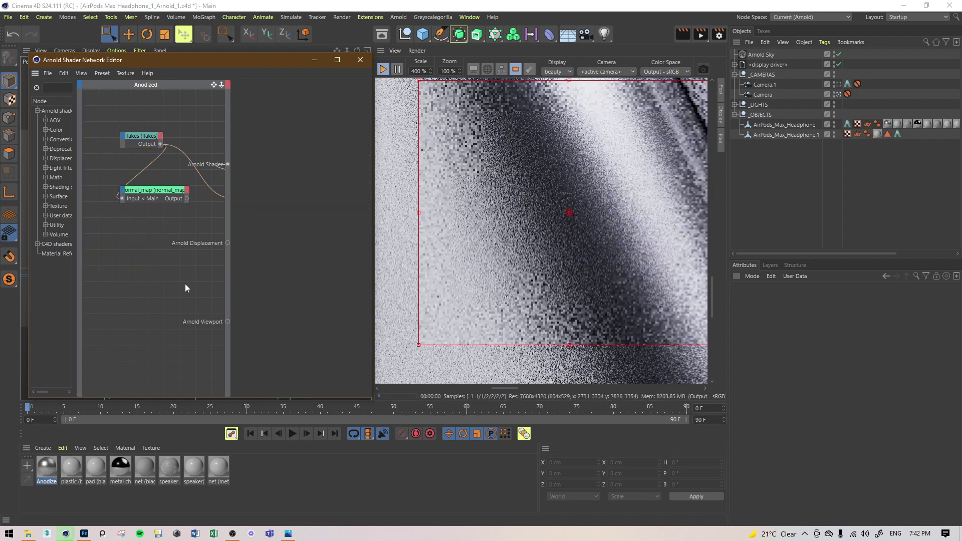
# Connect the normal_map output to the standard surface's Normal input in place of the direct flakes connection
pyautogui.moveTo(185, 284); pyautogui.dragTo(155, 283, button='middle')
pyautogui.click(127, 191)
pyautogui.moveTo(154, 185); pyautogui.dragTo(134, 189, button='middle')
pyautogui.moveTo(136, 202); pyautogui.dragTo(184, 202)
pyautogui.moveTo(147, 171); pyautogui.dragTo(167, 168, button='middle')
# Set the flakes node's Normal randomize to 0.5
pyautogui.click(106, 137)
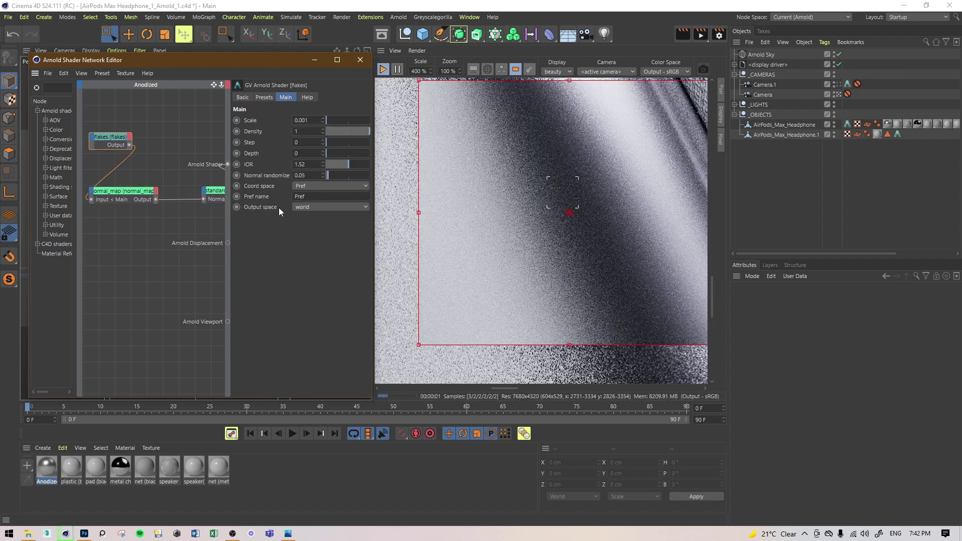
pyautogui.doubleClick(308, 175)
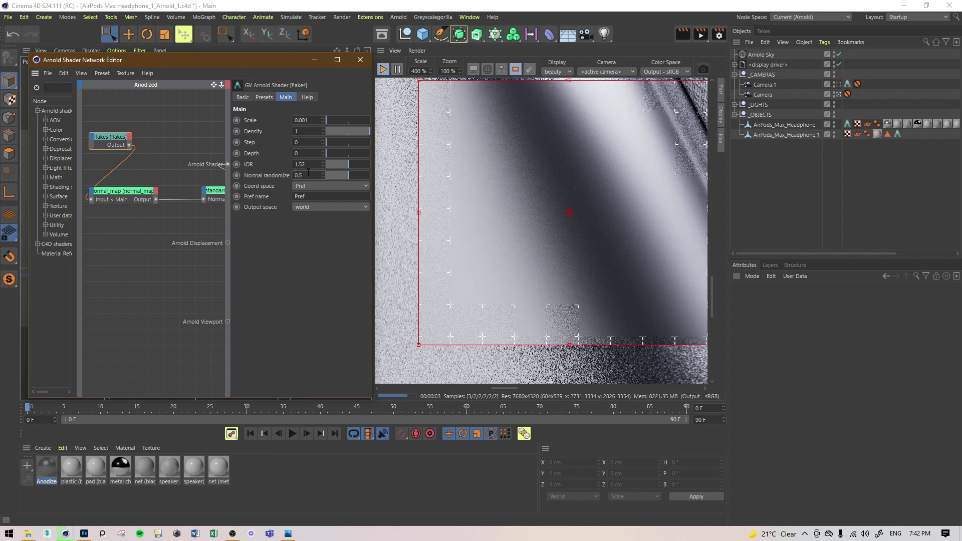
pyautogui.rightClick(264, 176)
pyautogui.click(302, 250)
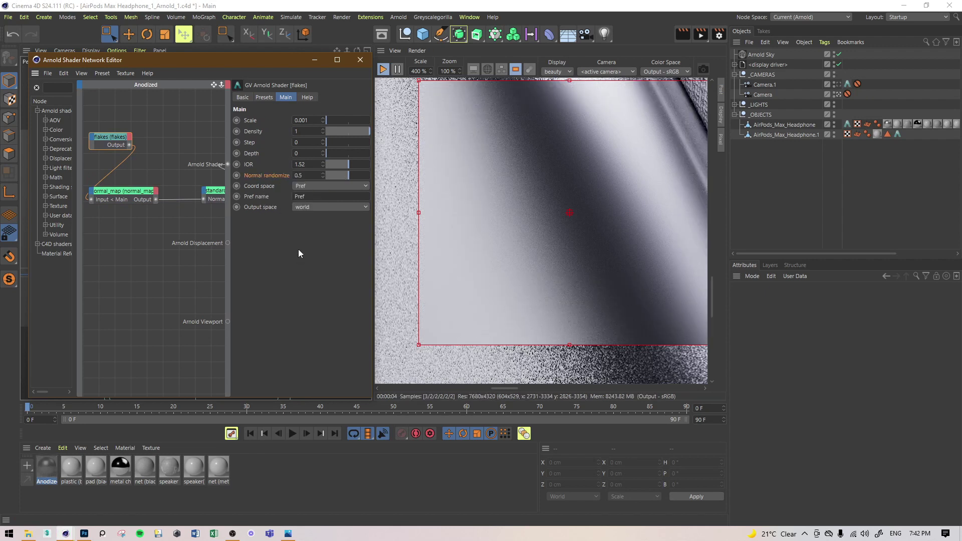